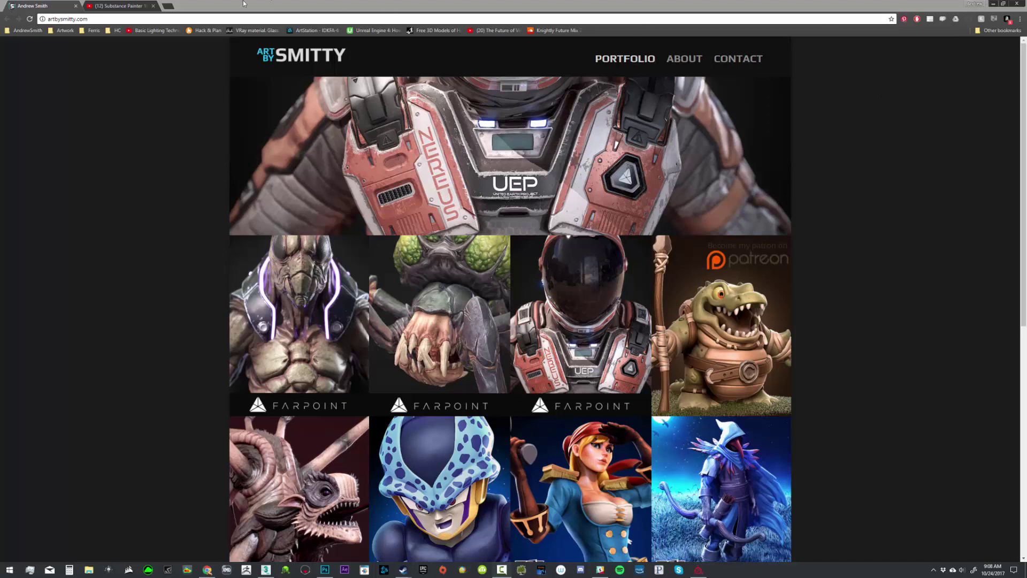
Open the YouTube video "Substance Painter 101: Brutus" and skim through it from start to end
left_click(108, 4)
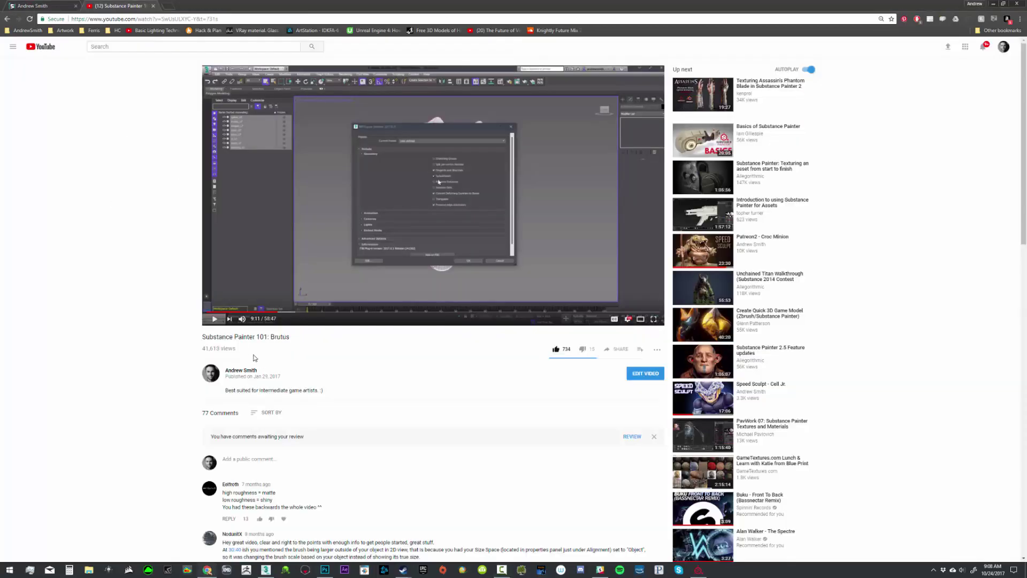
left_click_drag(222, 334, 290, 337)
left_click(290, 330)
left_click(309, 313)
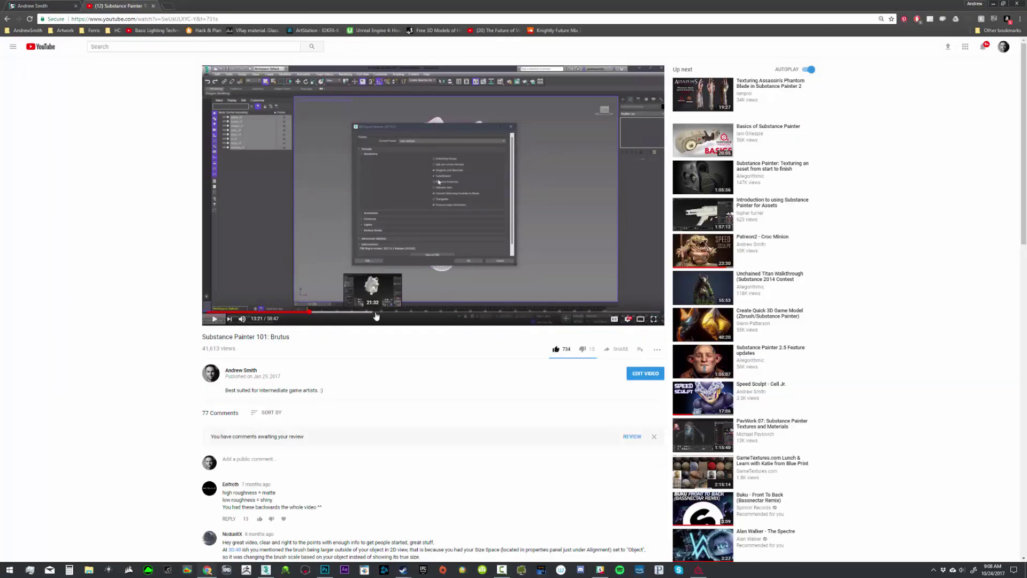
left_click(473, 312)
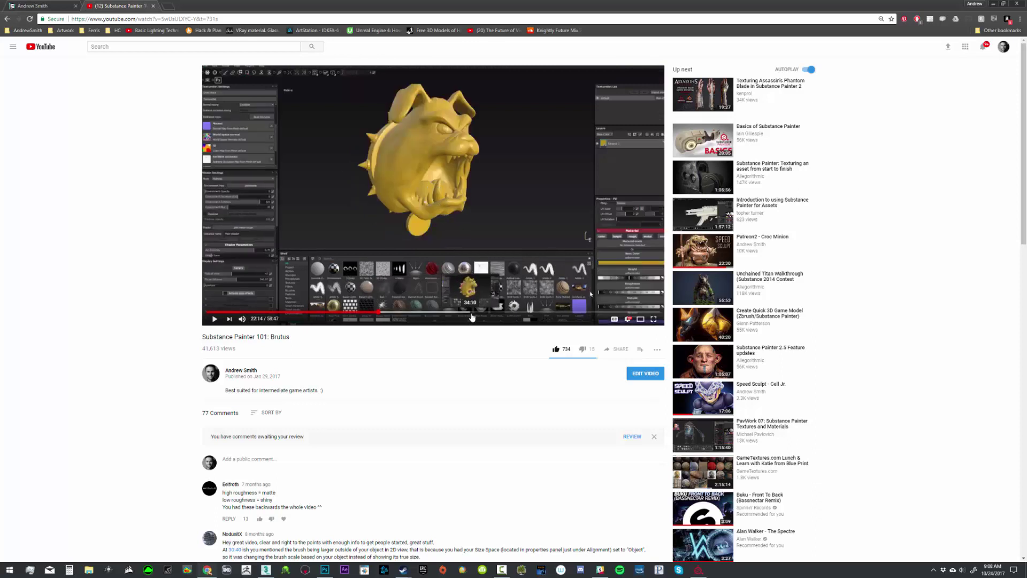
left_click(517, 312)
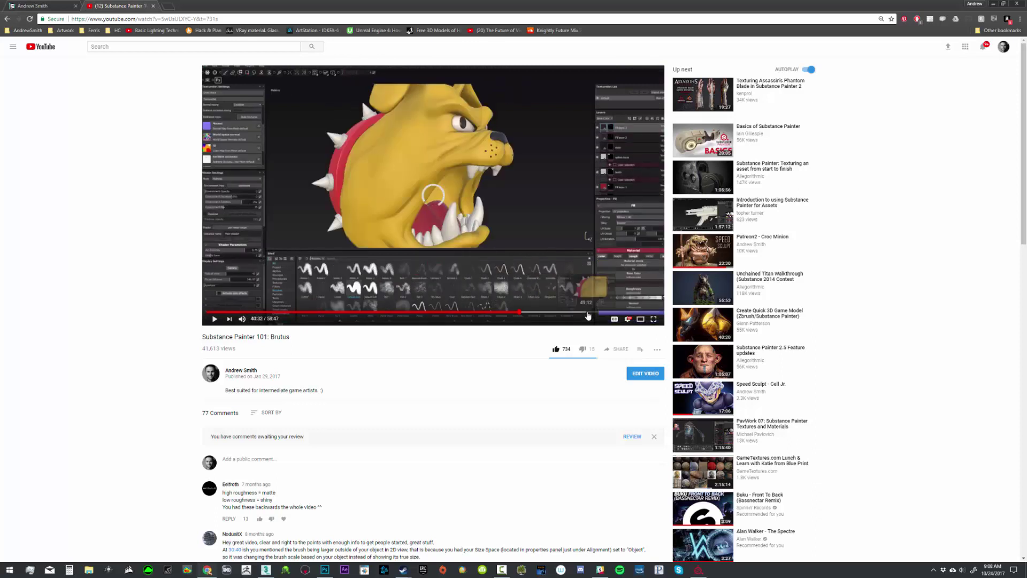
left_click(588, 312)
left_click(631, 311)
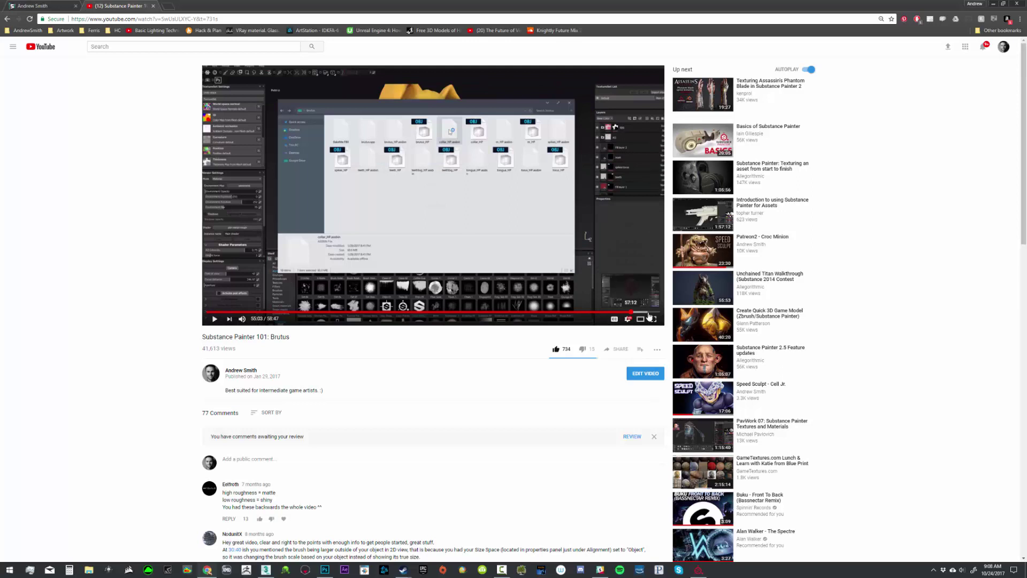
left_click(649, 312)
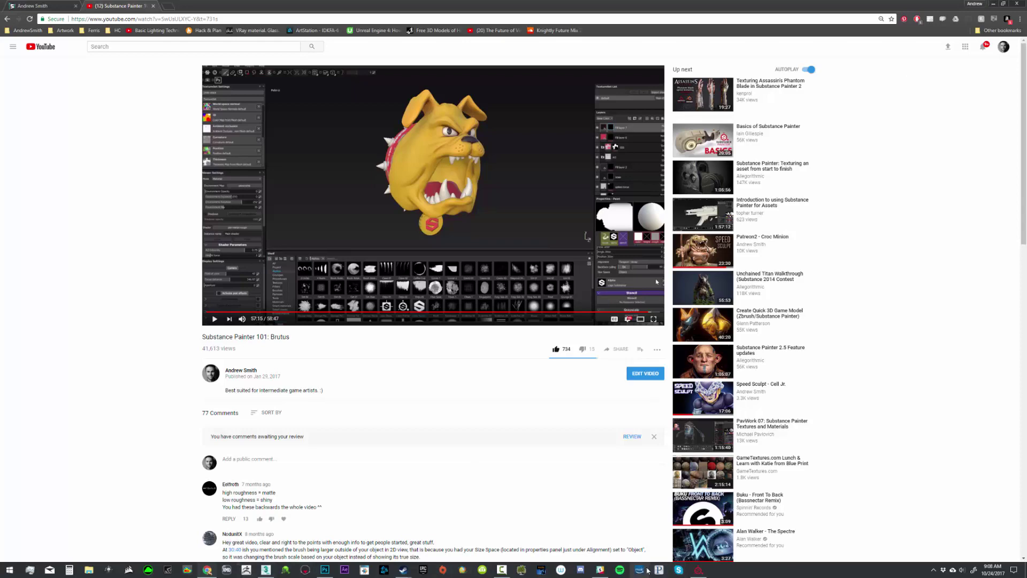
View the textured bulldog in Substance Painter and inspect its V-Ray render up close in 3ds Max
left_click(698, 570)
left_click_drag(382, 257, 371, 242, "alt")
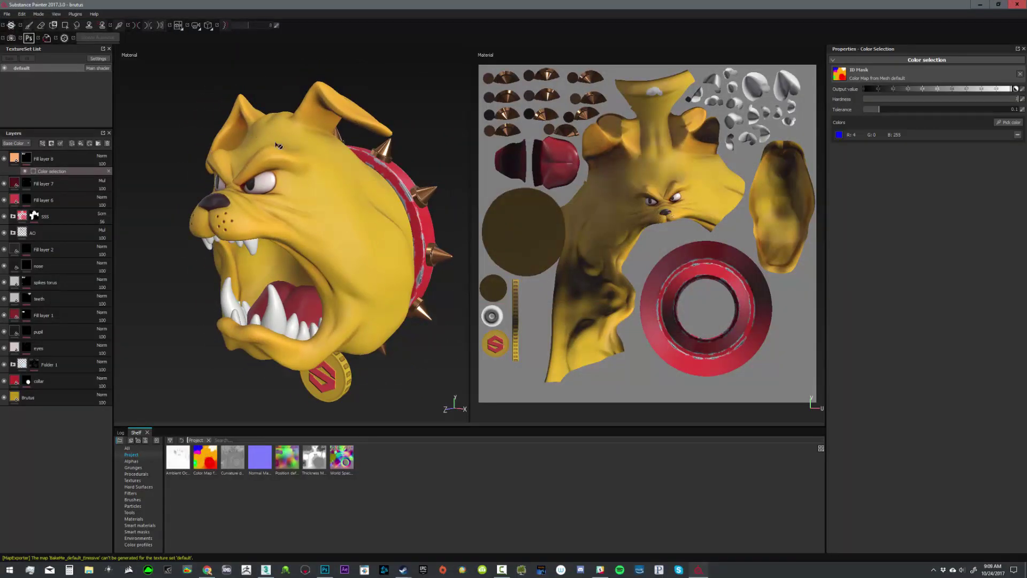
left_click(265, 570)
middle_click_drag(471, 258, 591, 213)
scroll(393, 232, "up", 1)
middle_click_drag(608, 269, 535, 277)
scroll(470, 235, "down", 1)
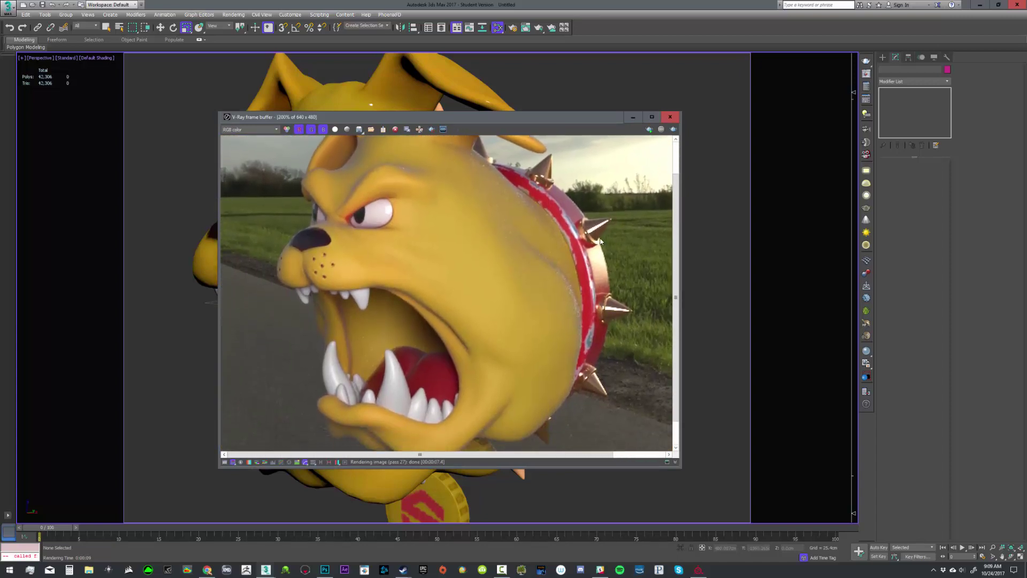
middle_click_drag(438, 165, 438, 193)
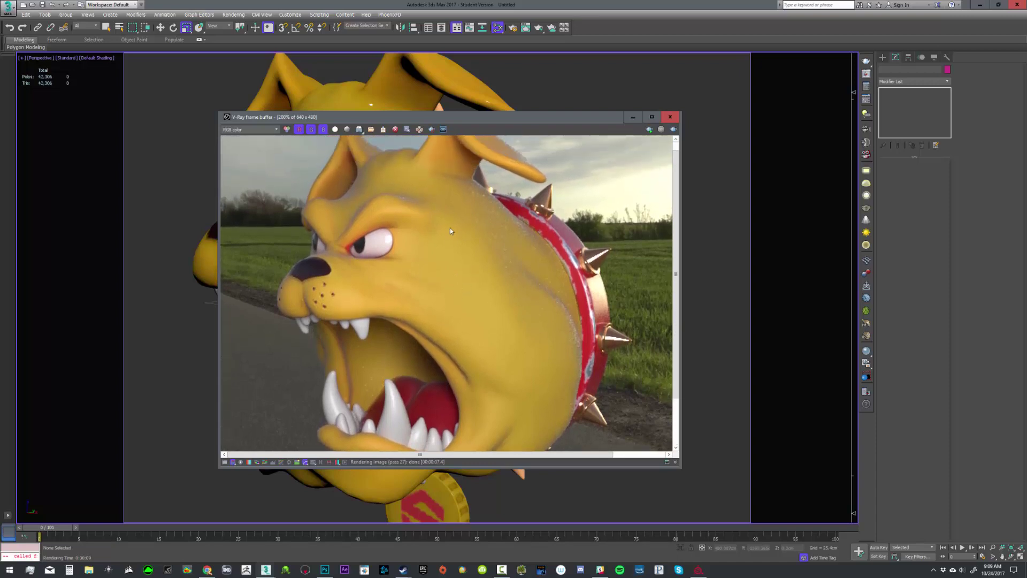
middle_click_drag(450, 228, 523, 387)
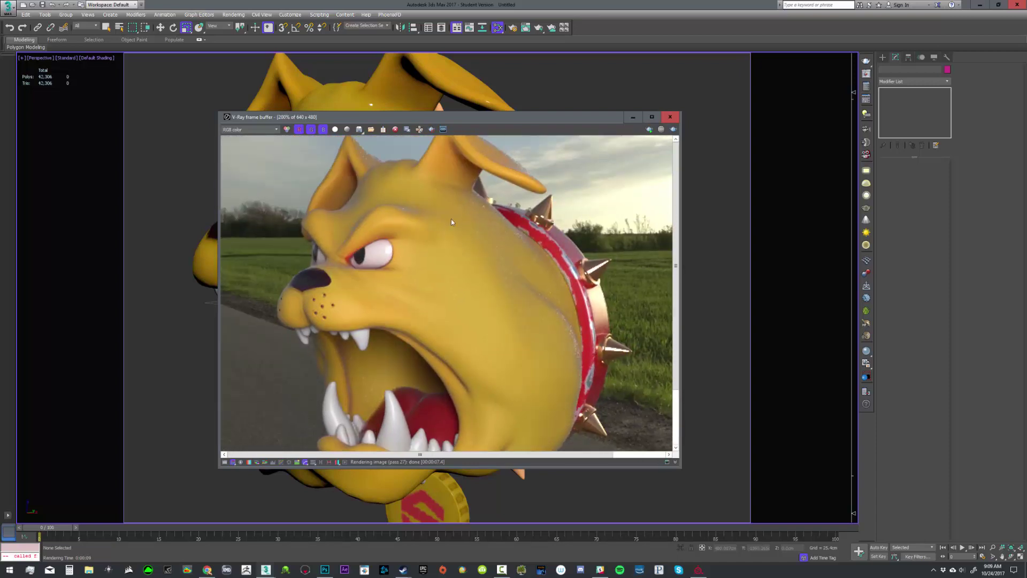
scroll(451, 221, "down", 1)
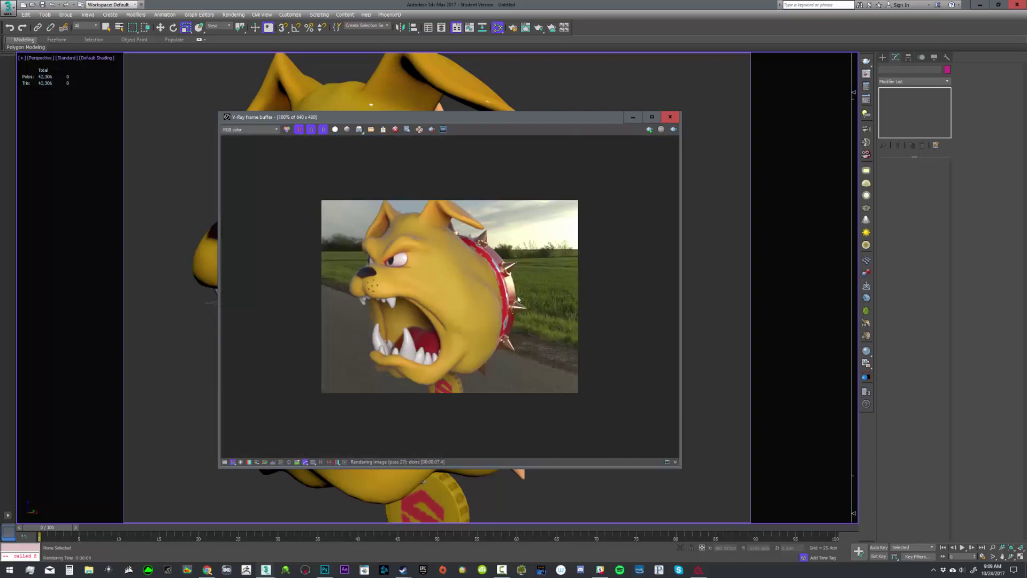
Rotate the environment lighting around the bulldog in Substance Painter and return to 3ds Max
left_click(698, 569)
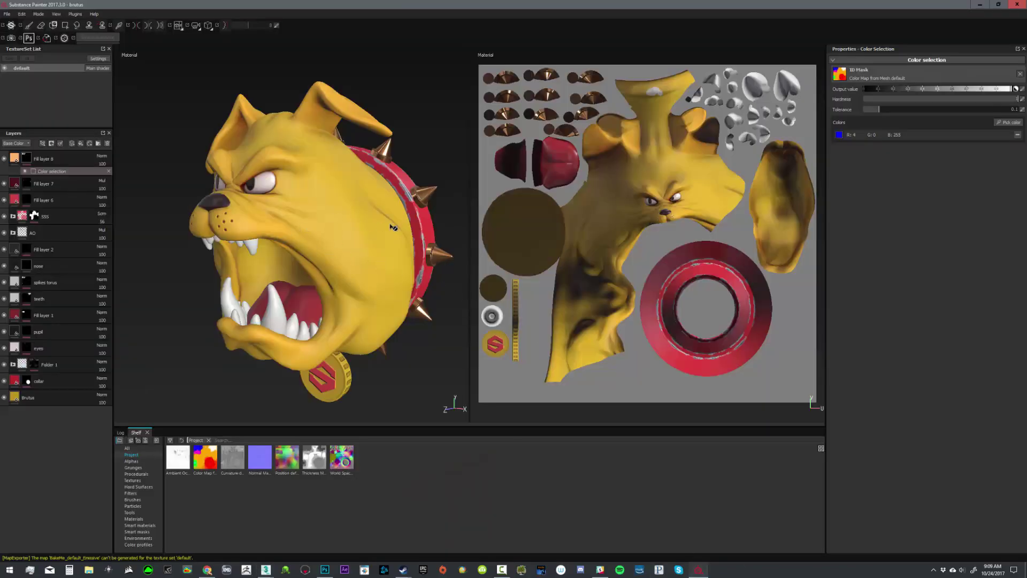
mouse_move(393, 227)
right_mouse_down("shift")
mouse_move(370, 224)
mouse_move(378, 218)
right_mouse_up("shift")
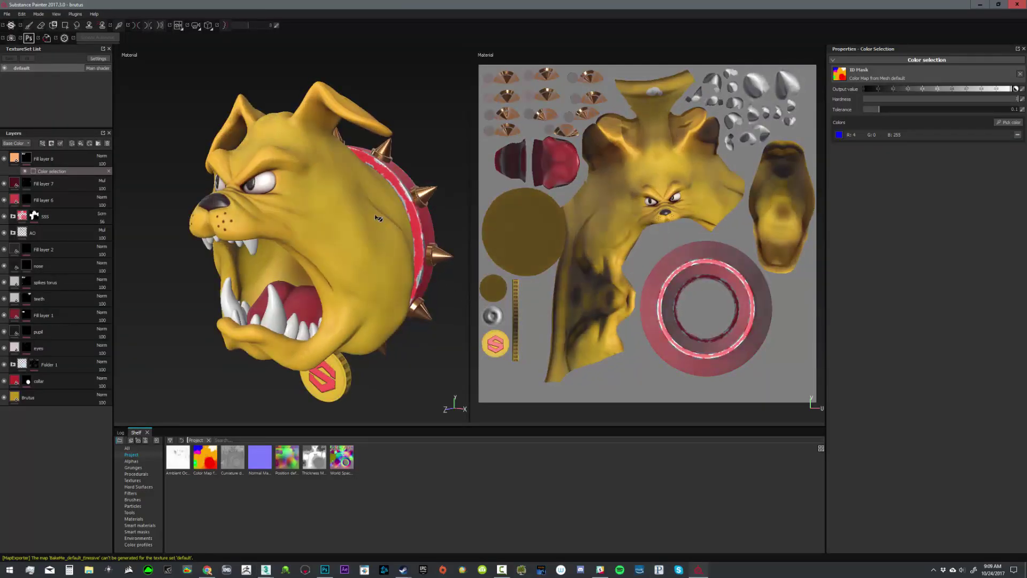
left_click(980, 4)
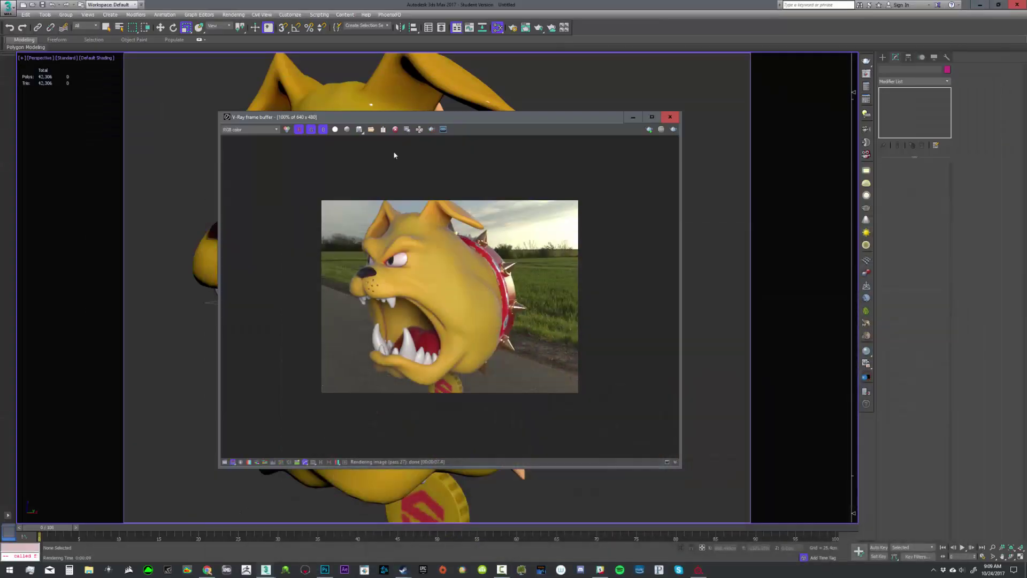
Close the V-Ray frame buffer and delete the bulldog model and the light from the scene
left_click(670, 117)
scroll(504, 202, "down", 5)
middle_click_drag(504, 203, 499, 157, "alt")
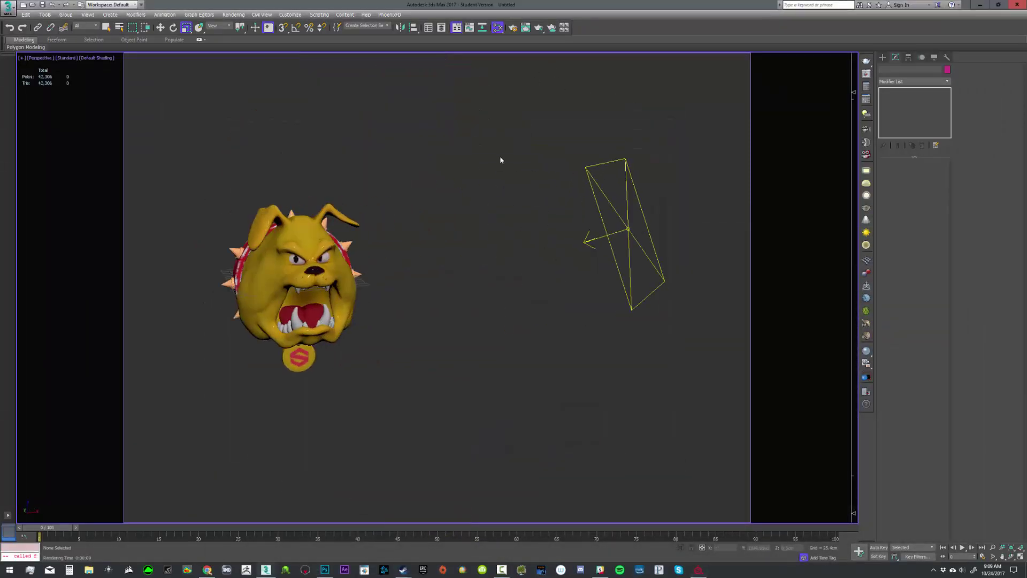
scroll(500, 157, "down", 3)
left_click_drag(317, 156, 764, 357)
key("Delete")
key("z")
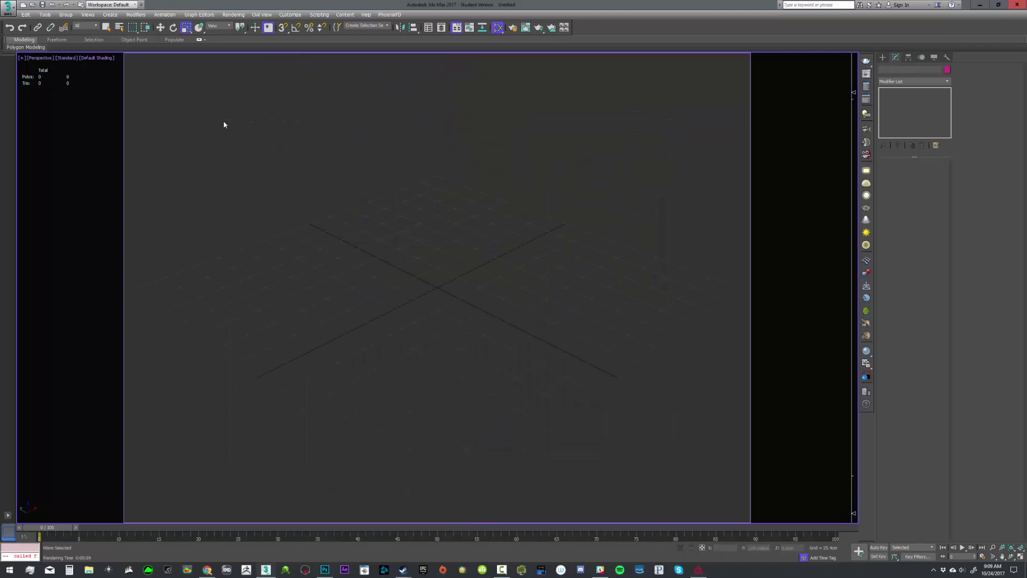
Start a new empty scene
left_click(8, 8)
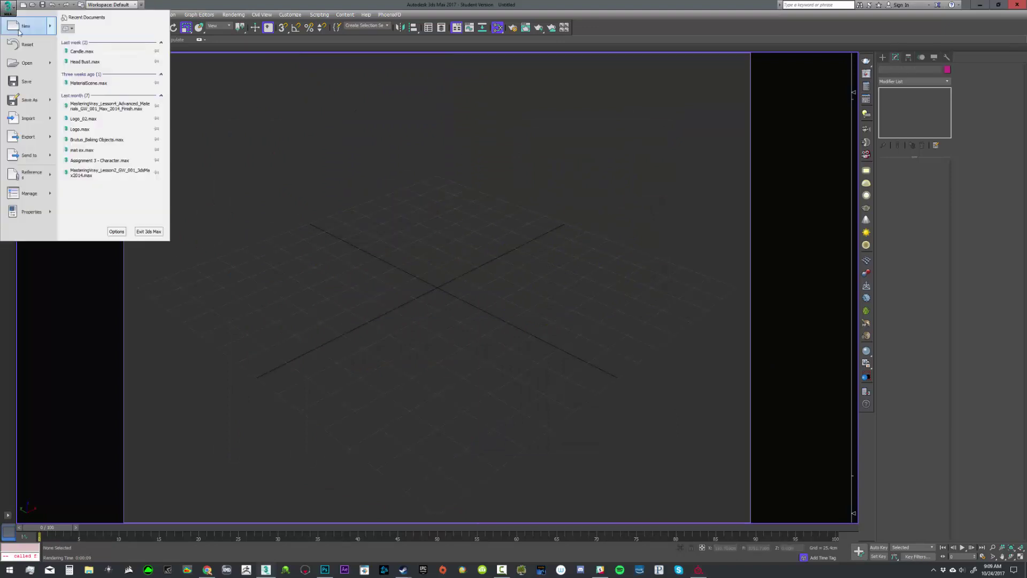
left_click(21, 31)
left_click(512, 297)
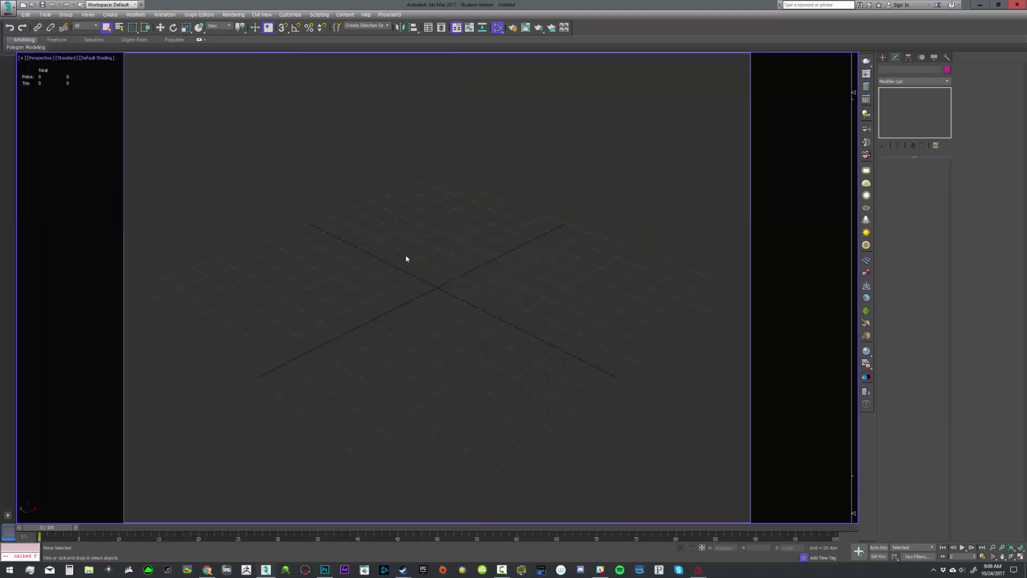
left_click(42, 58)
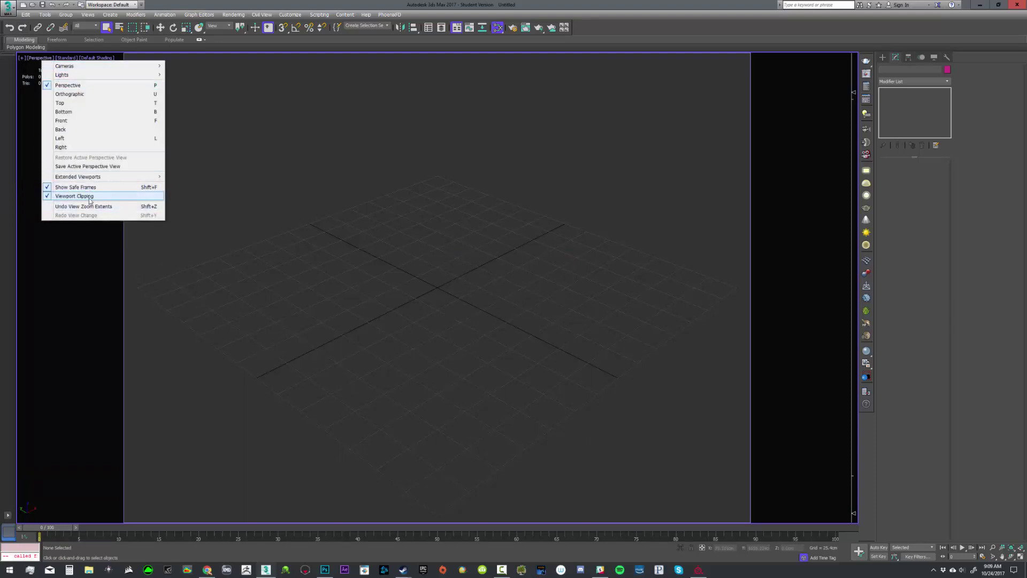
left_click(456, 255)
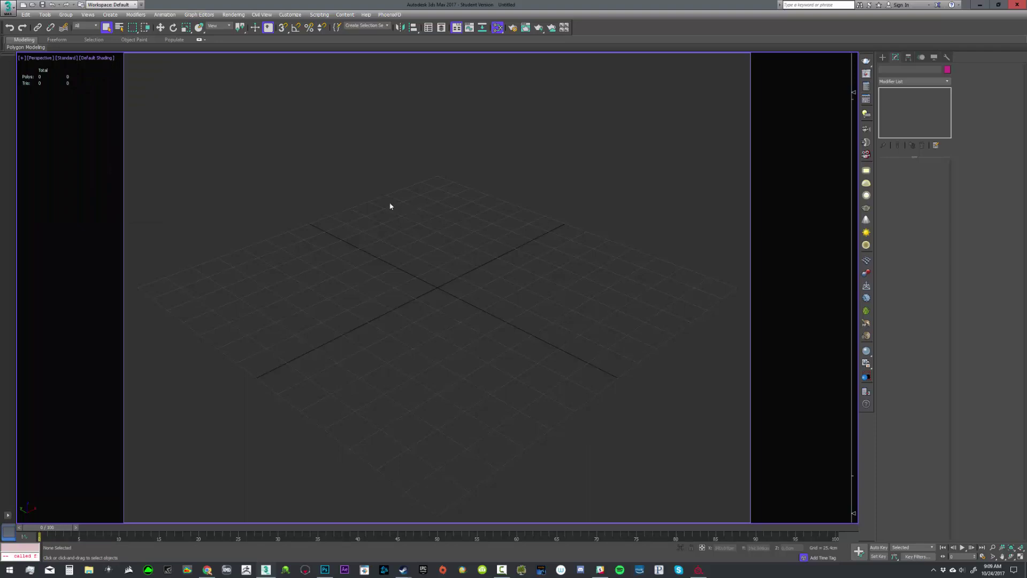
Open BakeMe.FBX from the Desktop for import
left_click(9, 8)
left_click(30, 118)
left_click(192, 64)
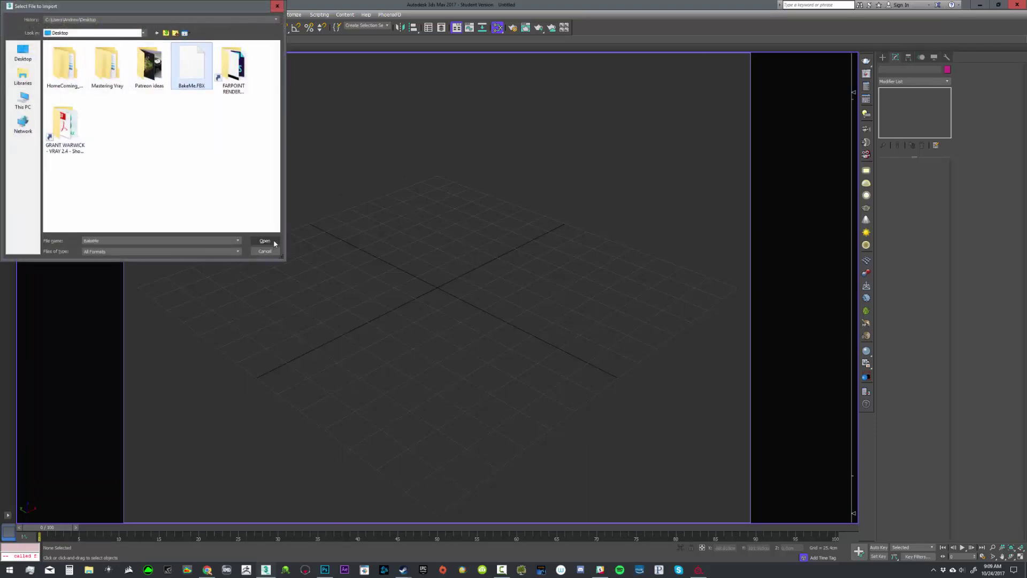
left_click(265, 241)
Check the geometry and unit options of the FBX import and import the model with the default settings
left_click(423, 320)
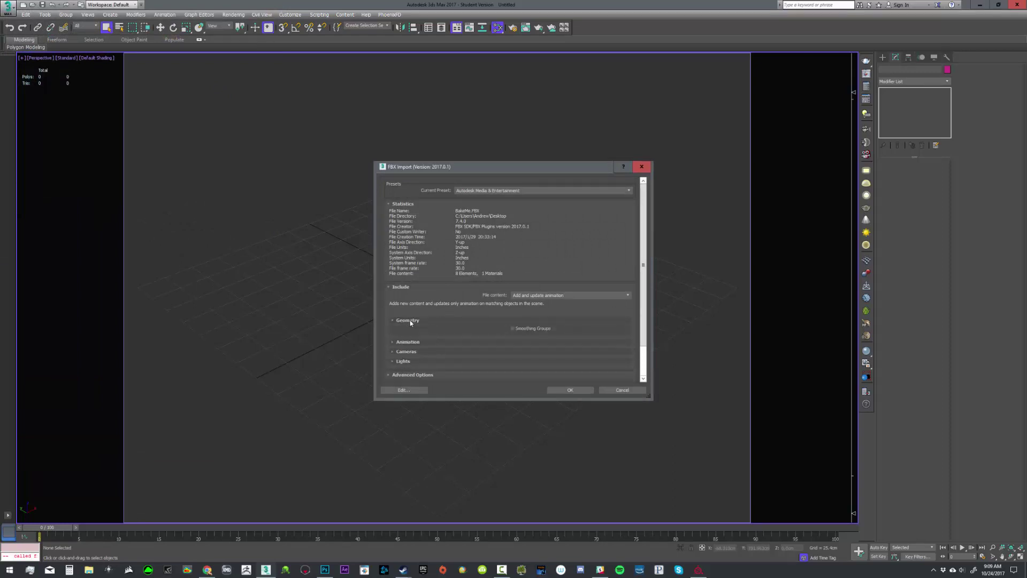
scroll(537, 330, "down", 2)
left_click(475, 285)
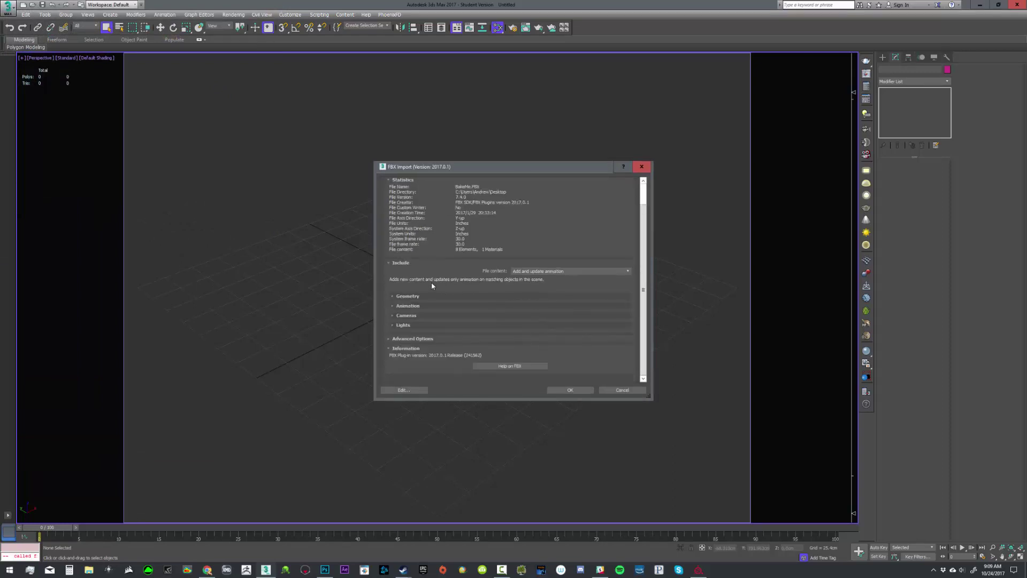
left_click(424, 339)
left_click(412, 346)
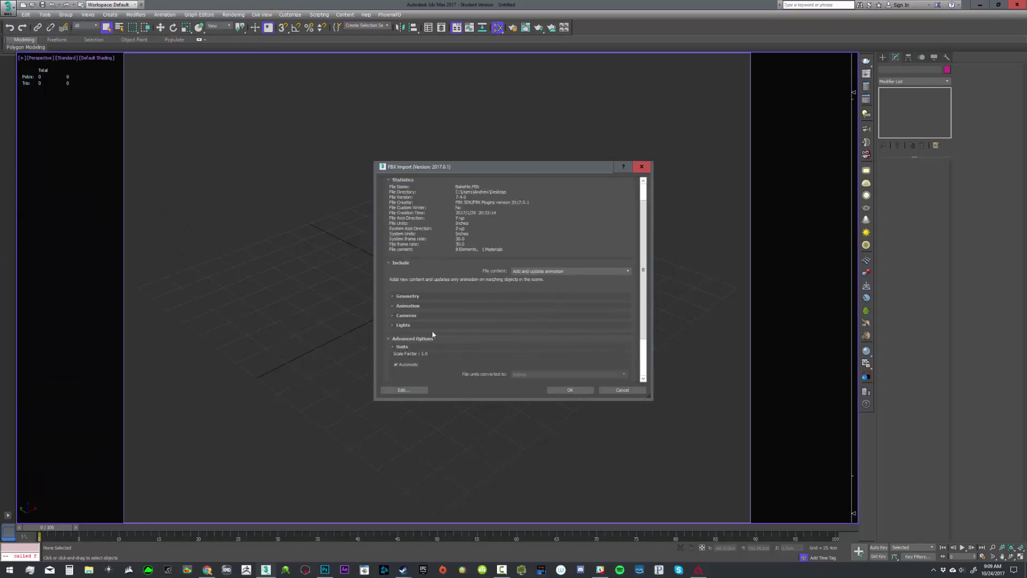
scroll(383, 329, "down", 2)
left_click(573, 390)
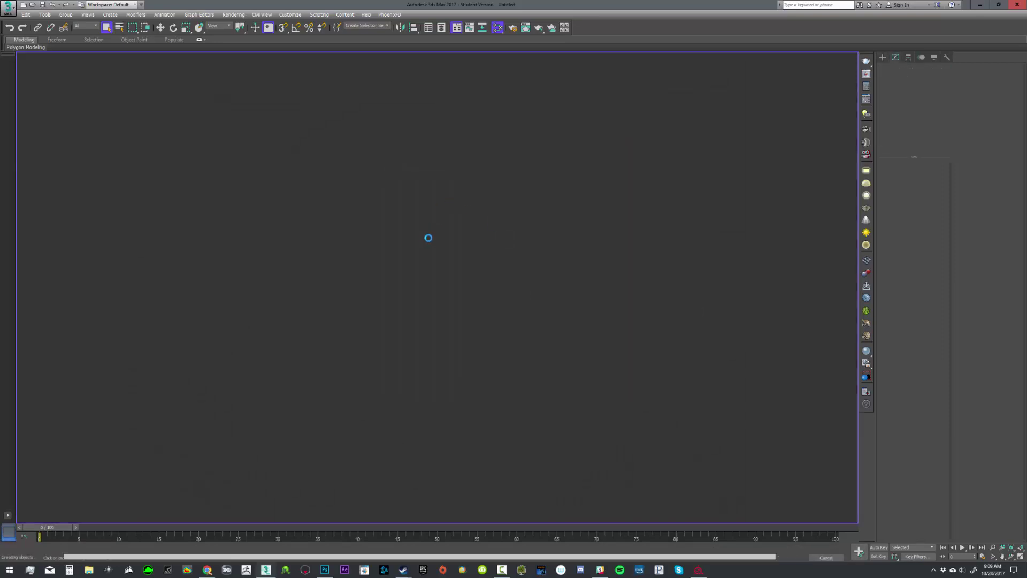
Create a Physical Material node in the Slate Material Editor and show its parameters
scroll(479, 230, "up", 1)
middle_click_drag(478, 230, 538, 239, "alt")
scroll(528, 238, "up", 1)
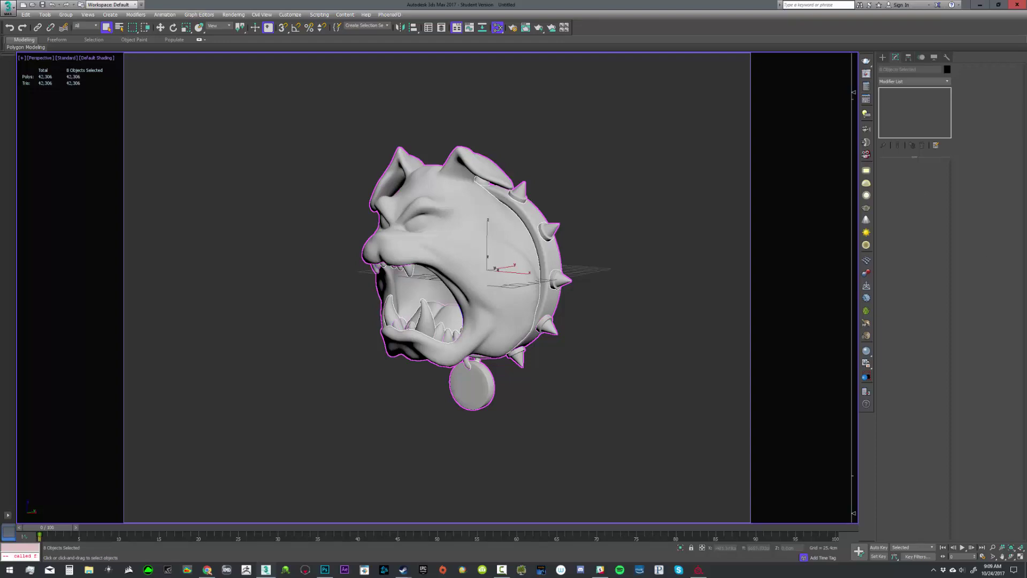
key("m")
right_click(515, 144)
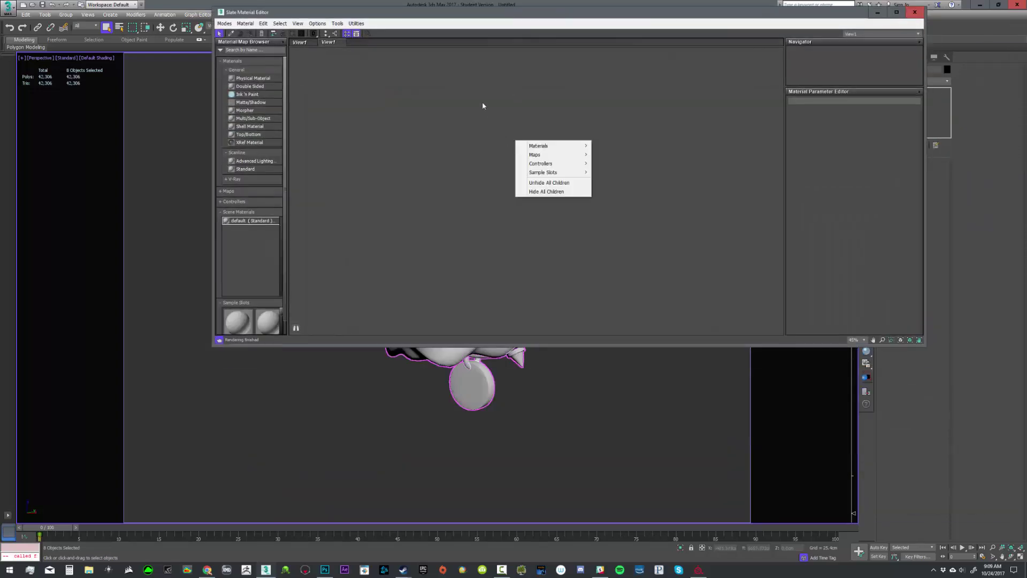
right_click(455, 146)
mouse_move(489, 155)
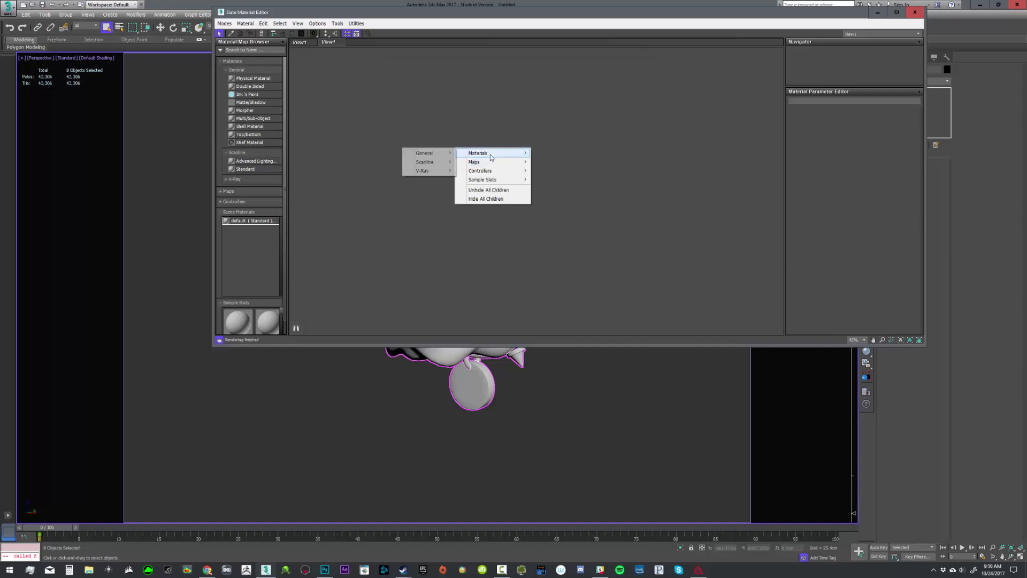
mouse_move(428, 153)
left_click(382, 154)
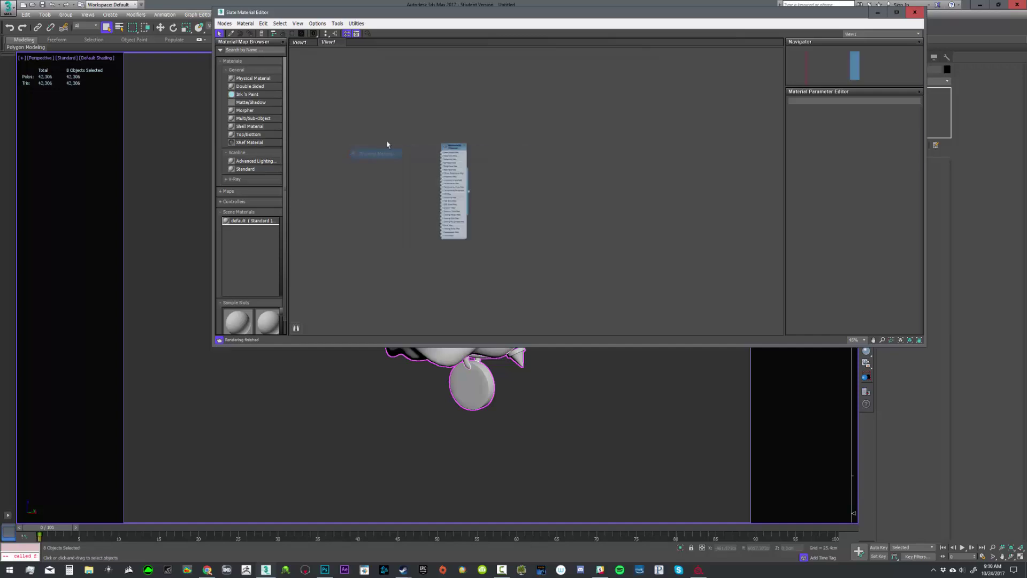
left_click_drag(467, 145, 509, 130)
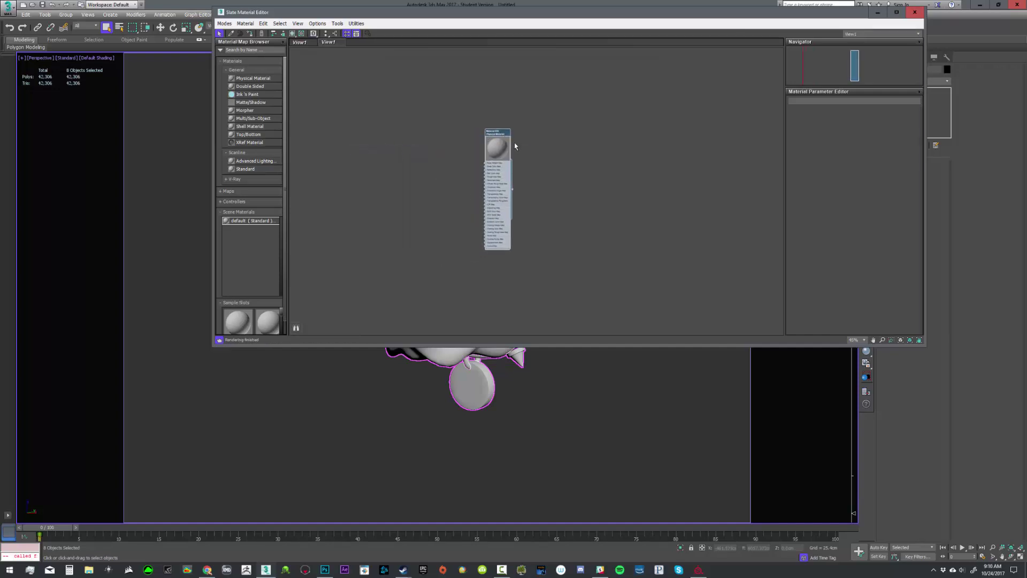
scroll(500, 132, "up", 2)
double_click(497, 136)
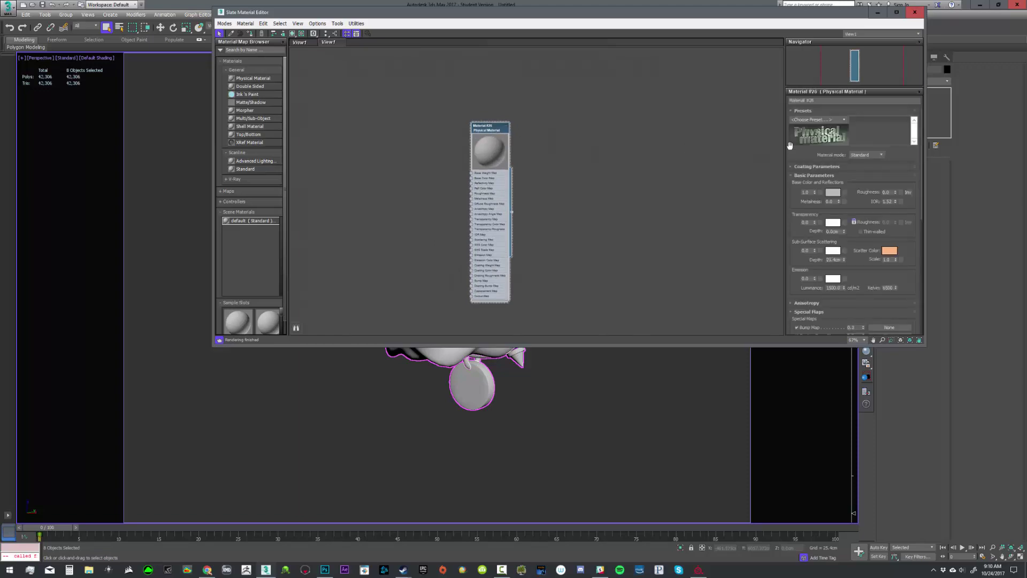
Assign the new Physical Material to all selected bulldog objects and close the material editor
left_click_drag(587, 14, 902, 65)
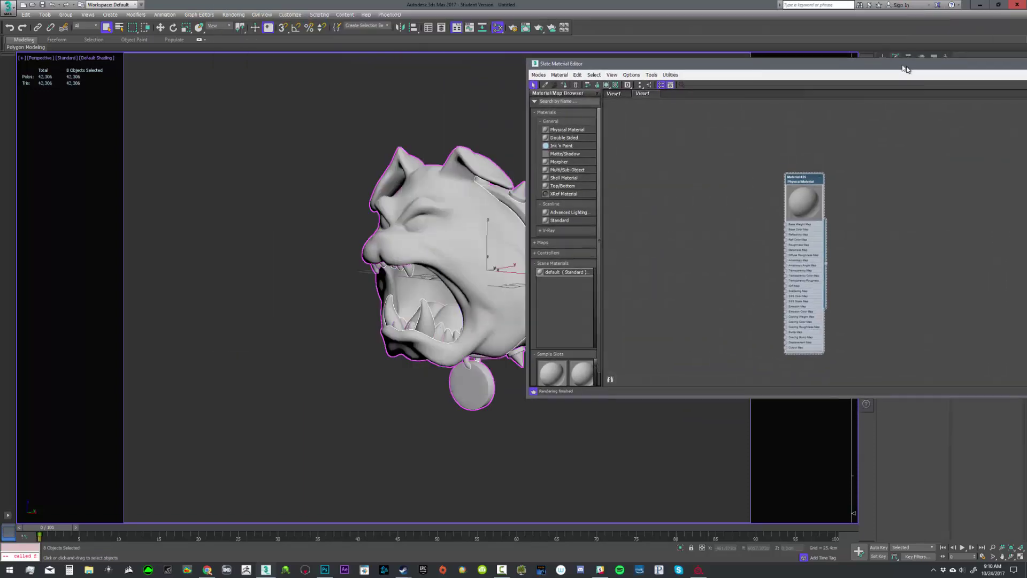
right_click(808, 198)
left_click(845, 206)
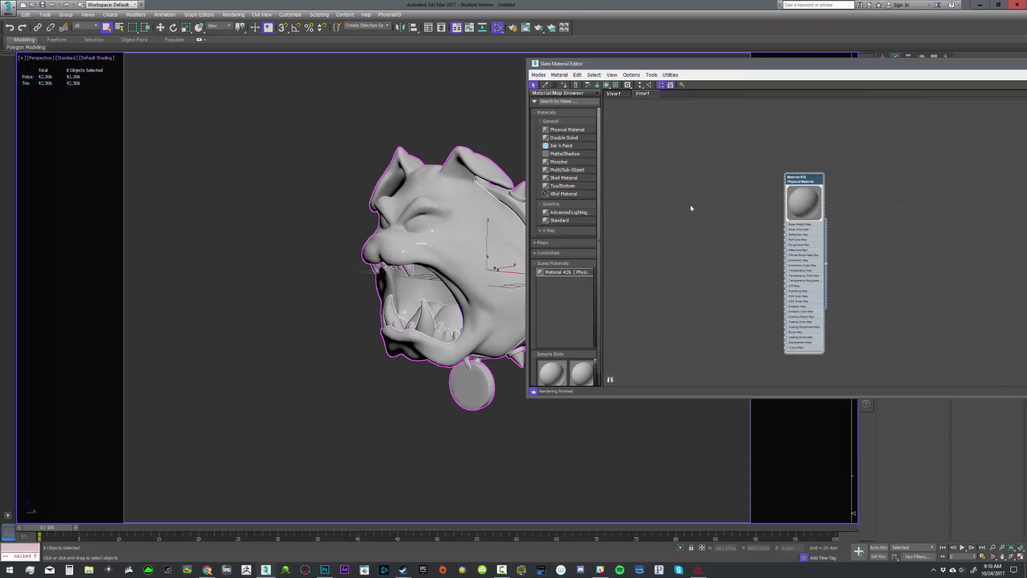
key("m")
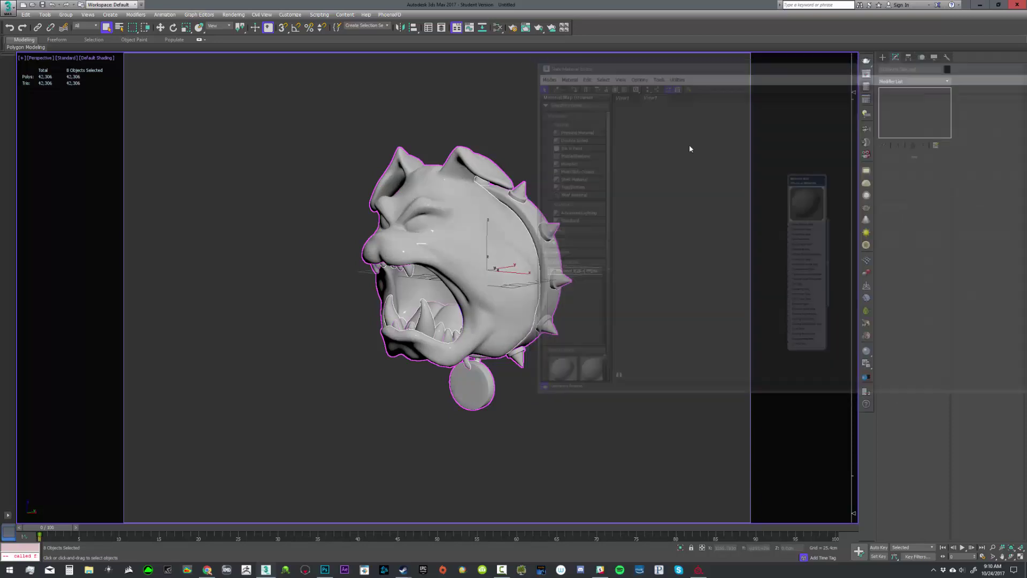
middle_click_drag(618, 185, 561, 190, "alt")
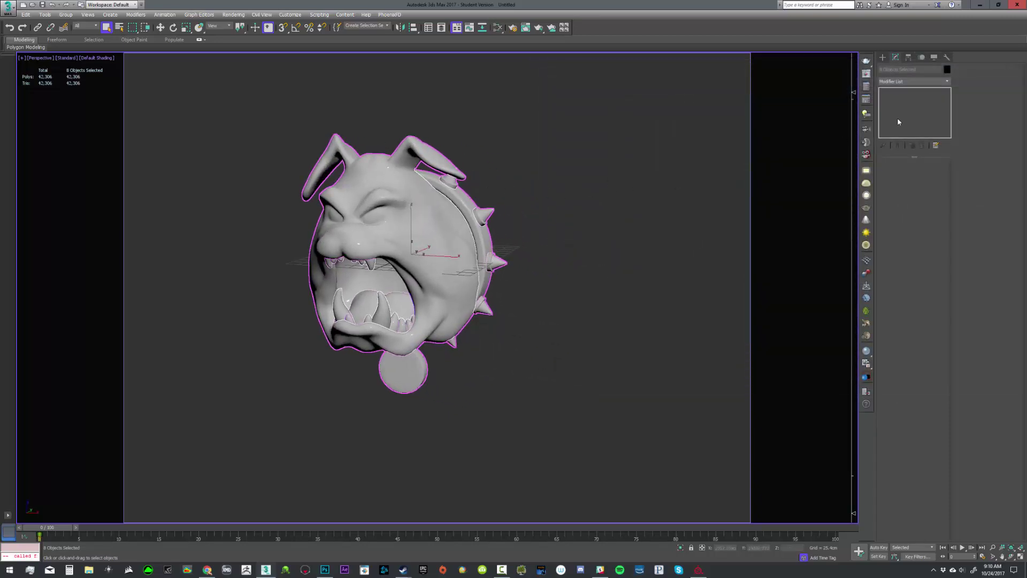
Place a V-Ray ambient light in the perspective view beside the bulldog and set its intensity to 0.1
left_click(866, 244)
left_click(605, 459)
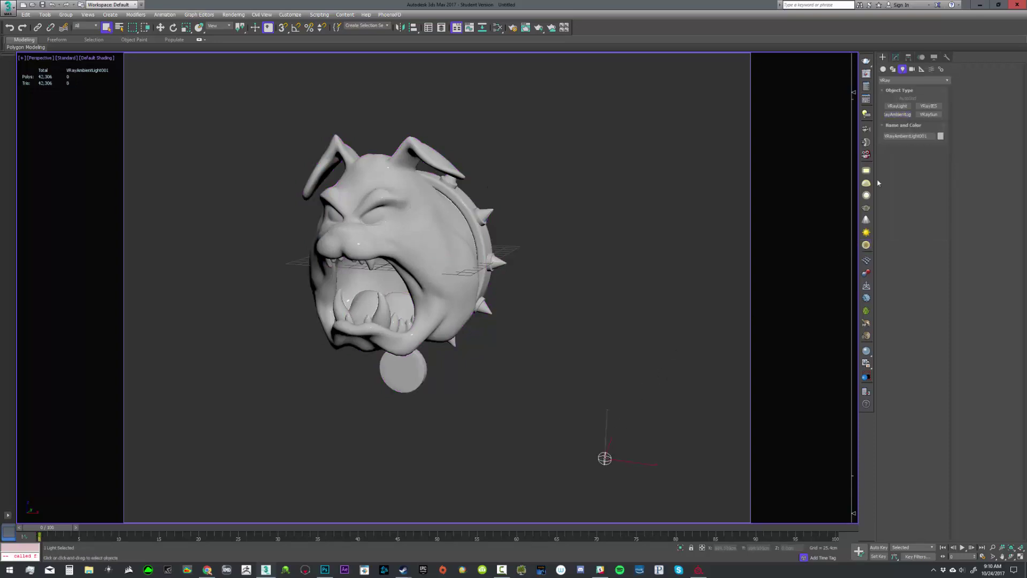
left_click(896, 57)
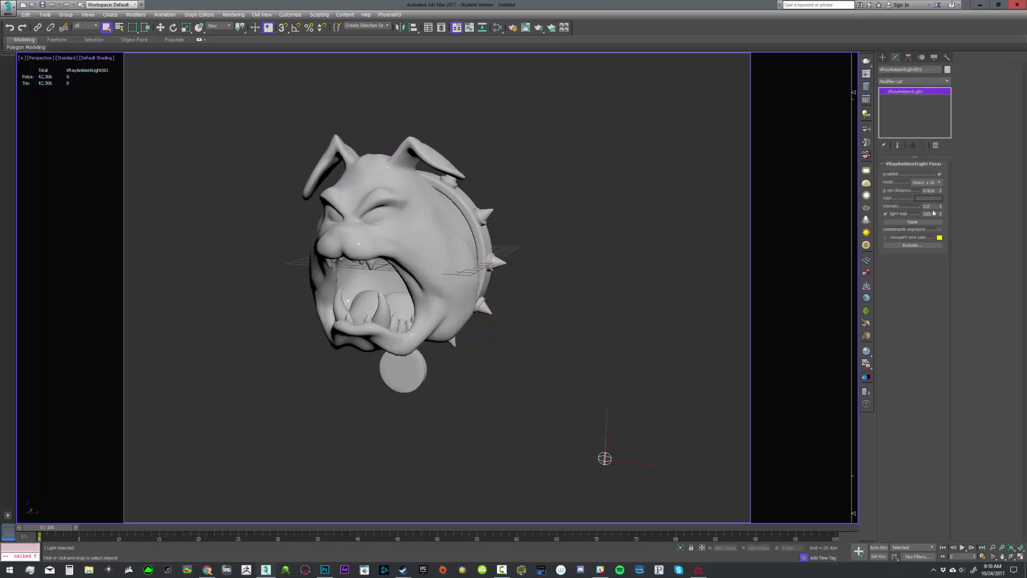
left_click_drag(933, 207, 872, 200)
type(".1")
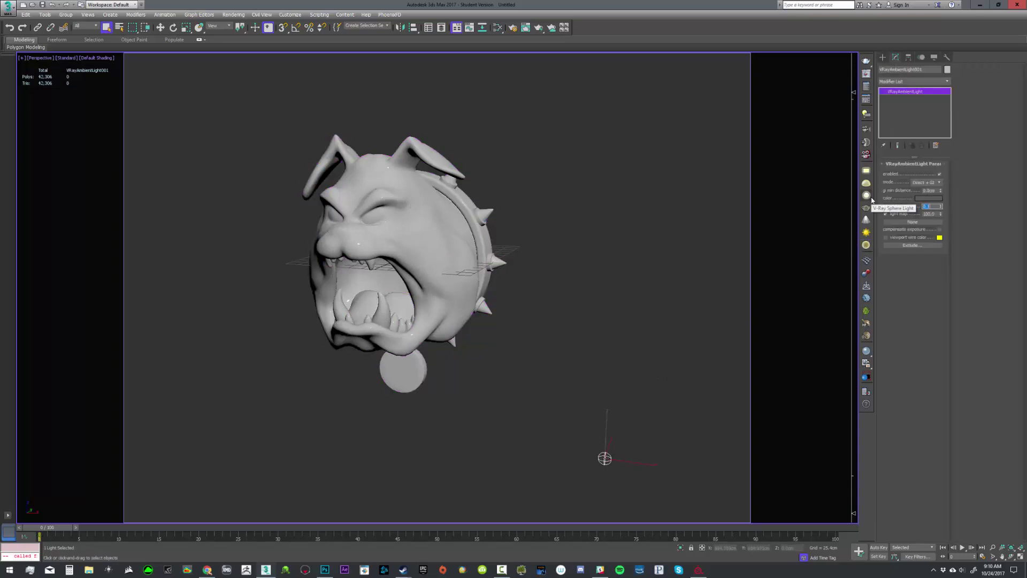
Tint the ambient light a dark blue with hue 154 and saturation 42, then clear the selection
left_click(925, 198)
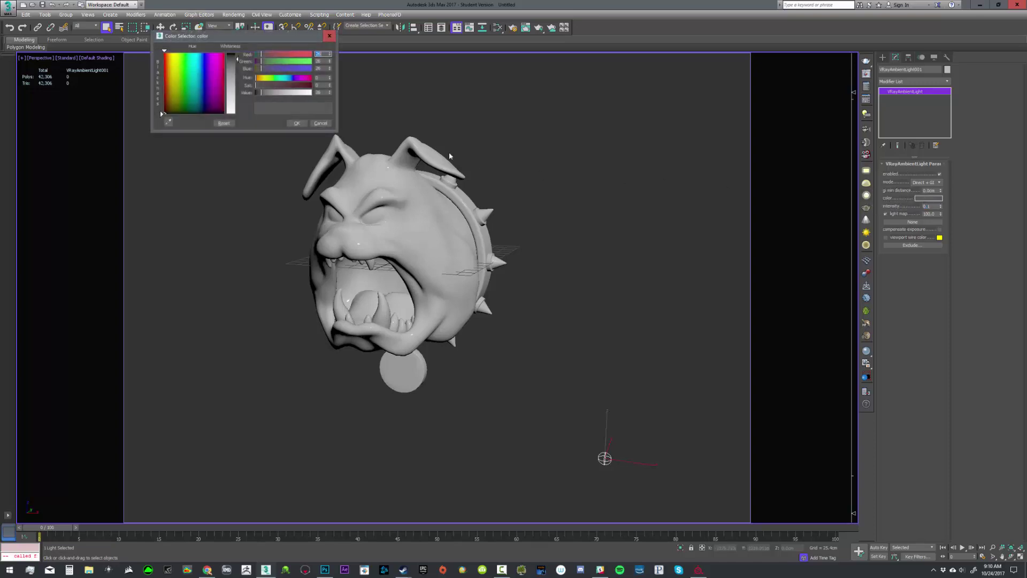
mouse_move(257, 78)
left_mouse_down()
mouse_move(289, 78)
mouse_move(264, 85)
left_mouse_up()
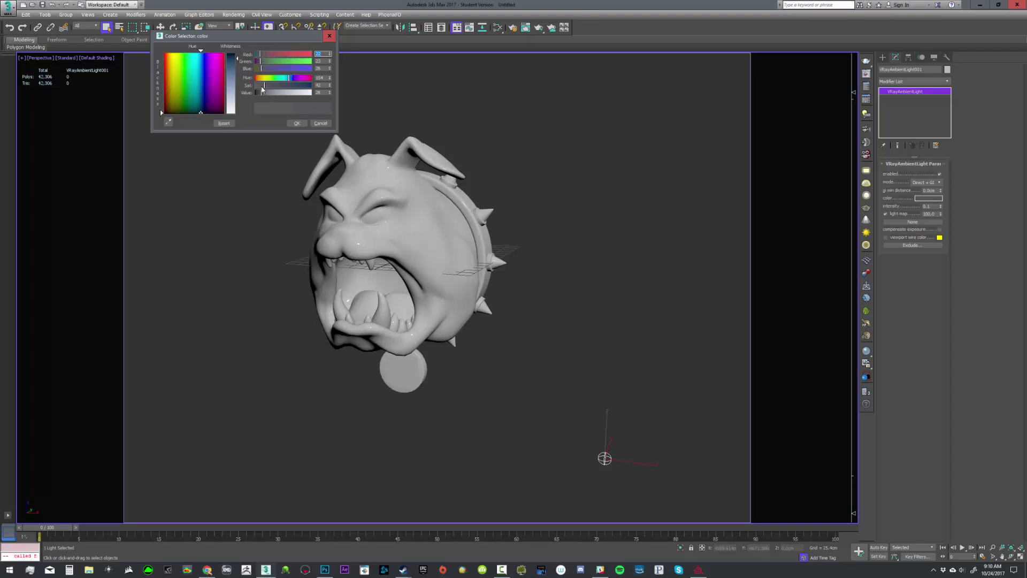
left_click(292, 123)
left_click(498, 126)
Run a V-Ray test render of the perspective view, inspect the lighting on the bulldog and close the frame buffer
scroll(512, 219, "down", 2)
middle_click_drag(527, 216, 509, 218, "alt")
scroll(493, 237, "up", 2)
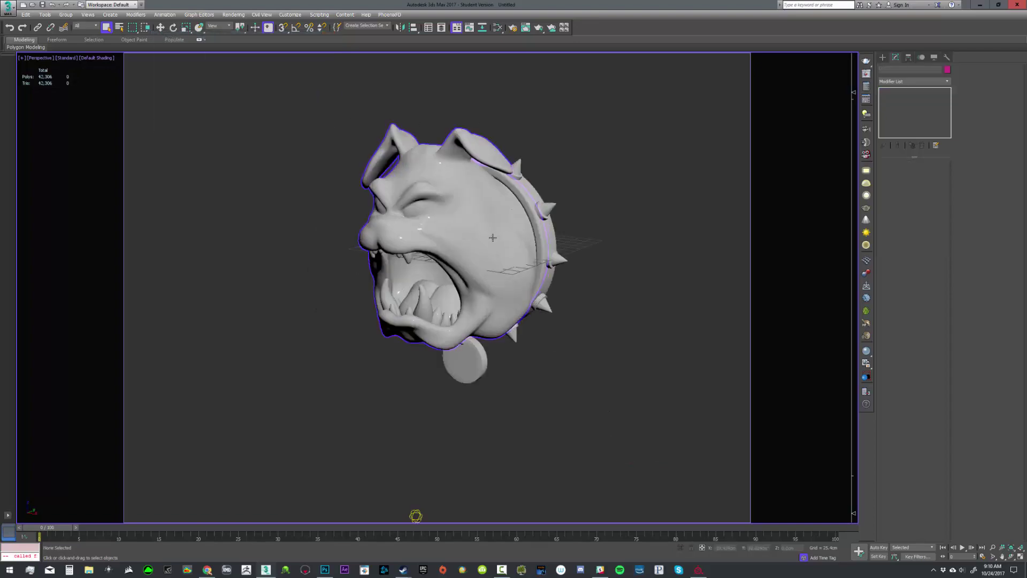
scroll(492, 238, "up", 2)
key("shift+q")
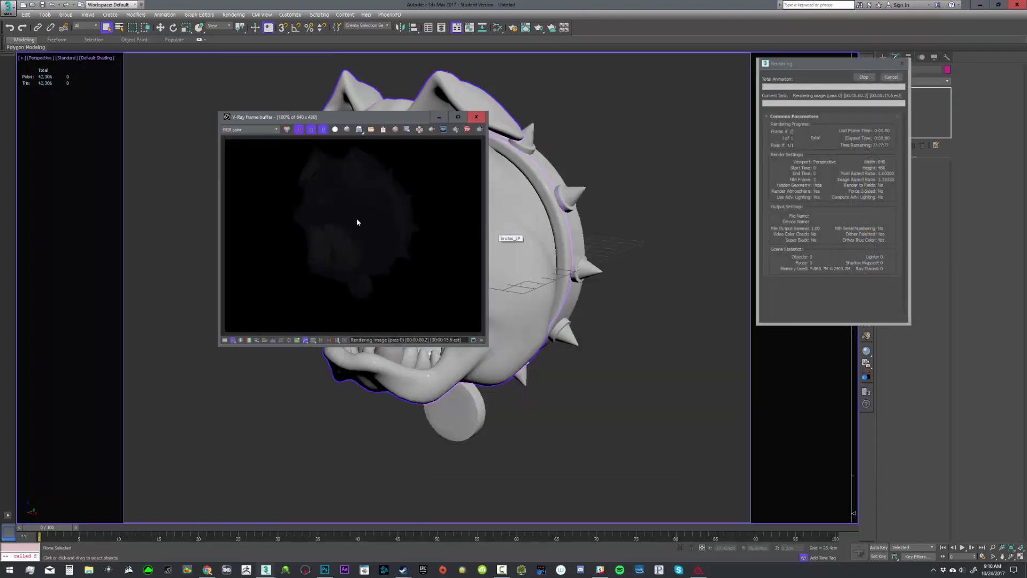
scroll(357, 222, "up", 1)
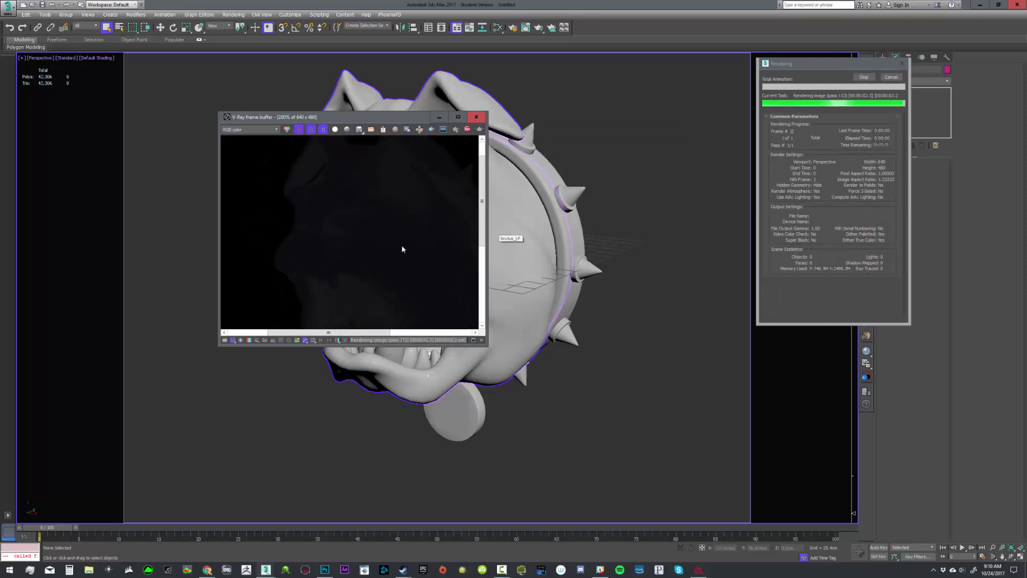
middle_click_drag(402, 245, 324, 209)
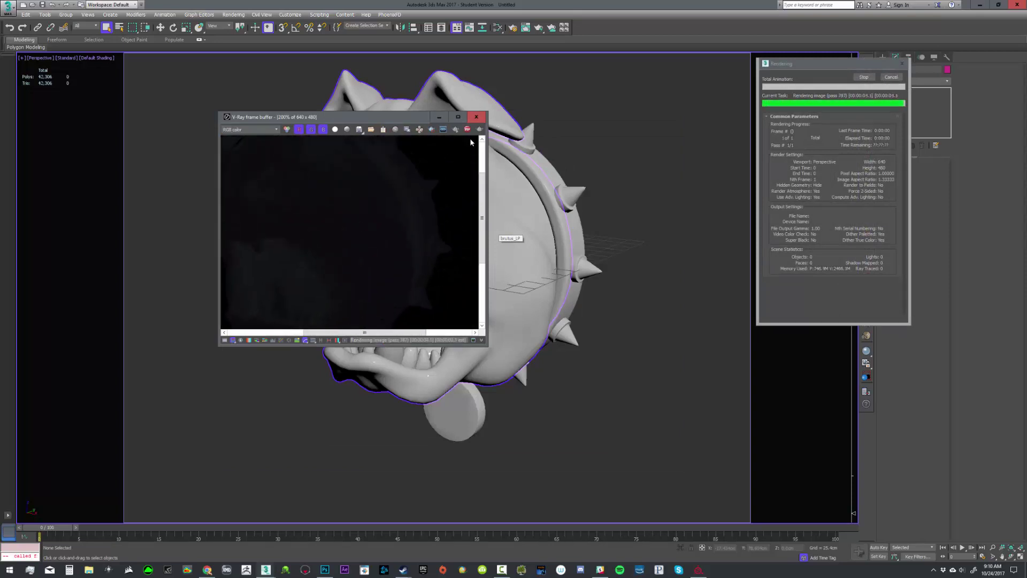
left_click(476, 116)
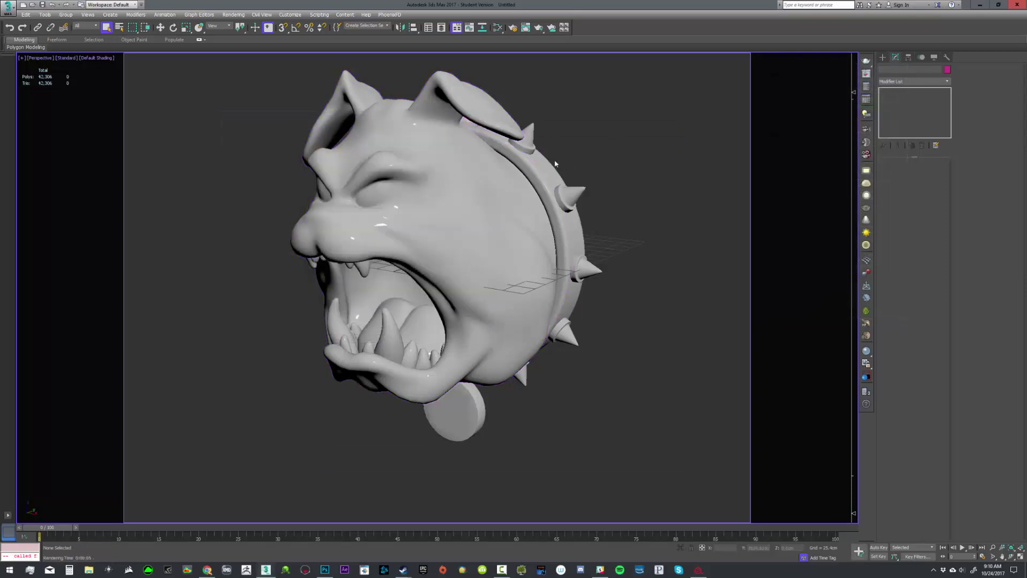
Draw a V-Ray plane light in front of the bulldog, about 260 cm half-length by 257 cm half-width
scroll(527, 219, "down", 5)
middle_click_drag(524, 224, 809, 213, "alt")
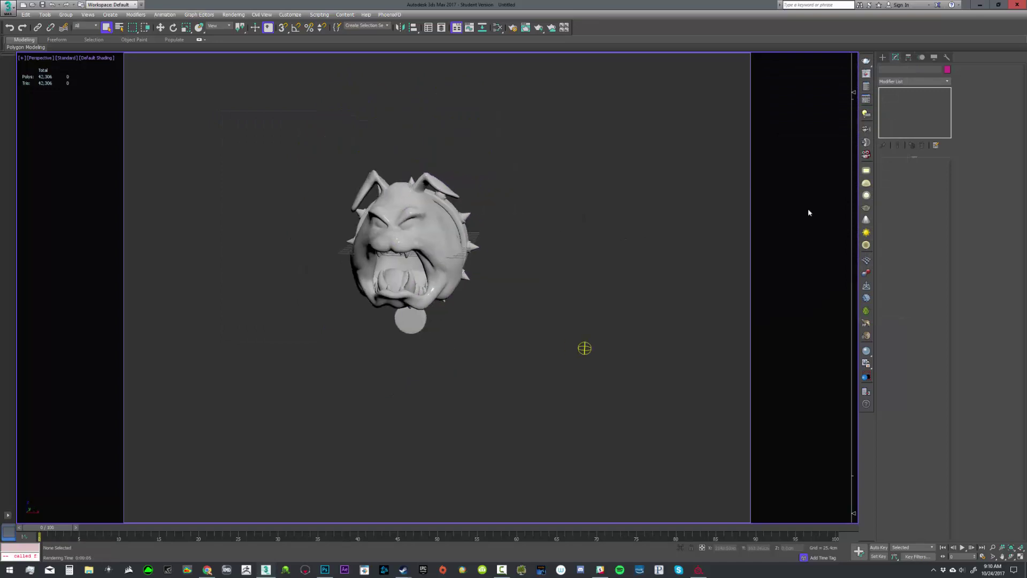
left_click(867, 172)
middle_click_drag(511, 252, 482, 302, "alt")
middle_click_drag(481, 302, 593, 320)
middle_click_drag(593, 320, 522, 309)
left_click_drag(377, 265, 605, 484)
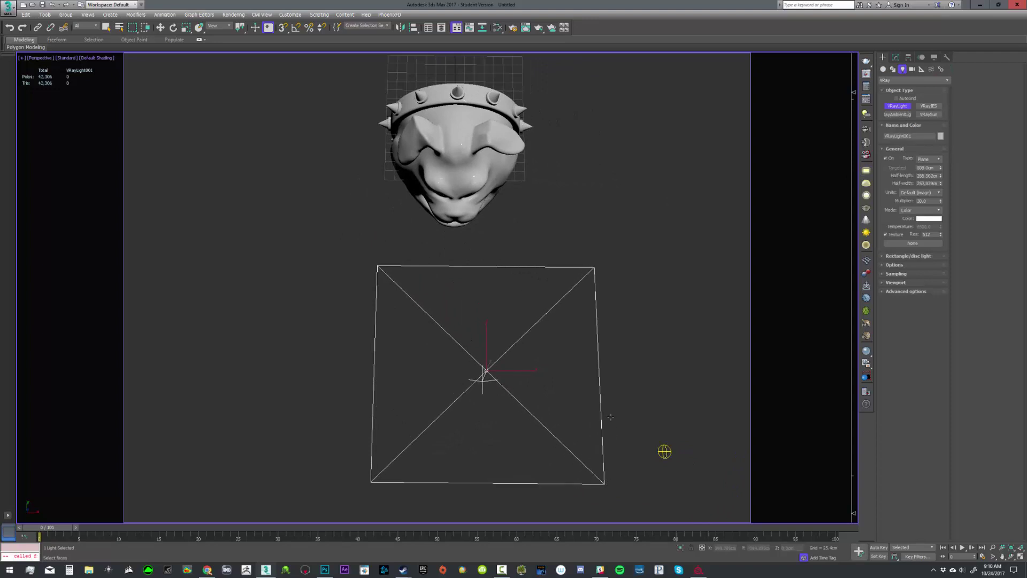
Rotate the plane light so that it stands up and points at the bulldog's face at an angle
key("w")
middle_click_drag(610, 416, 491, 317, "alt")
key("e")
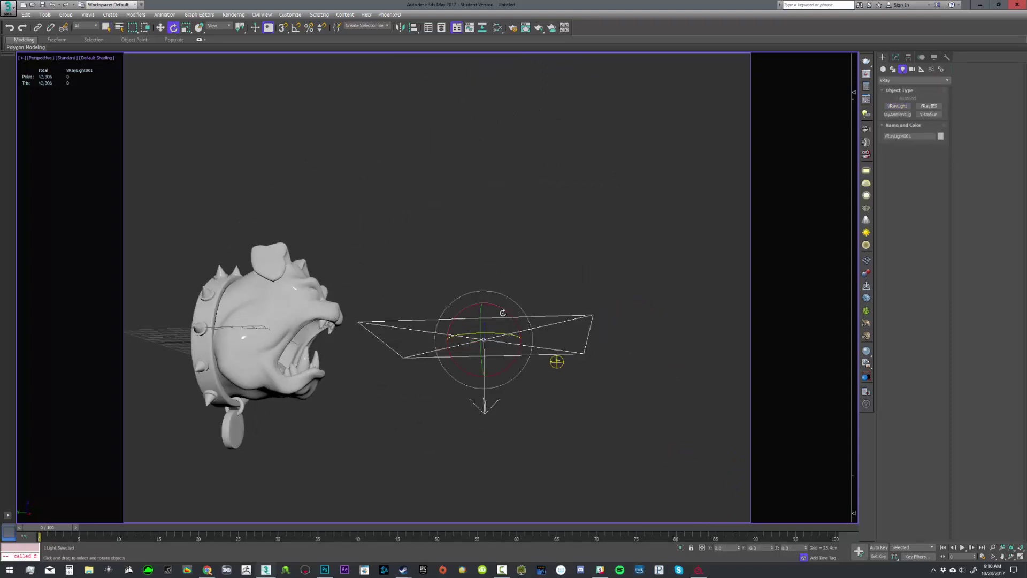
left_click_drag(504, 310, 553, 332)
middle_click_drag(553, 333, 513, 362, "alt")
left_click_drag(473, 384, 523, 353)
Move the plane light diagonally in front of the bulldog and shift the ambient light to the opposite side
middle_click_drag(527, 334, 478, 368, "alt")
scroll(501, 366, "down", 3)
key("w")
left_click_drag(478, 368, 569, 393)
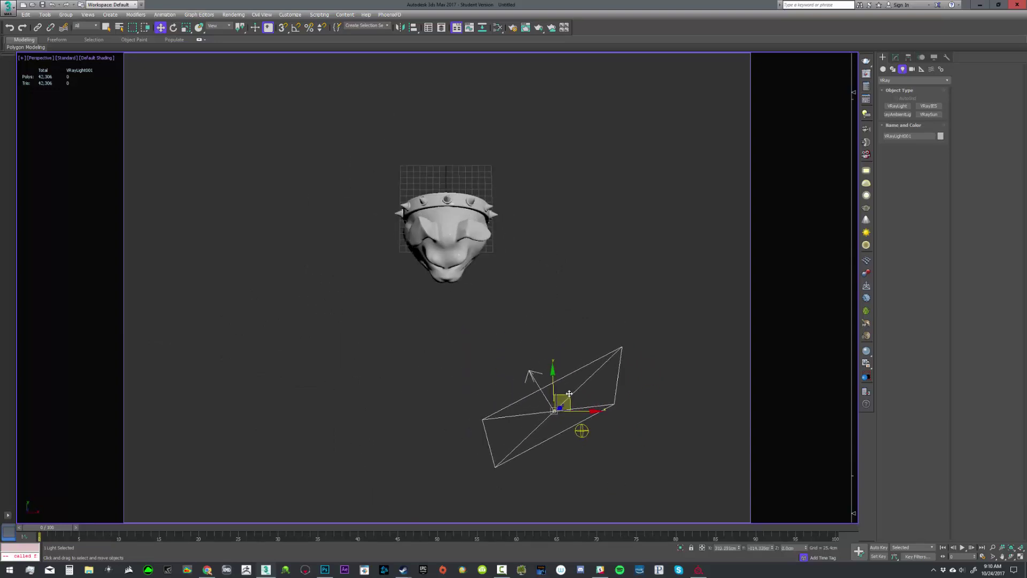
middle_click_drag(569, 393, 581, 379, "alt")
left_click(588, 415)
left_click_drag(600, 404, 282, 387)
Select the plane light, scale it and clear the selection
left_click(536, 388)
middle_click_drag(607, 392, 580, 347, "alt")
key("e")
key("r")
left_click_drag(519, 347, 521, 368)
middle_click_drag(510, 339, 505, 290, "alt")
left_click(488, 224)
Raise the plane light well above the bulldog's head height and deselect it
scroll(448, 294, "up", 5)
middle_click_drag(361, 248, 544, 297)
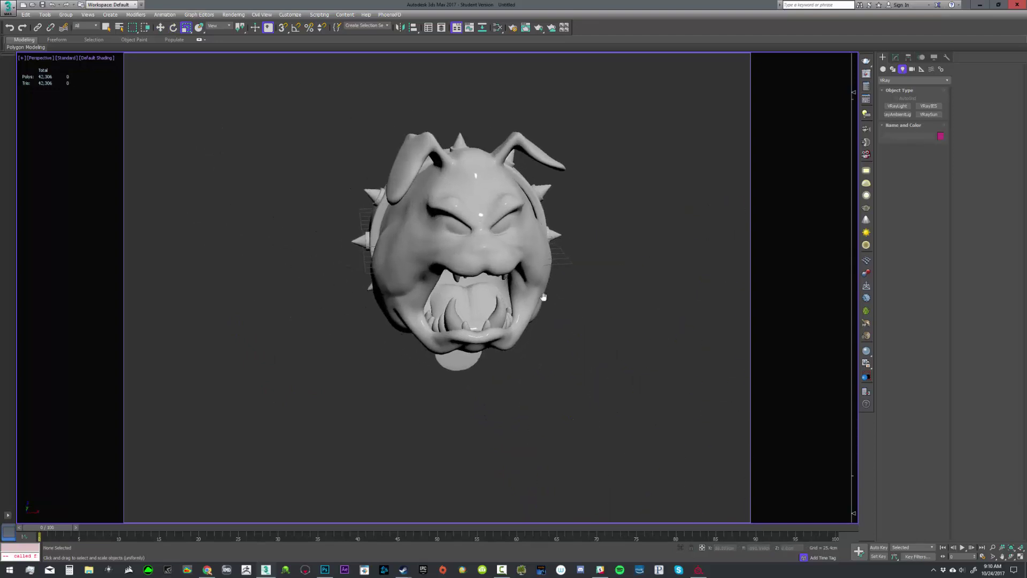
scroll(546, 292, "up", 3)
middle_click_drag(438, 235, 606, 255)
scroll(624, 291, "down", 8)
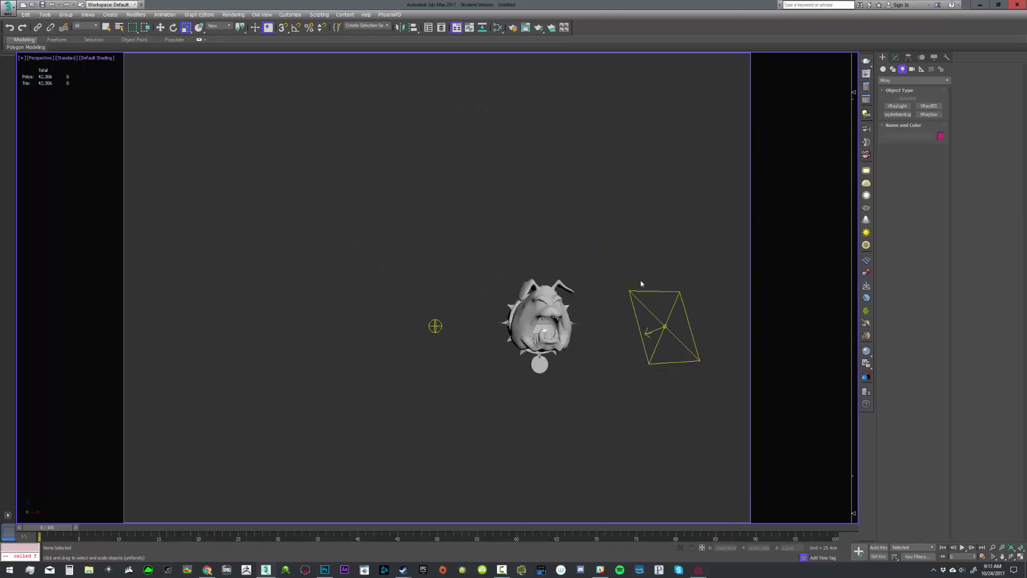
left_click(675, 292)
key("w")
left_click_drag(685, 294, 678, 179)
key("e")
left_click(653, 265)
Frame the whole bulldog at a three-quarter angle in the perspective view and open the Slate Material Editor
scroll(642, 278, "up", 3)
middle_click_drag(633, 292, 598, 306, "alt")
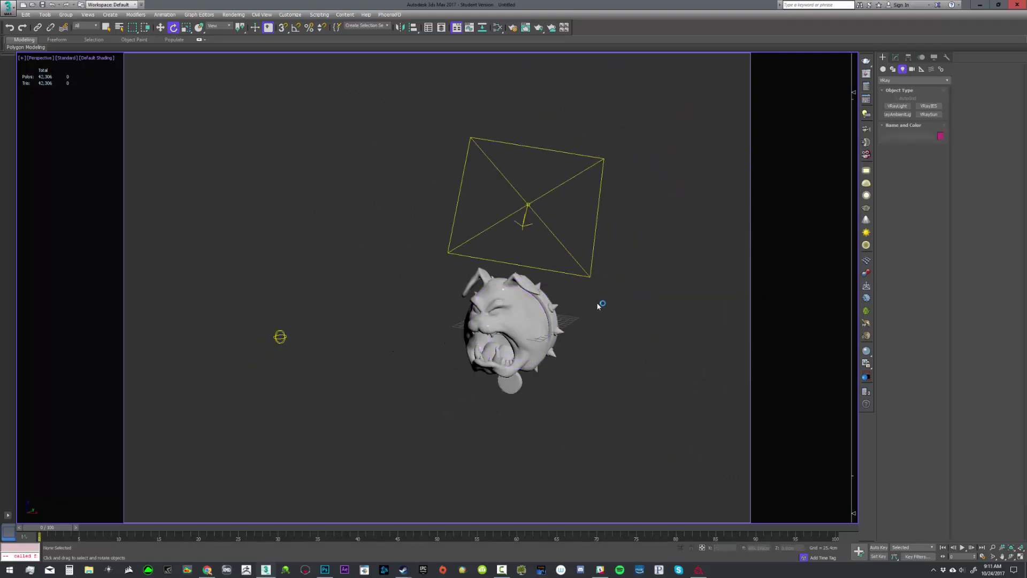
left_click_drag(598, 306, 418, 393)
key("z")
scroll(476, 342, "up", 3)
middle_click_drag(465, 317, 462, 365)
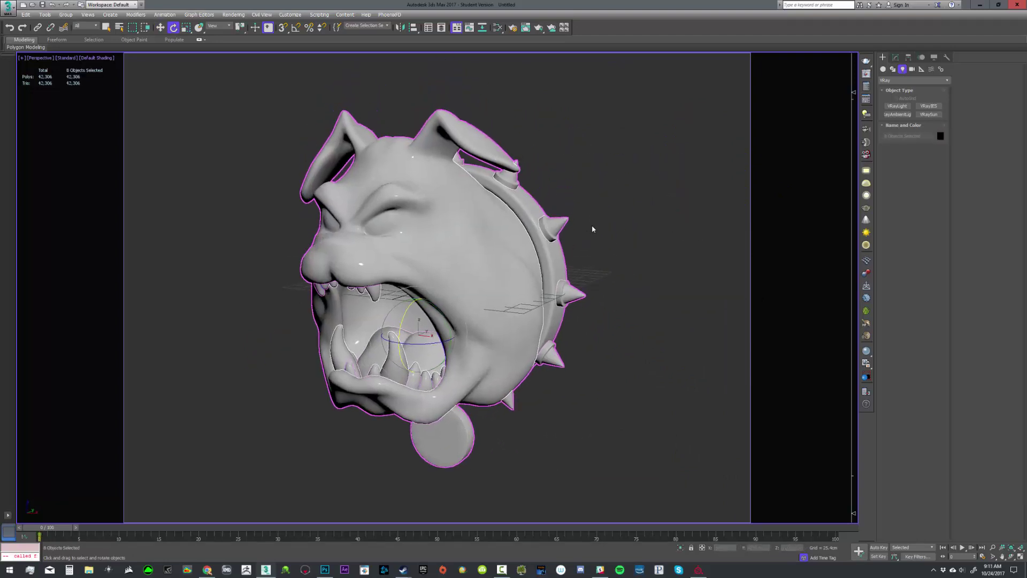
left_click(587, 228)
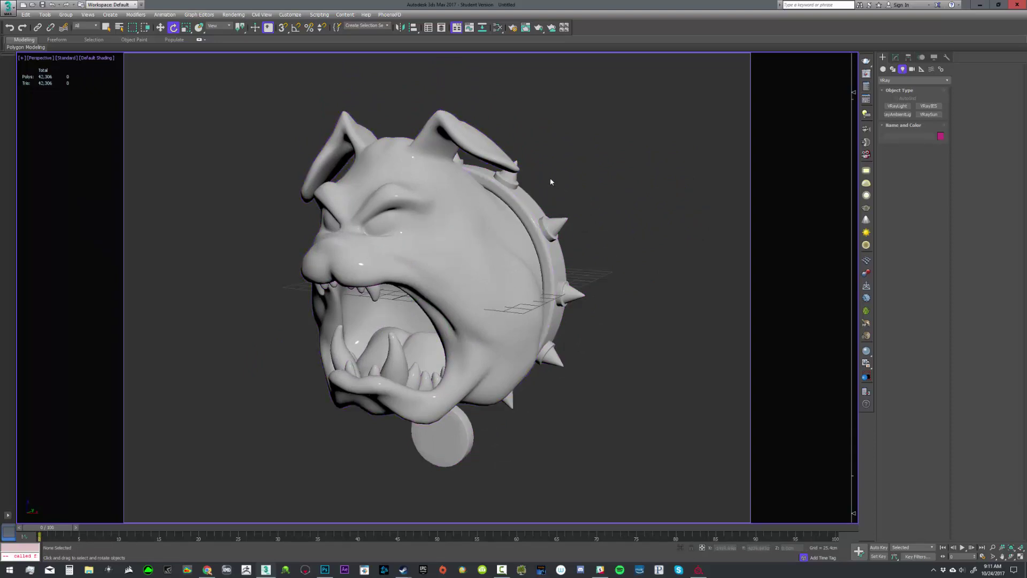
key("m")
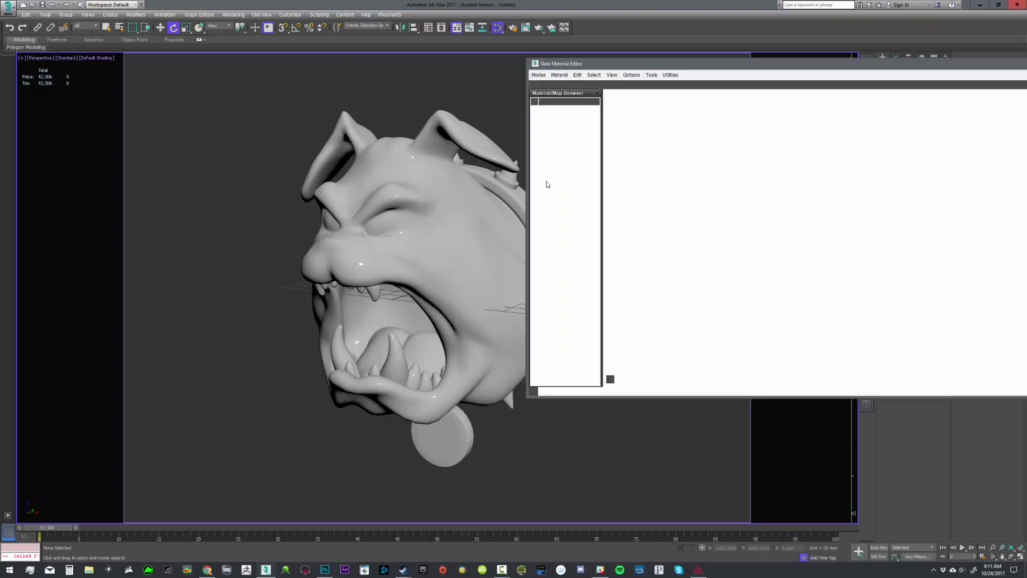
left_click_drag(828, 64, 452, 65)
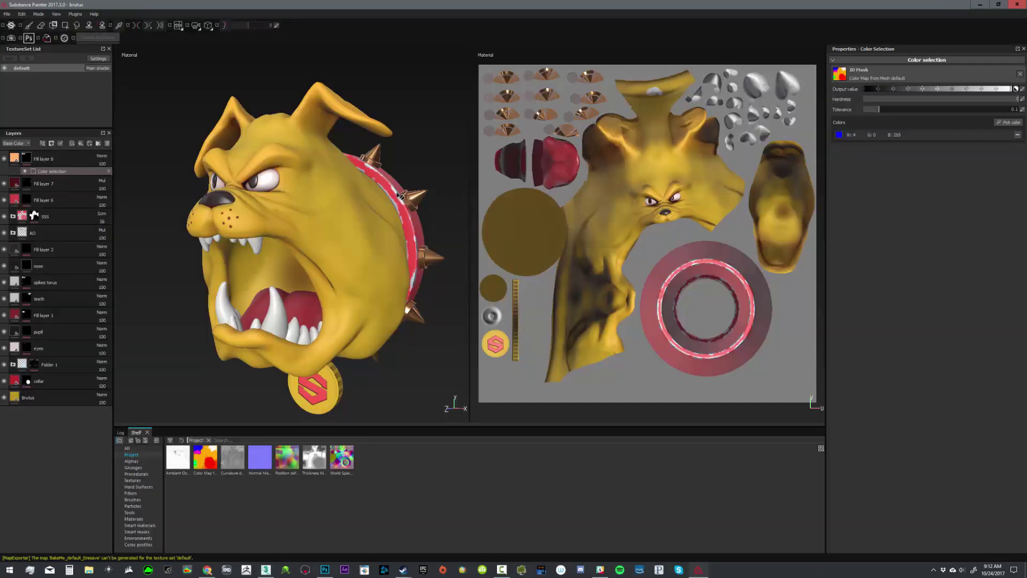
In Substance Painter, export the default texture set's maps to the Desktop as Targa files with the Unreal Engine 4 (Packed) configuration
key("ctrl+shift+e")
left_click(392, 192)
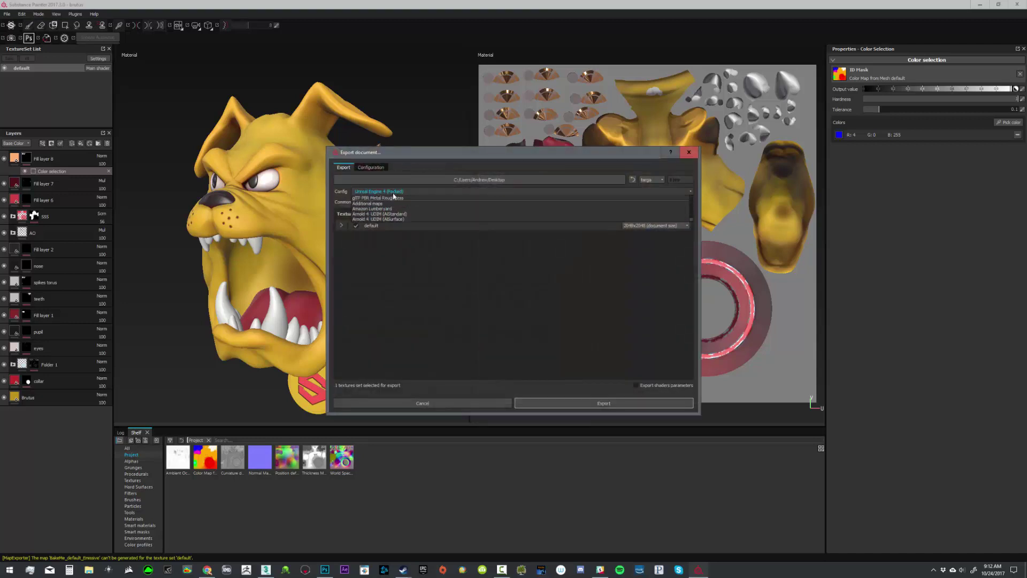
scroll(397, 217, "down", 1)
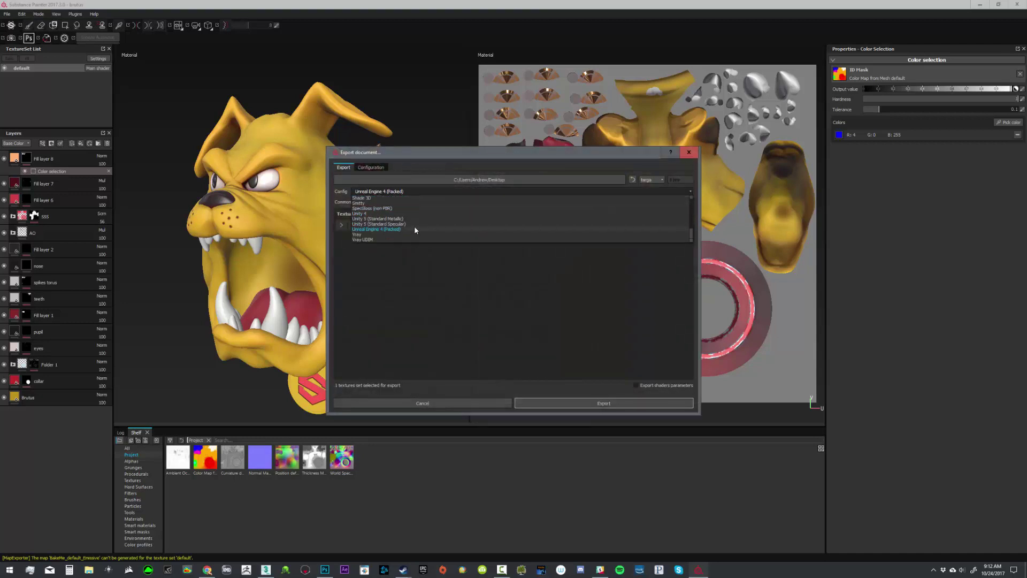
left_click(412, 229)
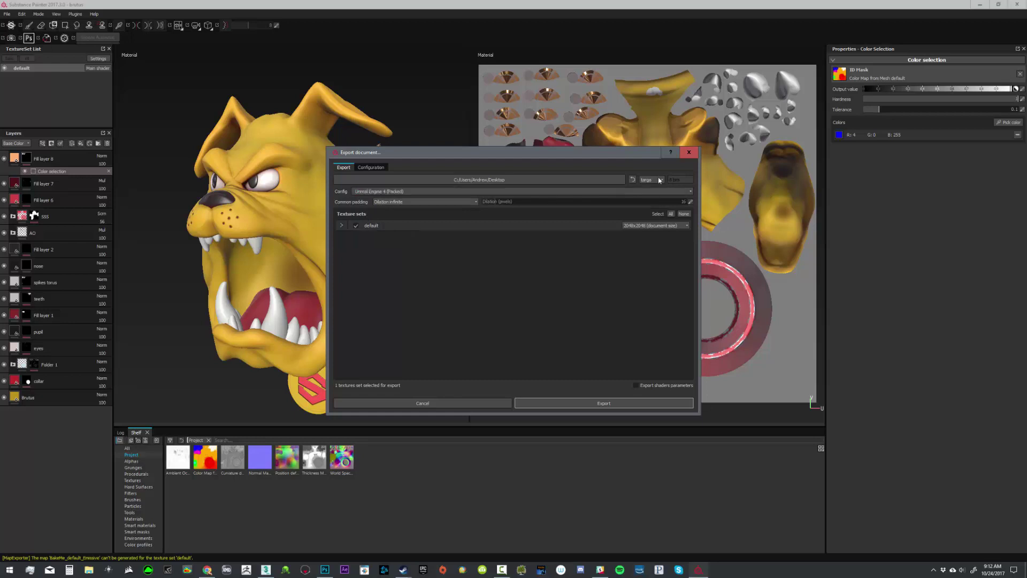
left_click(341, 225)
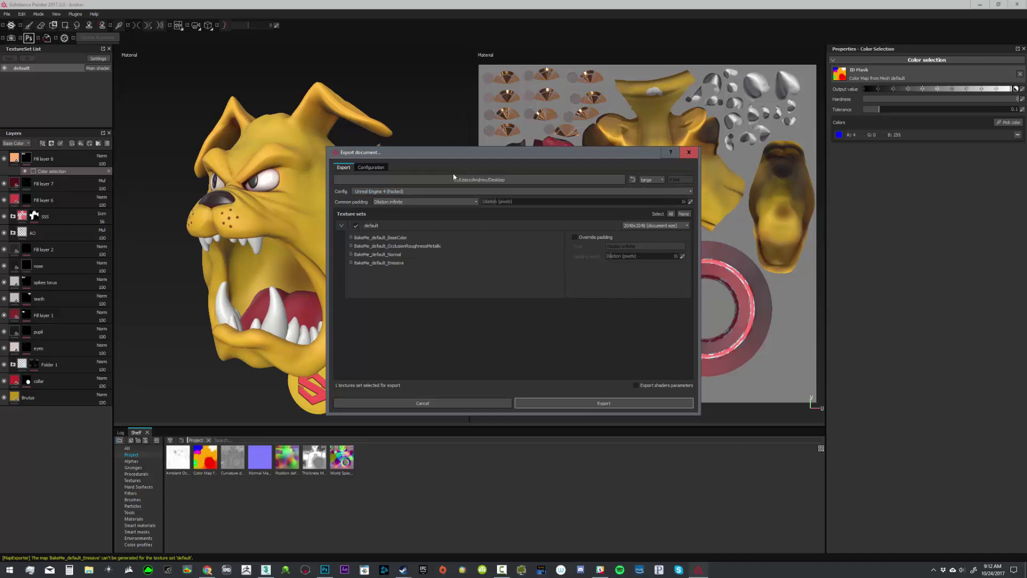
left_click(604, 402)
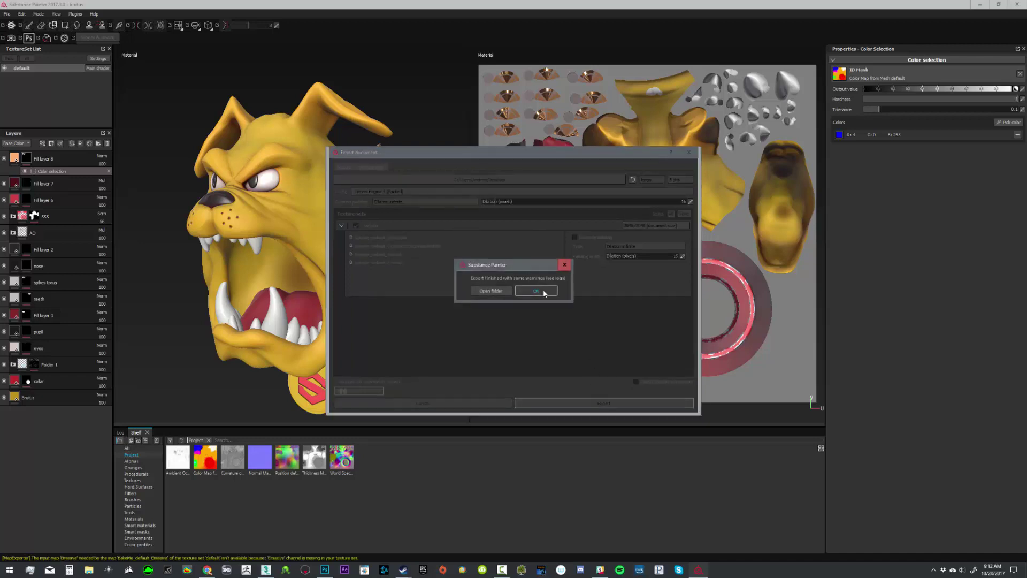
left_click(541, 291)
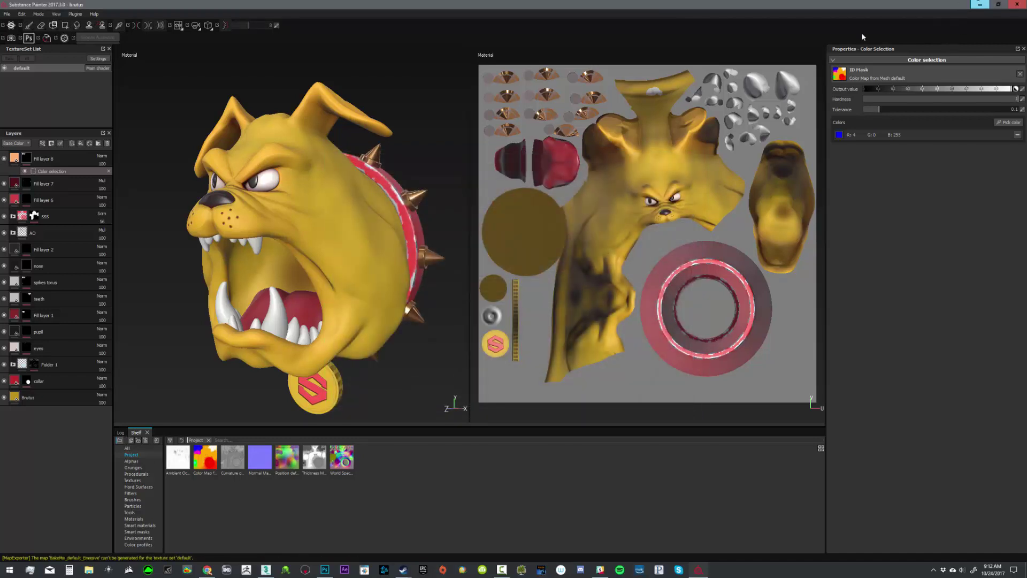
Open the exported BakeMe_default_OcclusionRoughnessMetallic.tga from the Desktop in Photoshop
left_click(972, 5)
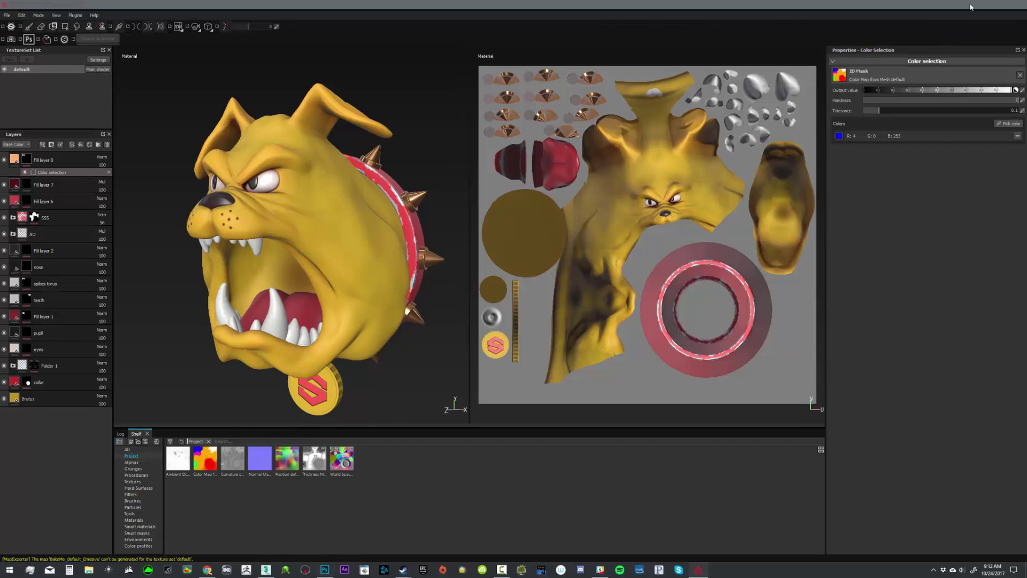
left_click(971, 6)
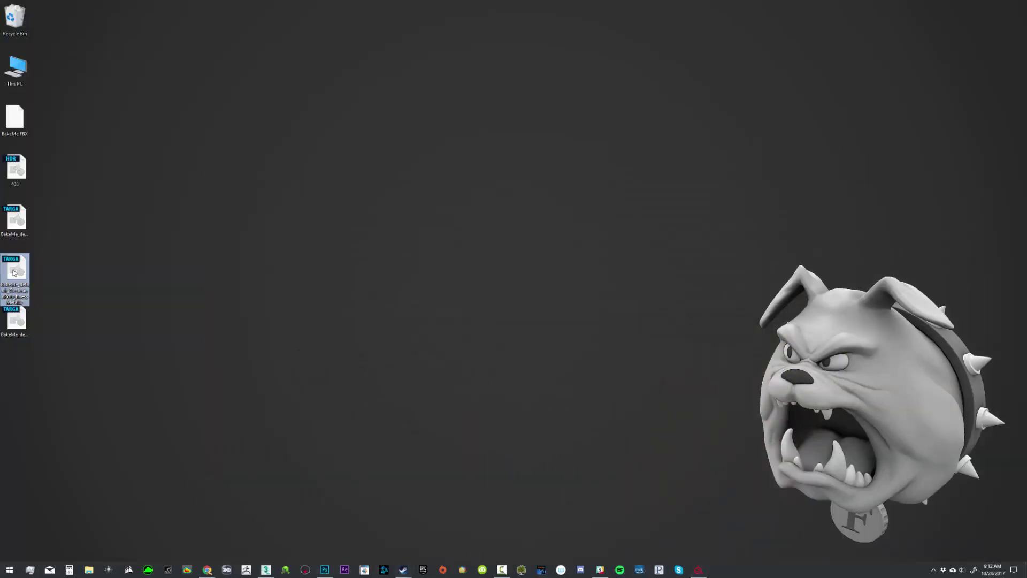
left_click_drag(14, 273, 442, 316)
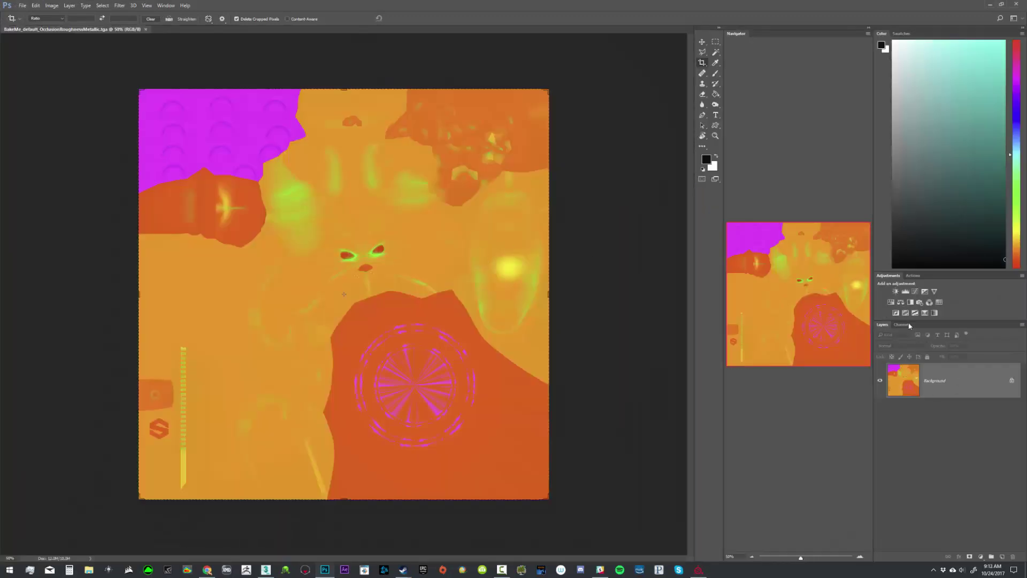
Examine the red, green and blue channels of the packed occlusion, roughness and metallic texture one by one
left_click(909, 324)
left_click(928, 353)
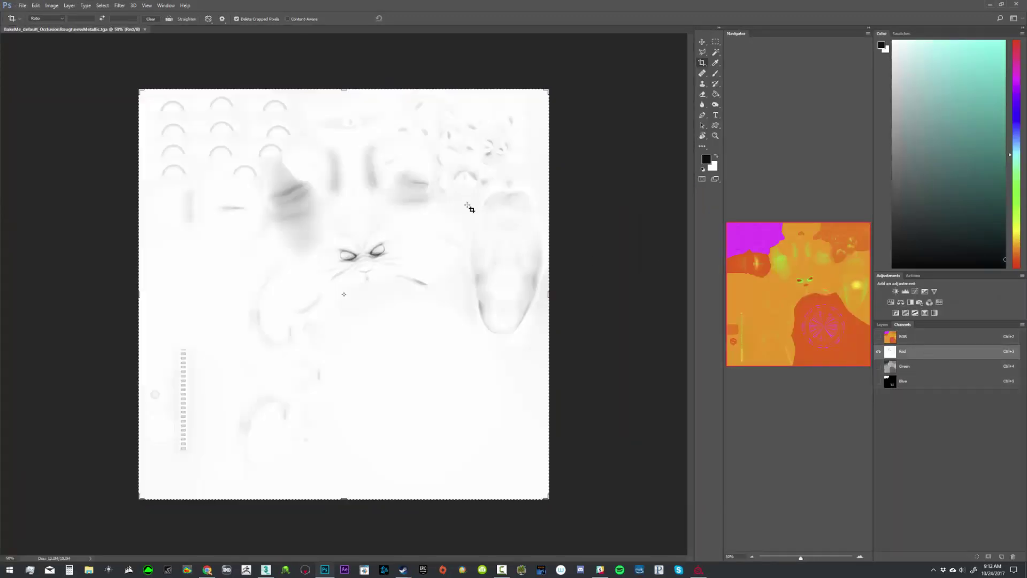
left_click(890, 366)
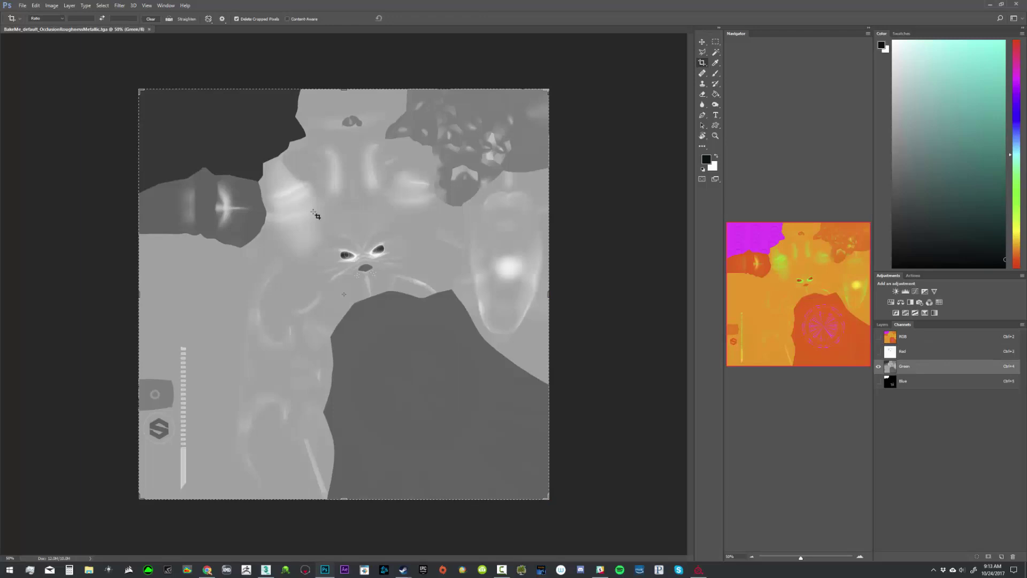
left_click(909, 382)
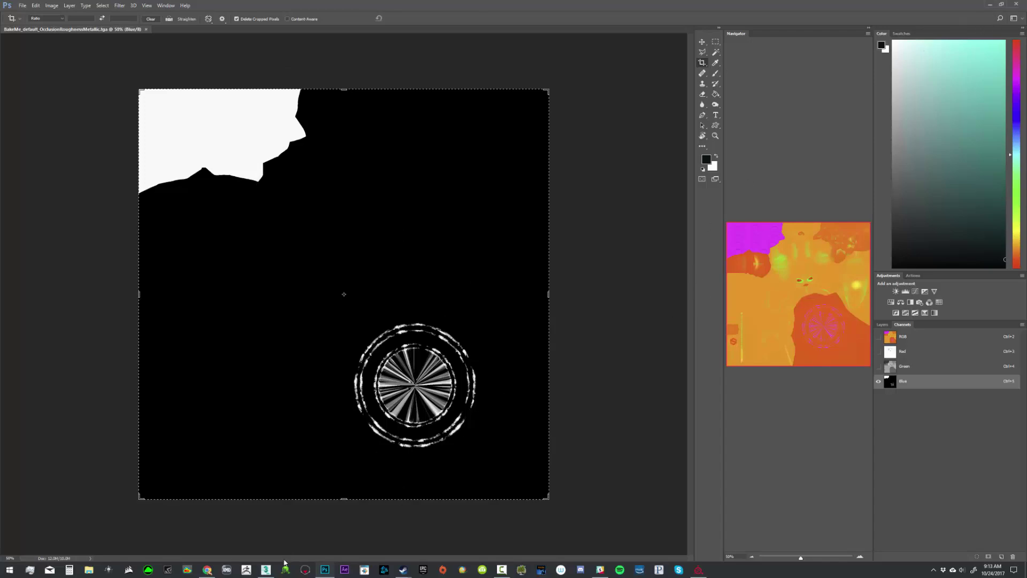
Switch back to 3ds Max and reposition the Physical Material node and the Slate Material Editor window
left_click(267, 570)
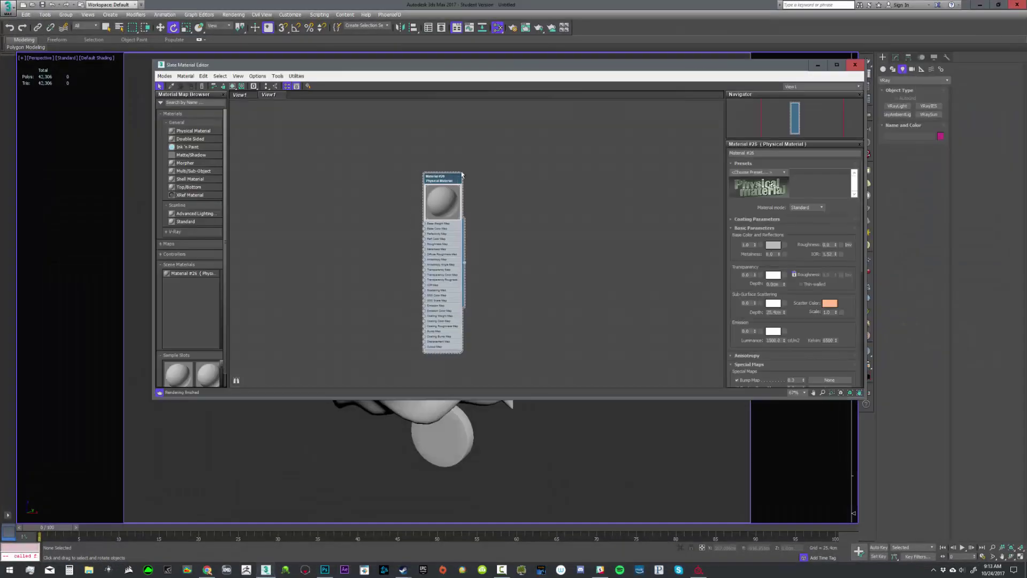
left_click_drag(462, 174, 472, 149)
left_click_drag(516, 68, 593, 60)
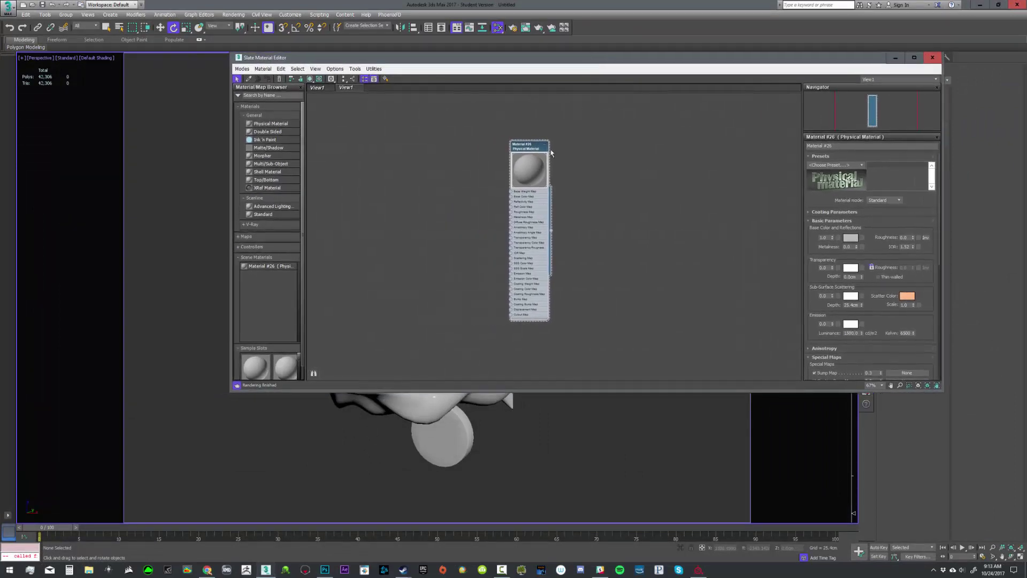
Load BakeMe_default_BaseColor from the Desktop as a Bitmap for the Physical Material's Base Color Map and space its node away from the material
scroll(538, 187, "up", 5)
scroll(538, 189, "up", 2)
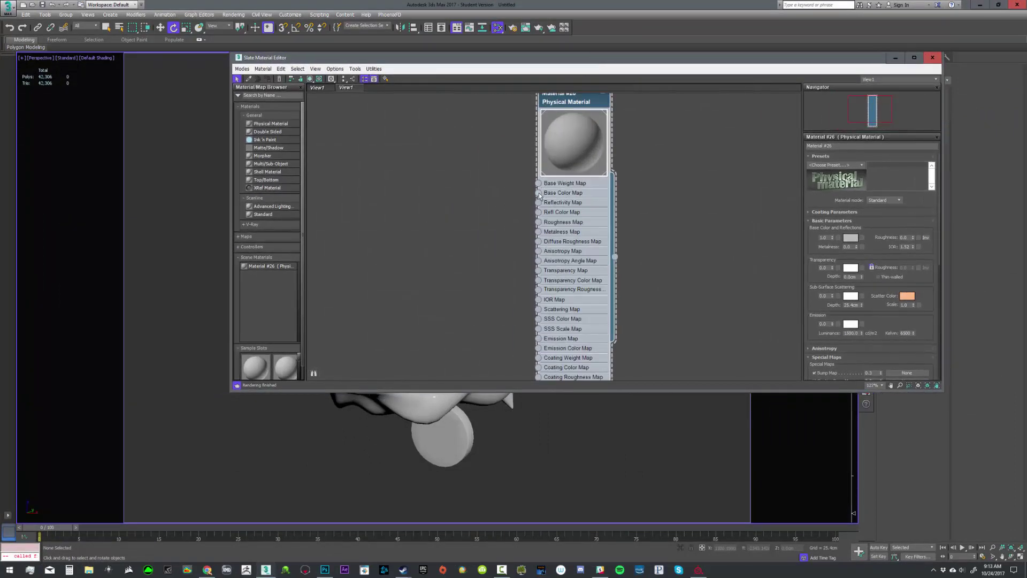
left_click_drag(451, 164, 436, 150)
mouse_move(454, 156)
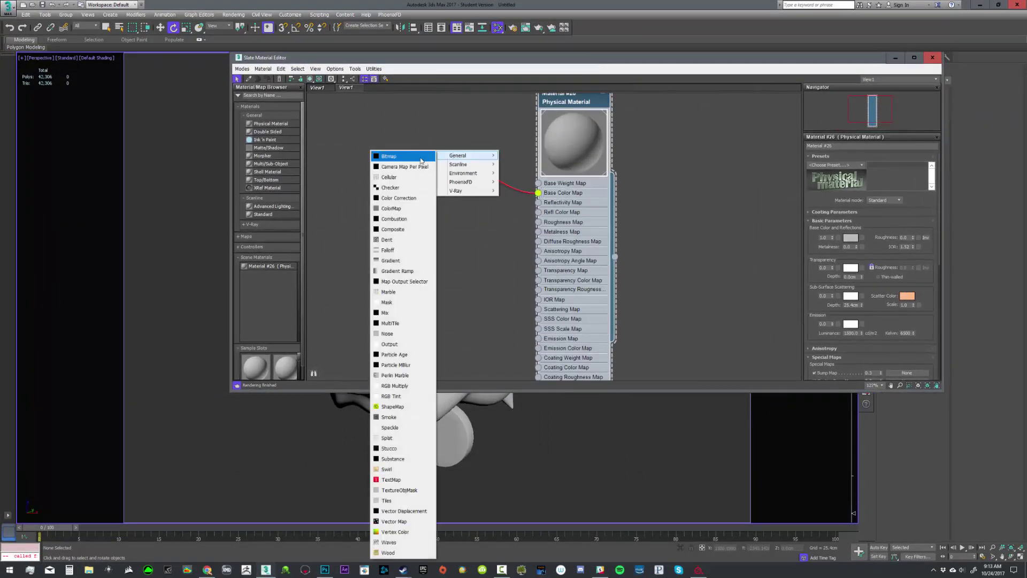
left_click(398, 155)
left_click(161, 147)
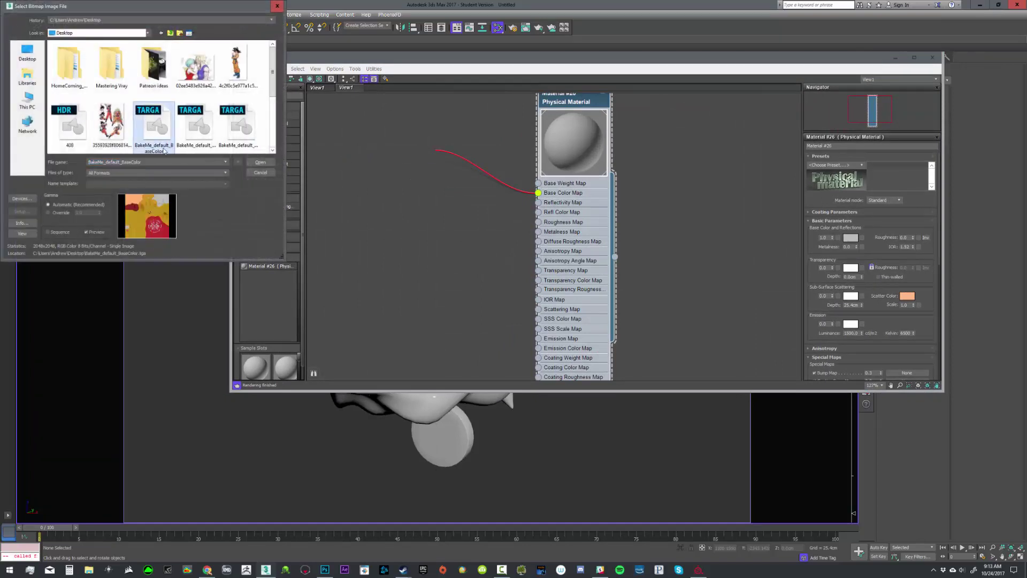
left_click(260, 162)
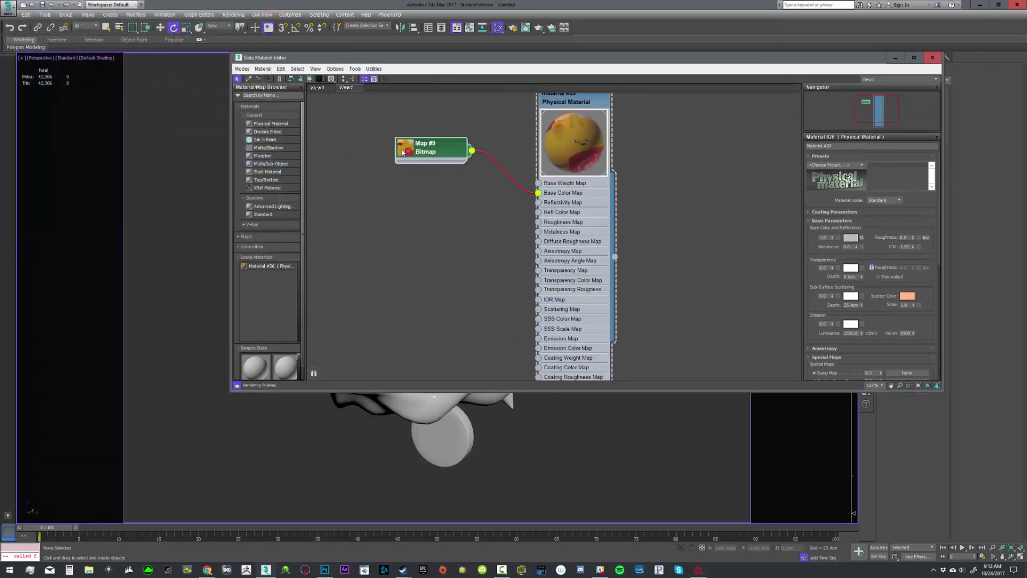
left_click_drag(455, 156, 311, 115)
middle_click_drag(417, 157, 529, 198)
scroll(583, 185, "down", 2)
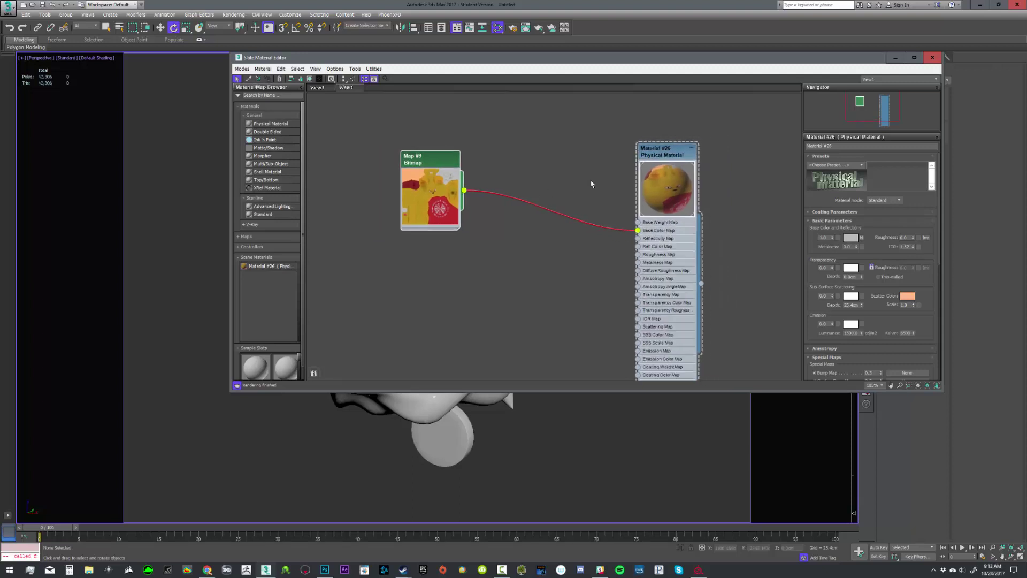
Move the Slate Material Editor clear of the model and display the shaded base color material on the bulldog in the viewport
left_click_drag(742, 64, 1024, 59)
left_click_drag(937, 152, 900, 140)
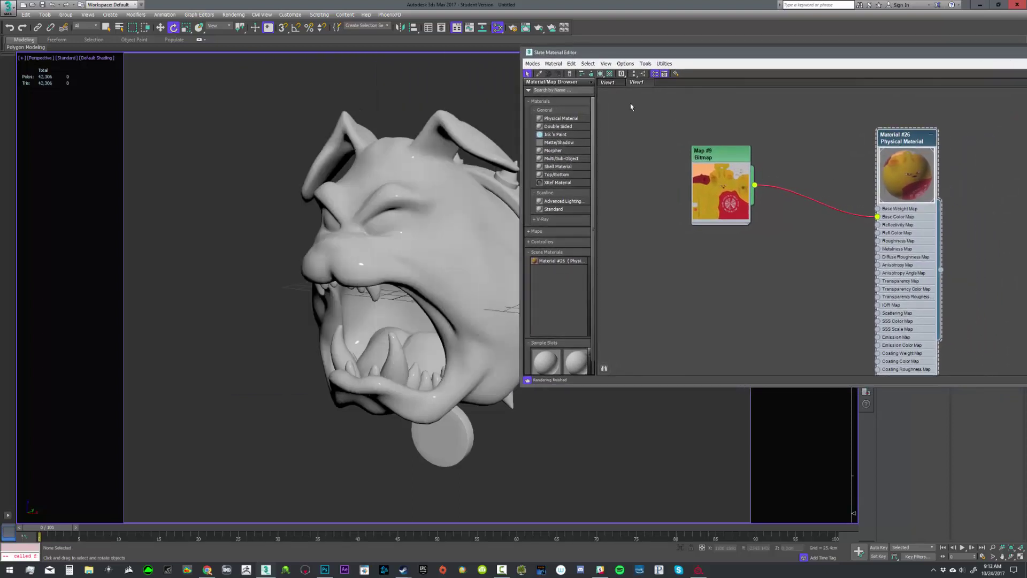
left_click(600, 74)
middle_click_drag(396, 171, 364, 167, "alt")
scroll(798, 154, "down", 5)
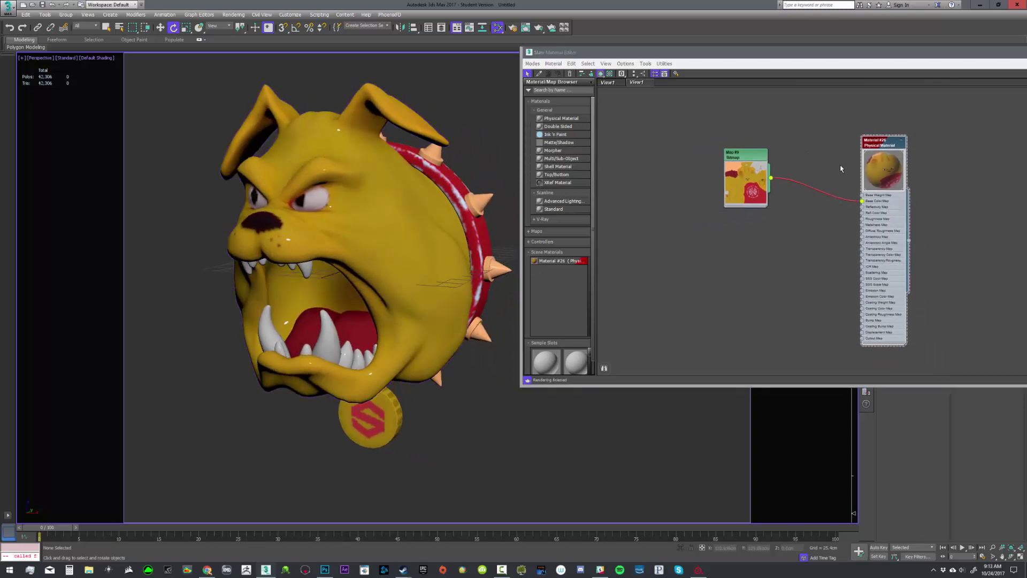
Move the base color bitmap node higher and load BakeMe_default_Normal as a Bitmap for the material's Bump Map
middle_click_drag(796, 146, 834, 164)
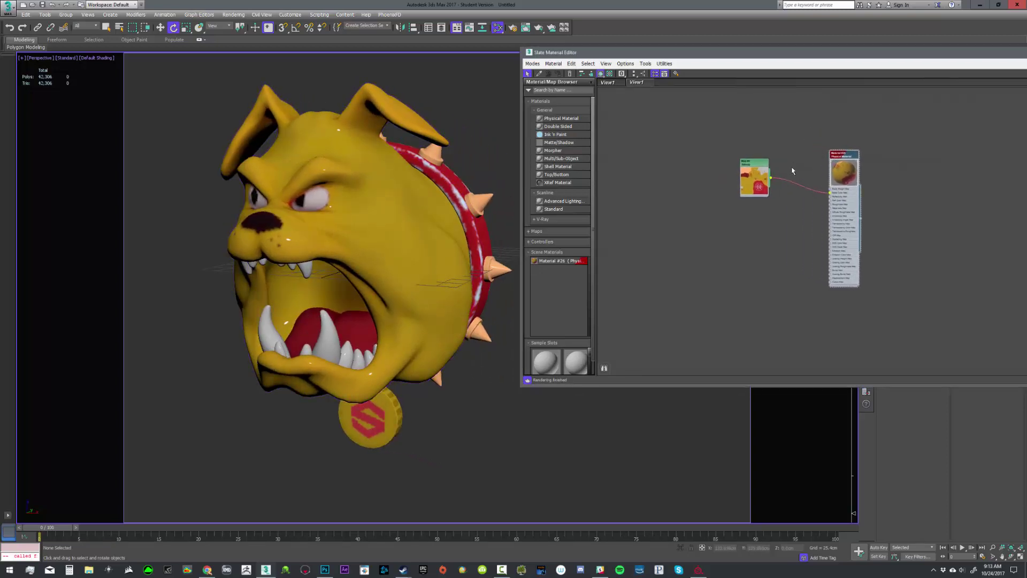
left_click_drag(761, 171, 755, 133)
scroll(807, 198, "up", 4)
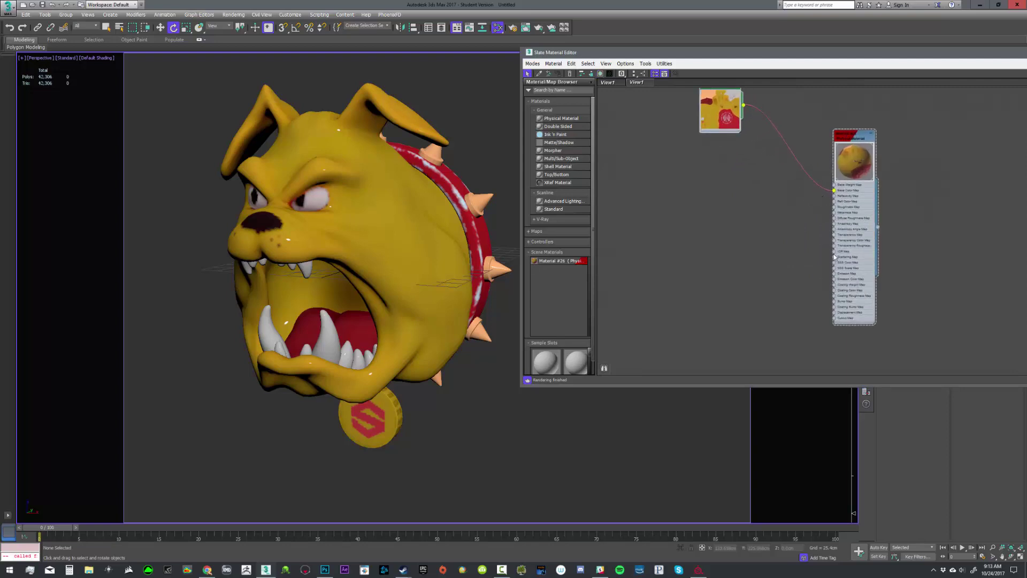
scroll(845, 285, "up", 1)
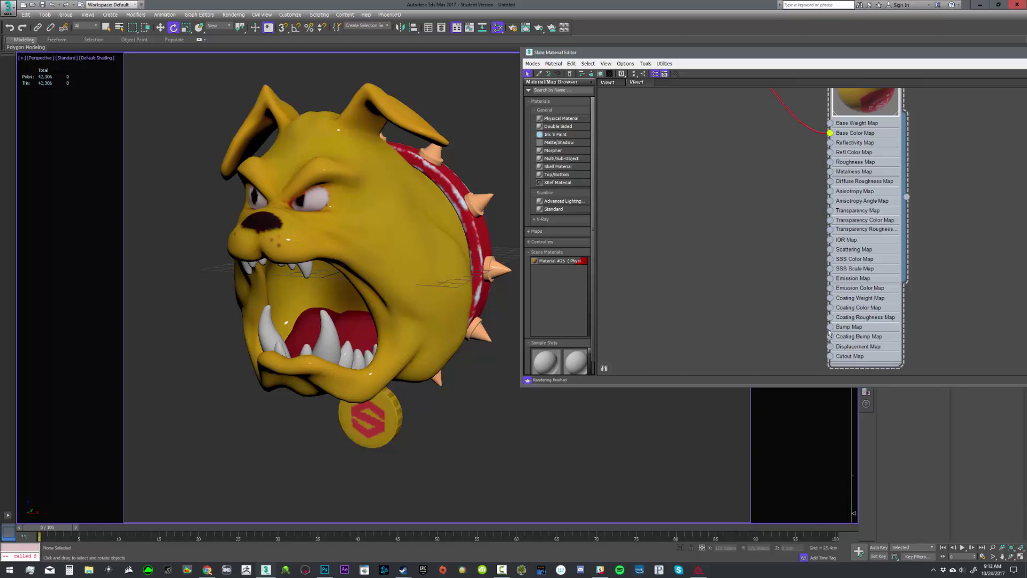
left_click_drag(829, 326, 714, 215)
mouse_move(730, 222)
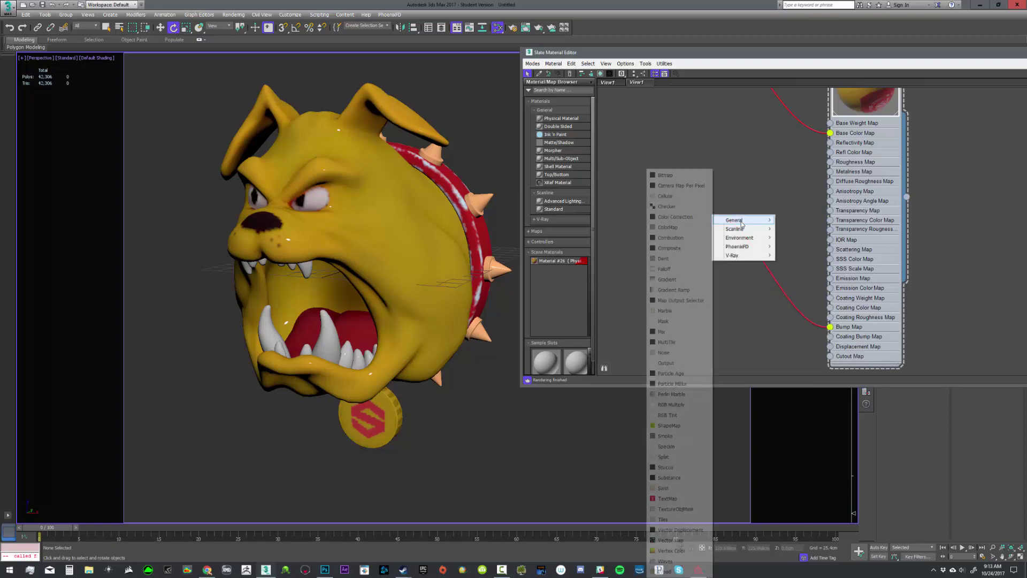
left_click(673, 176)
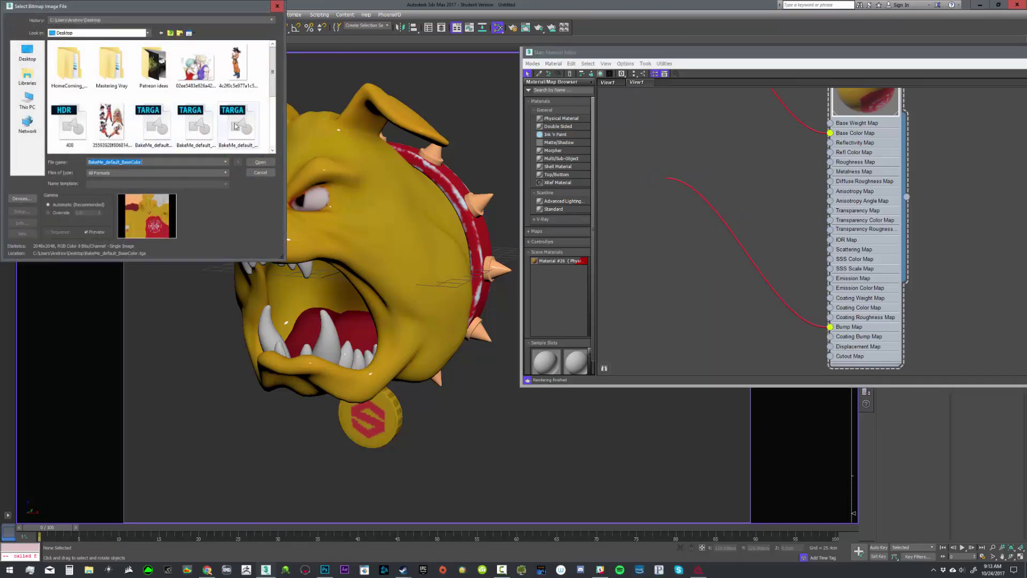
left_click(220, 124)
left_click(205, 128)
left_click(260, 162)
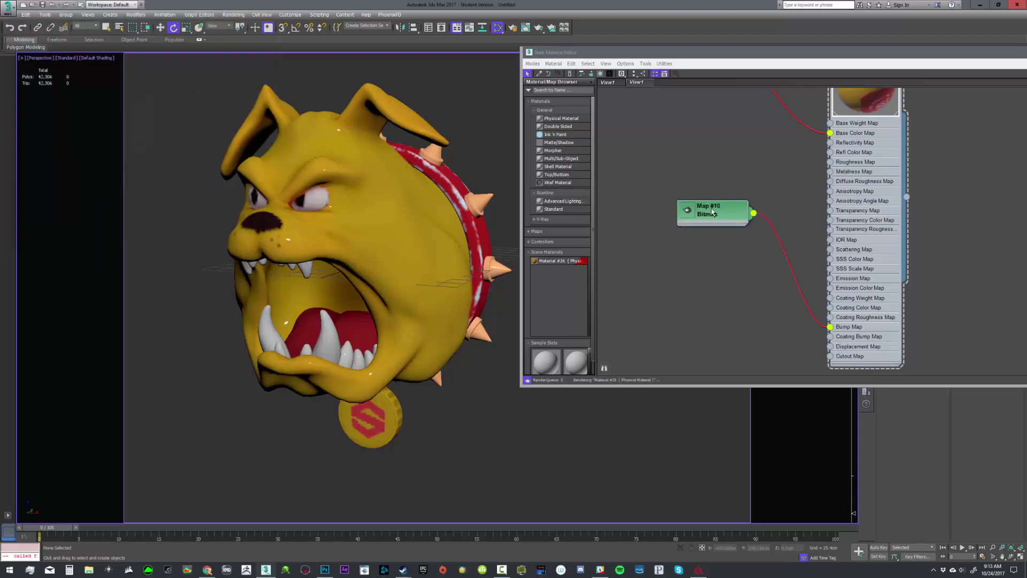
Enlarge the normal map node's preview and spread the normal and base color bitmap nodes apart from the material
left_click_drag(692, 214, 590, 305)
middle_click_drag(695, 269, 862, 208)
scroll(862, 209, "down", 1)
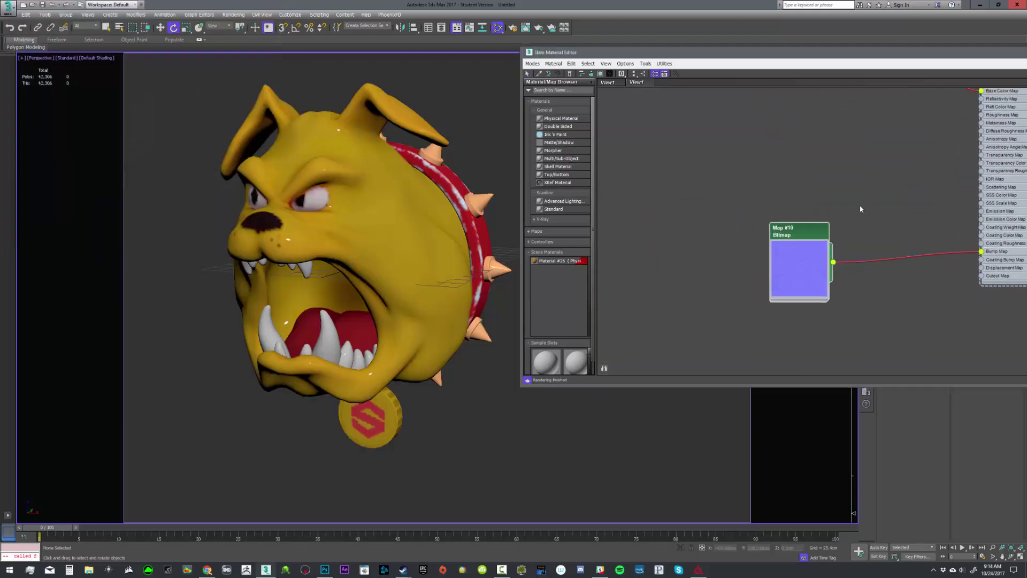
left_click_drag(801, 237, 741, 270)
scroll(770, 213, "down", 1)
middle_click_drag(799, 176, 725, 213)
left_click_drag(675, 299, 688, 305)
middle_click_drag(723, 202, 711, 319)
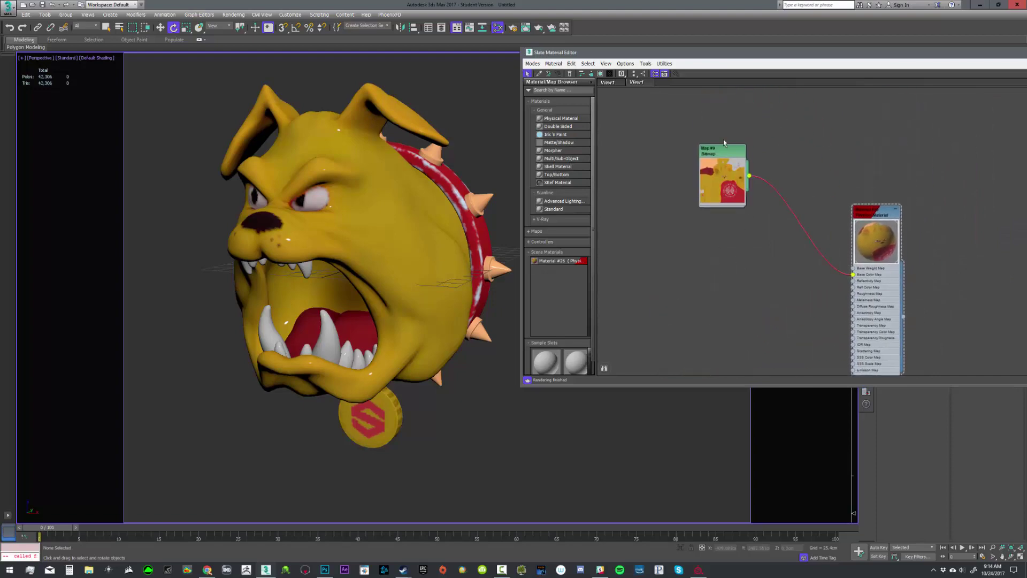
left_click_drag(722, 153, 680, 120)
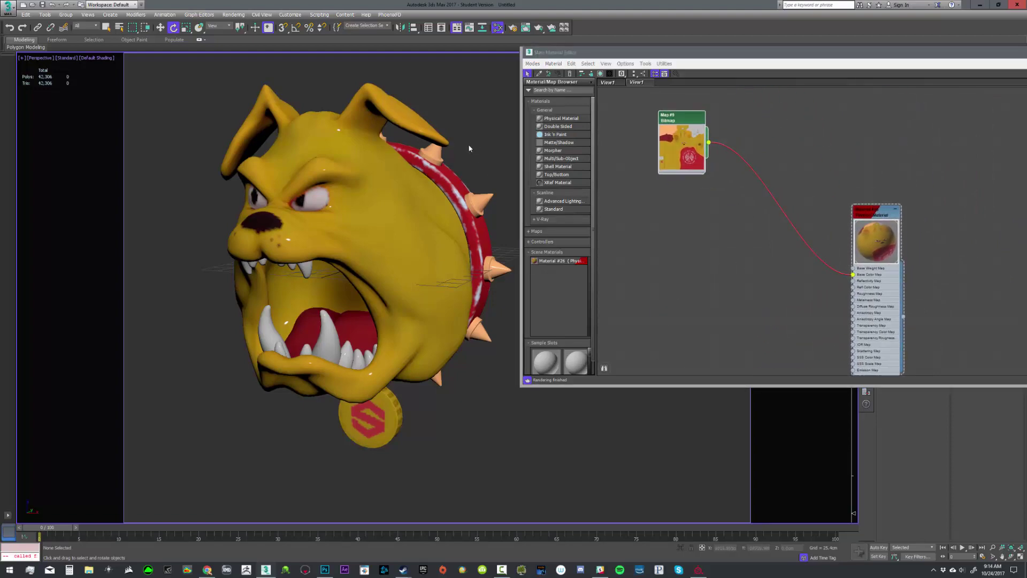
Render the perspective view, examine the bulldog's face, mouth and collar in the V-Ray frame buffer, and cancel and close the render
key("shift+q")
left_click_drag(362, 121, 403, 119)
scroll(406, 203, "up", 2)
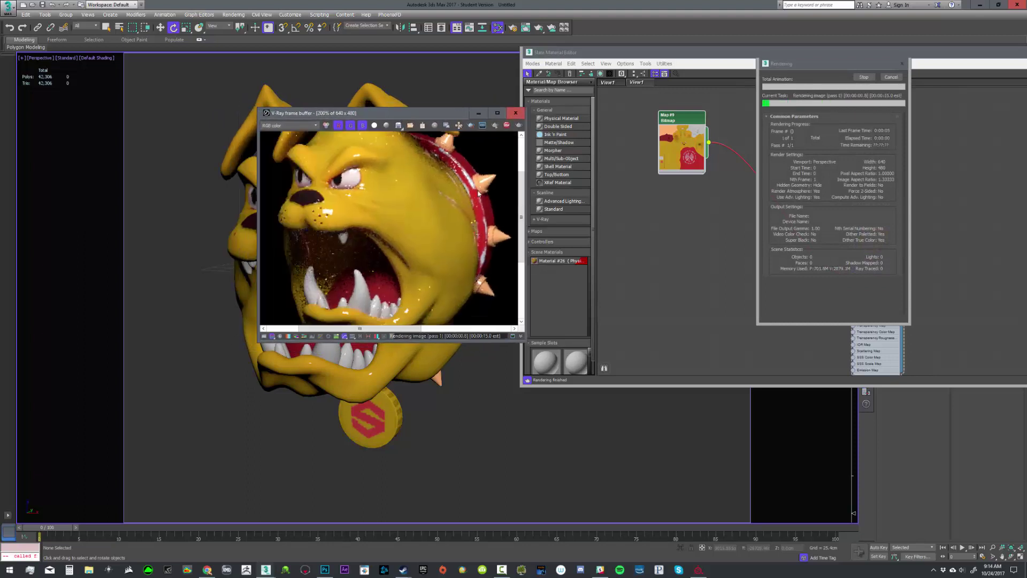
scroll(401, 203, "down", 1)
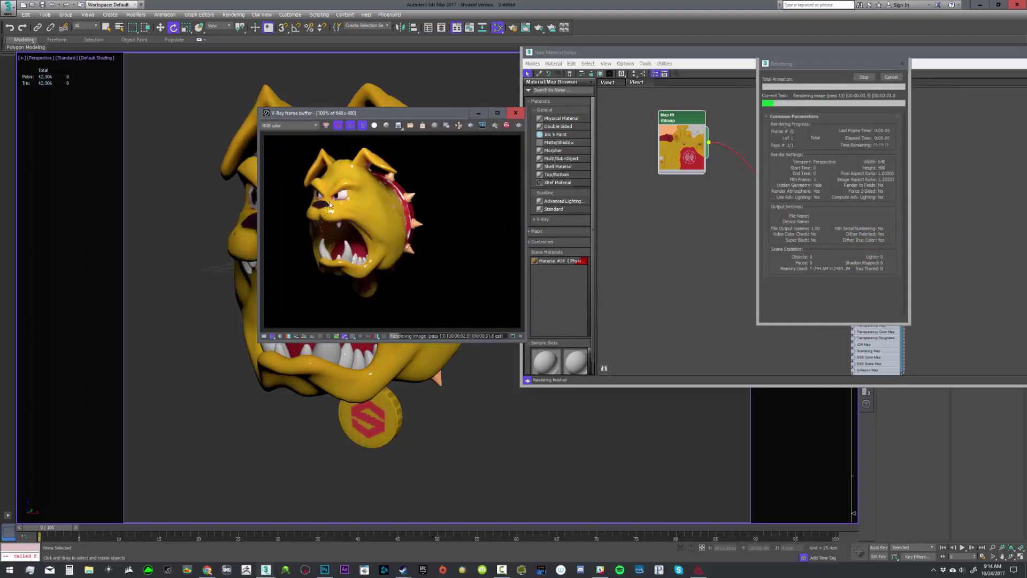
scroll(340, 226, "up", 1)
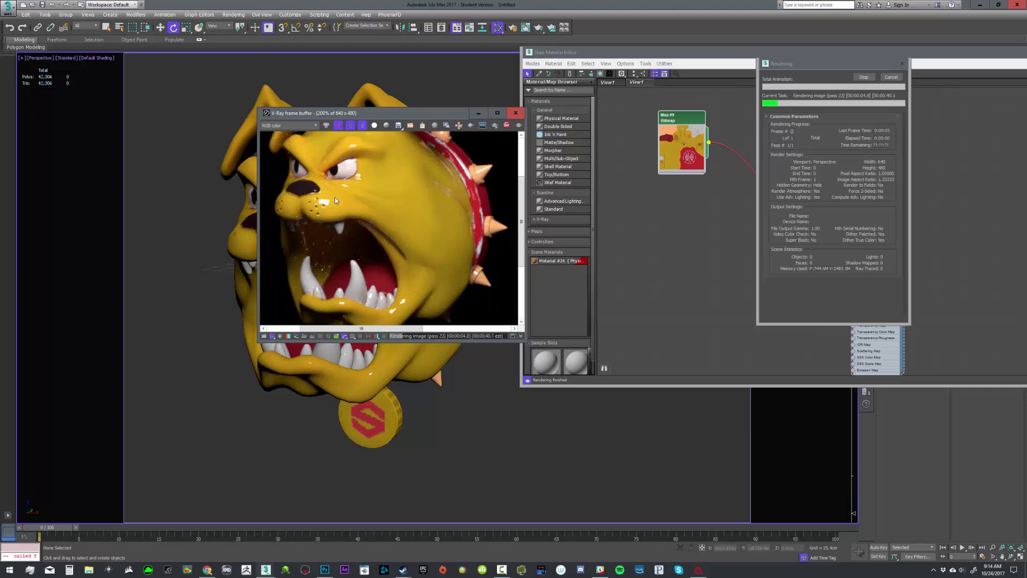
mouse_move(413, 217)
middle_mouse_down()
mouse_move(452, 251)
mouse_move(412, 206)
mouse_move(428, 214)
middle_mouse_up()
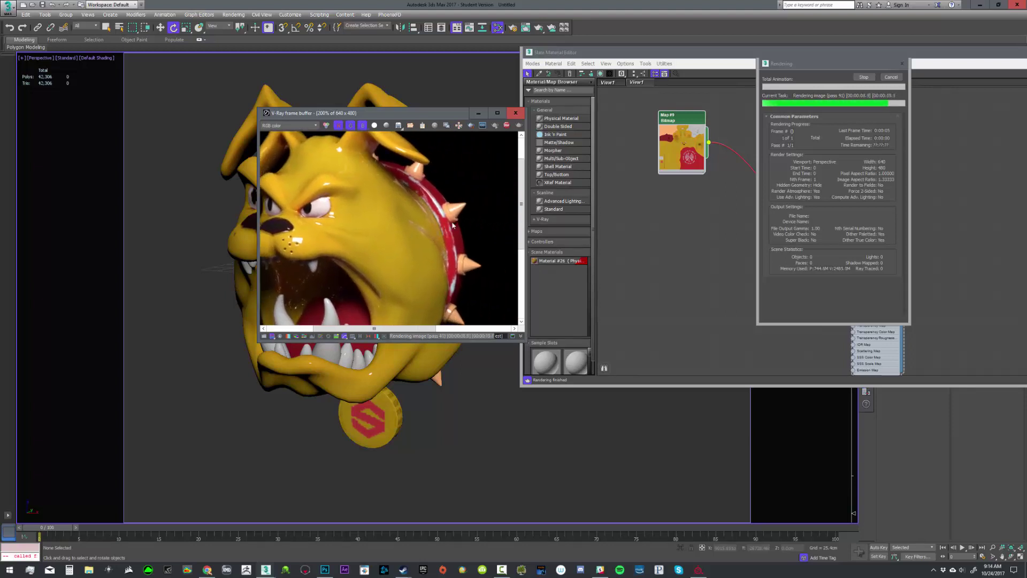
scroll(446, 205, "up", 2)
scroll(392, 226, "down", 3)
scroll(411, 248, "up", 2)
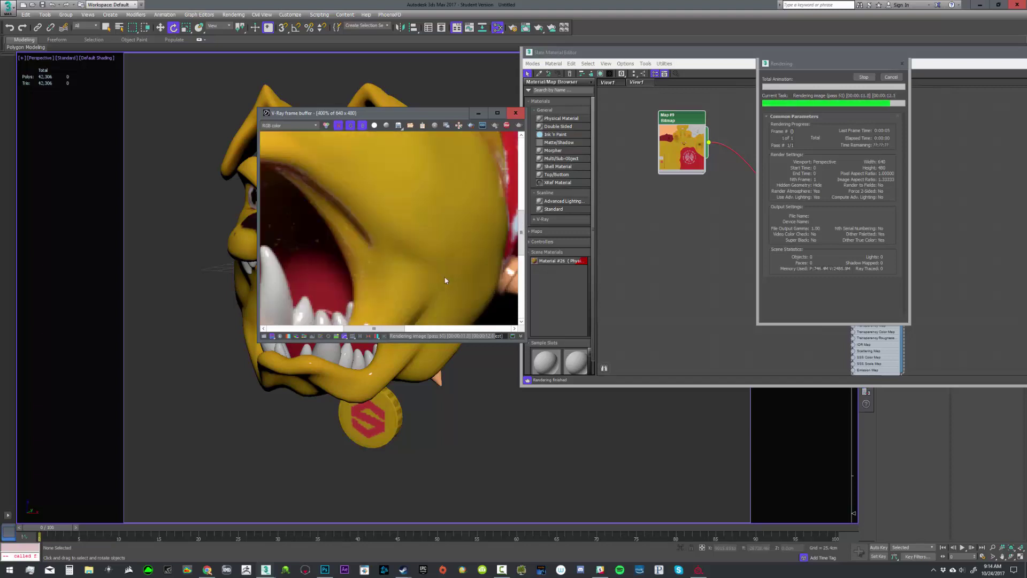
middle_click_drag(410, 247, 394, 273)
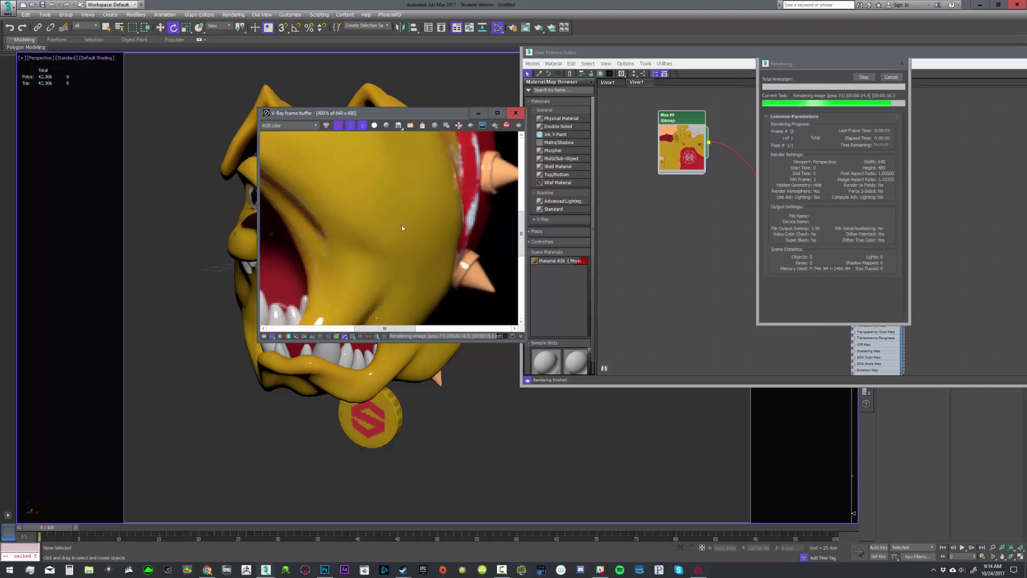
scroll(384, 211, "down", 2)
scroll(373, 206, "up", 3)
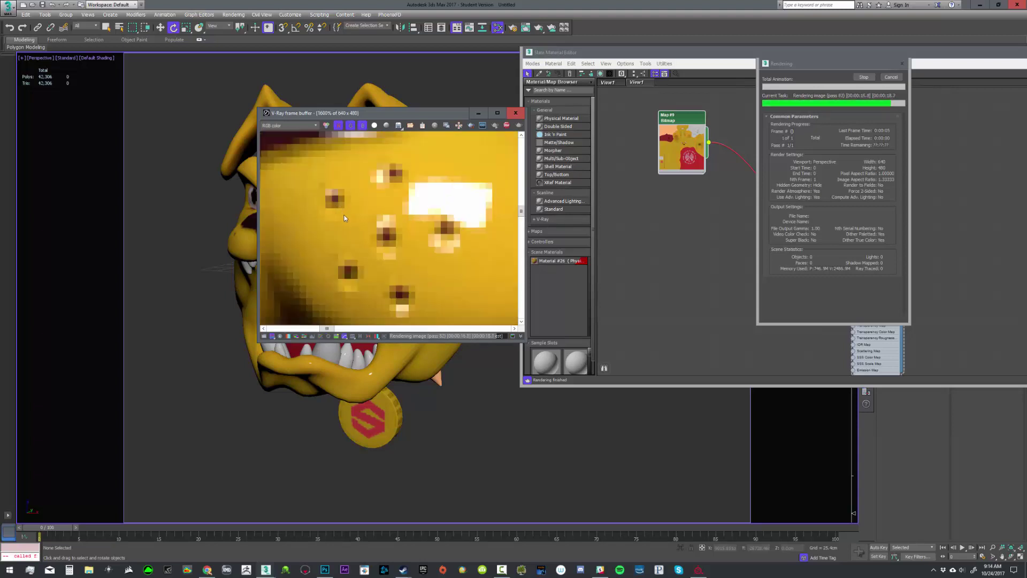
scroll(387, 229, "down", 2)
scroll(386, 229, "down", 1)
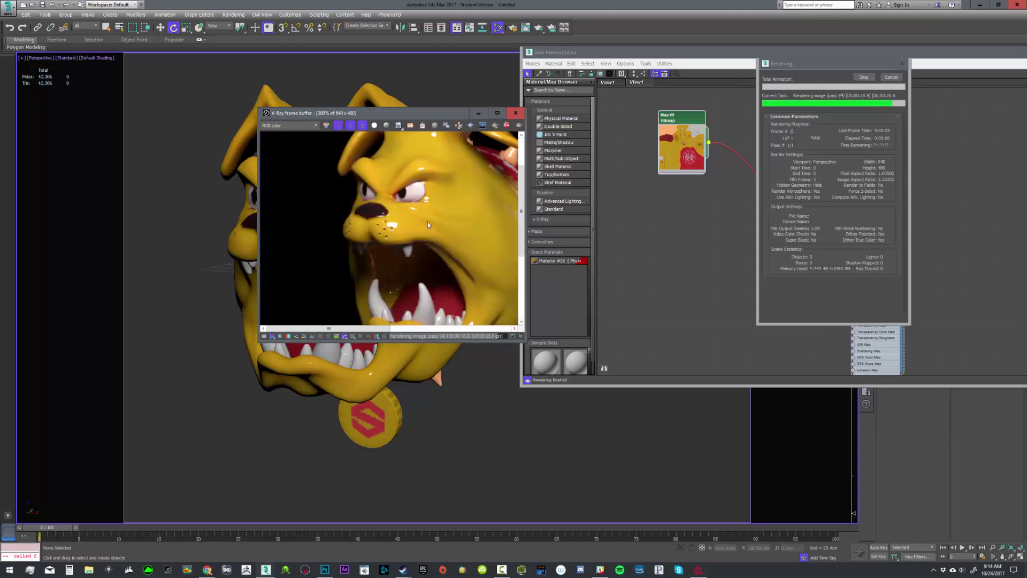
left_click(891, 77)
left_click(515, 113)
Load BakeMe_default_OcclusionRoughnessMetallic as a Bitmap for the material's Roughness Map and place its node farther from the material
left_click_drag(668, 56, 395, 76)
scroll(500, 214, "down", 3)
scroll(610, 254, "up", 5)
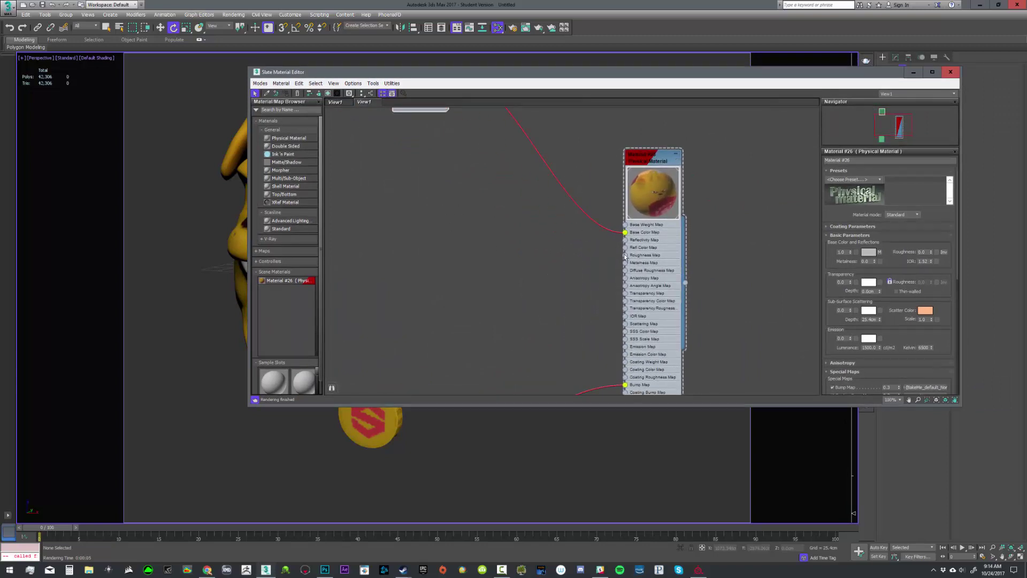
left_click_drag(625, 258, 455, 209)
mouse_move(466, 212)
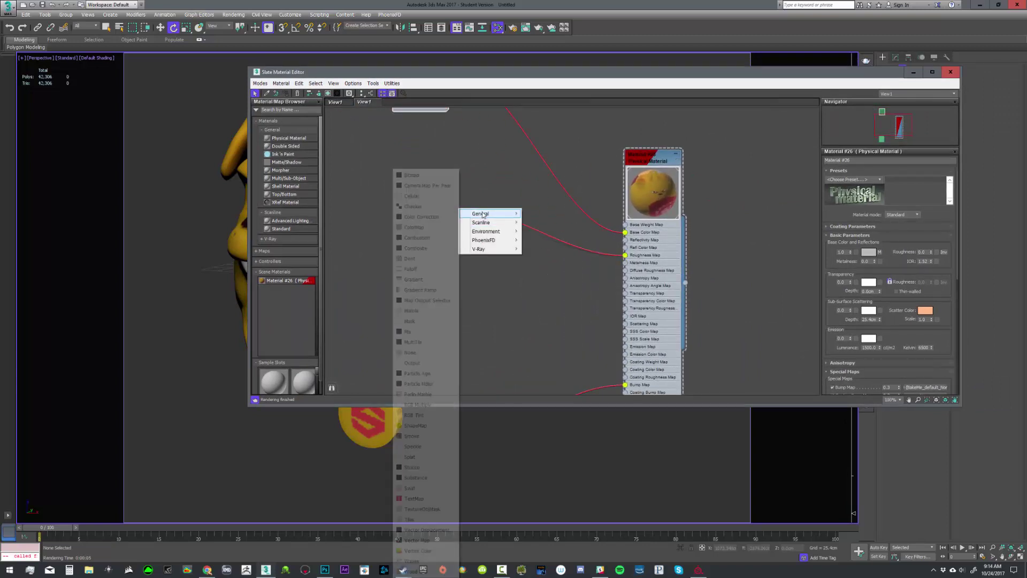
left_click(416, 177)
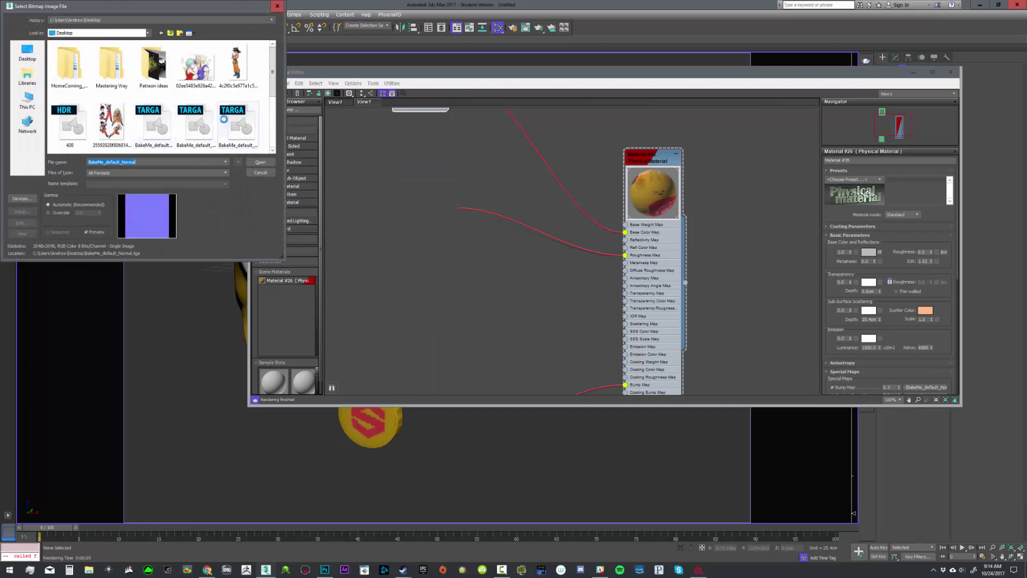
left_click(237, 126)
left_click(260, 162)
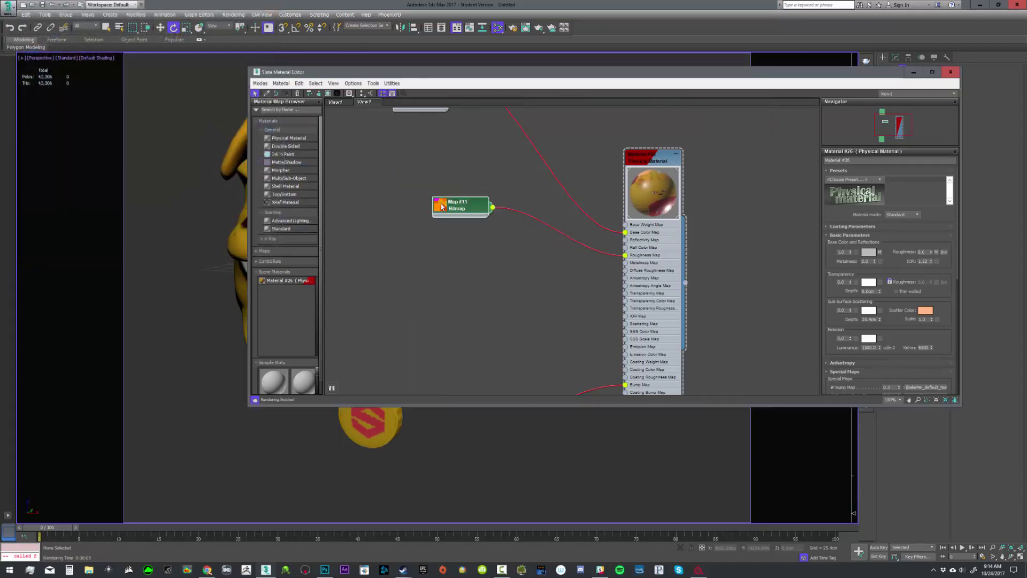
left_click_drag(464, 209, 343, 177)
middle_click_drag(401, 178, 466, 176)
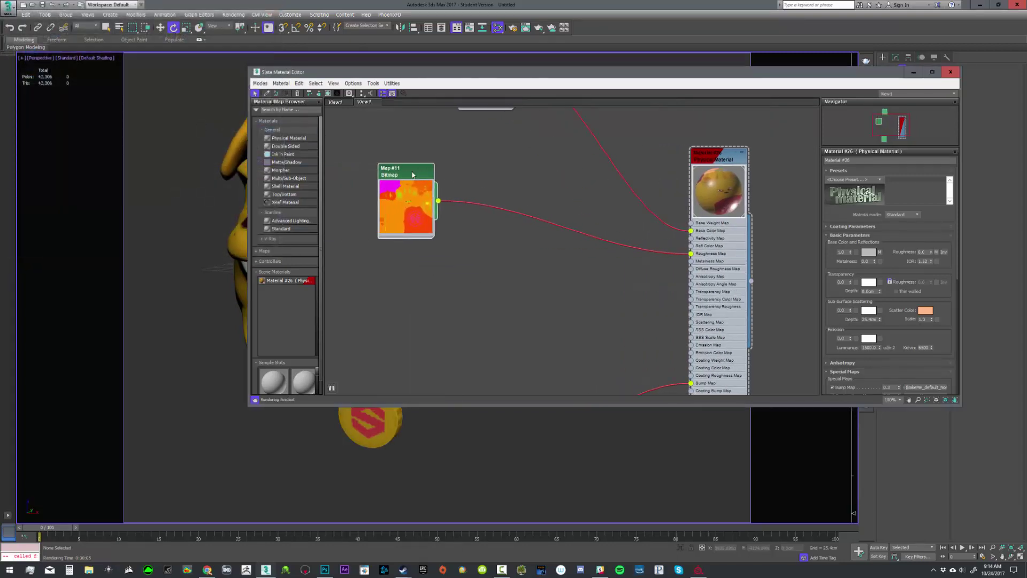
Feed the packed occlusion, roughness and metallic bitmap into a new Color Correction map, expand its preview and place it beside the bitmap
double_click(400, 174)
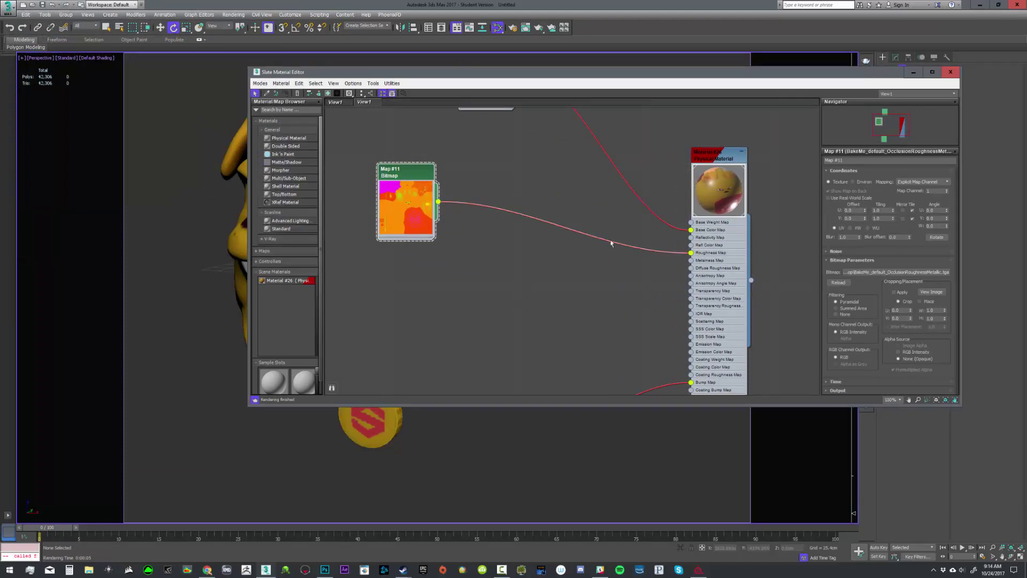
left_click_drag(412, 174, 379, 166)
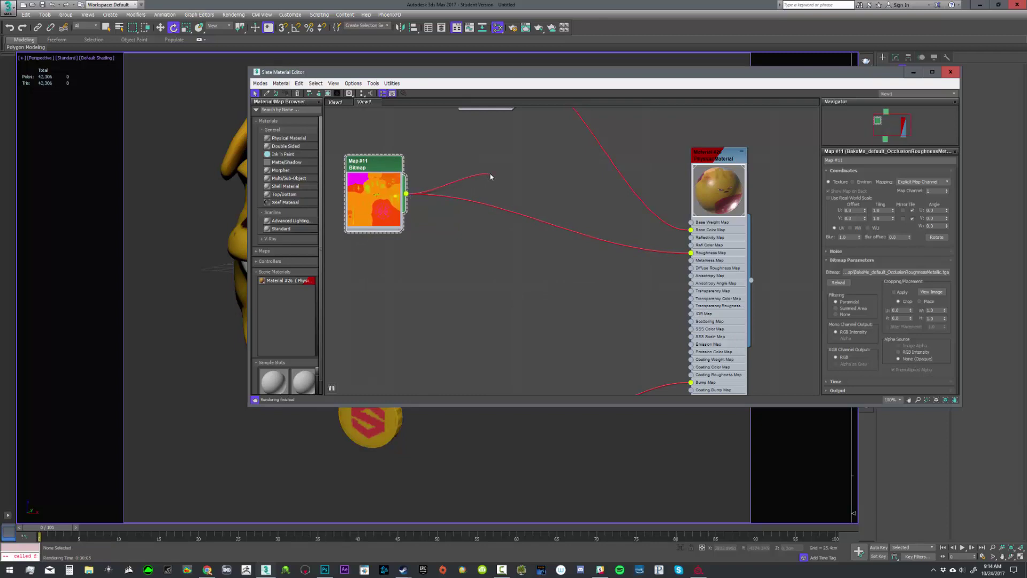
left_click_drag(490, 176, 491, 176)
mouse_move(501, 189)
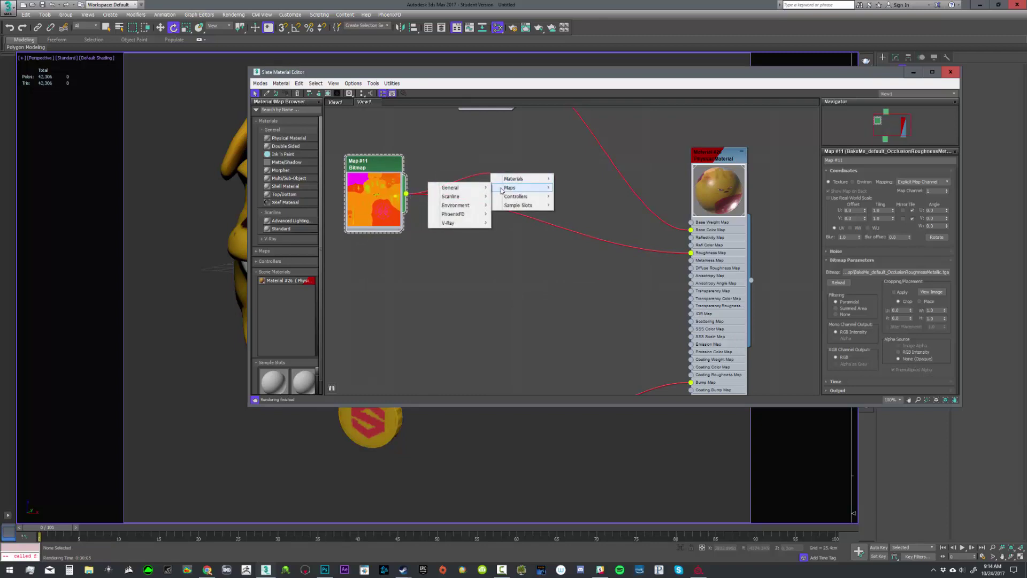
mouse_move(460, 189)
left_click(399, 218)
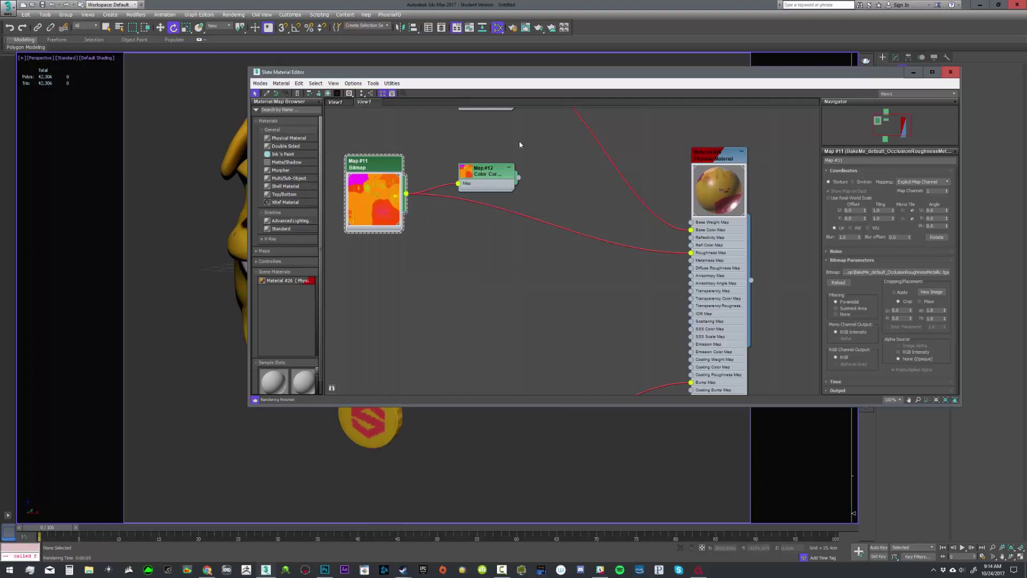
double_click(471, 171)
left_click_drag(484, 174, 468, 150)
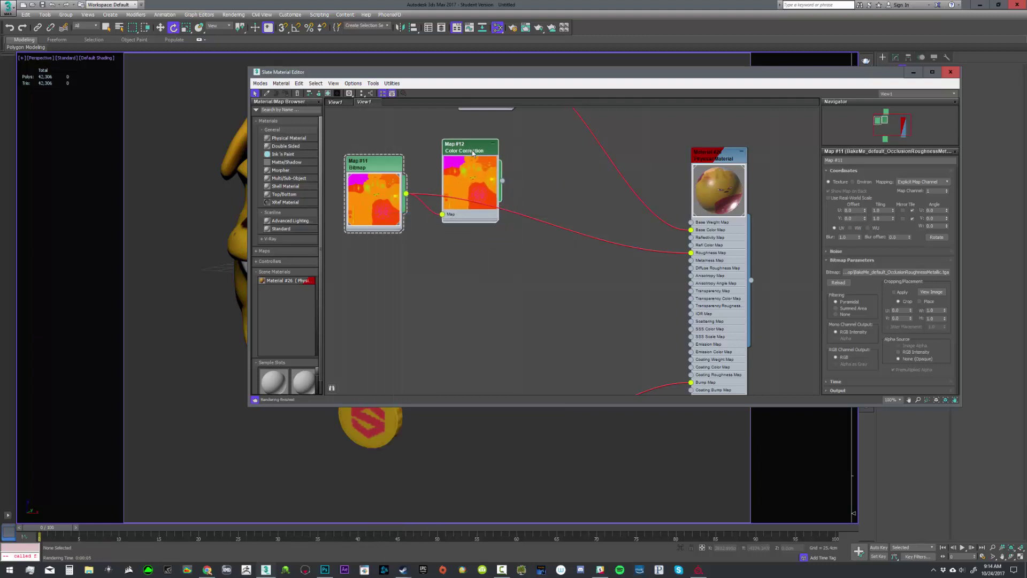
Set the Color Correction map's red, green and blue channels to Green and connect it to the material's Roughness Map in place of the bitmap
double_click(468, 150)
double_click(501, 179)
left_click(921, 201)
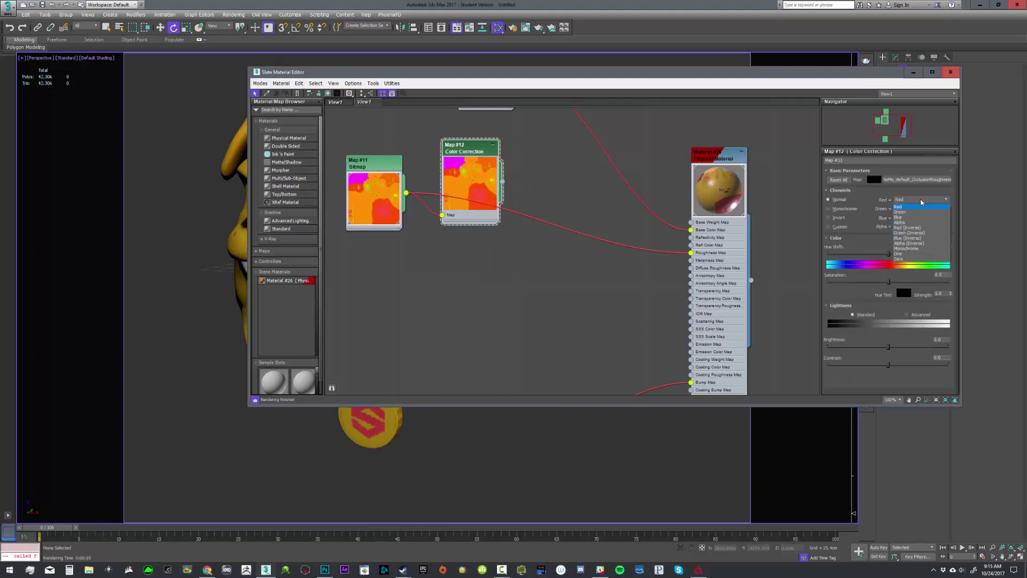
left_click(909, 212)
left_click(909, 218)
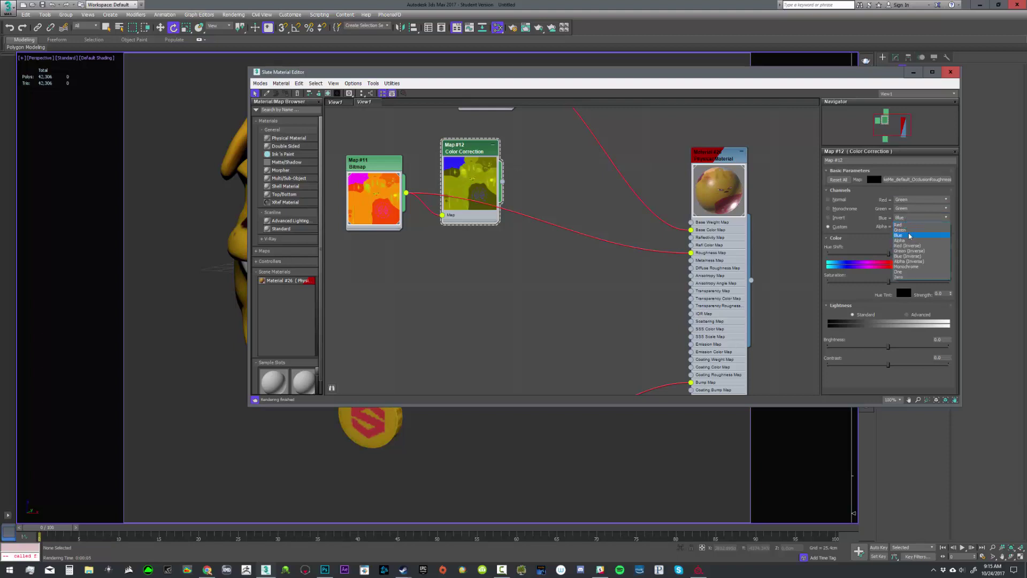
left_click(909, 230)
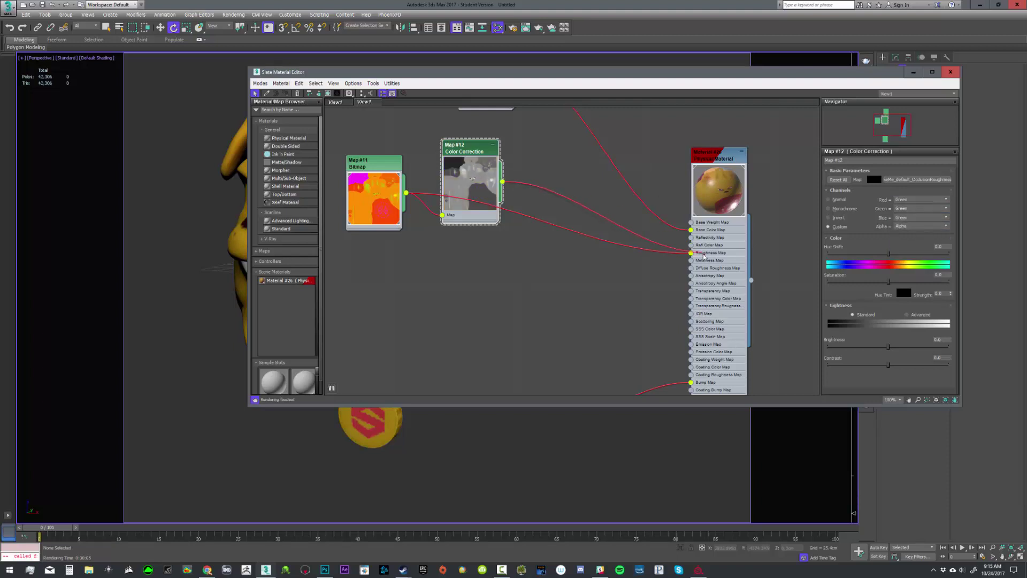
left_click_drag(704, 256, 702, 255)
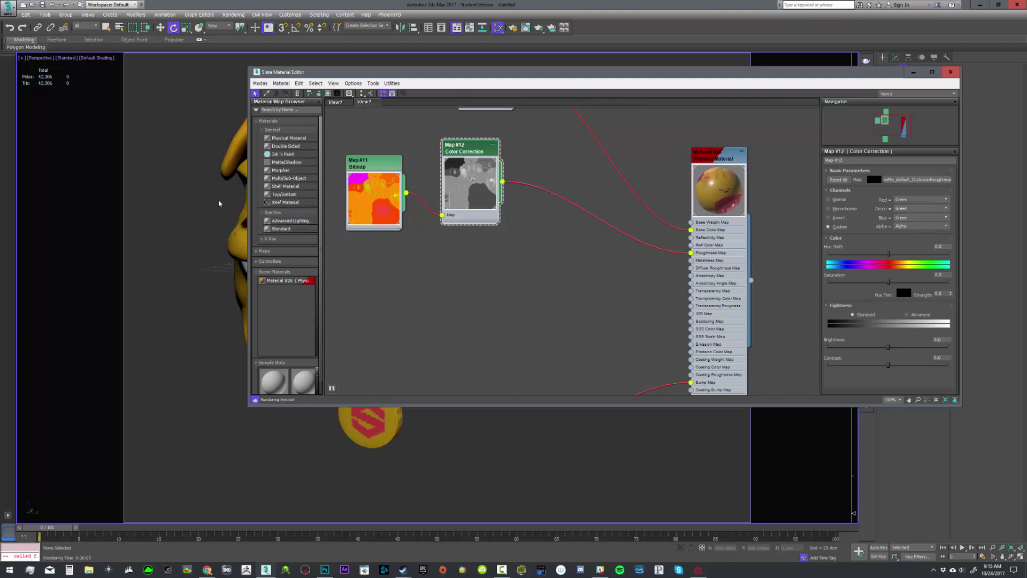
Clone the packed bitmap and its Color Correction node below the originals and connect the copy to the material's Metalness Map
left_click_drag(381, 164, 364, 164)
left_click_drag(490, 248, 355, 133)
left_click_drag(468, 152, 468, 288, "shift")
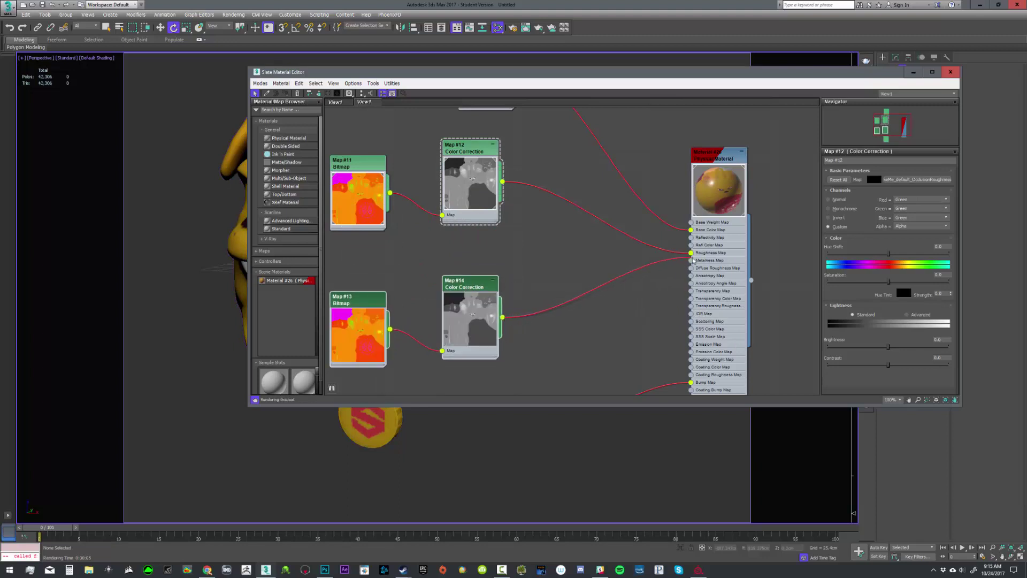
left_click_drag(693, 260, 692, 260)
Set the red, green and blue channels of the metalness Color Correction map to Blue
left_click(473, 289)
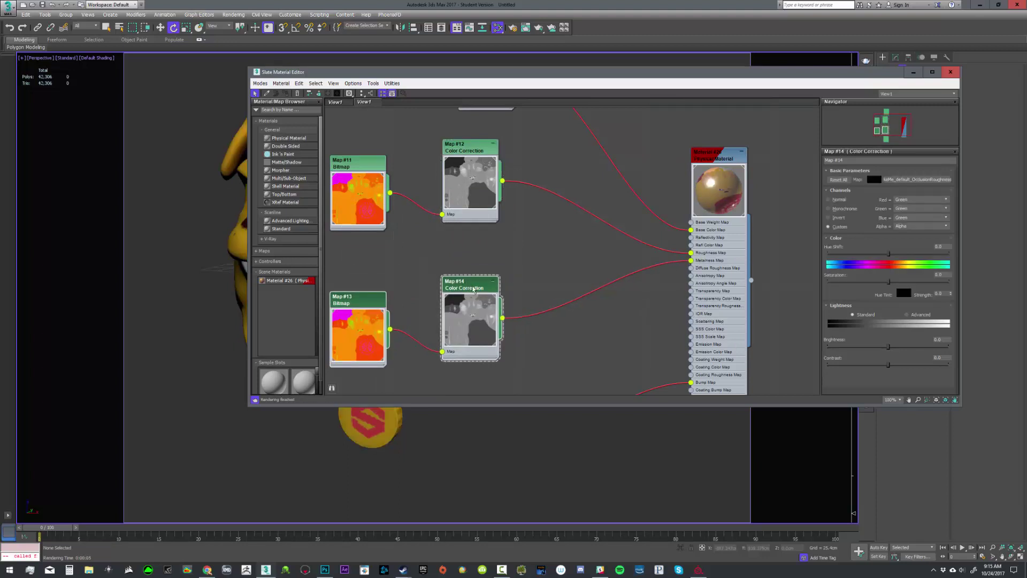
left_click(909, 199)
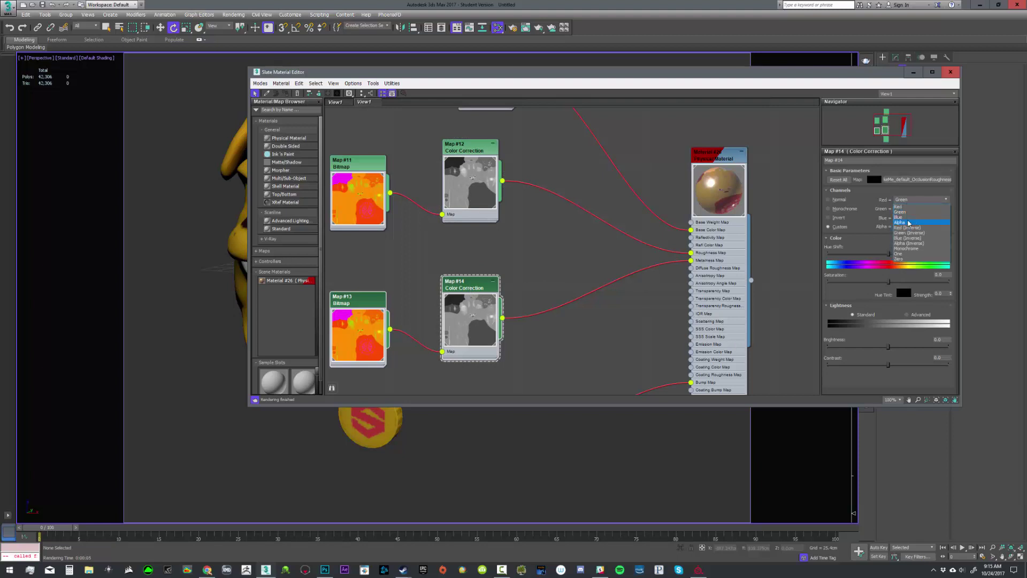
left_click(904, 216)
left_click(920, 208)
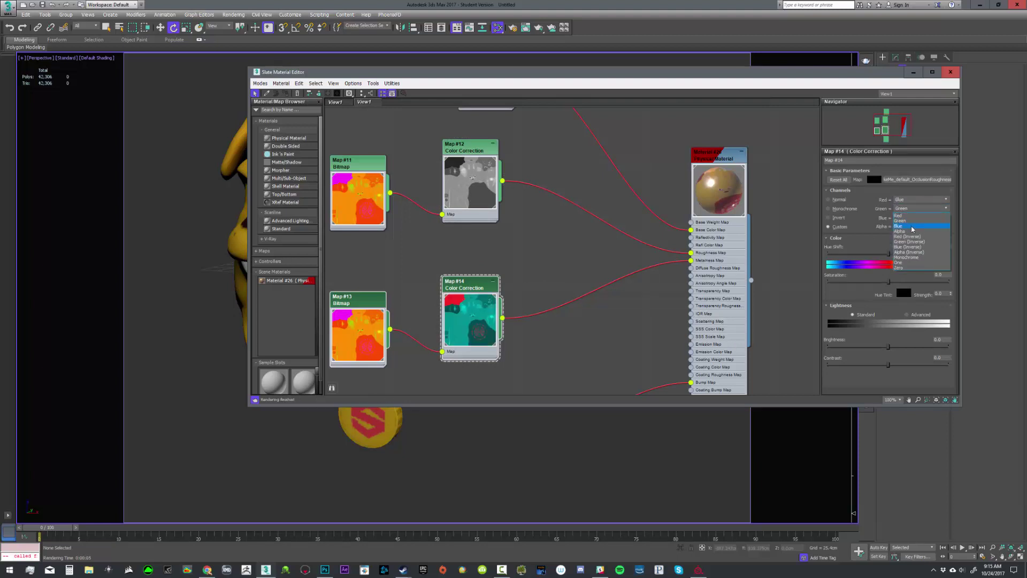
left_click(912, 225)
left_click(913, 217)
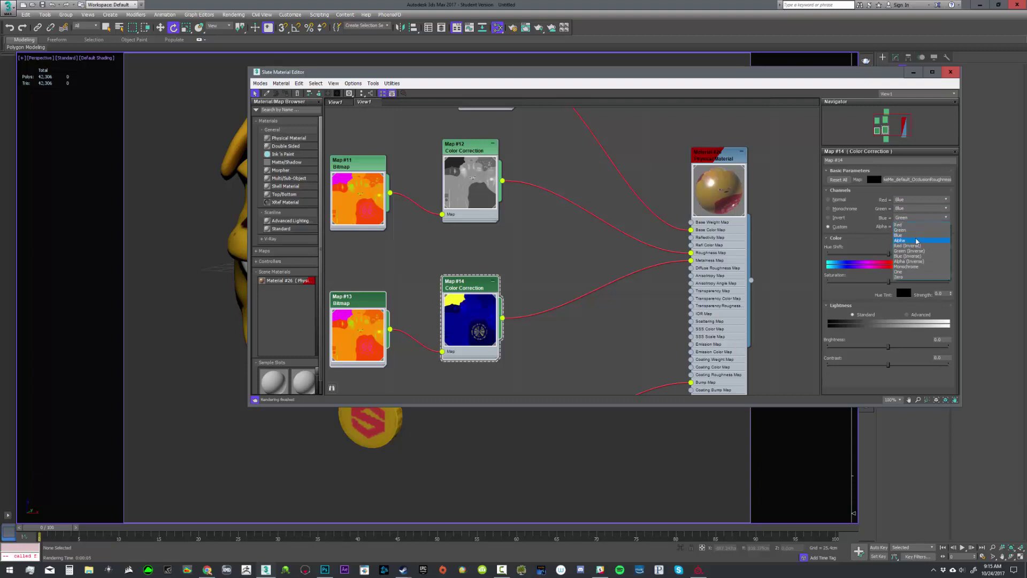
left_click(916, 241)
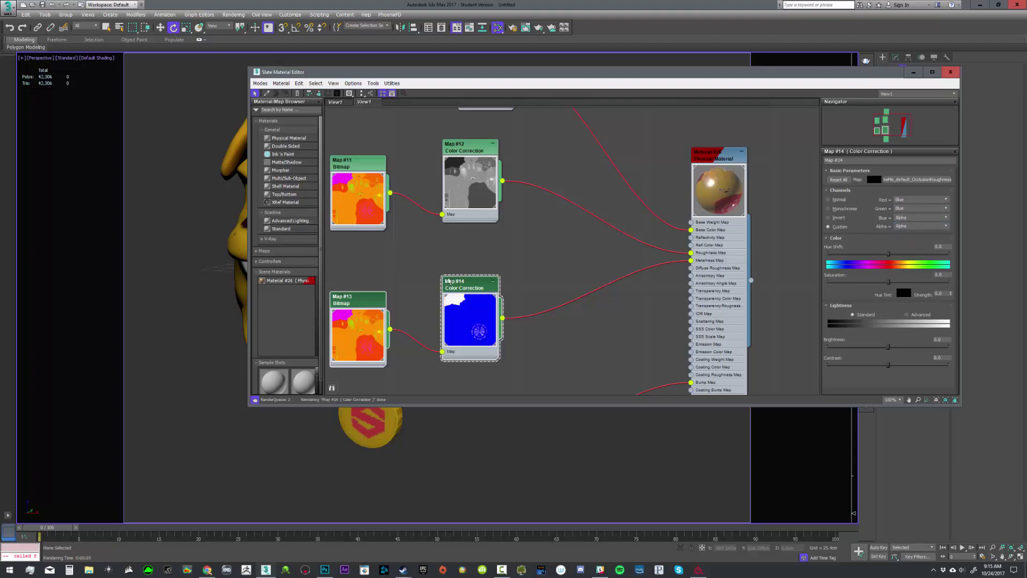
left_click(909, 219)
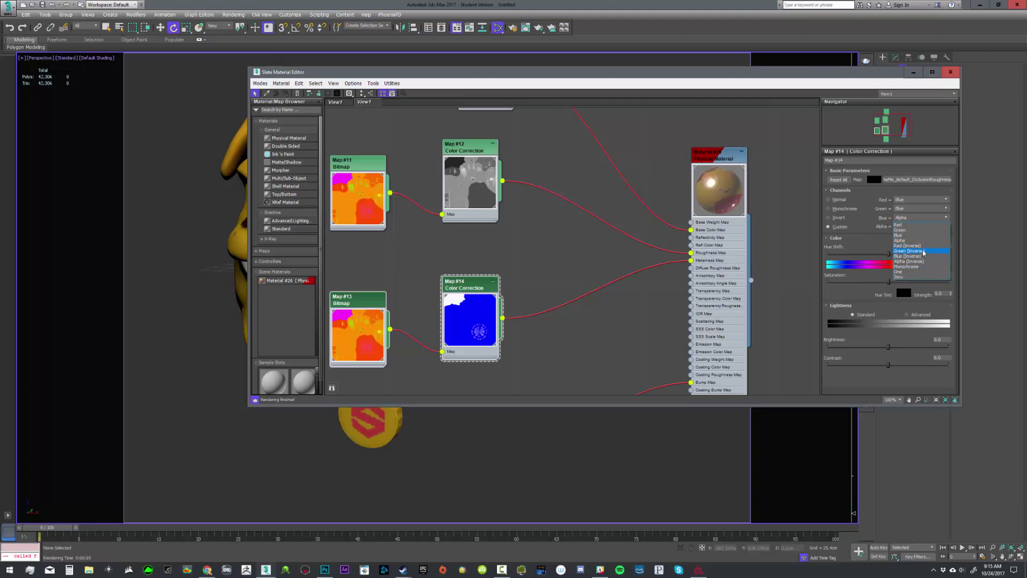
left_click(920, 235)
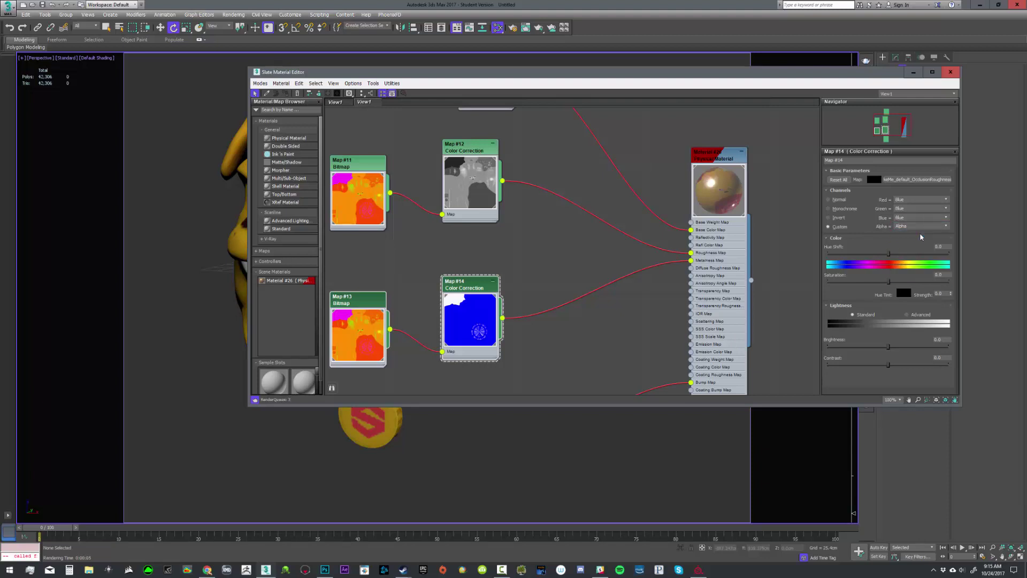
middle_click_drag(501, 278, 555, 249)
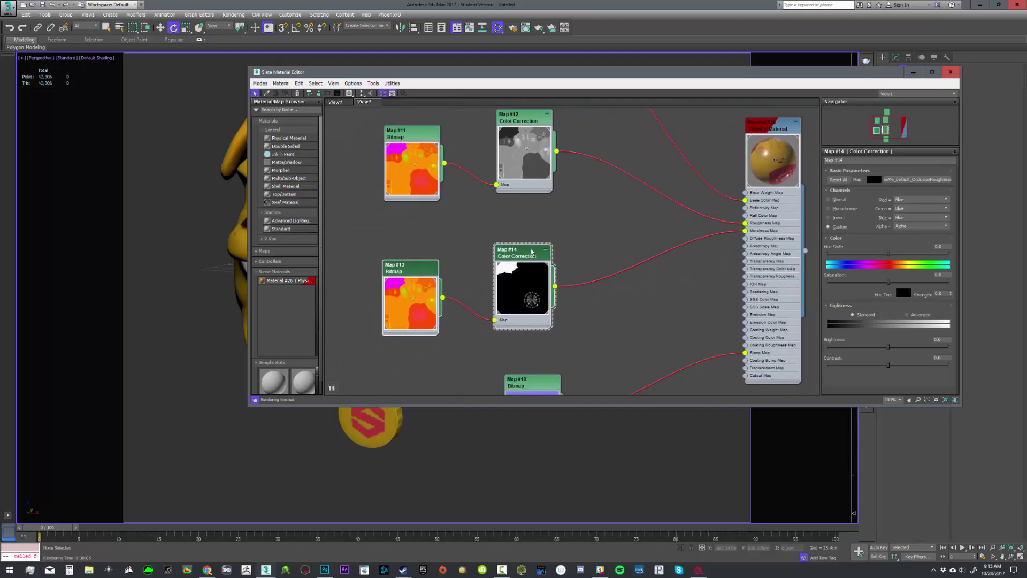
Render the perspective view of the bulldog's head and examine the collar and metal spikes in the maximized V-Ray frame buffer
middle_click_drag(201, 197, 187, 208)
scroll(200, 204, "up", 3)
key("shift+q")
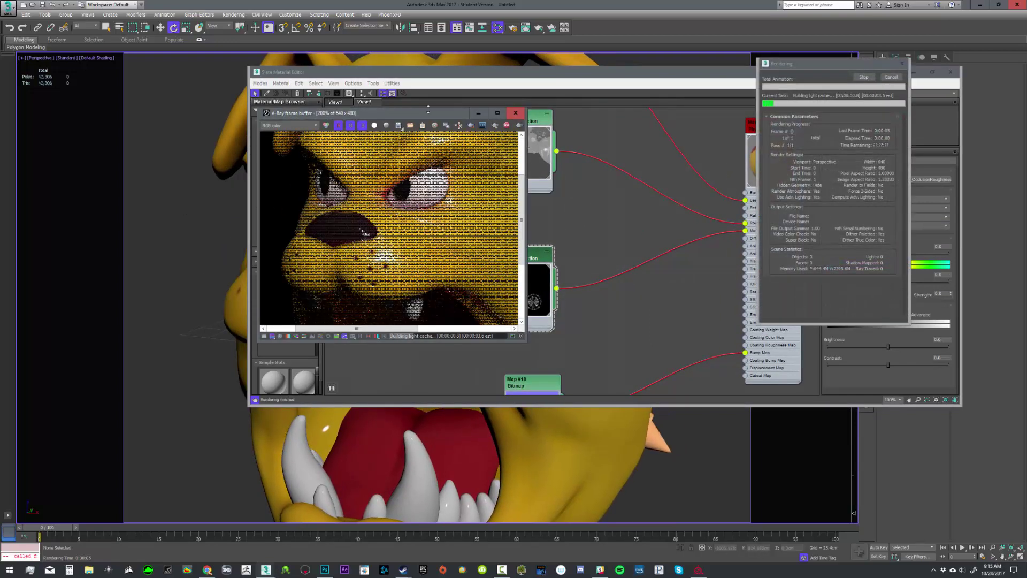
left_click(497, 112)
scroll(600, 267, "up", 2)
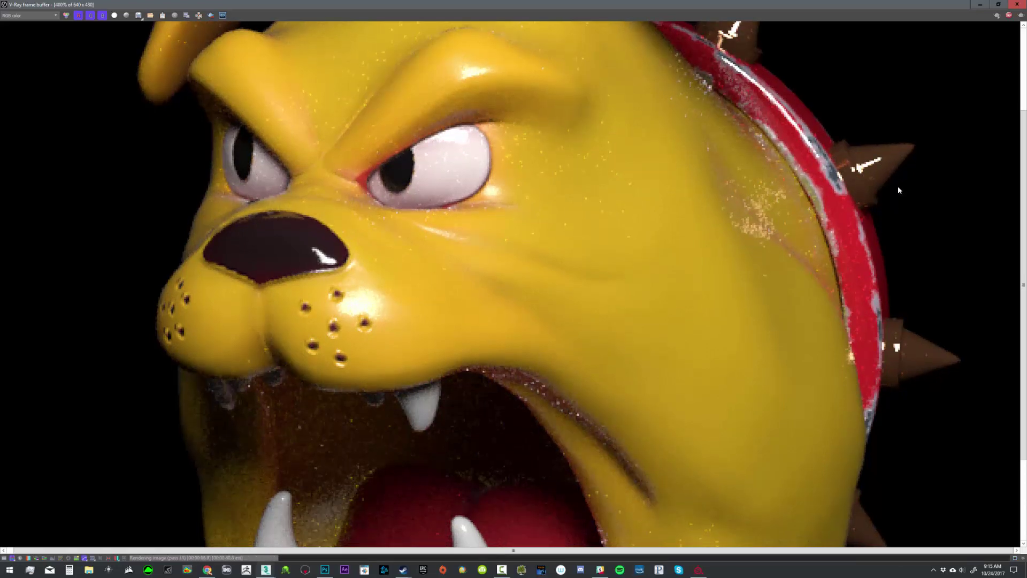
scroll(898, 185, "up", 1)
middle_click_drag(893, 169, 668, 218)
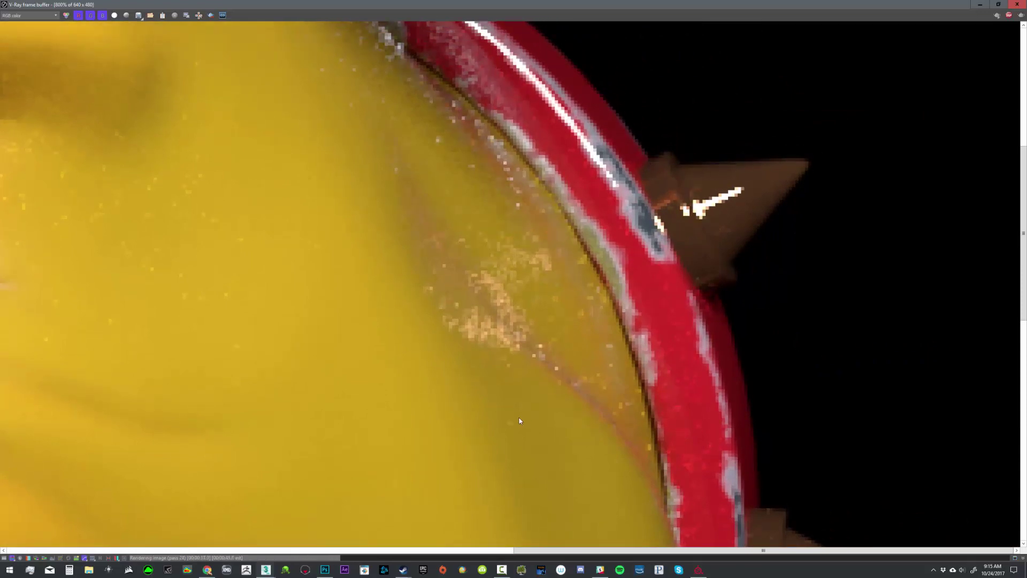
Switch to Substance Painter, examine the painted collar and copper spikes under rotated lighting, and return to the render
left_click(698, 569)
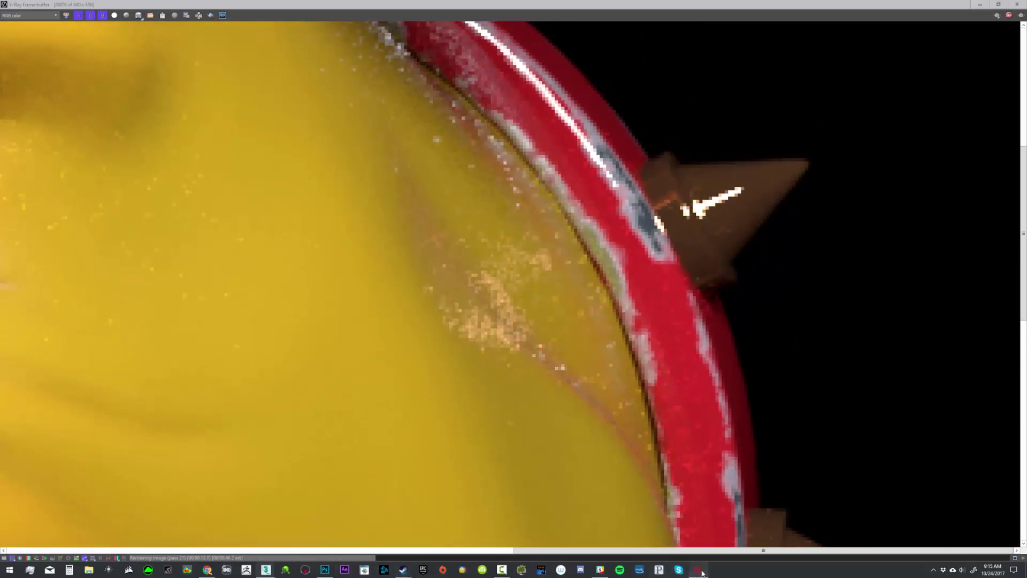
scroll(423, 198, "up", 5)
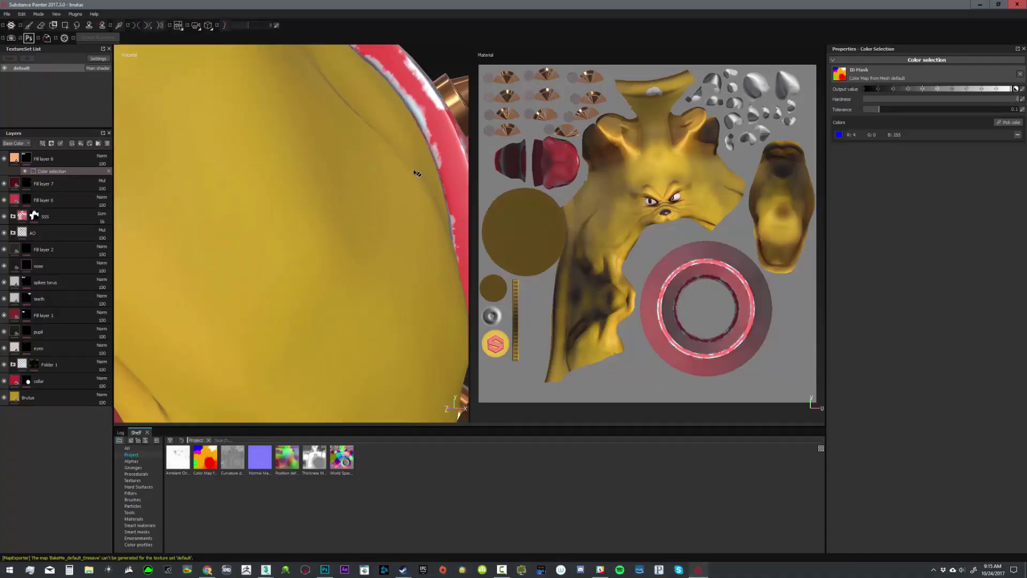
right_click_drag(405, 238, 326, 217, "alt")
left_click_drag(326, 217, 338, 222, "alt")
right_click_drag(338, 222, 346, 208, "alt")
left_click_drag(345, 208, 407, 156, "alt")
mouse_move(423, 164)
right_mouse_down("shift")
mouse_move(410, 164)
mouse_move(451, 163)
mouse_move(292, 184)
mouse_move(297, 198)
mouse_move(385, 214)
mouse_move(476, 198)
right_mouse_up("shift")
left_click(980, 4)
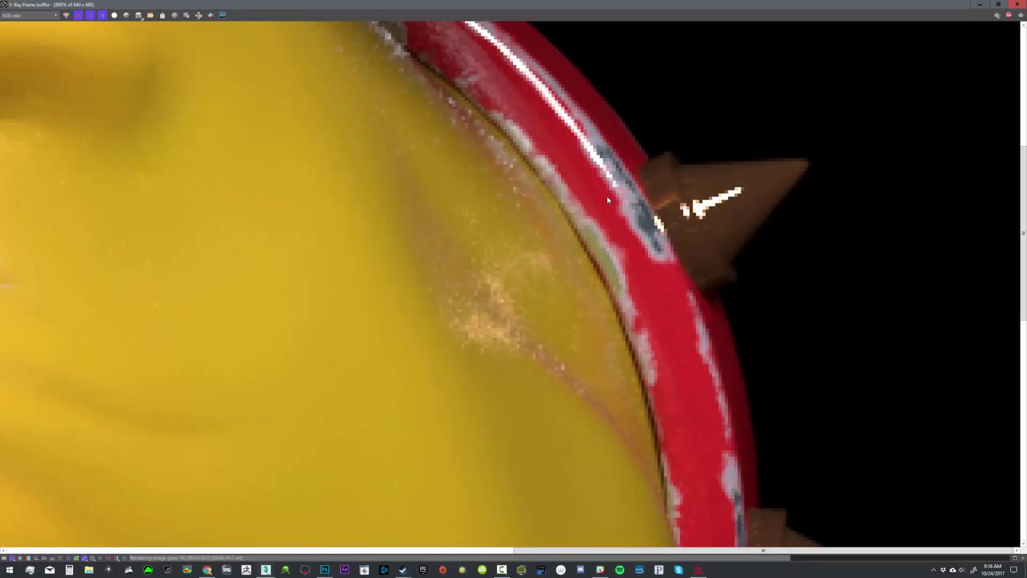
Compare the rendered spikes and collar with the painted look, close the frame buffer and cancel the render
scroll(609, 195, "down", 3)
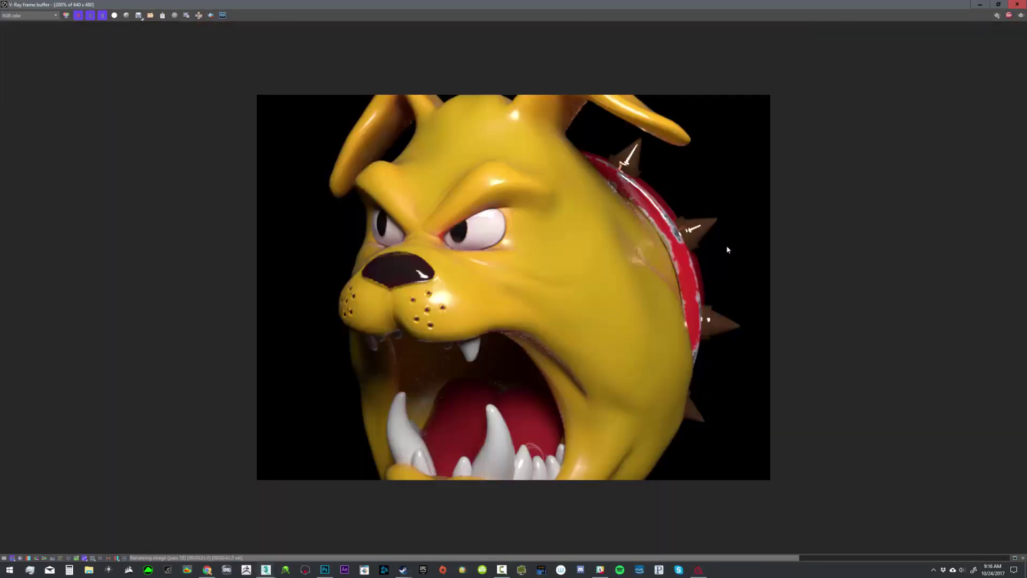
scroll(682, 234, "up", 1)
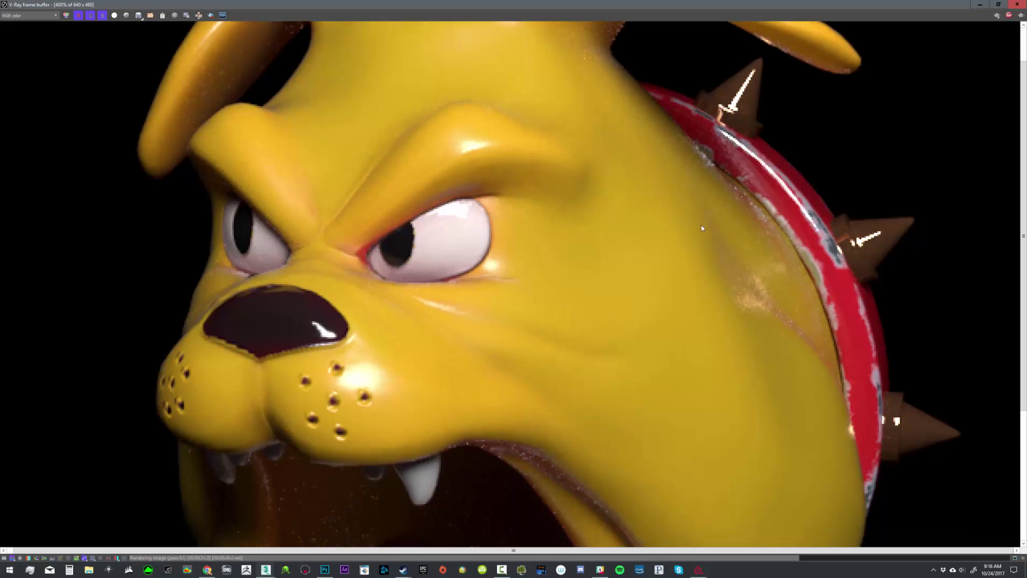
scroll(883, 243, "up", 1)
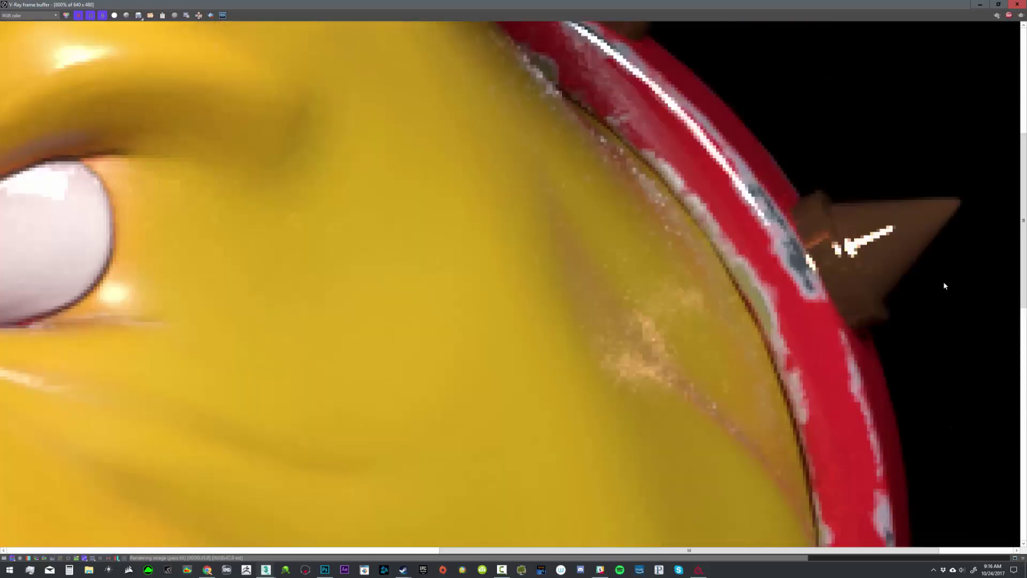
scroll(944, 286, "down", 2)
left_click(1015, 4)
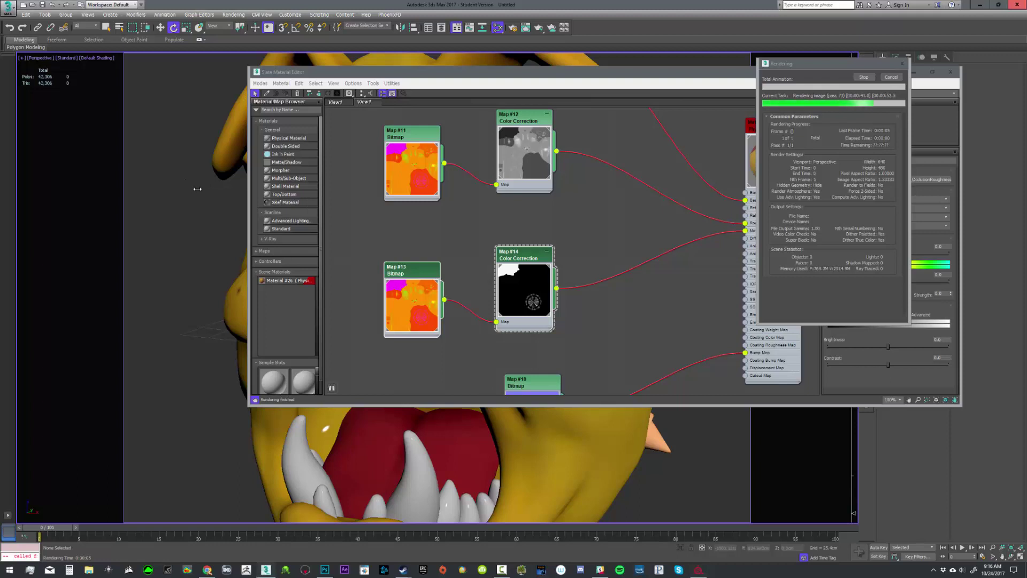
left_click(894, 78)
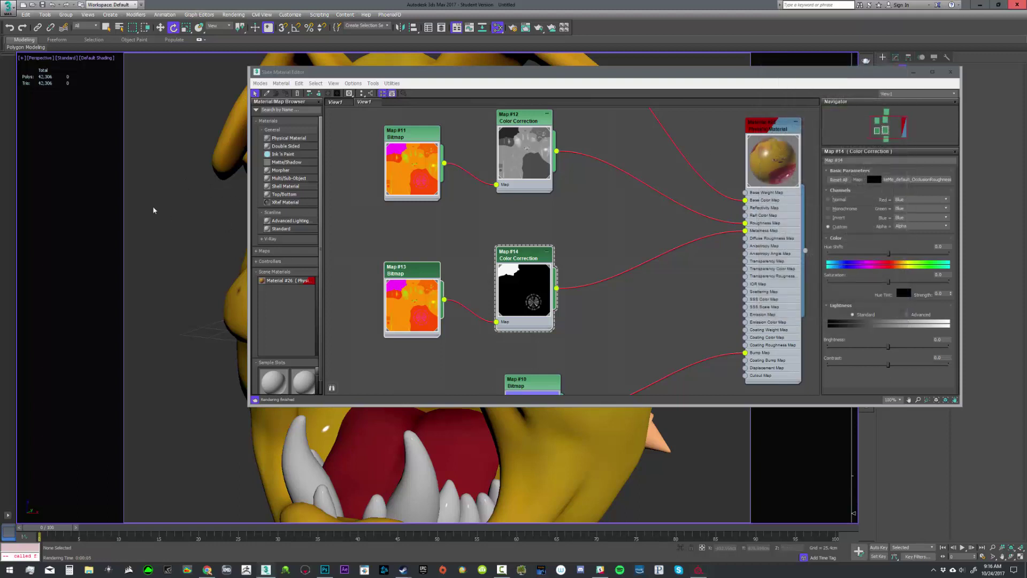
Change the environment's background color to bright purple
key("8")
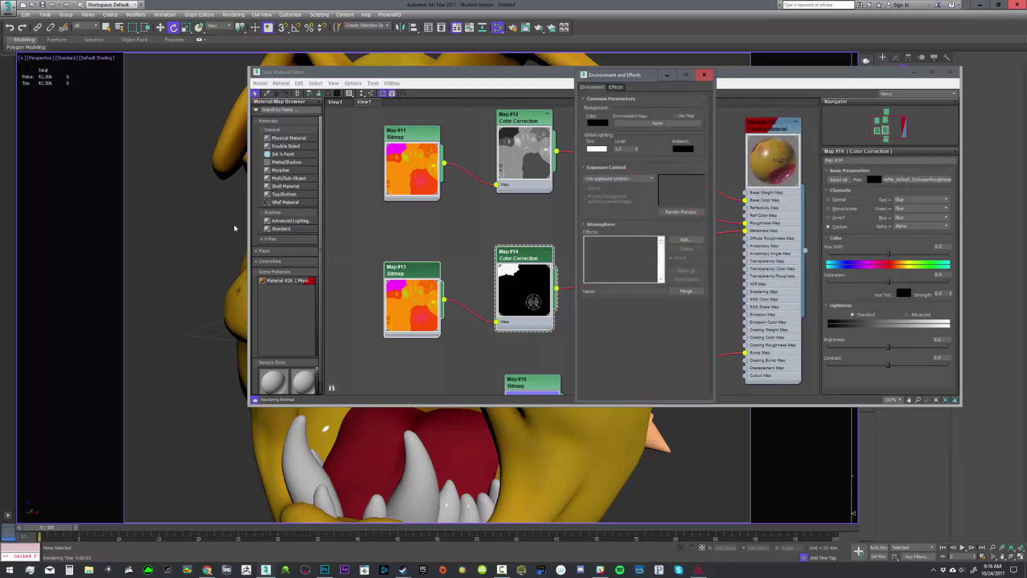
left_click(597, 122)
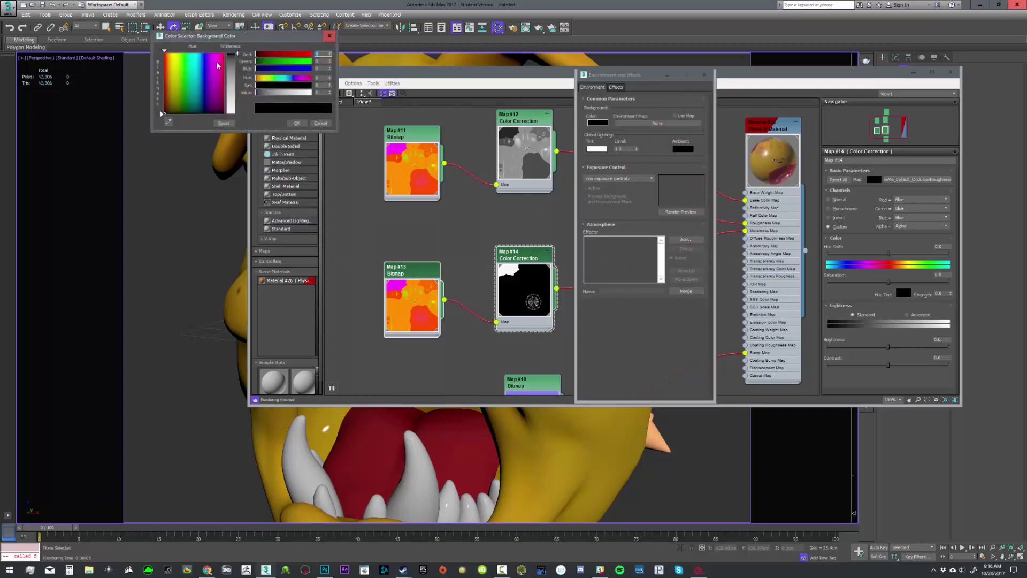
left_click_drag(218, 65, 209, 53)
left_click(300, 125)
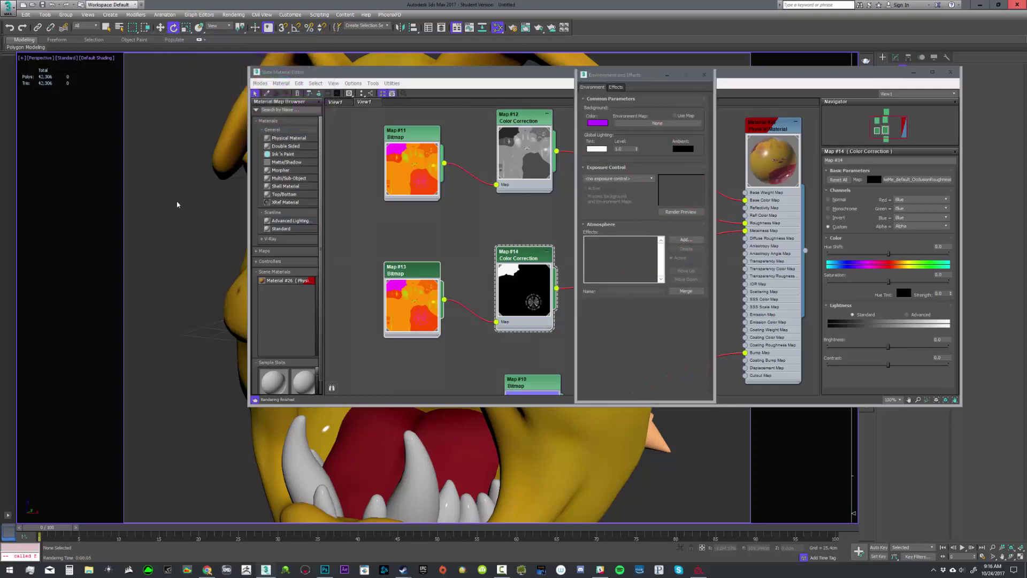
Render with the purple background, examine its reflections on the spikes, collar, mouth and teeth, and close the frame buffer
key("shift+q")
scroll(735, 237, "up", 4)
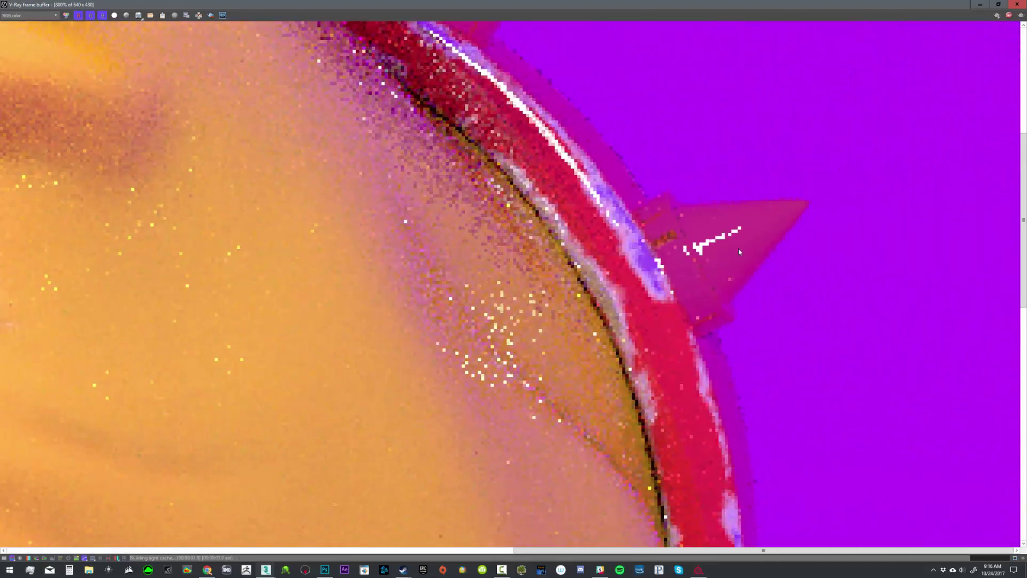
scroll(679, 276, "down", 2)
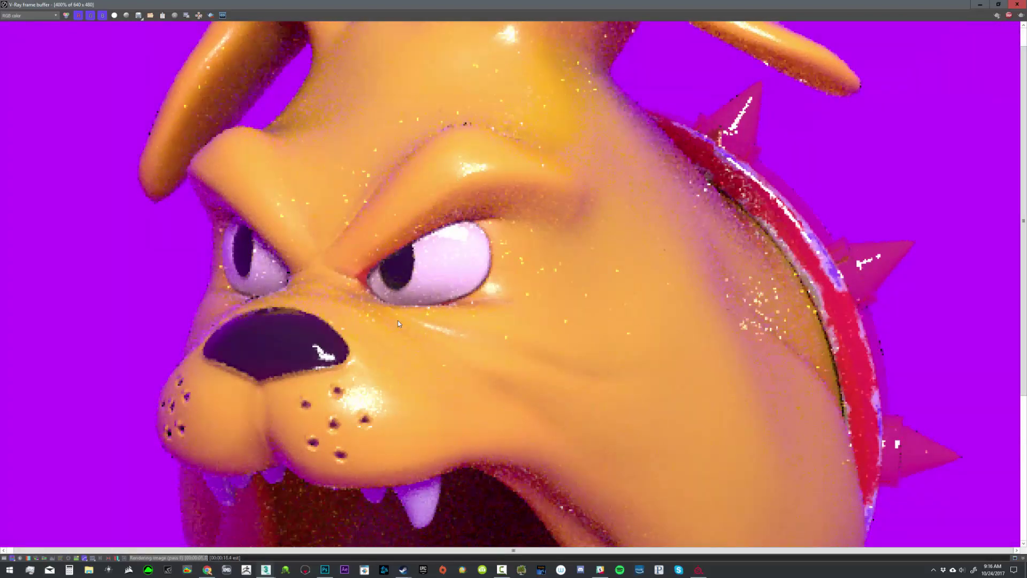
middle_click_drag(487, 273, 487, 64)
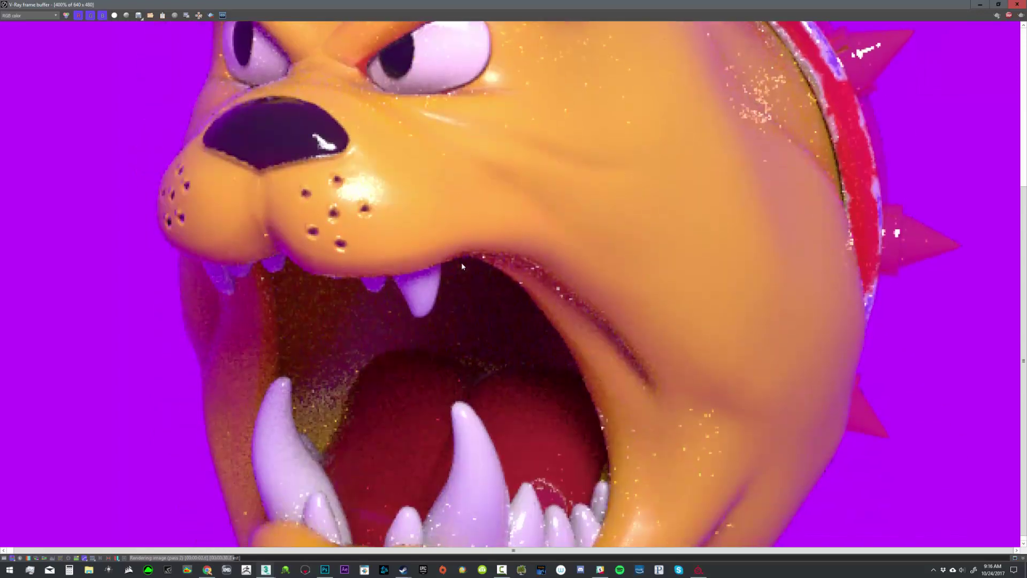
middle_click_drag(546, 190, 549, 362)
scroll(844, 242, "up", 4)
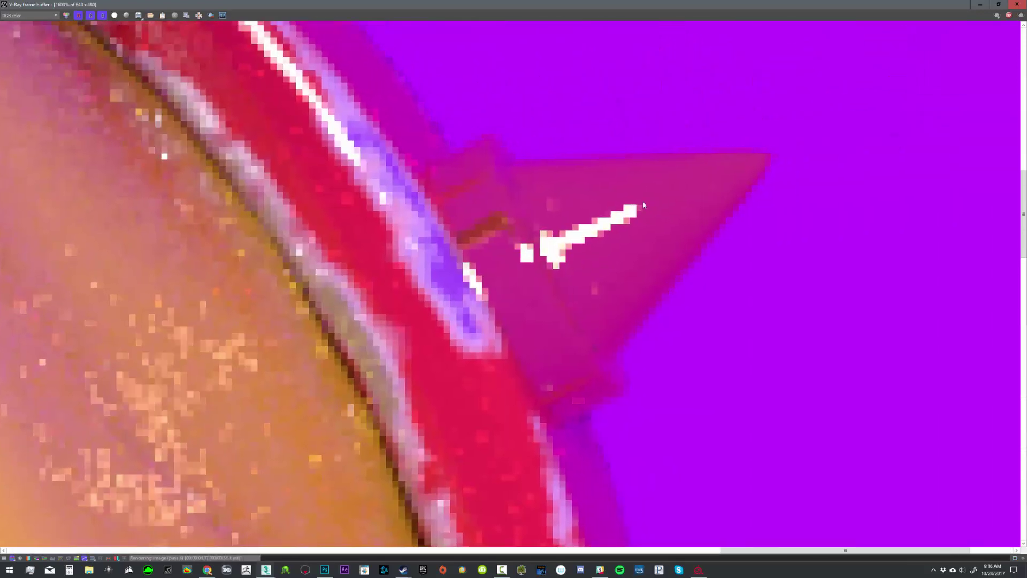
scroll(641, 295, "down", 2)
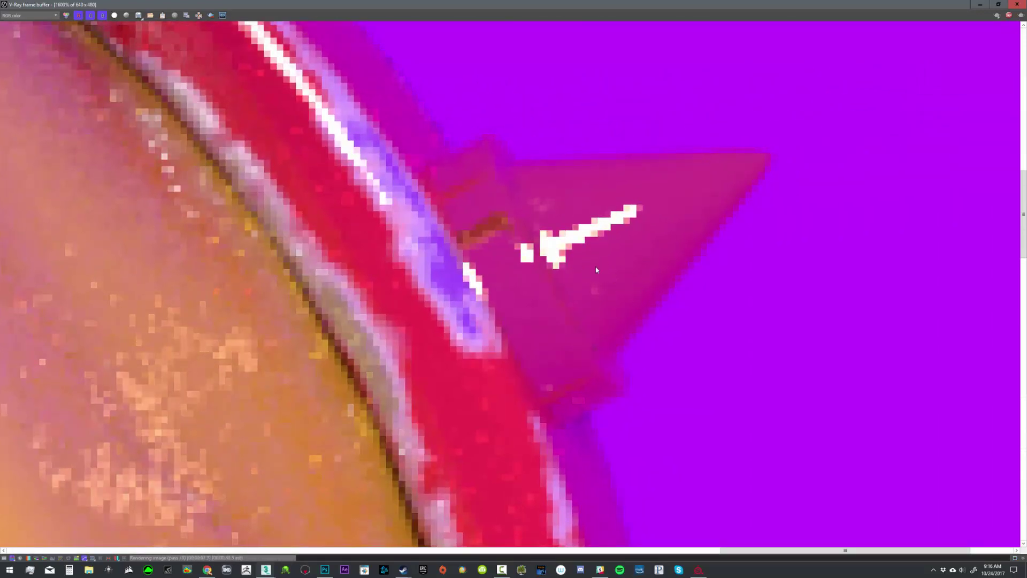
scroll(509, 275, "down", 4)
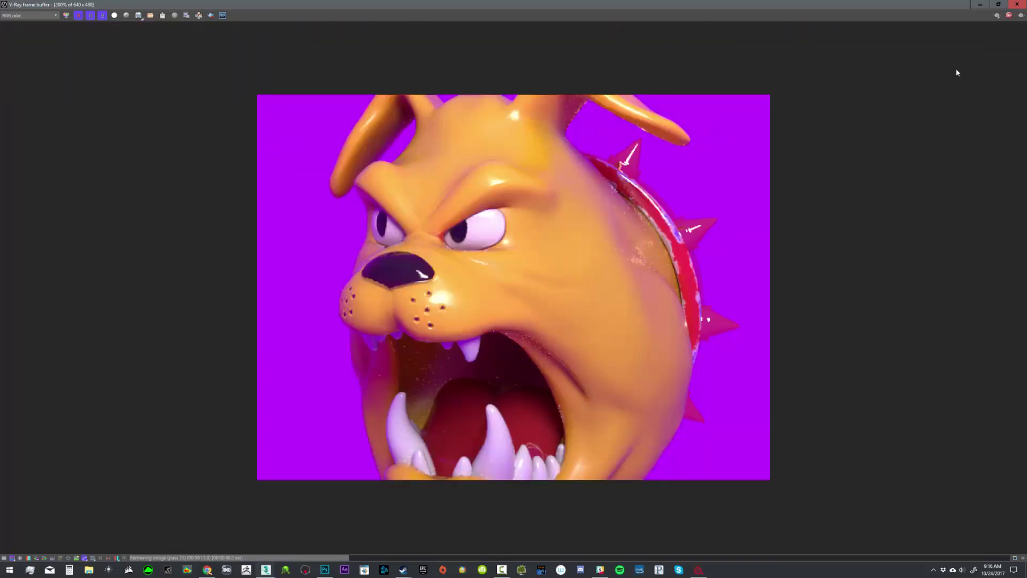
left_click(1016, 4)
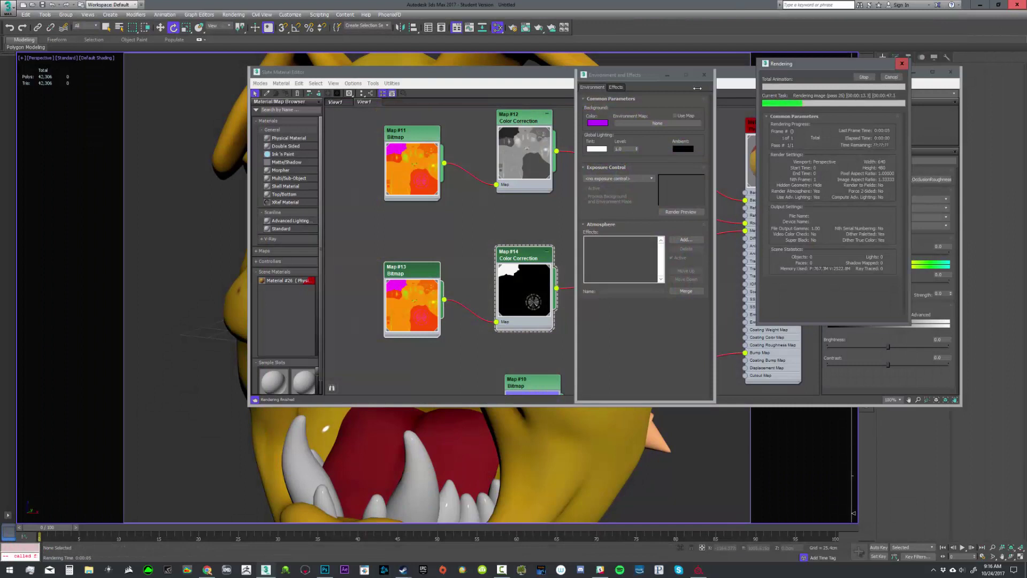
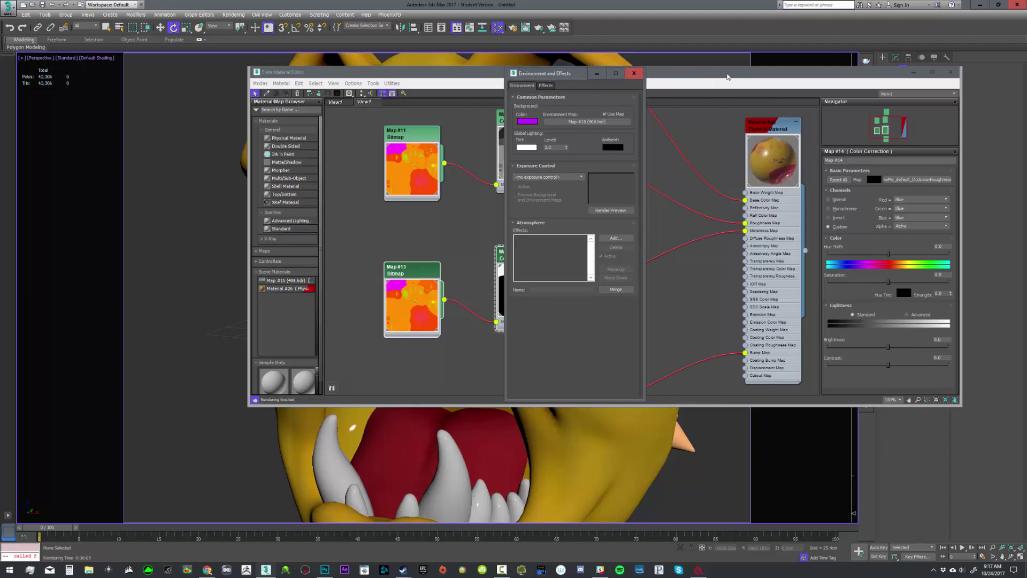
Rearrange the material editor and environment windows and bring the 408.hdr environment map into the node view
left_click_drag(727, 77, 700, 140)
left_click_drag(571, 78, 271, 55)
scroll(607, 278, "down", 2)
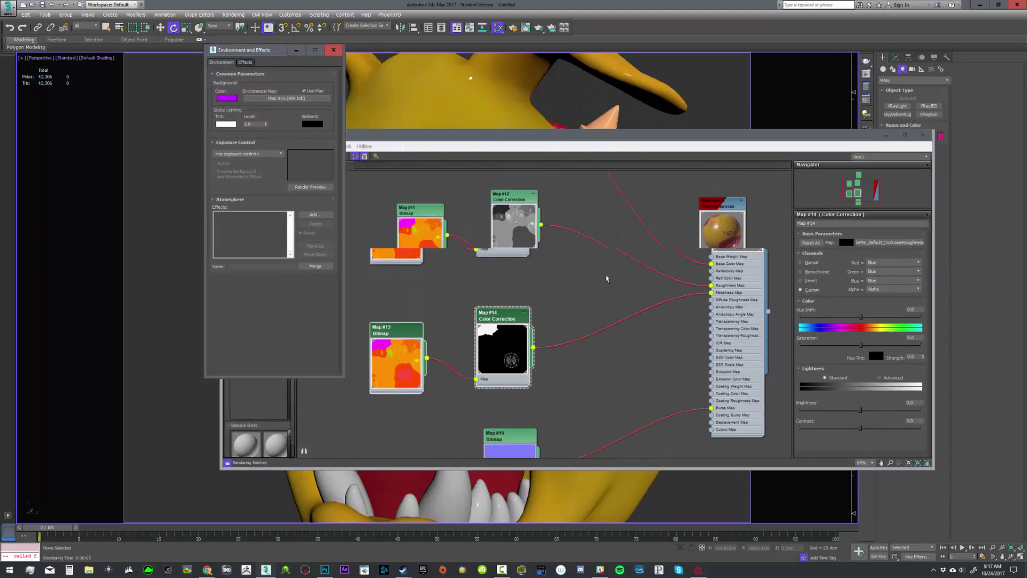
scroll(607, 279, "down", 5)
middle_click_drag(606, 279, 460, 278)
left_click_drag(298, 102, 676, 368)
left_click(559, 326)
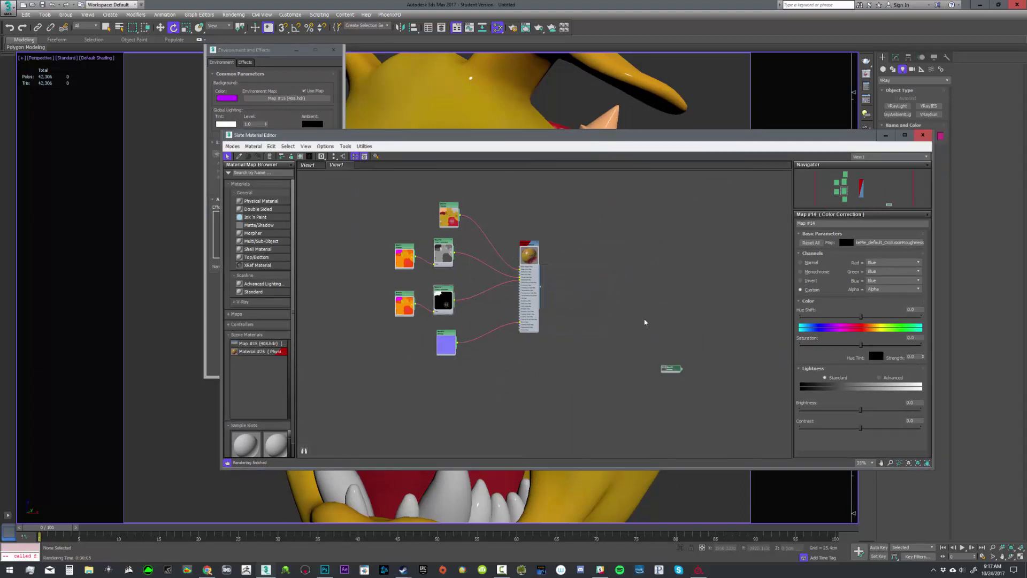
Open the 408.hdr map's parameters, check its environment mapping coordinates and delete its node from the node view
left_click(663, 370)
double_click(669, 376)
middle_click_drag(694, 380, 620, 298)
scroll(621, 298, "up", 1)
scroll(620, 298, "up", 1)
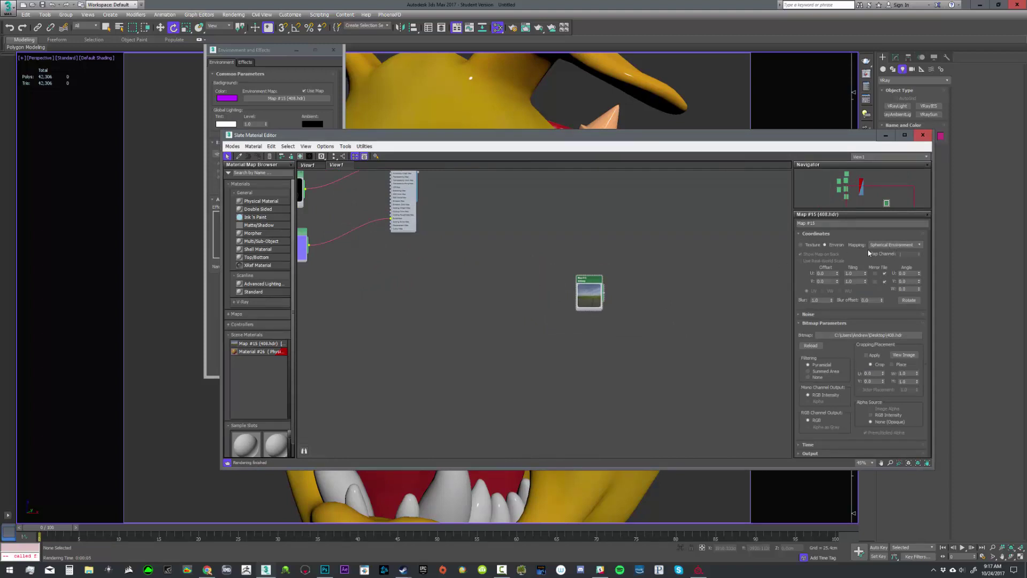
left_click_drag(679, 256, 522, 359)
key("Delete")
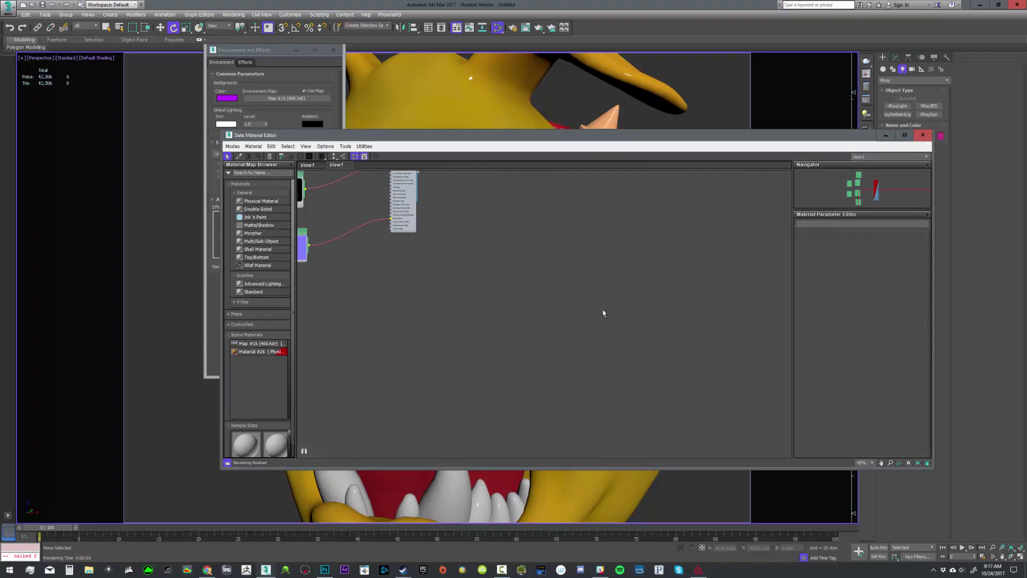
Move the material editor out of the way and render the perspective view with the 408.hdr environment
middle_click_drag(436, 201, 624, 346)
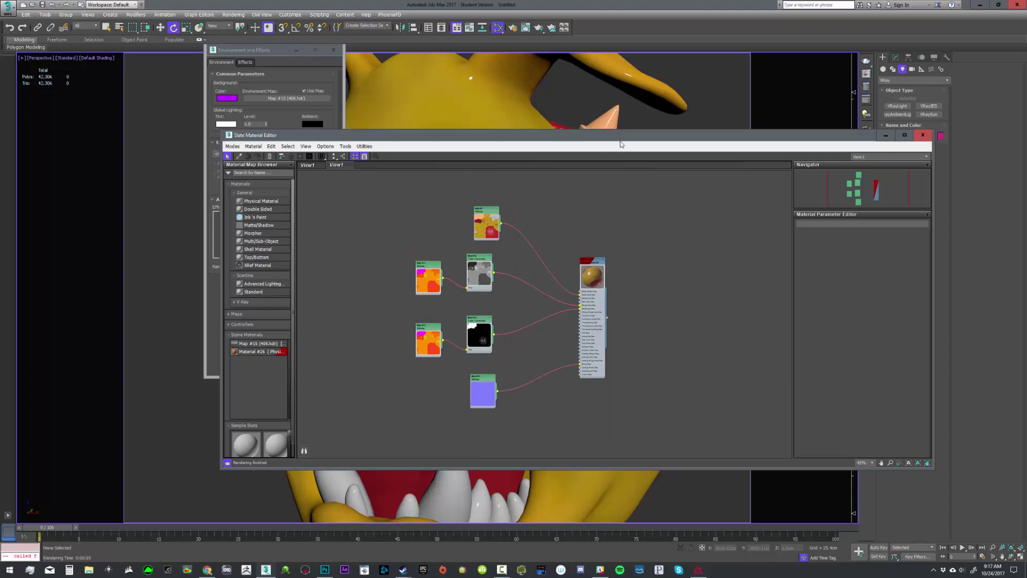
left_click_drag(625, 134, 1026, 141)
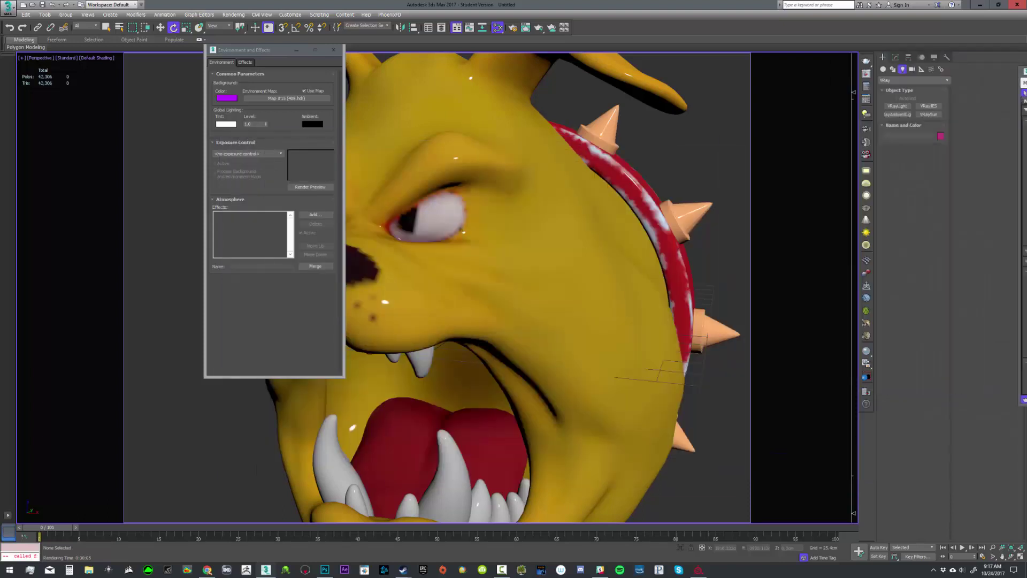
middle_click_drag(583, 161, 578, 161, "alt")
key("shift+q")
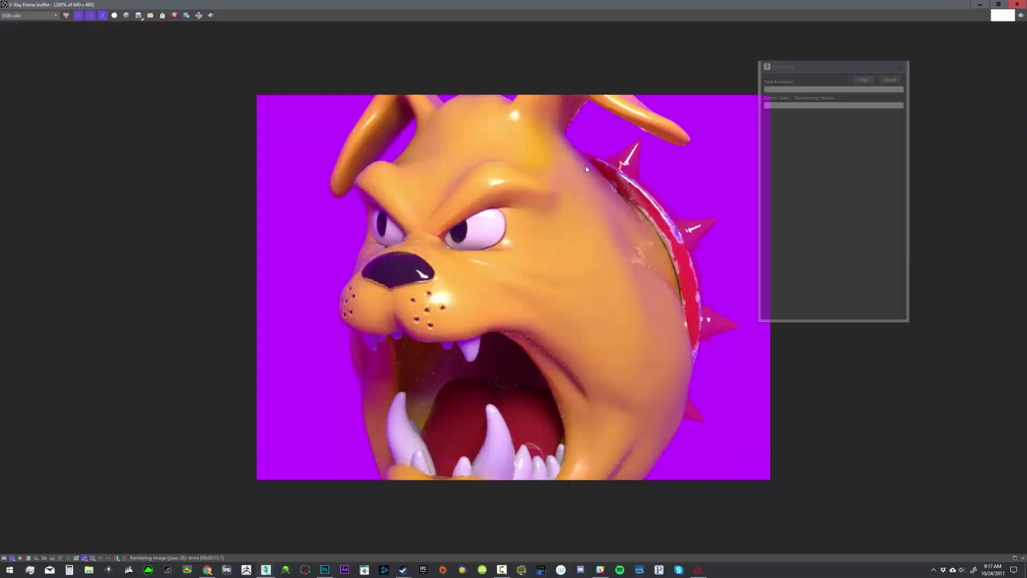
scroll(521, 215, "up", 1)
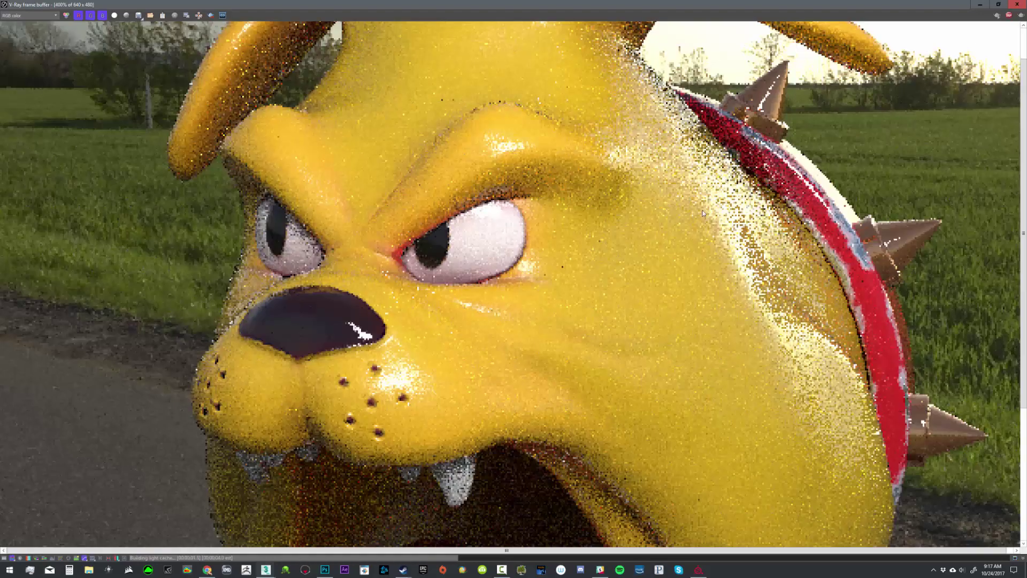
middle_click_drag(634, 284, 621, 258)
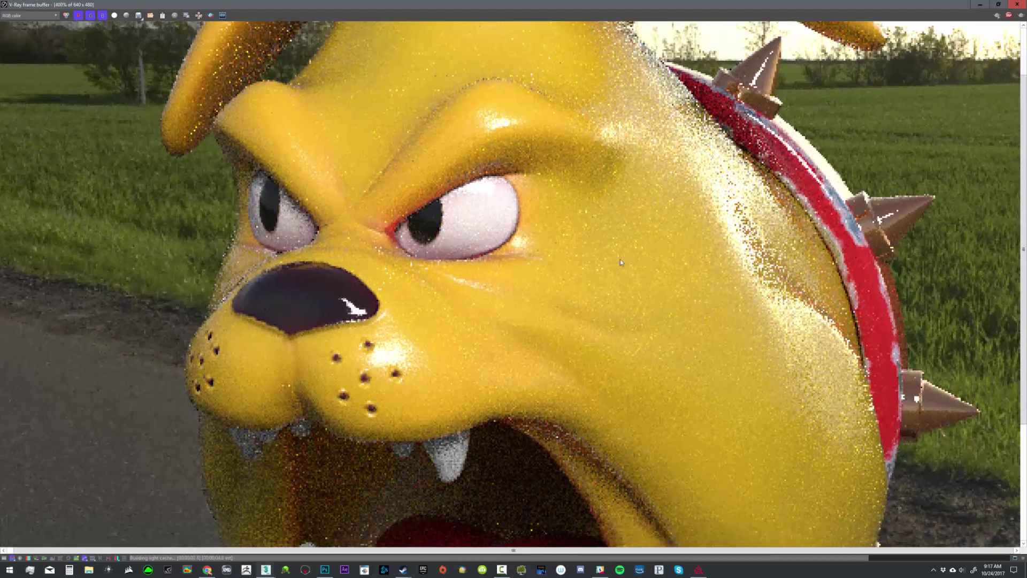
Examine the environment reflections on the spikes, collar and skin in the render, close the frame buffer and cancel the render
scroll(925, 198, "up", 2)
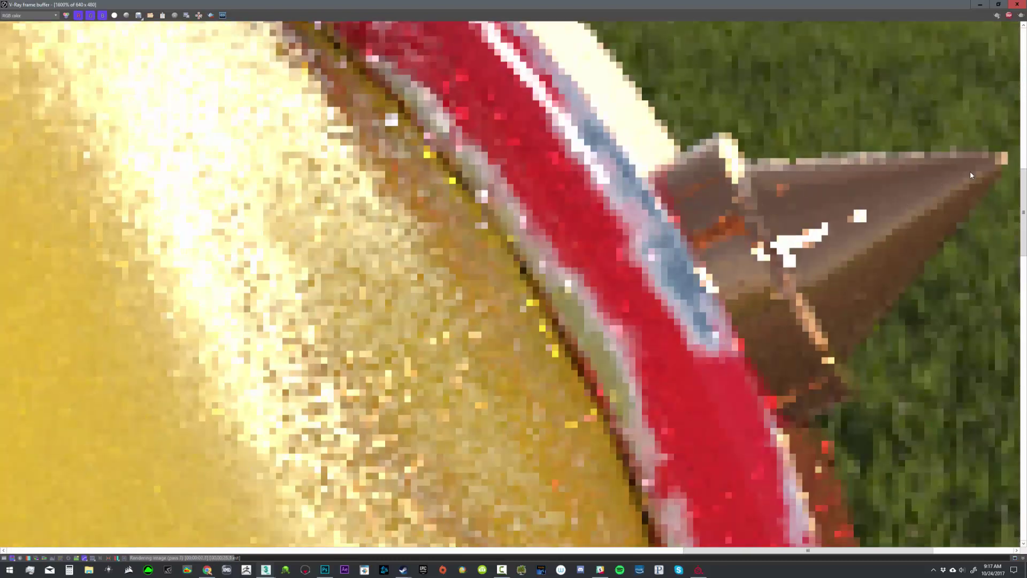
middle_click_drag(848, 252, 665, 258)
scroll(665, 258, "down", 1)
scroll(666, 258, "down", 1)
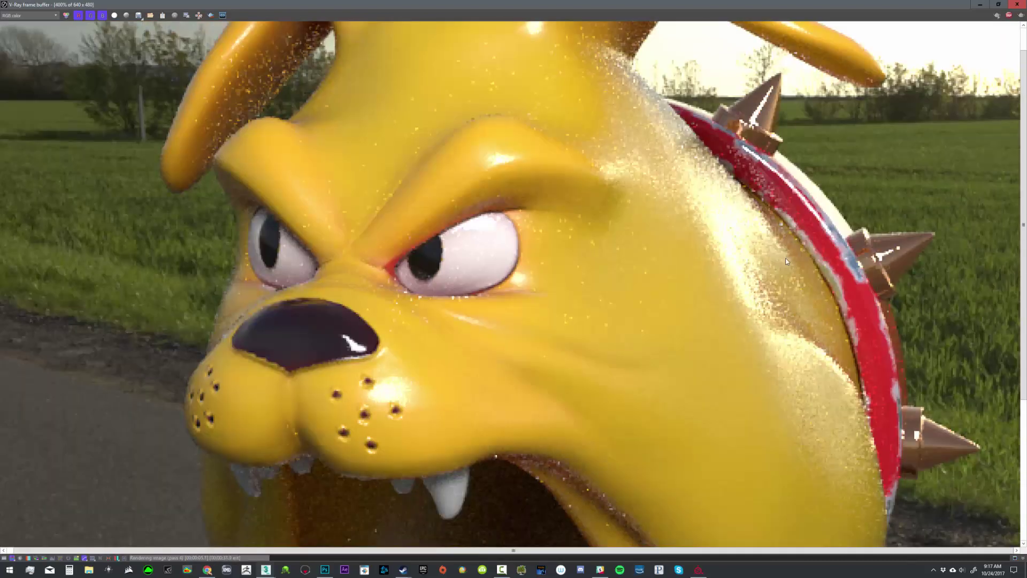
middle_click_drag(754, 245, 766, 177)
scroll(765, 172, "down", 1)
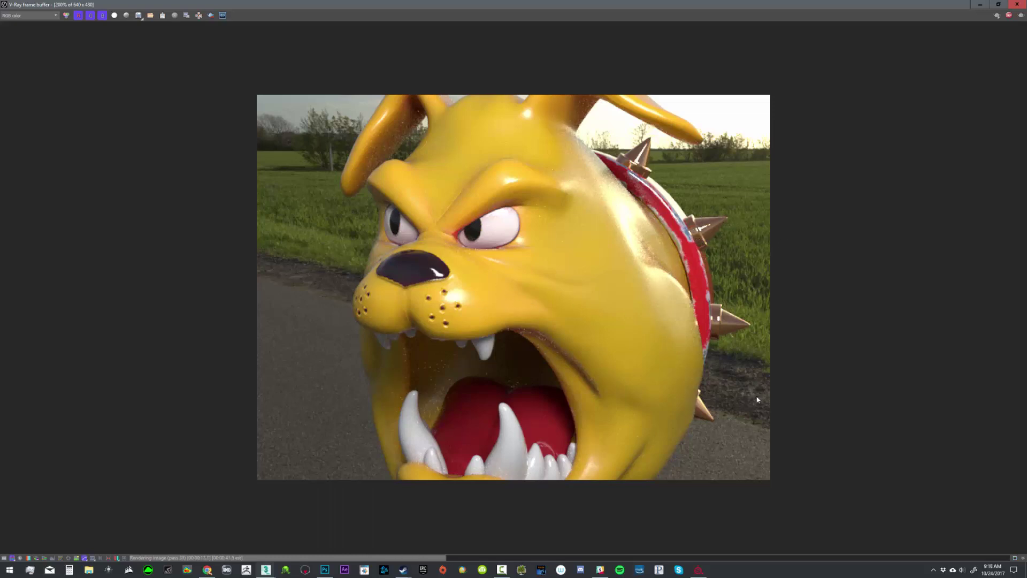
scroll(756, 397, "up", 1)
middle_click_drag(813, 282, 558, 302)
scroll(608, 217, "down", 1)
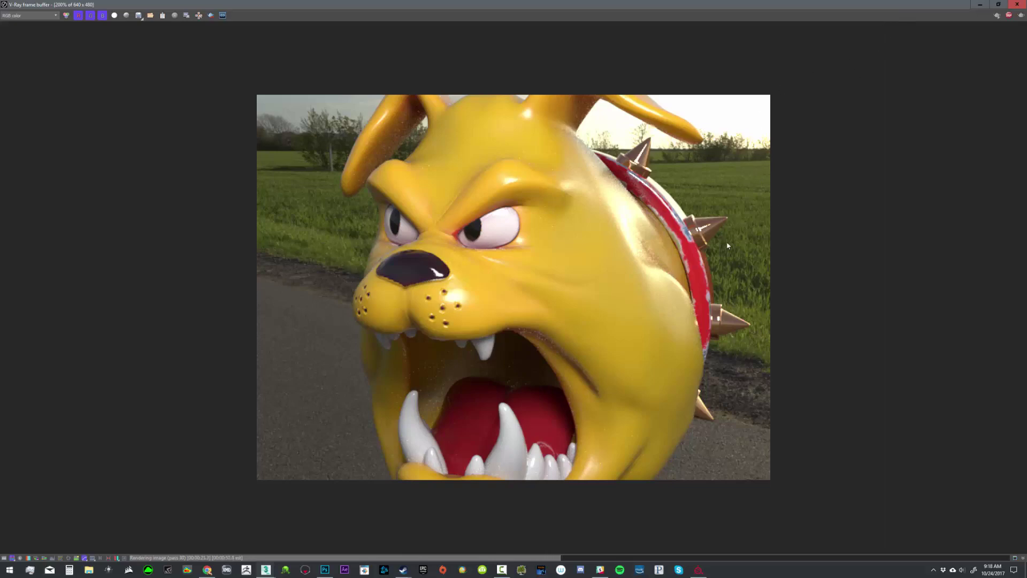
left_click(1017, 5)
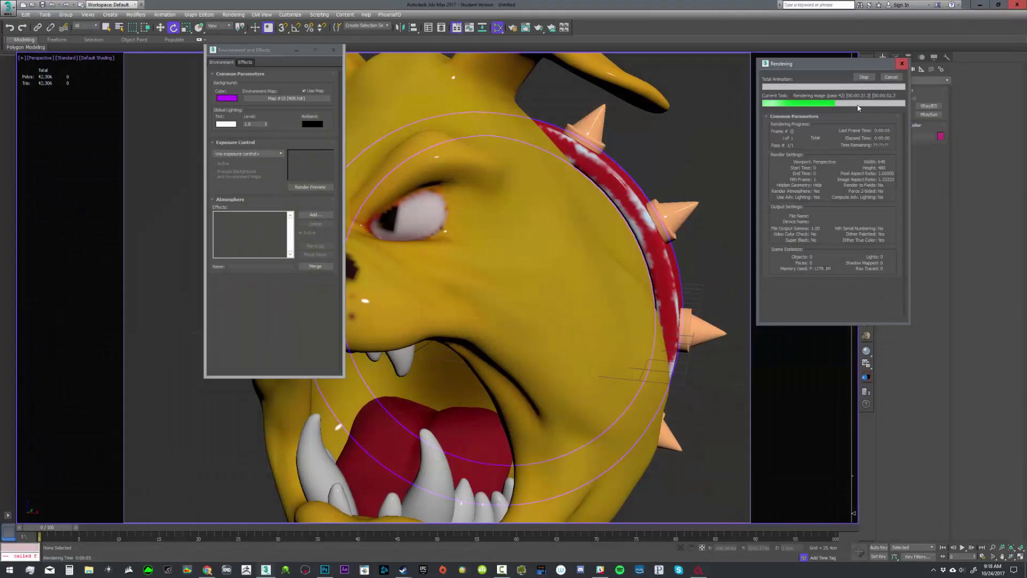
left_click(891, 77)
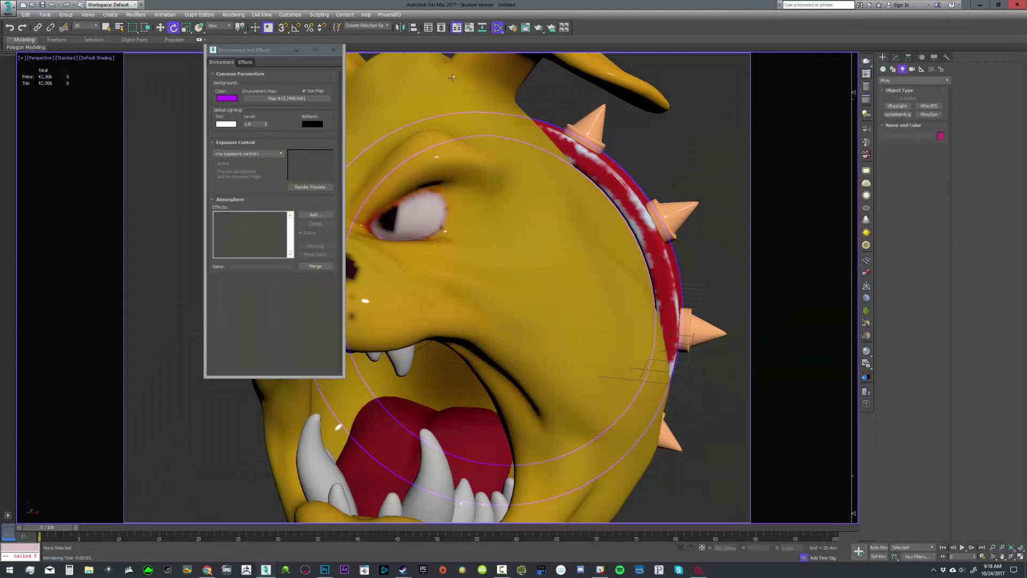
Show the last render in a maximized rendered frame window, examine the glossy face up close and minimize the window
left_click(529, 29)
double_click(169, 6)
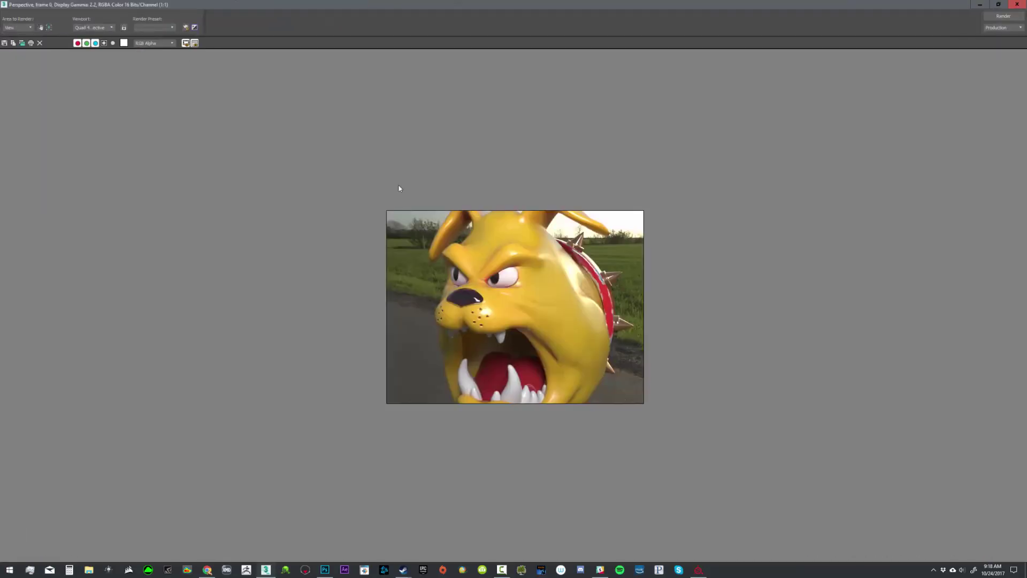
scroll(588, 303, "up", 1)
scroll(504, 248, "up", 1)
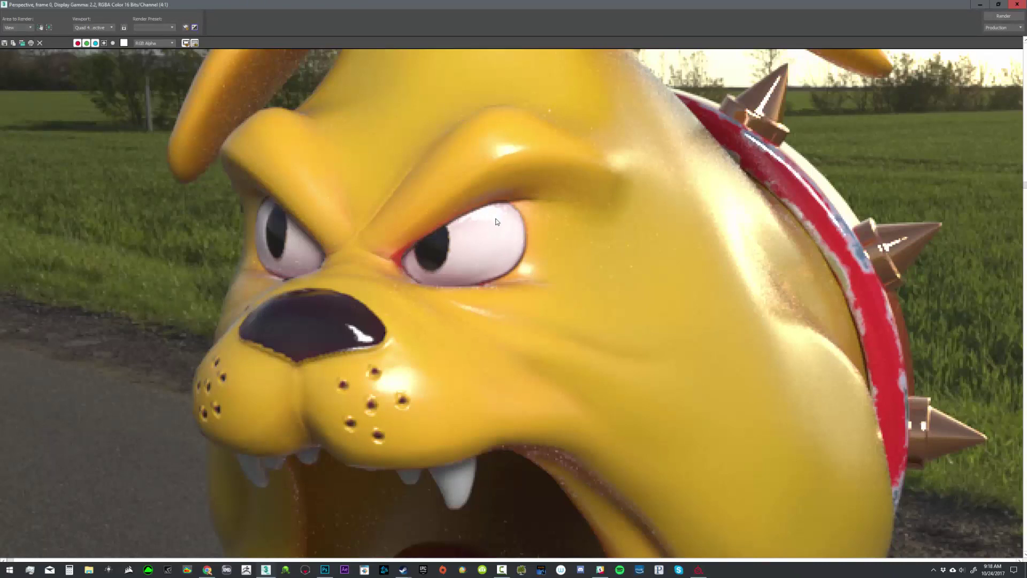
left_click(980, 5)
Insert an Output map between the roughness Color Correction node and the Physical Material's Roughness Map input in the maximized material editor
middle_click_drag(496, 183, 532, 187)
middle_click_drag(601, 191, 586, 181)
key("m")
double_click(426, 131)
scroll(251, 140, "up", 4)
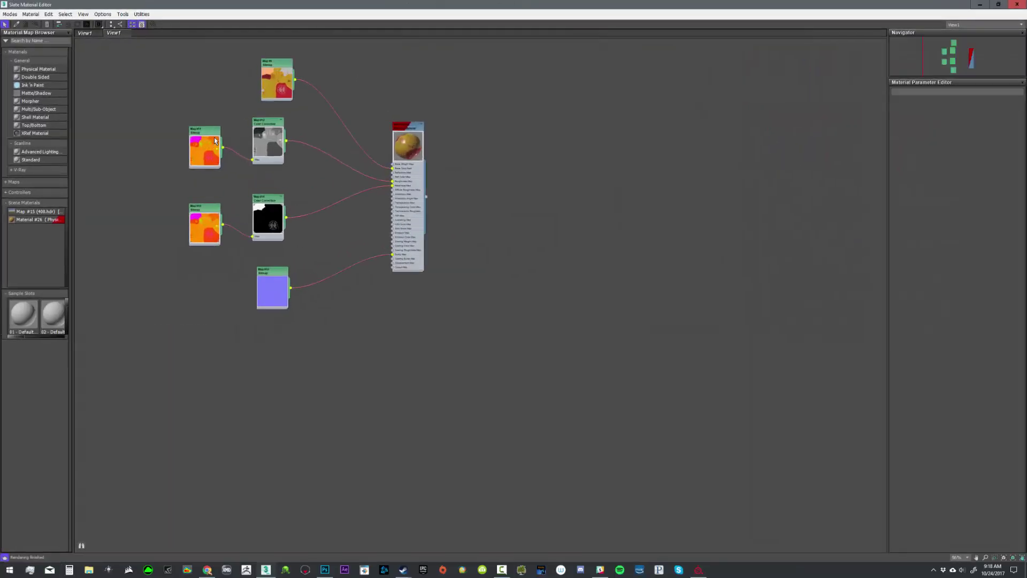
scroll(255, 129, "up", 5)
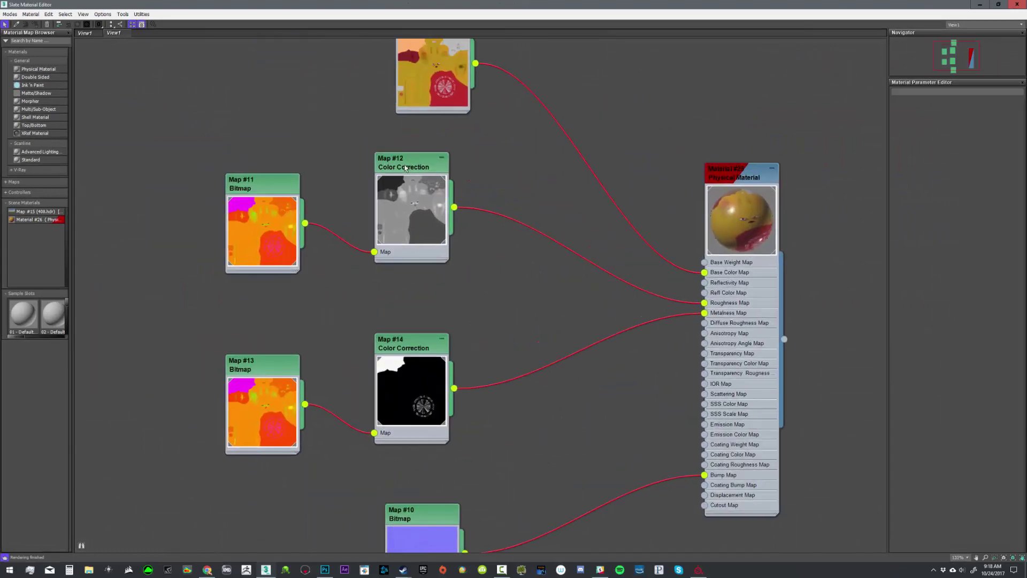
scroll(418, 199, "up", 3)
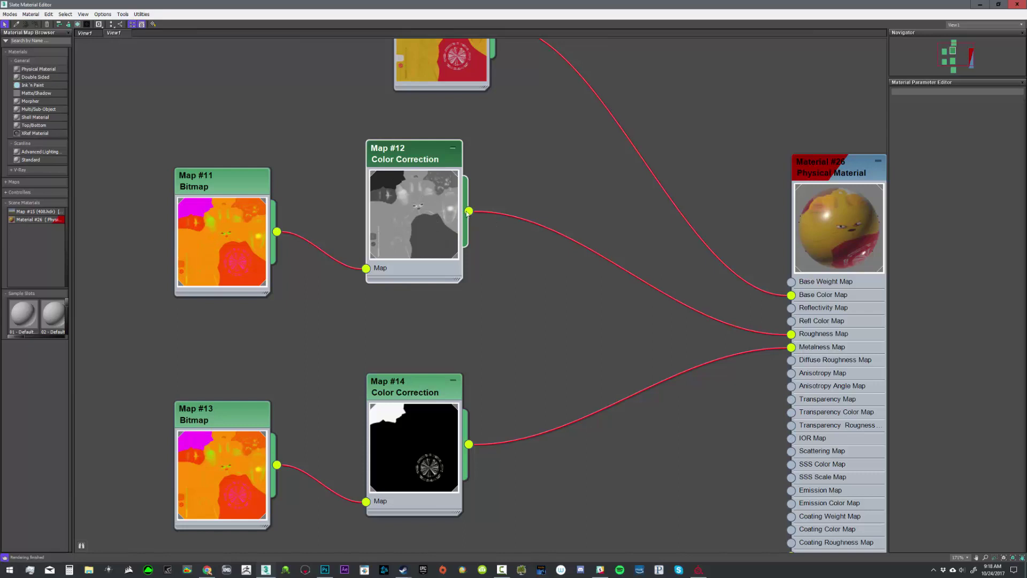
left_click_drag(468, 212, 520, 191)
mouse_move(555, 198)
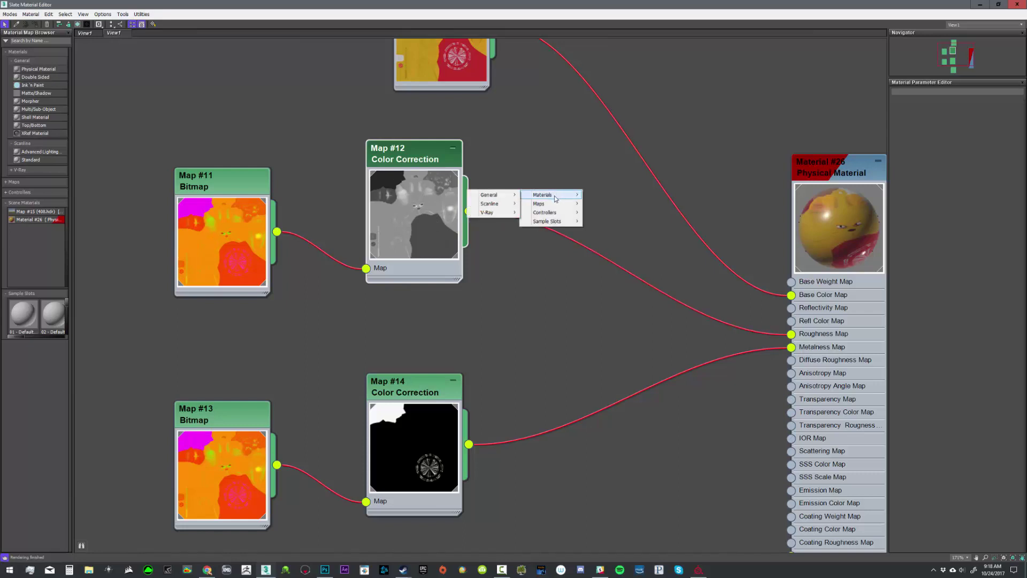
mouse_move(492, 207)
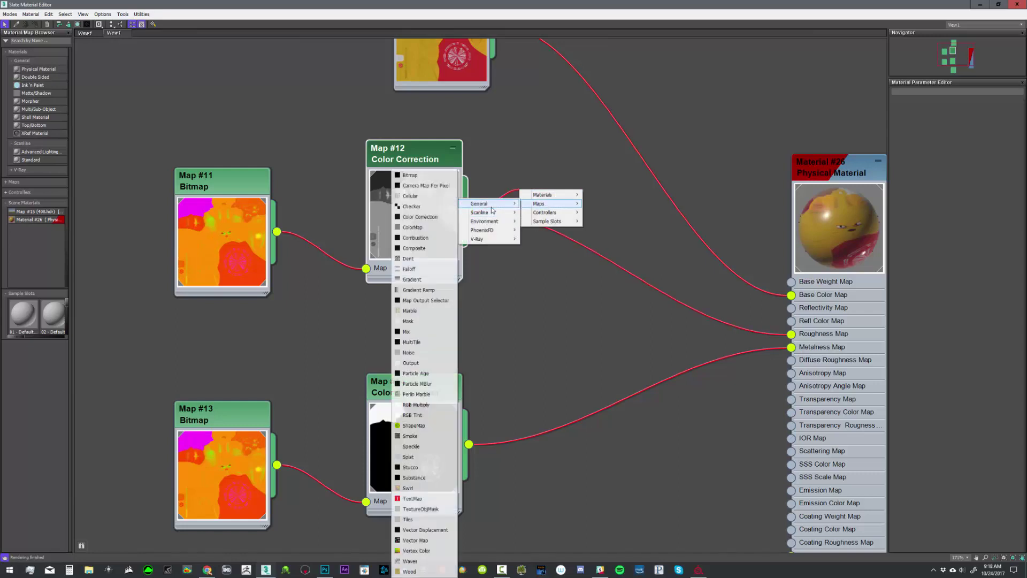
left_click(431, 364)
left_click_drag(546, 195, 588, 154)
left_click_drag(665, 212, 791, 334)
Enable the color map of the roughness Output node and add a point near the middle of its curve
double_click(538, 163)
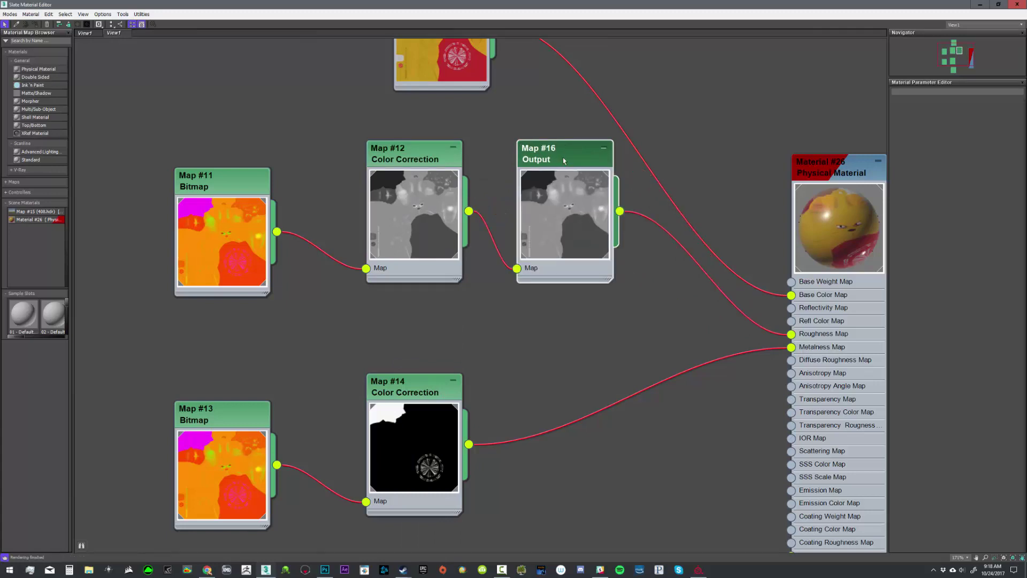
double_click(579, 152)
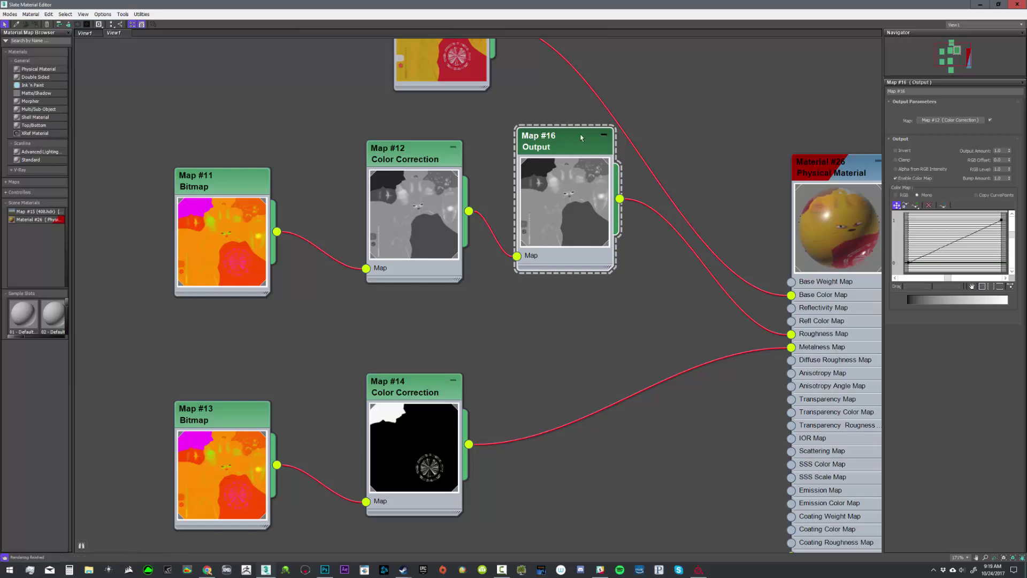
left_click_drag(581, 137, 582, 152)
middle_click_drag(678, 175, 637, 179)
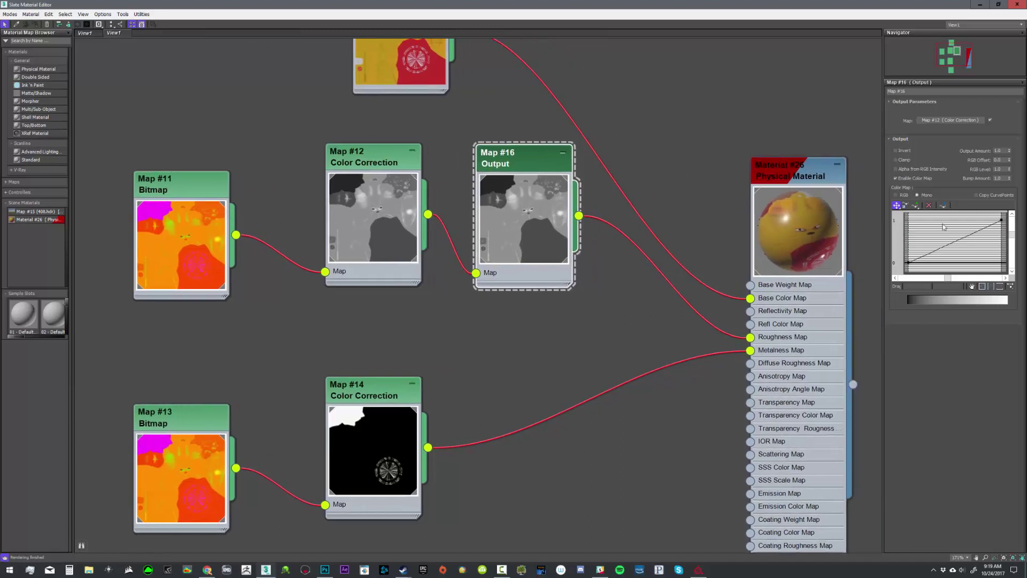
left_click(959, 240)
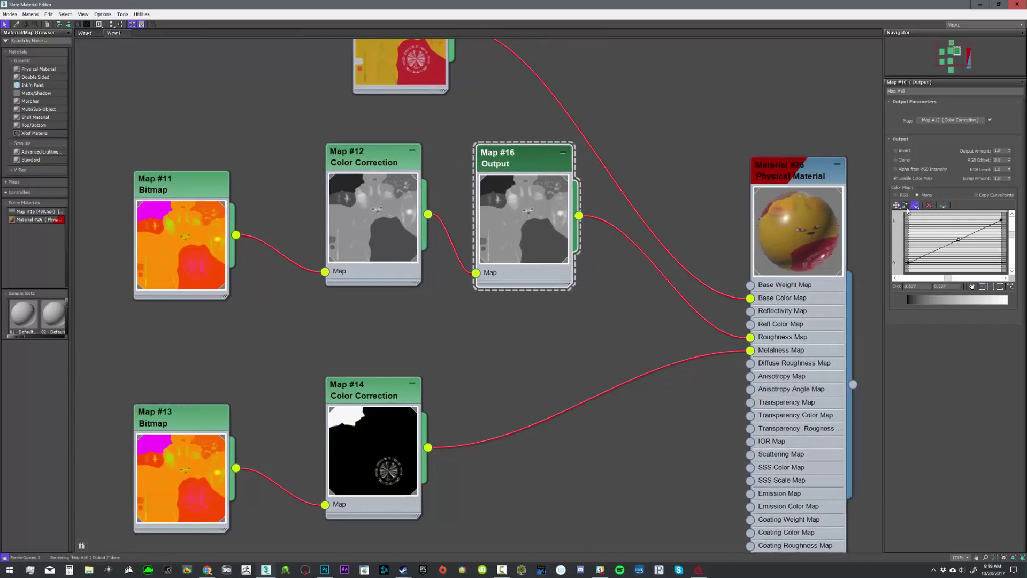
left_click(897, 206)
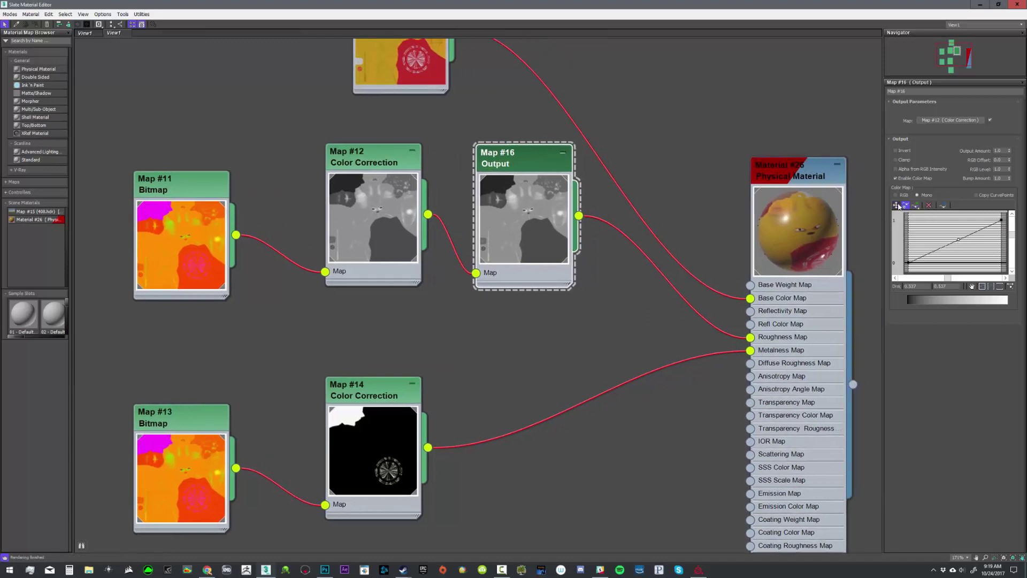
Convert the middle curve point to a smooth Bezier and raise it to about 0.35, 0.75 to brighten the roughness map
right_click(959, 239)
left_click(975, 254)
left_click_drag(977, 232, 940, 229)
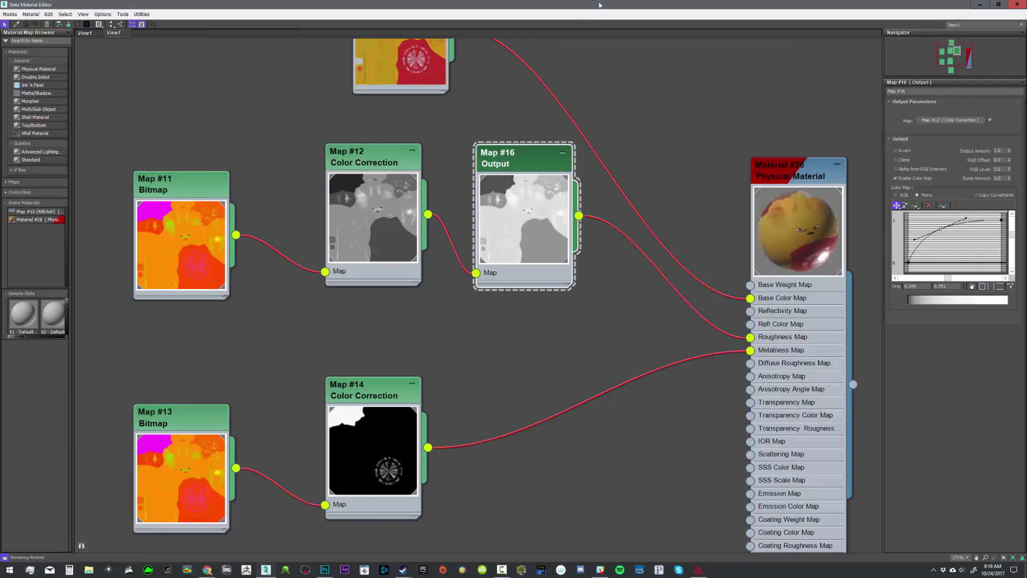
Move the material editor aside, render the adjusted view and examine the rougher reflections on the nose and skin
left_click_drag(599, 4, 1026, 128)
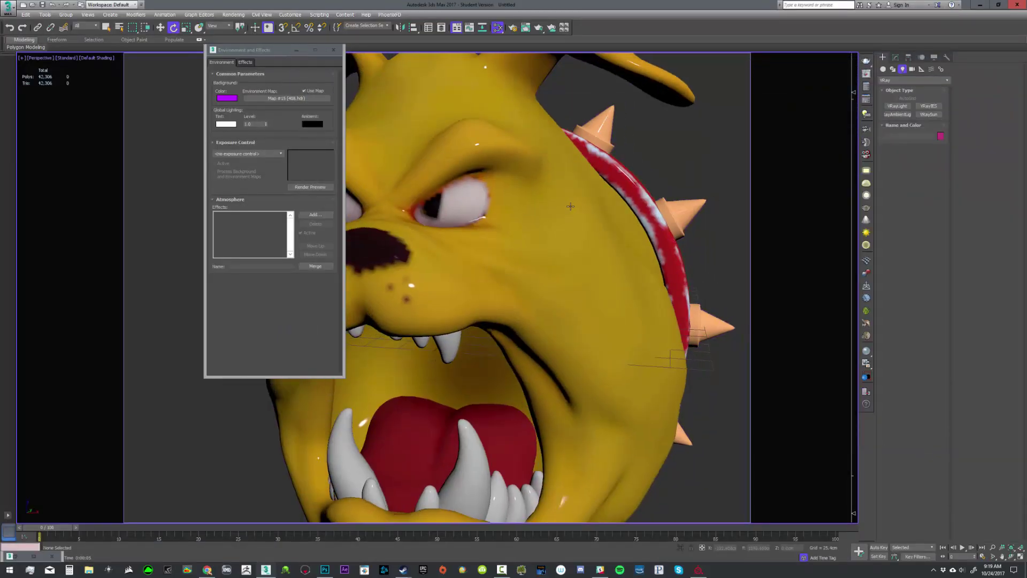
middle_click_drag(570, 206, 571, 198, "alt")
key("shift+q")
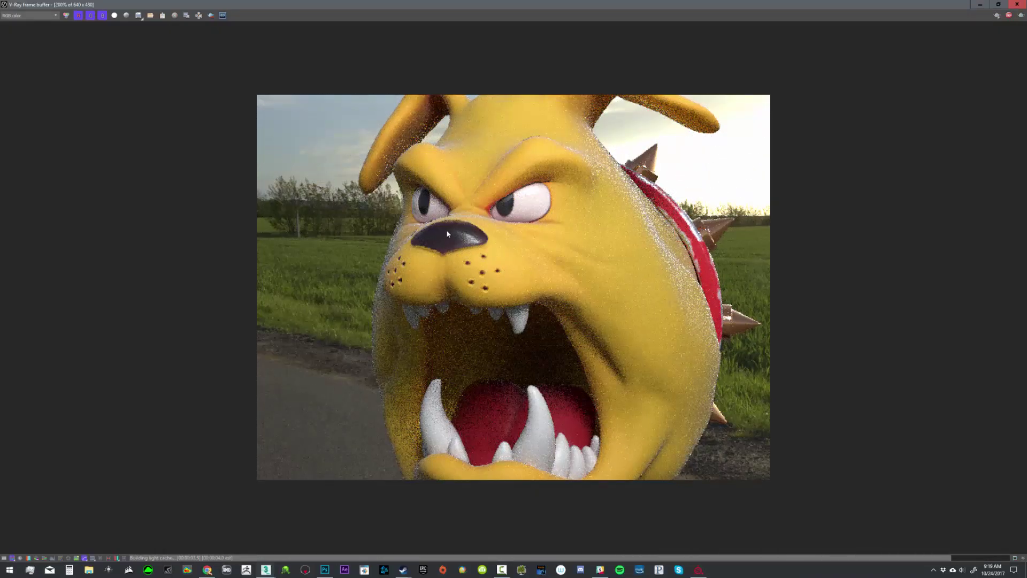
scroll(492, 248, "up", 1)
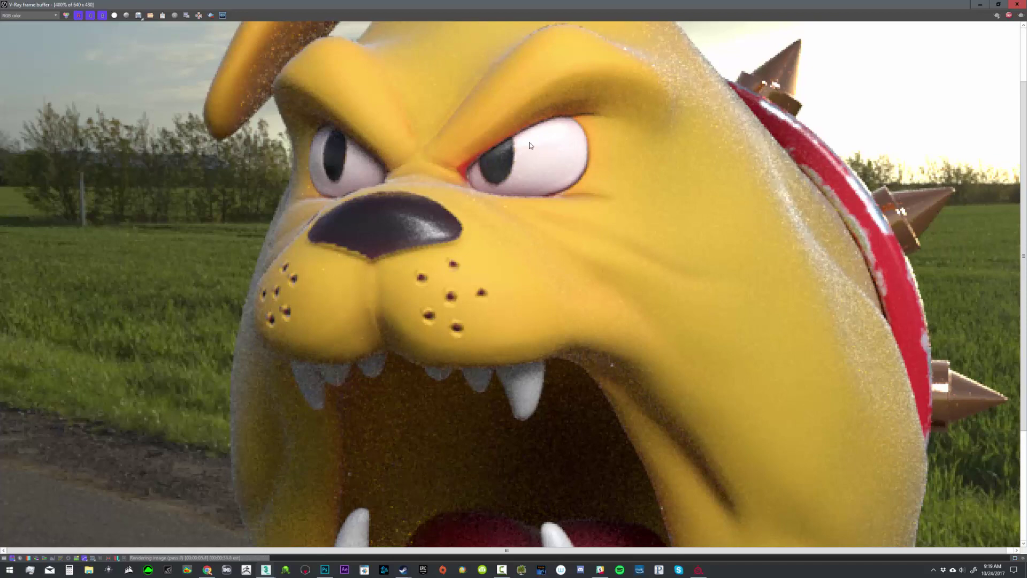
scroll(530, 146, "down", 2)
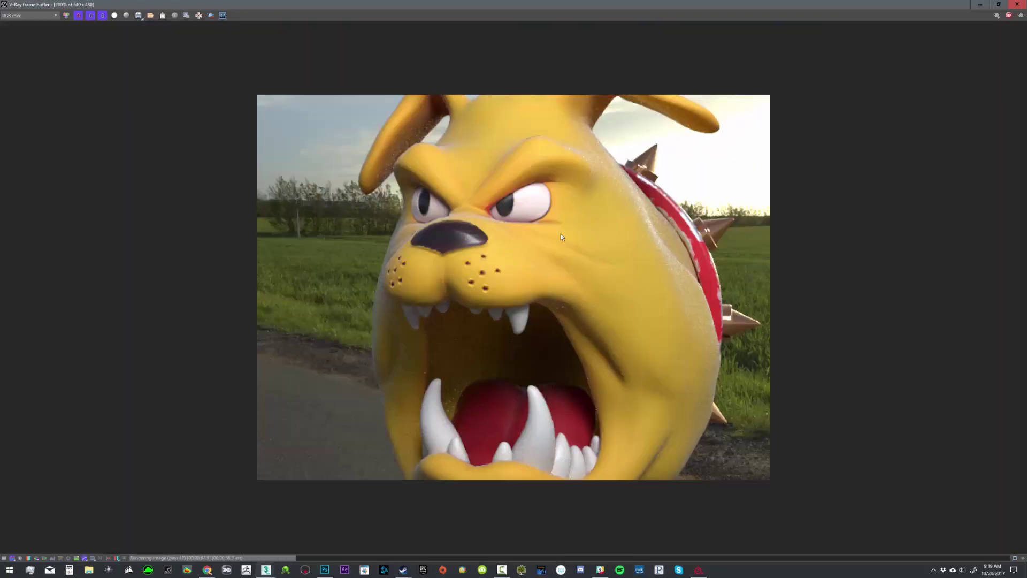
Switch to Substance Painter and match the bulldog's view and lighting to compare its painted roughness with the render
left_click(698, 569)
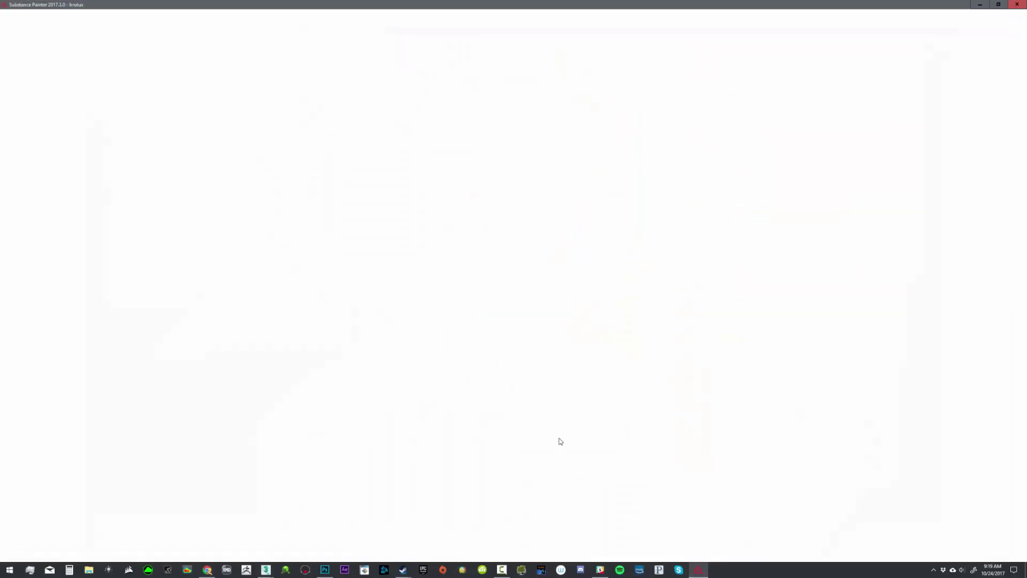
left_click_drag(342, 210, 377, 207, "alt")
right_click_drag(377, 207, 328, 210, "alt")
middle_click_drag(328, 211, 367, 248, "alt")
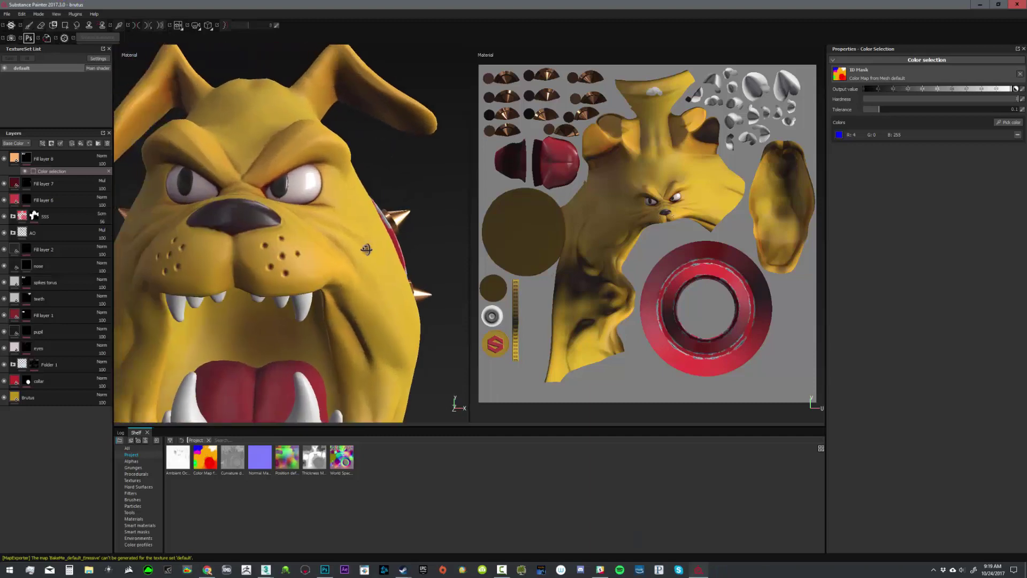
left_click_drag(367, 248, 348, 238, "alt")
mouse_move(348, 238)
right_mouse_down("shift")
mouse_move(366, 237)
mouse_move(377, 261)
right_mouse_up("shift")
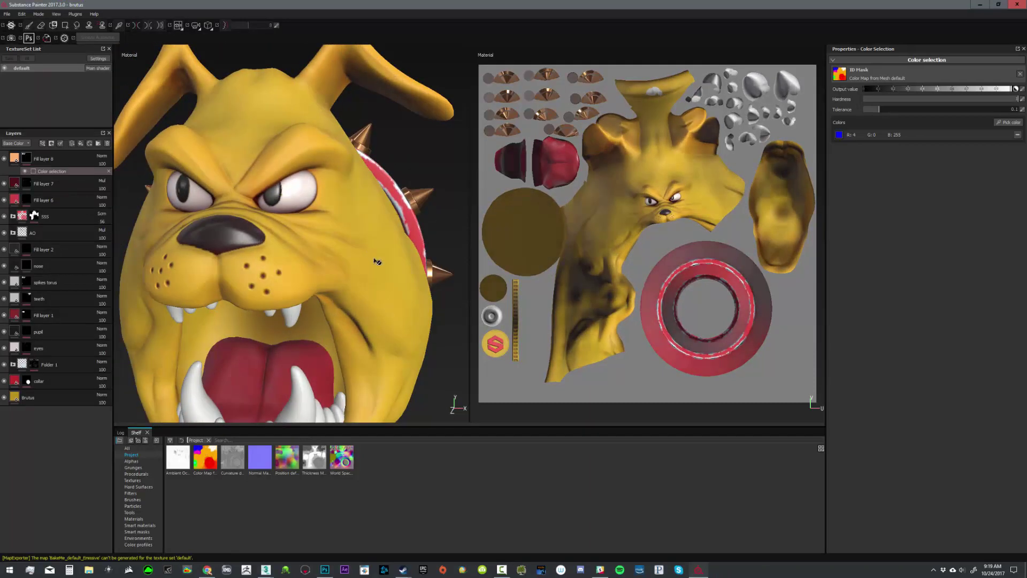
Switch back to 3ds Max, close the V-Ray frame buffer and cancel the running render
key("alt+Tab")
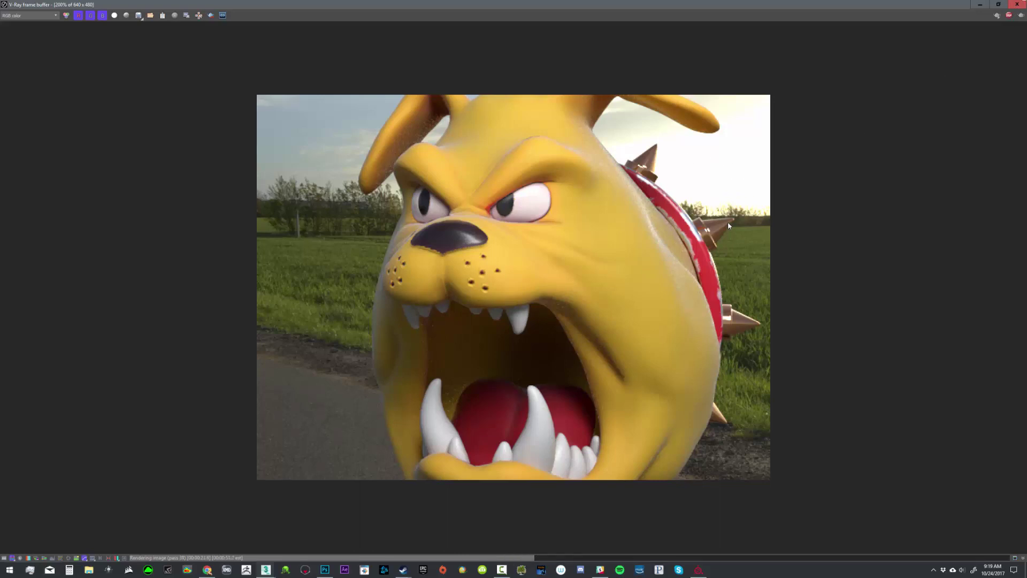
left_click(1016, 5)
left_click(890, 77)
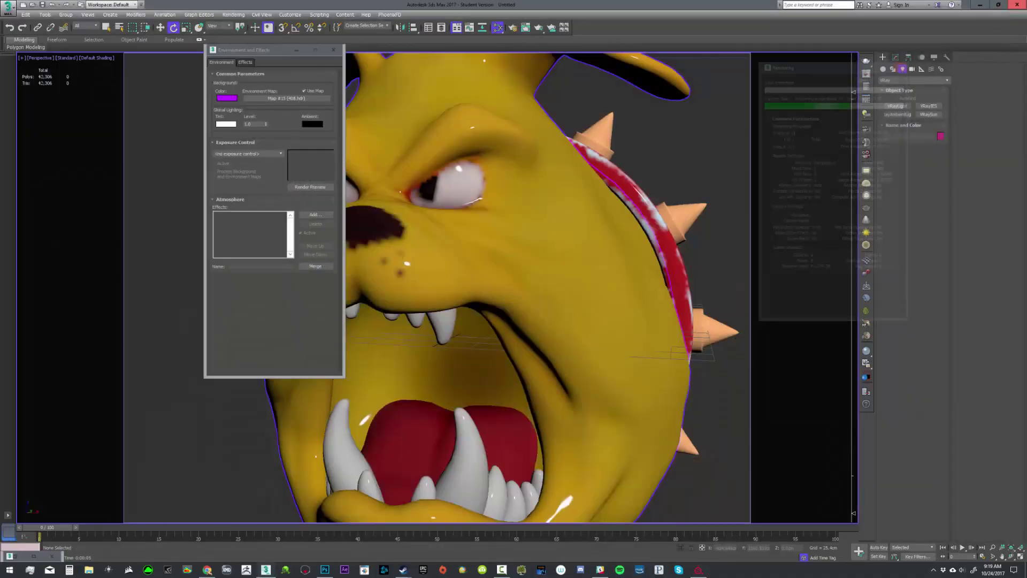
Rearrange the material graph, moving the metalness Bitmap and Color Correction nodes up and spacing the normal map below for a free gap
key("m")
scroll(494, 233, "down", 5)
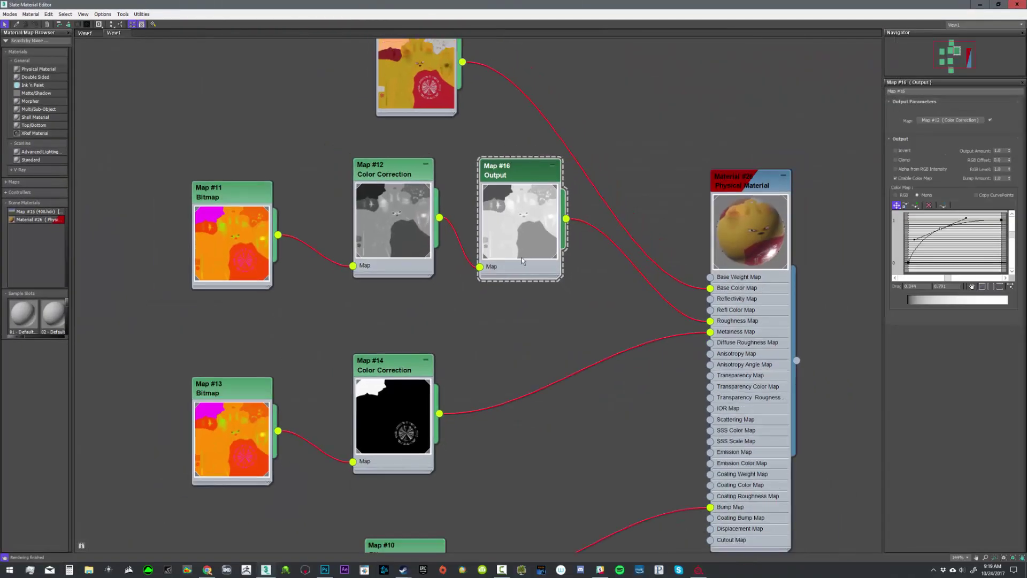
left_click_drag(389, 389, 389, 407)
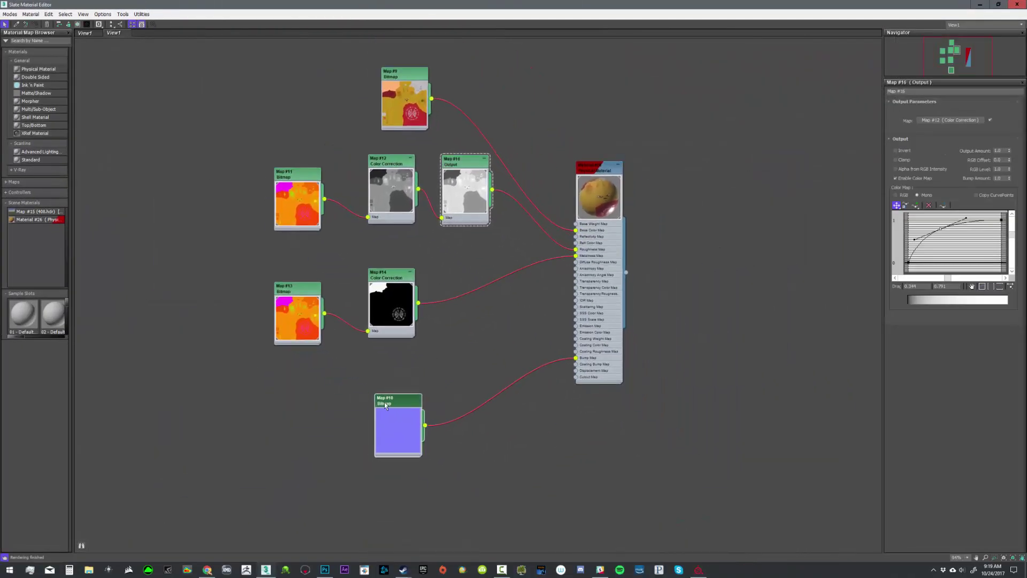
scroll(440, 363, "up", 2)
middle_click_drag(443, 318, 429, 344)
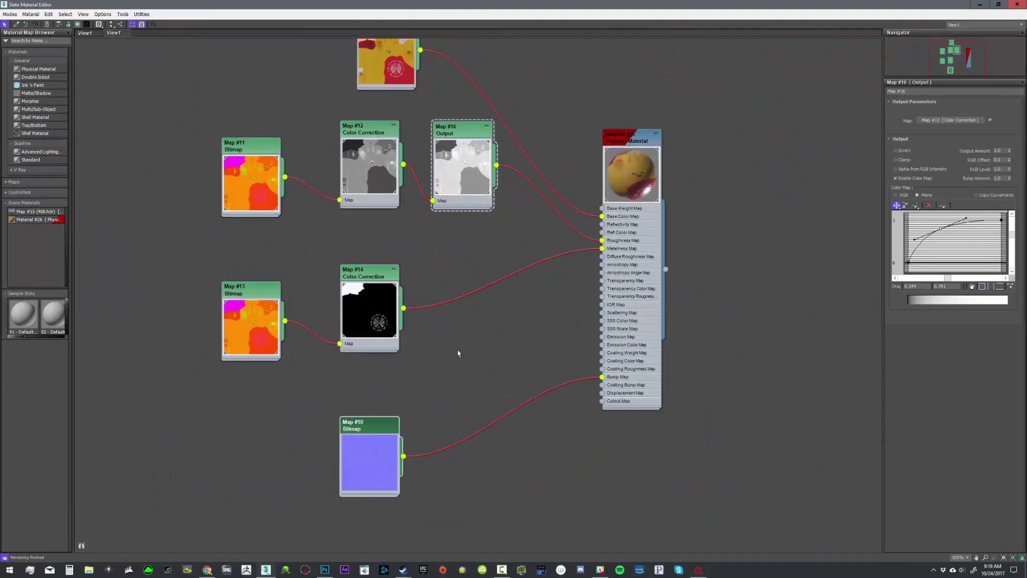
left_click_drag(376, 273, 376, 247)
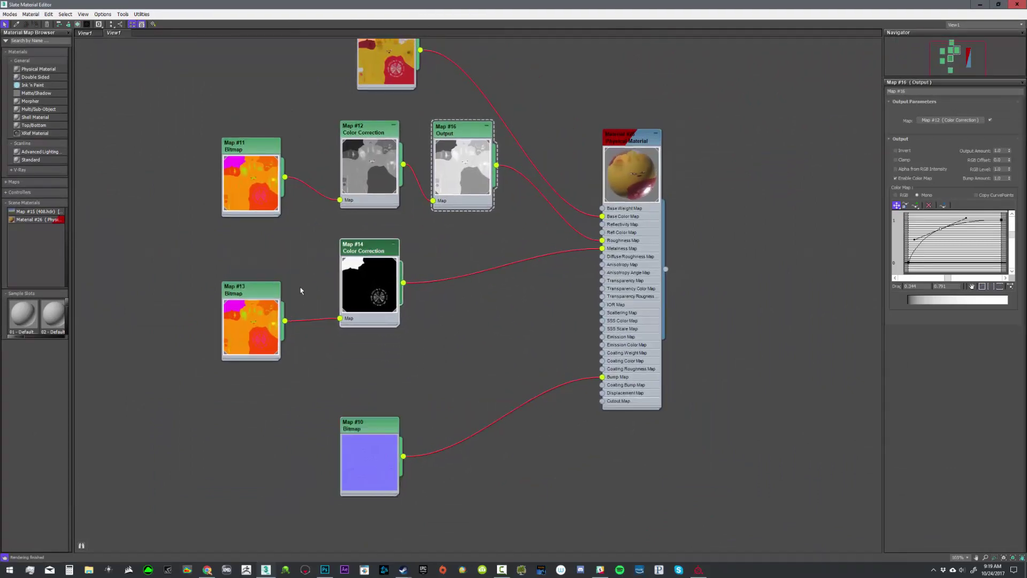
left_click_drag(264, 292, 255, 257)
middle_click_drag(474, 176, 437, 280)
left_click_drag(350, 120, 347, 81)
middle_click_drag(358, 525, 357, 357)
left_click_drag(342, 365, 341, 373)
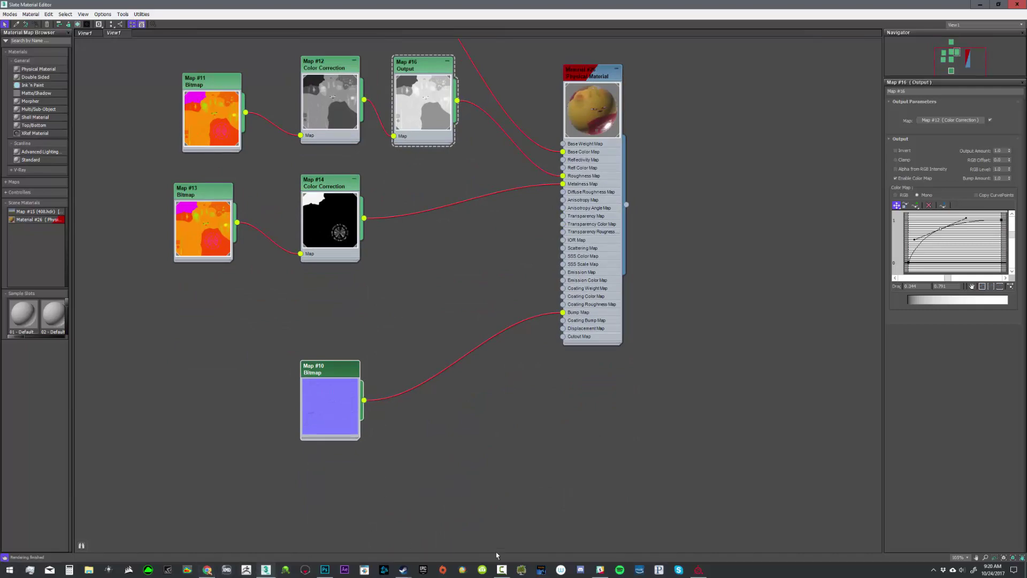
Switch to Substance Painter and examine the baked thickness map among the project's textures
left_click(698, 570)
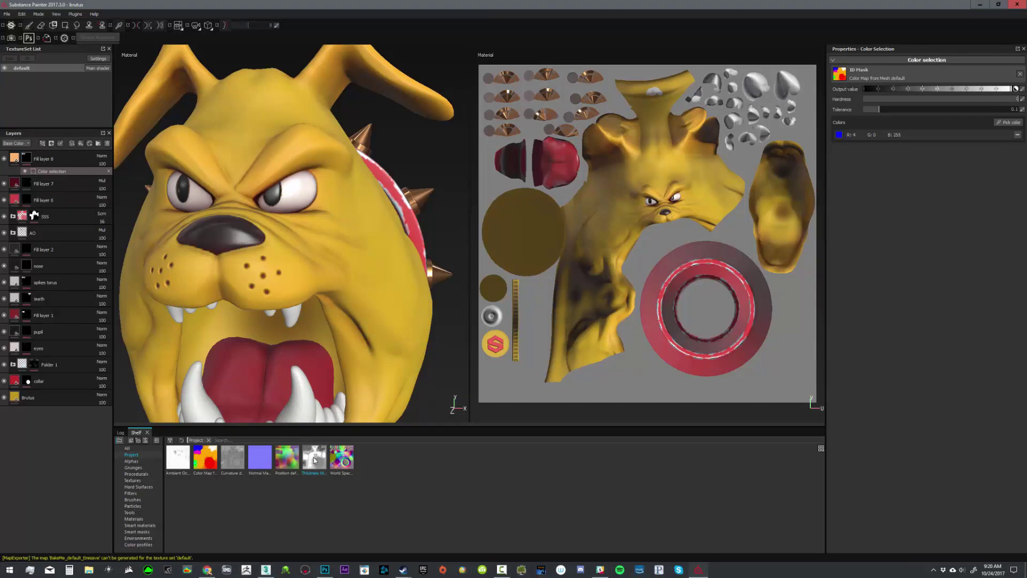
mouse_move(315, 460)
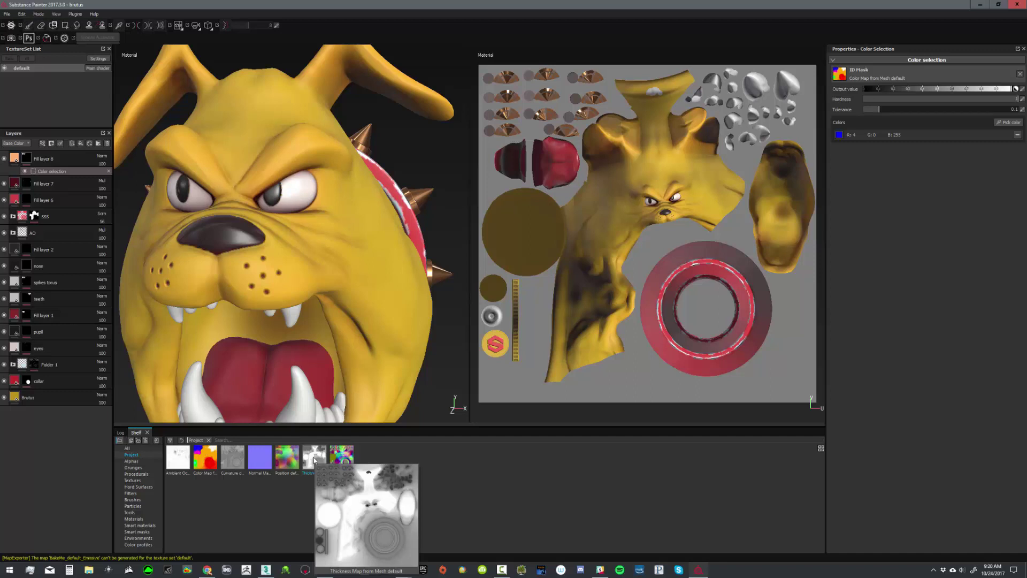
left_click(980, 5)
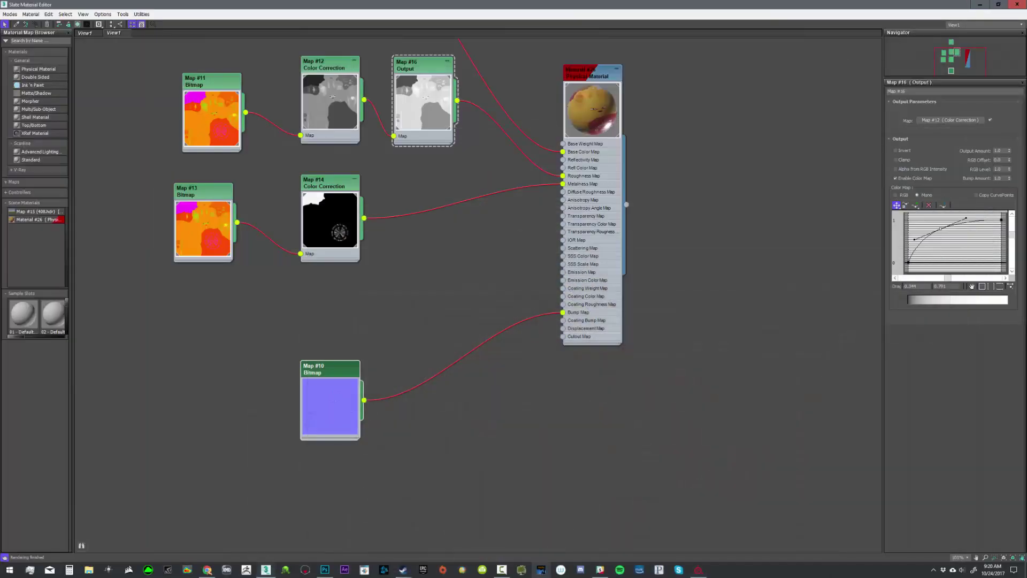
left_click(698, 569)
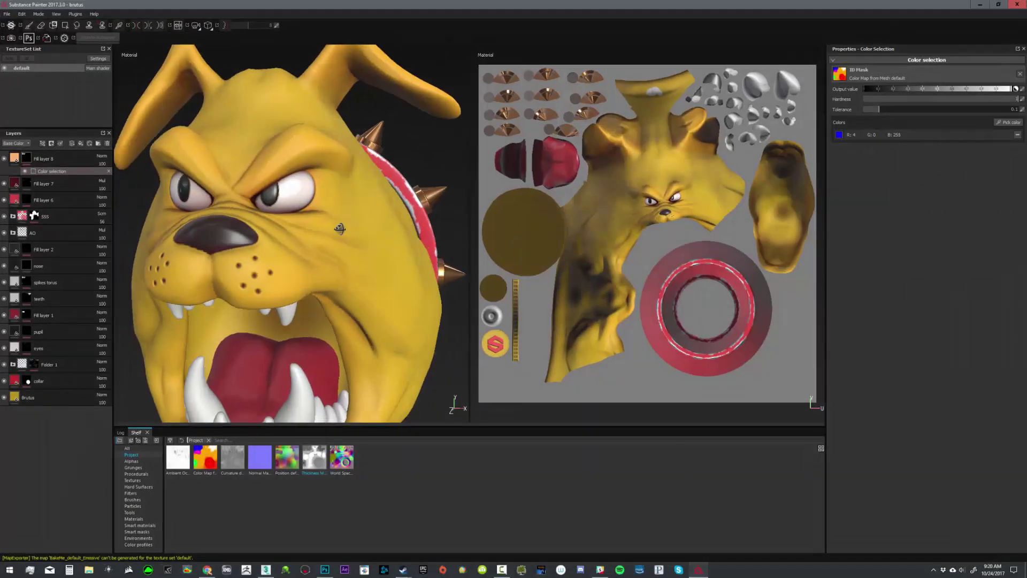
left_click_drag(340, 229, 329, 206, "alt")
key("ctrl+shift+e")
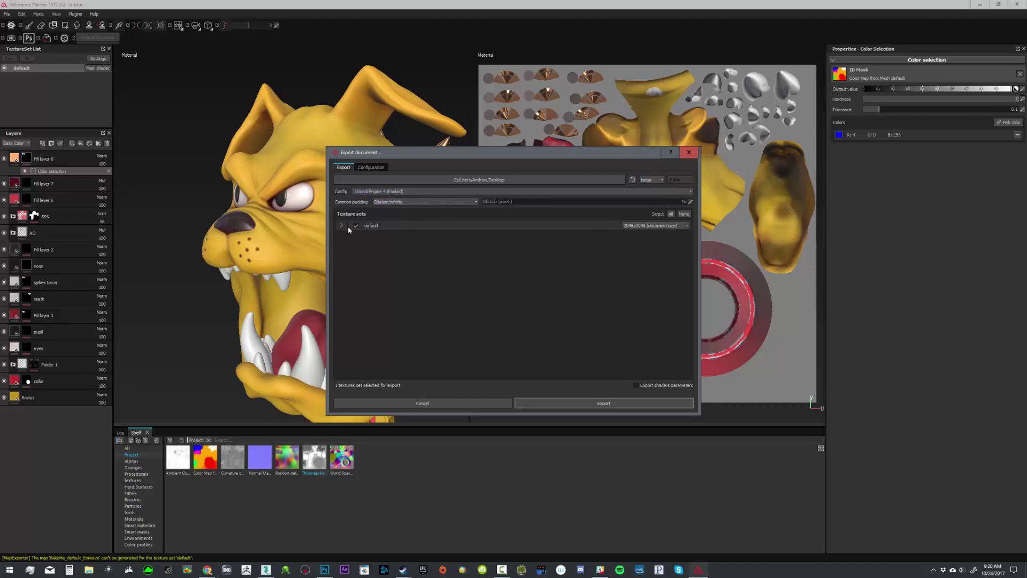
left_click(404, 195)
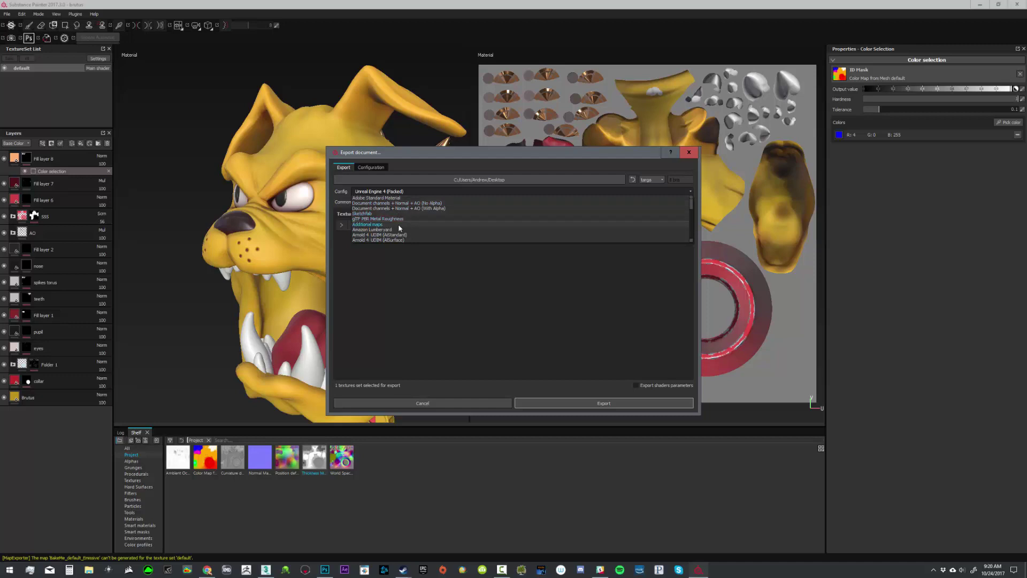
left_click(398, 223)
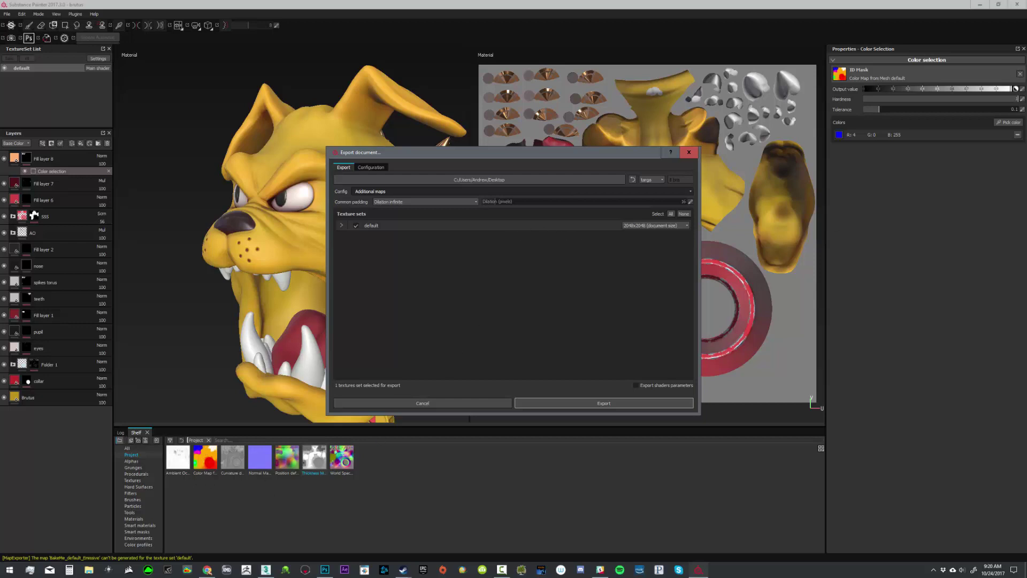
left_click(689, 153)
Check the texture set's baked maps and export the default set to the desktop with the Additional maps configuration
left_click(98, 58)
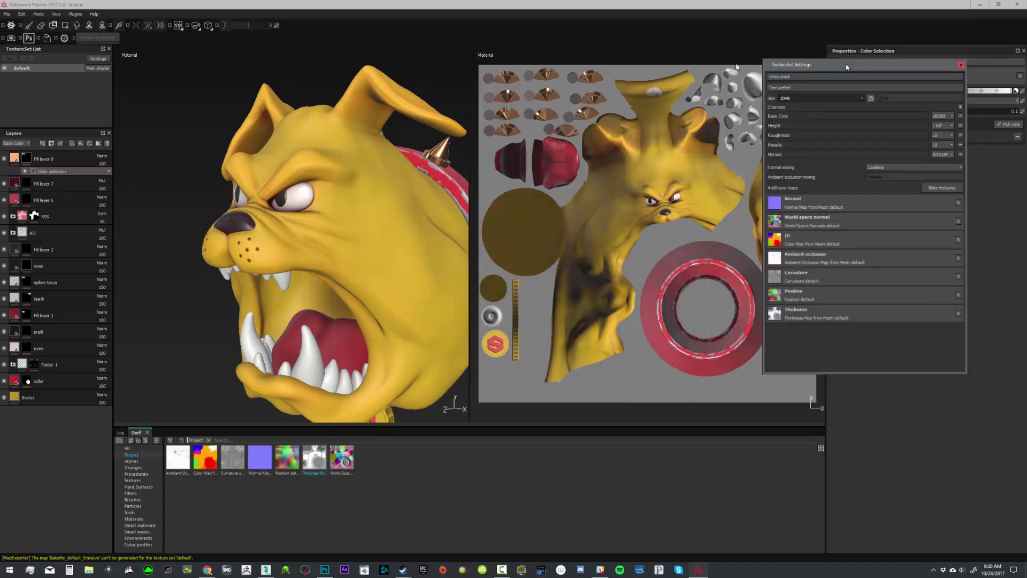
left_click_drag(862, 65, 1026, 119)
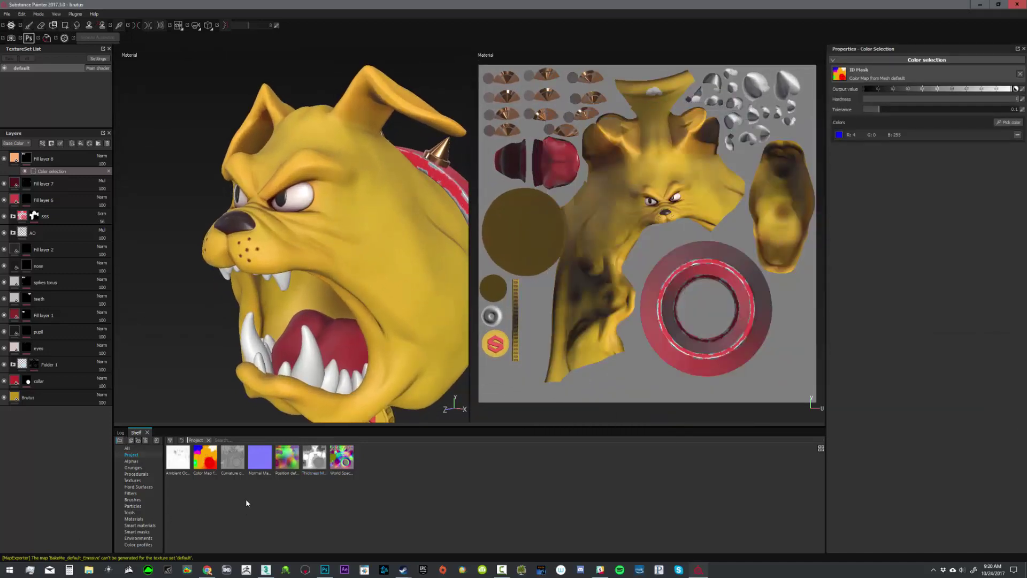
key("ctrl+shift+e")
left_click(400, 192)
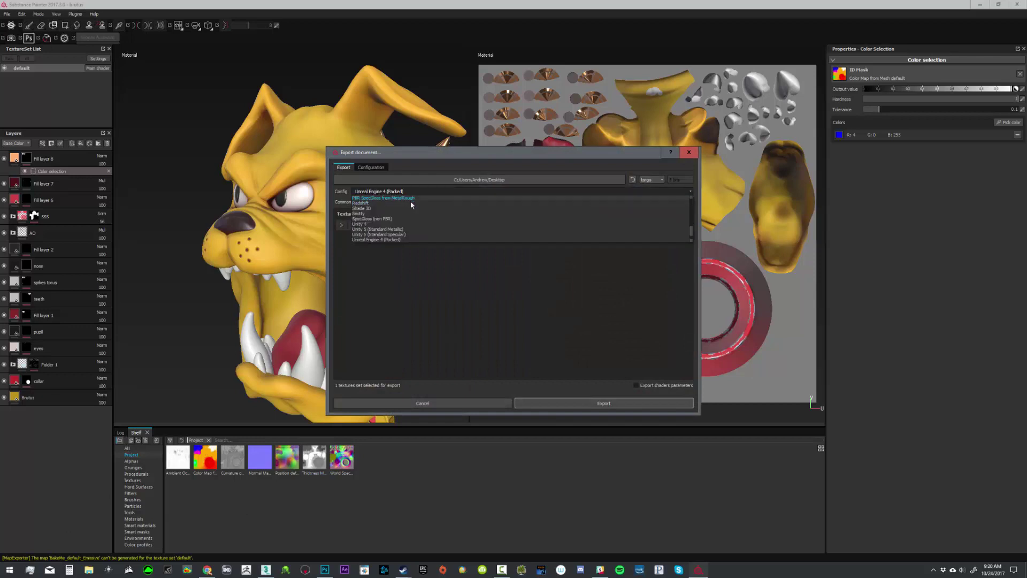
left_click(375, 224)
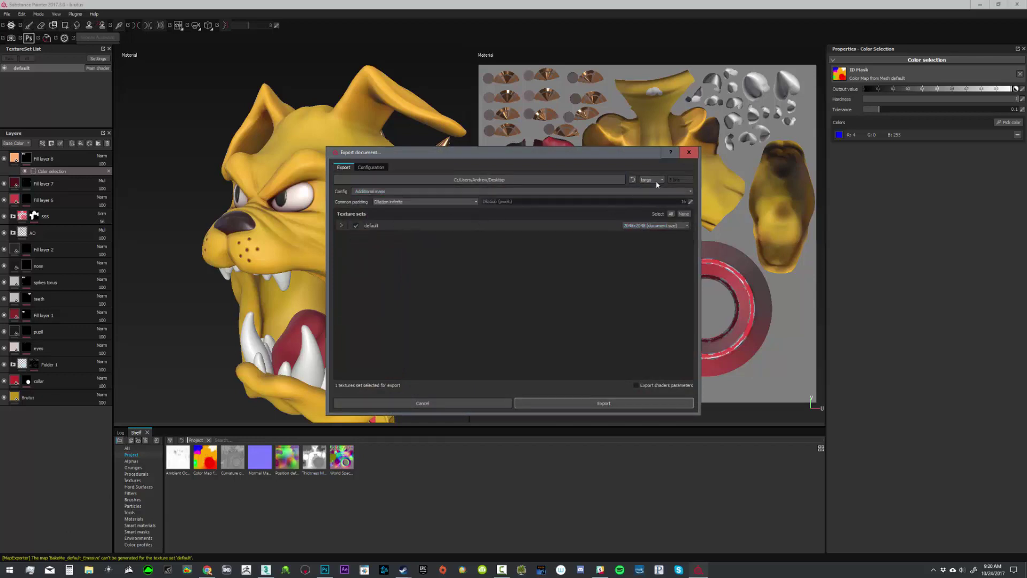
left_click(605, 403)
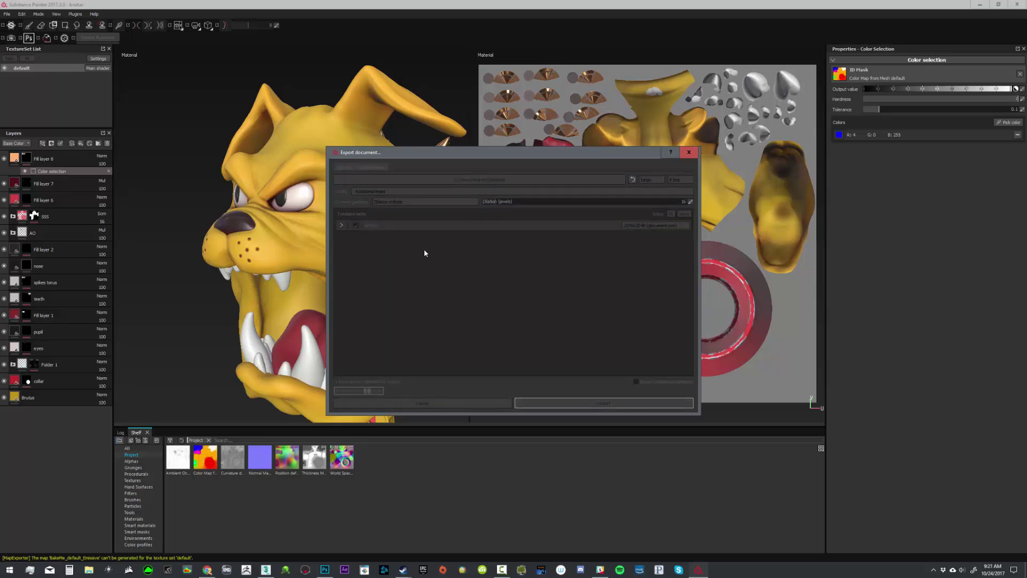
left_click(535, 292)
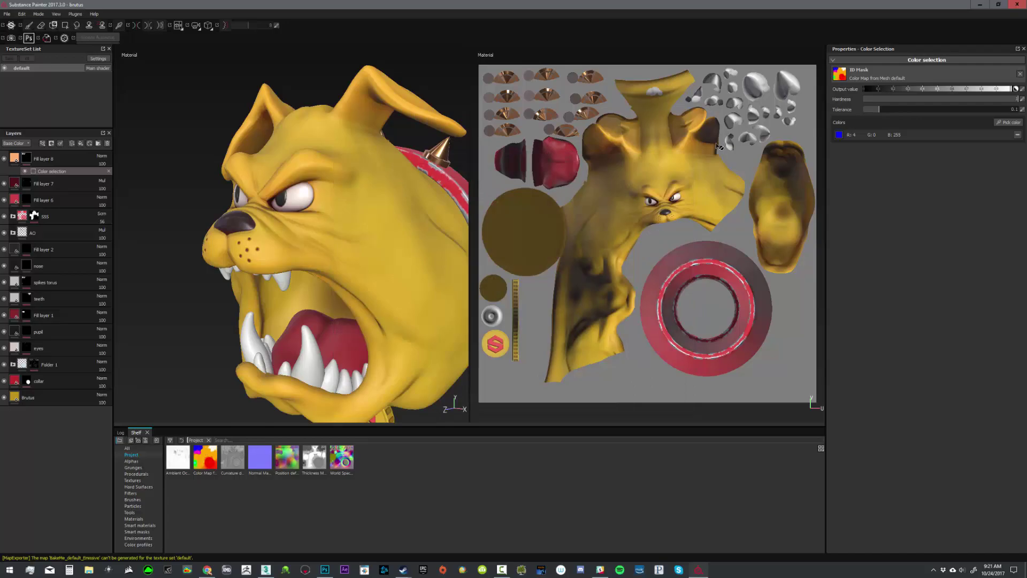
Minimize the open windows to reach the desktop and set the default_thickness file apart from the other exported maps
left_click(980, 5)
left_click(980, 4)
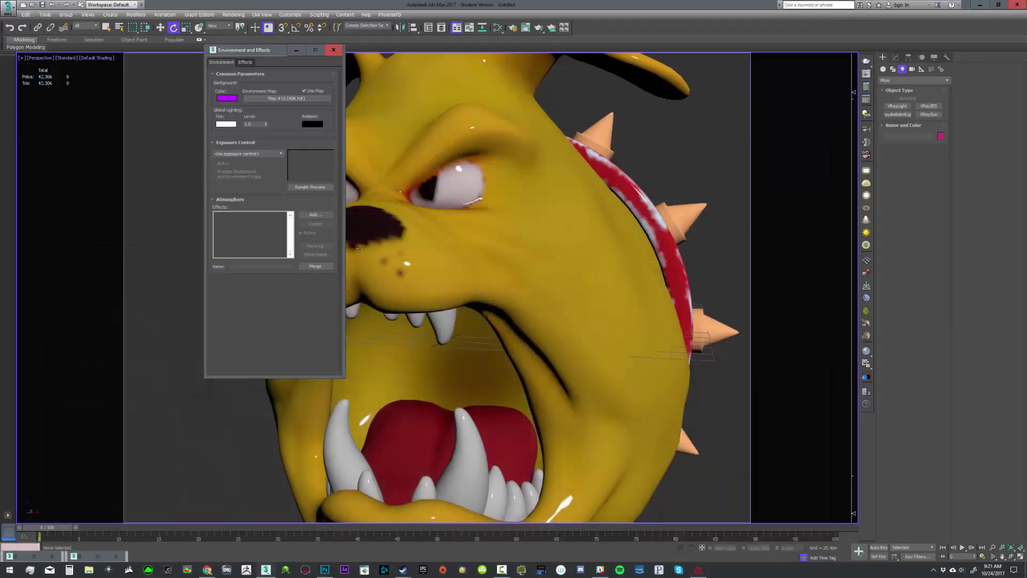
left_click(979, 4)
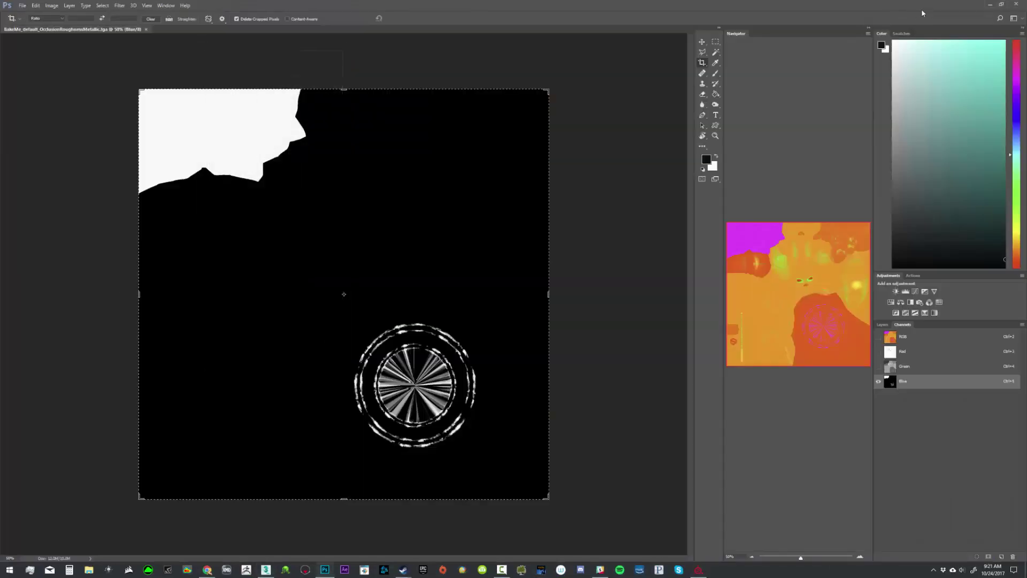
left_click(989, 4)
left_click(47, 190)
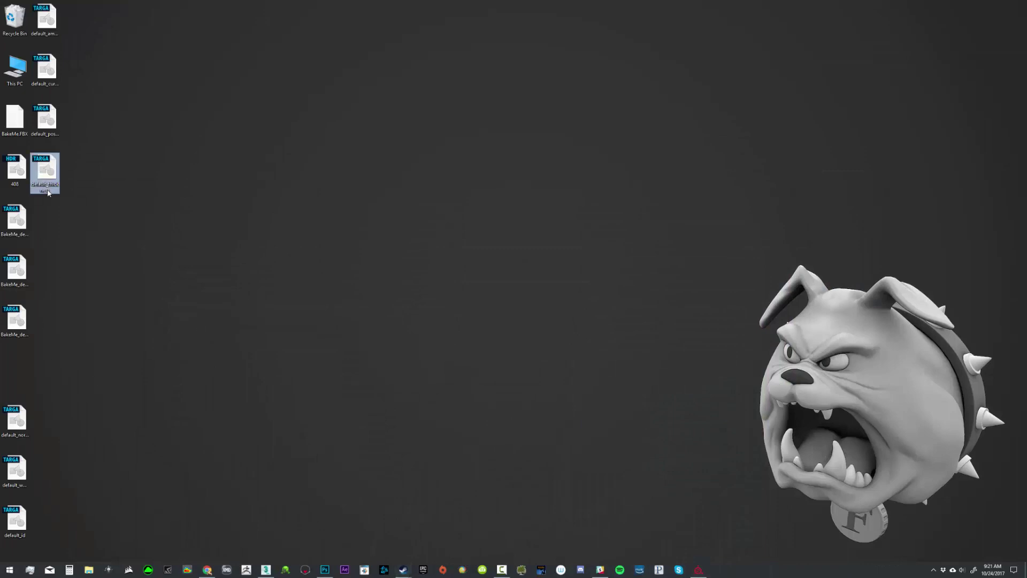
left_click_drag(205, 205, 218, 216)
Delete the other exported additional maps from the desktop and place the default_thickness file below the BakeMe textures
left_click_drag(79, 156, 18, 20)
left_click_drag(75, 403, 3, 544)
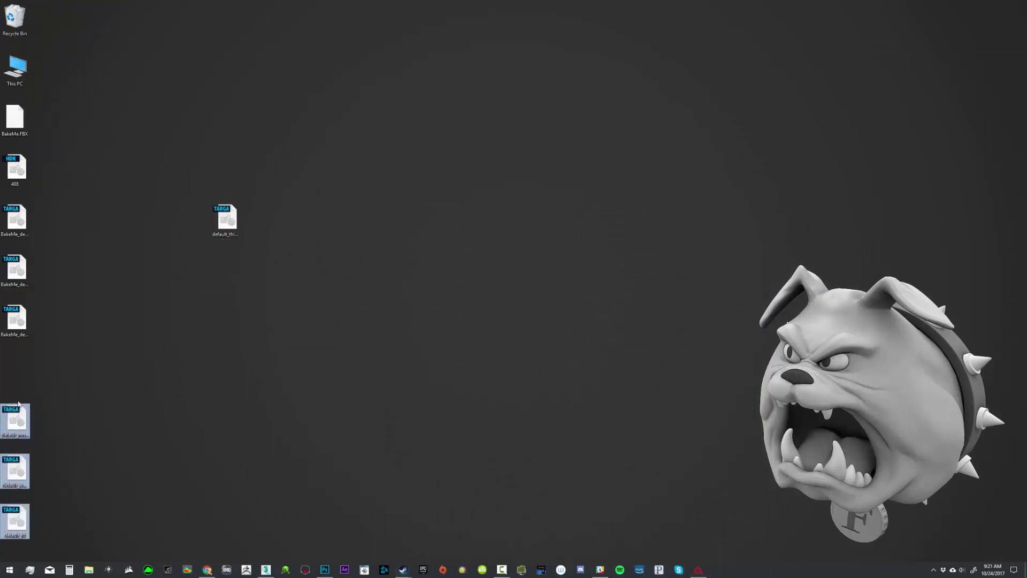
left_click_drag(11, 464, 17, 38)
left_click_drag(225, 217, 10, 359)
key("Delete")
left_click_drag(1, 301, 16, 369)
left_click(128, 309)
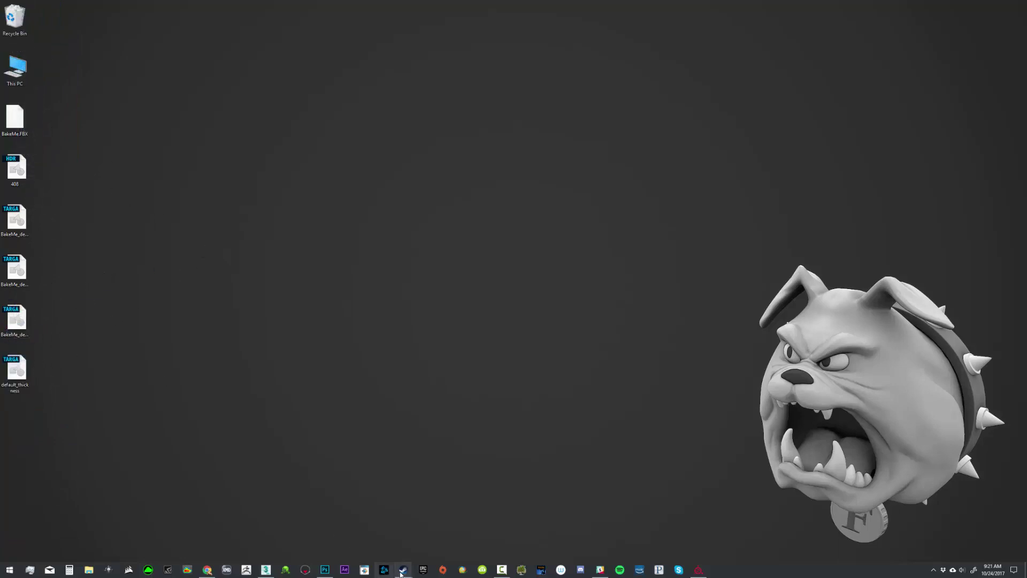
Switch to 3ds Max and connect a Bitmap node loaded with default_thickness to the Physical Material's Scattering Map input
left_click(265, 569)
scroll(562, 277, "up", 3)
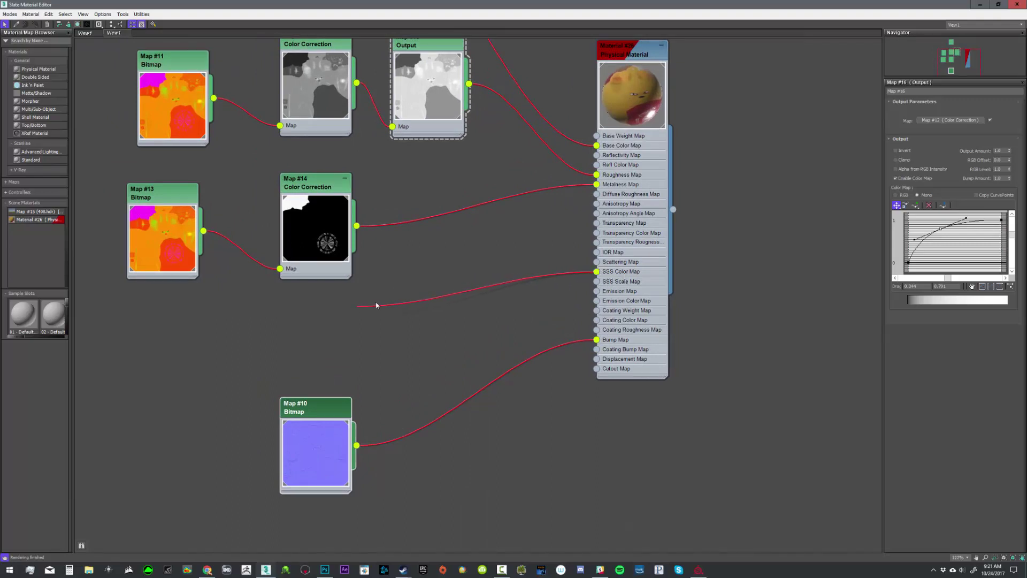
left_click_drag(597, 263, 364, 312)
mouse_move(393, 317)
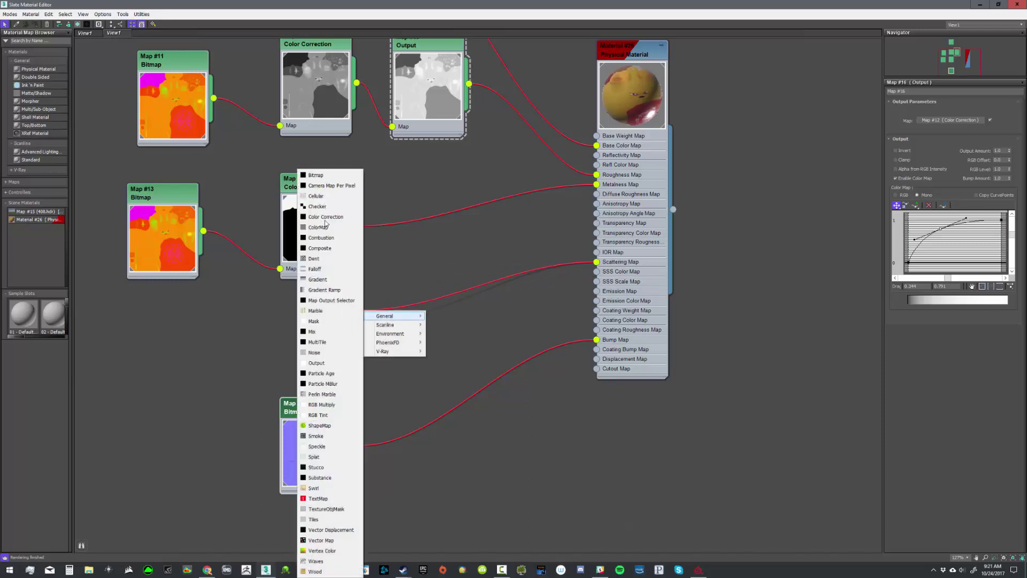
left_click(318, 175)
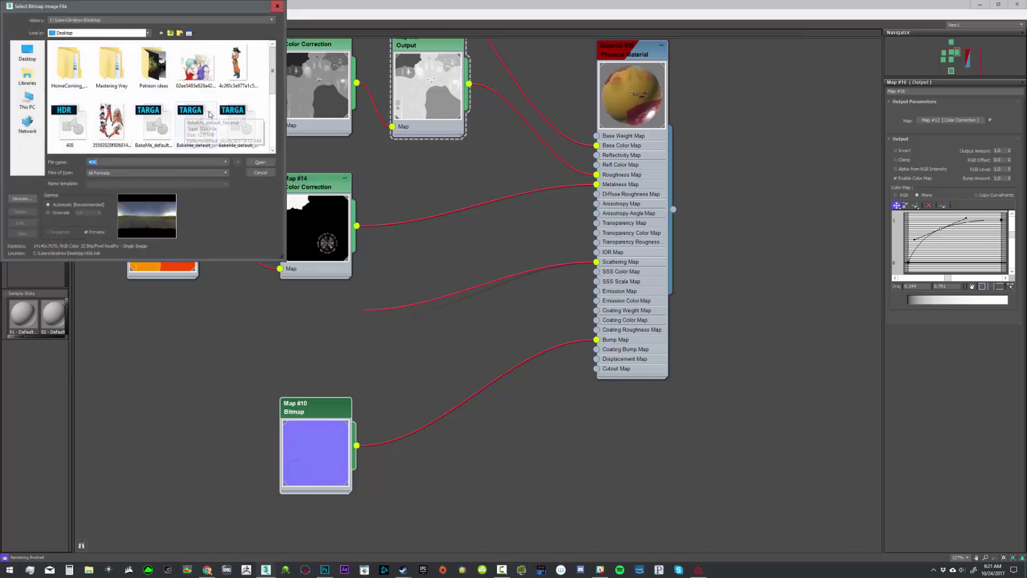
scroll(69, 80, "down", 1)
left_click(112, 124)
left_click(261, 162)
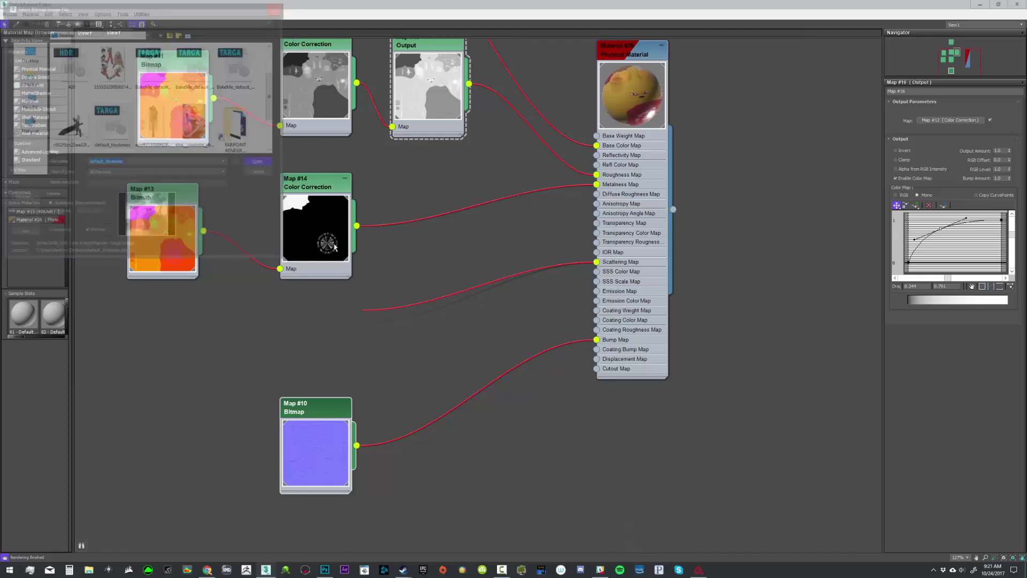
left_click_drag(355, 303, 193, 308)
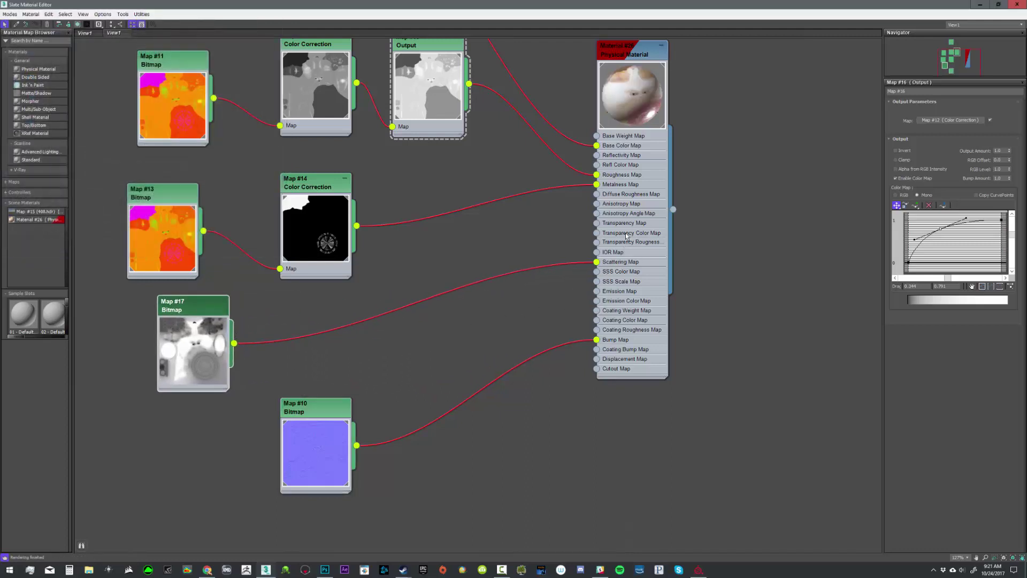
Move the open windows aside, frame the whole bulldog head and render it to check the scattering effect
left_click_drag(568, 4, 1026, 161)
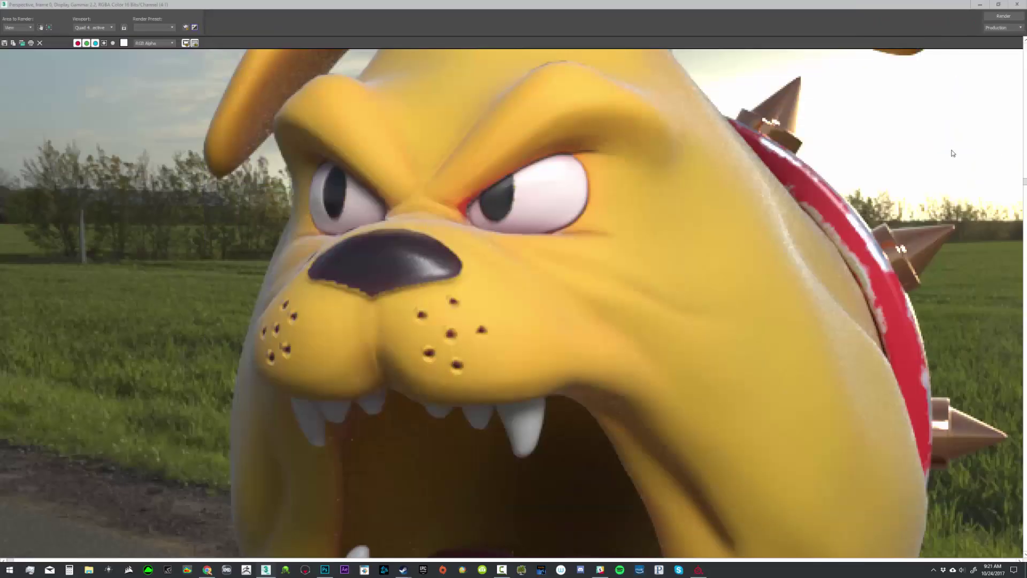
scroll(814, 236, "down", 2)
scroll(670, 244, "up", 3)
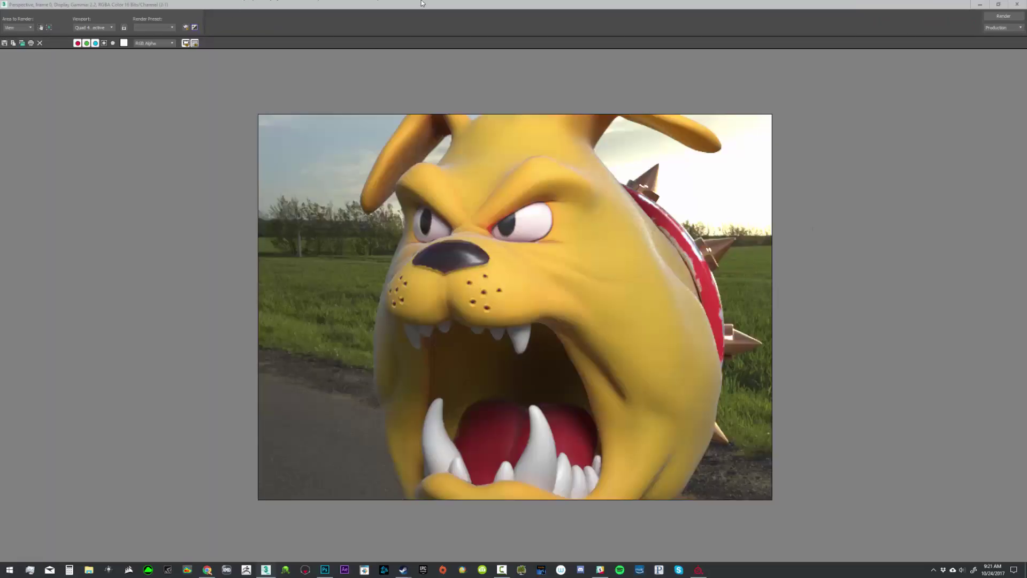
left_click_drag(422, 3, 291, 111)
left_click(437, 113)
scroll(534, 144, "down", 3)
middle_click_drag(534, 144, 494, 164)
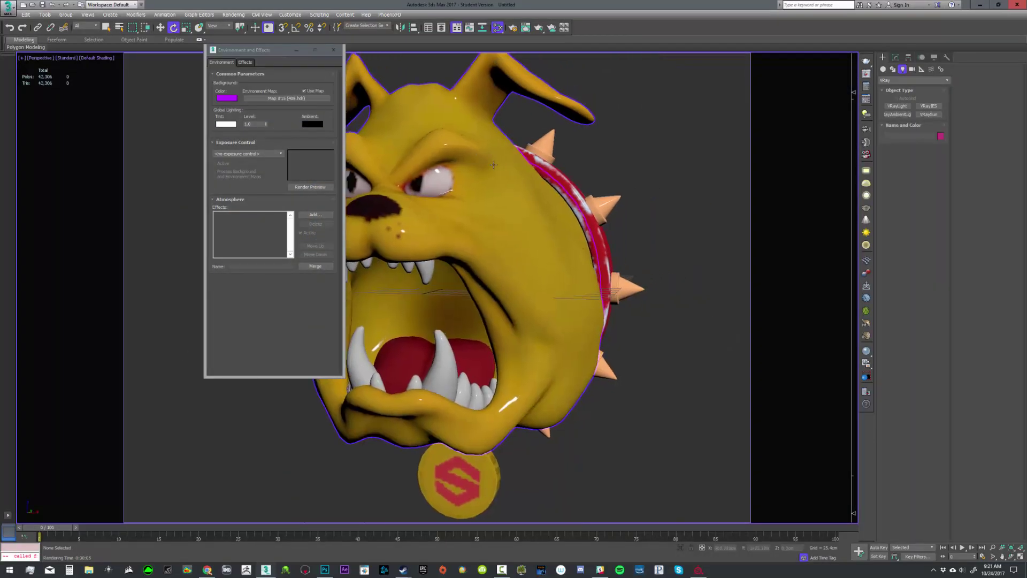
scroll(493, 164, "down", 2)
key("shift+q")
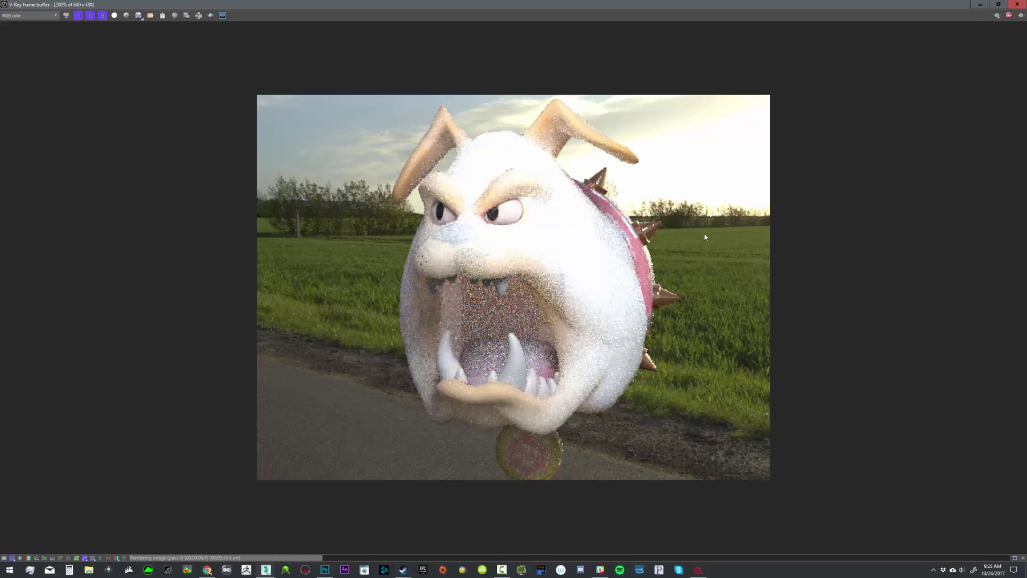
left_click(1019, 4)
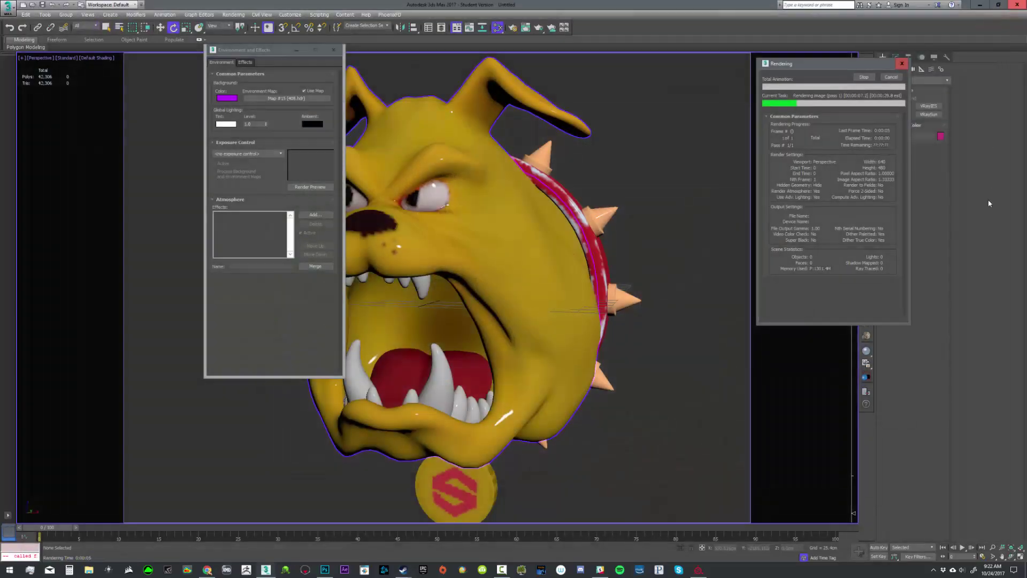
Cancel the render and insert an Output map between the default_thickness bitmap and the Physical Material's Scattering Map input
left_click(893, 78)
key("m")
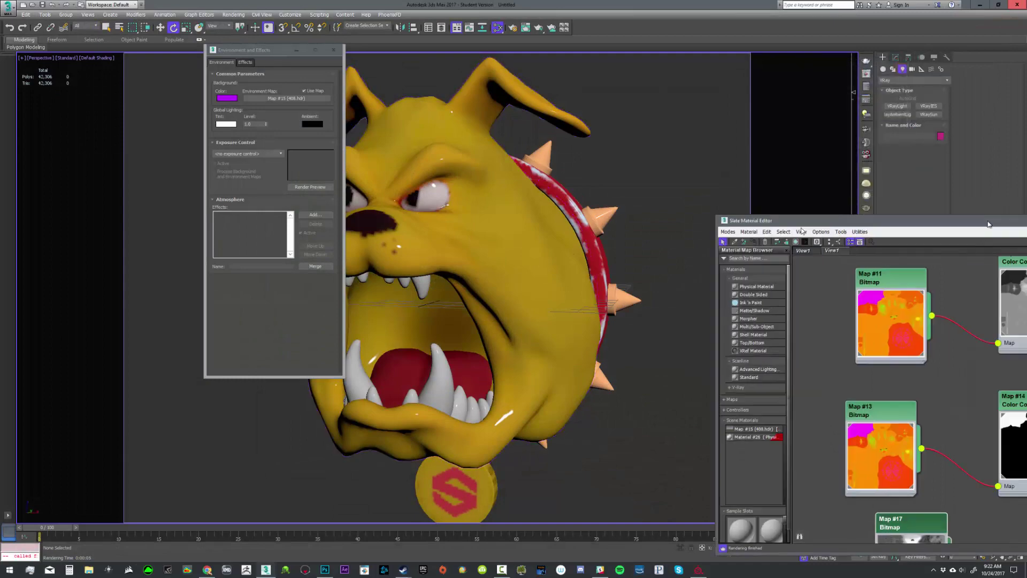
double_click(988, 224)
scroll(161, 350, "up", 1)
left_click_drag(238, 349, 248, 361)
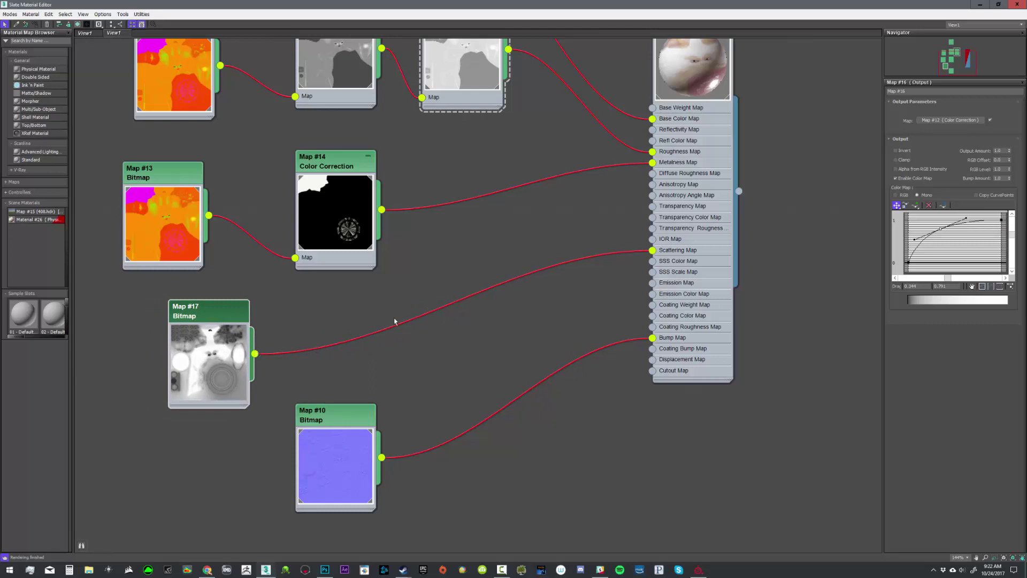
double_click(191, 320)
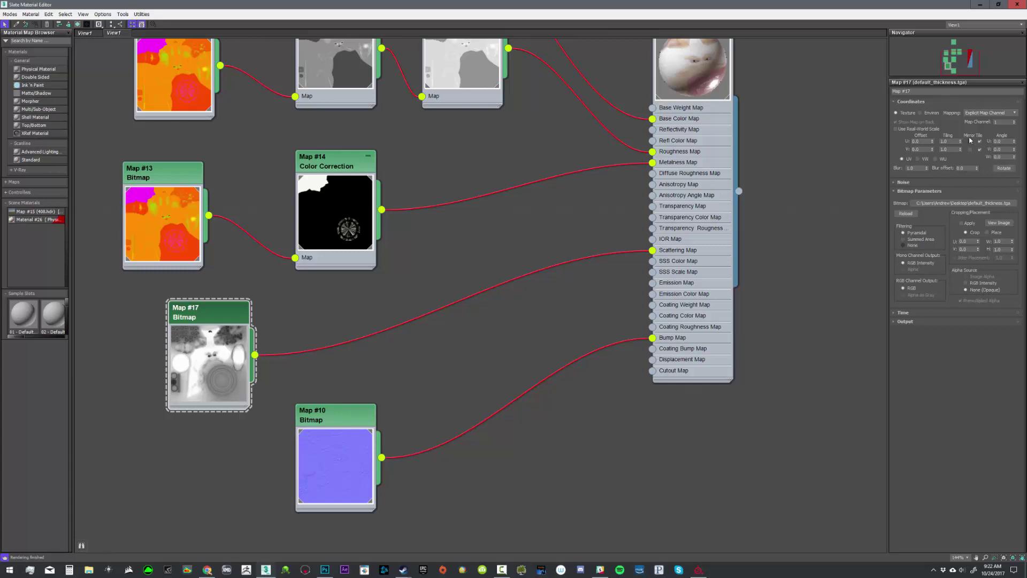
left_click_drag(328, 306, 328, 306)
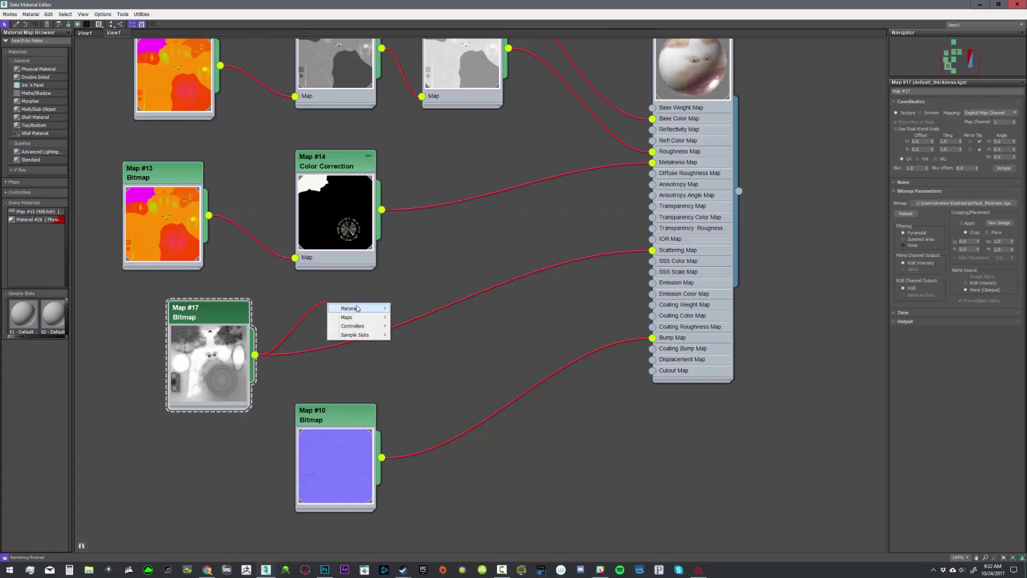
mouse_move(360, 310)
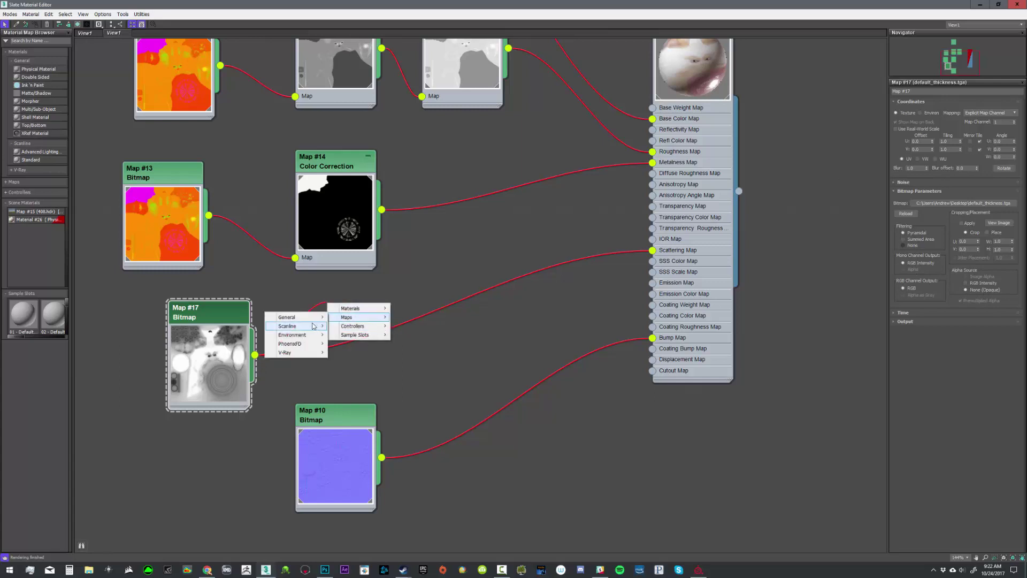
mouse_move(300, 317)
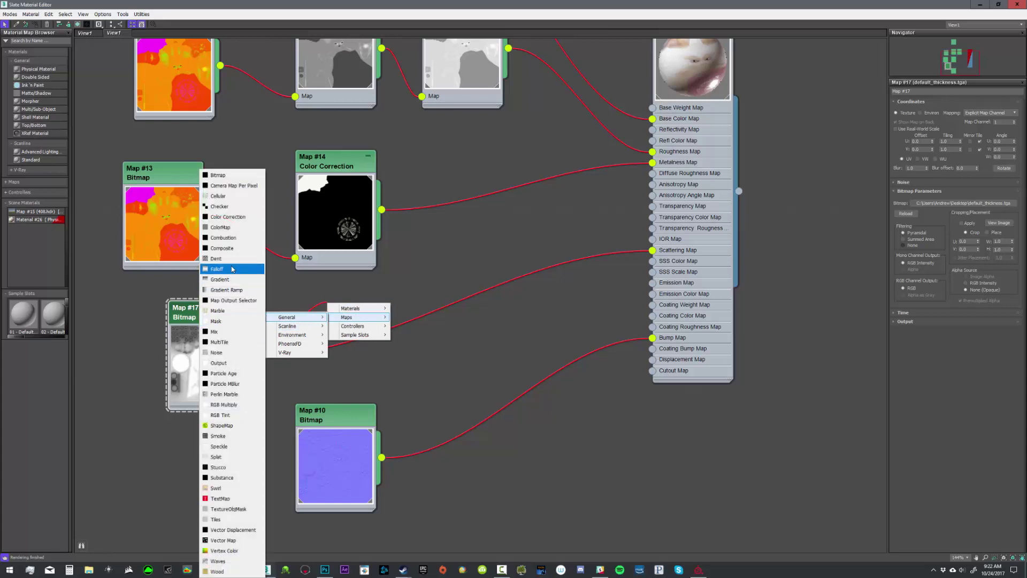
left_click(232, 363)
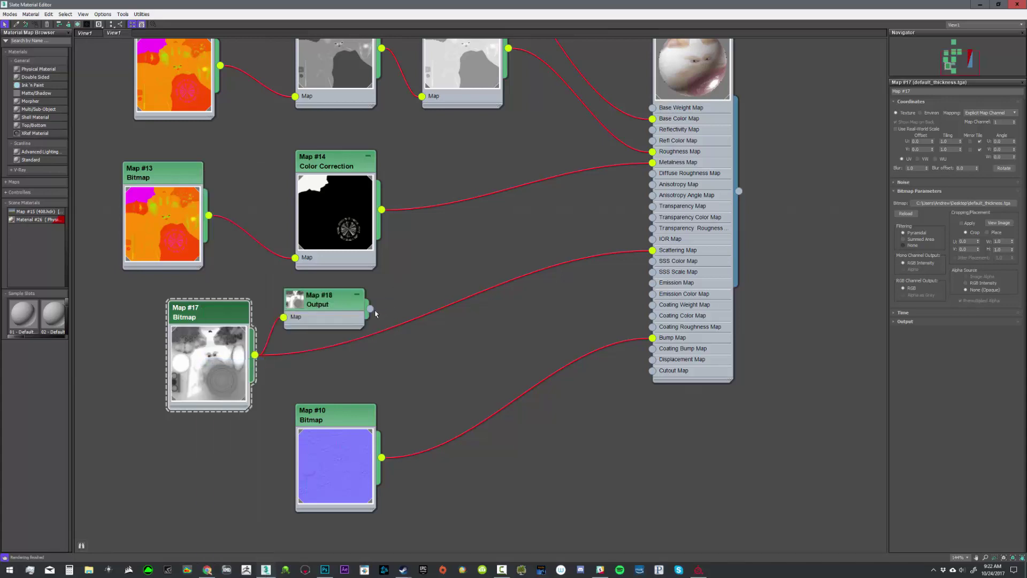
left_click_drag(626, 270, 652, 250)
Invert the thickness map in its Output node and arrange the thickness and bump nodes so they no longer overlap
double_click(295, 299)
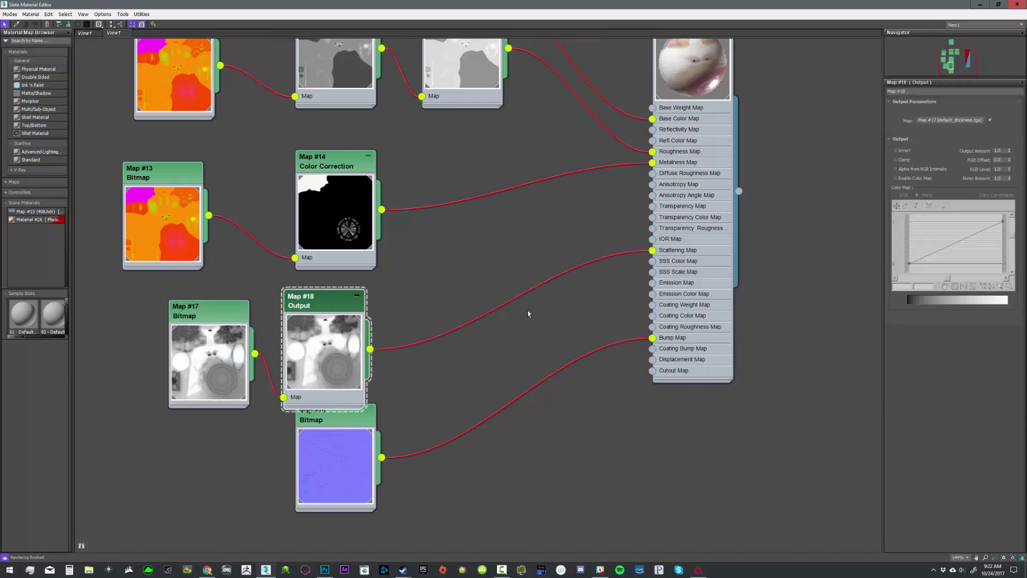
left_click(894, 151)
left_click_drag(190, 310, 144, 299)
mouse_move(321, 304)
left_mouse_down()
mouse_move(321, 289)
mouse_move(333, 291)
left_mouse_up()
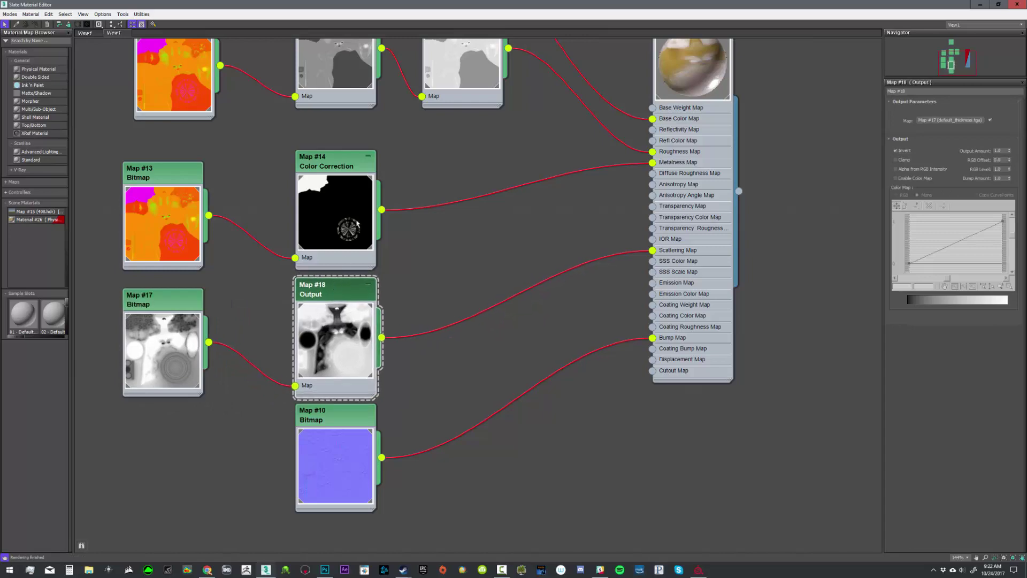
middle_click_drag(345, 418, 425, 214)
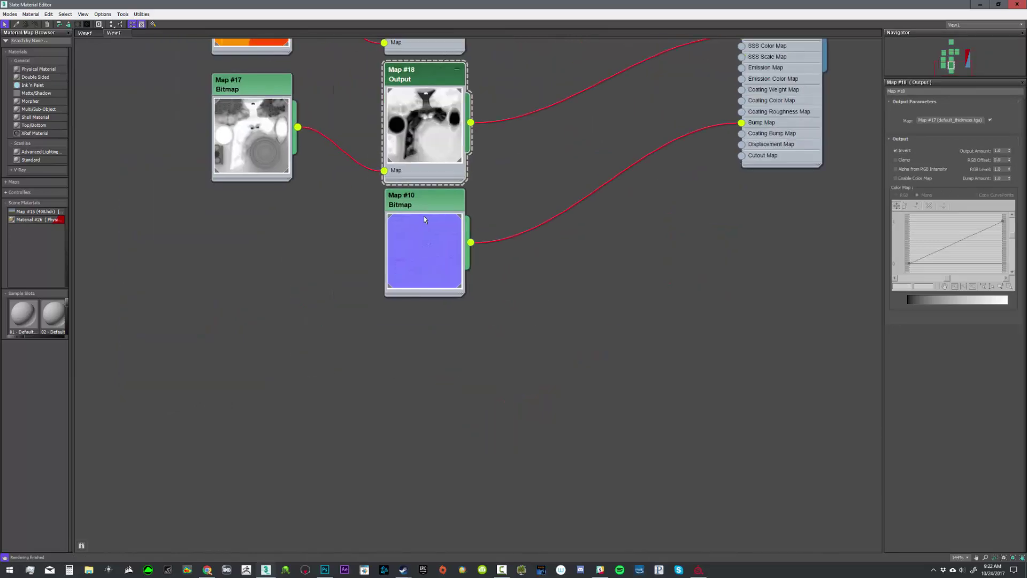
left_click_drag(425, 214, 425, 377)
middle_click_drag(478, 121, 459, 251)
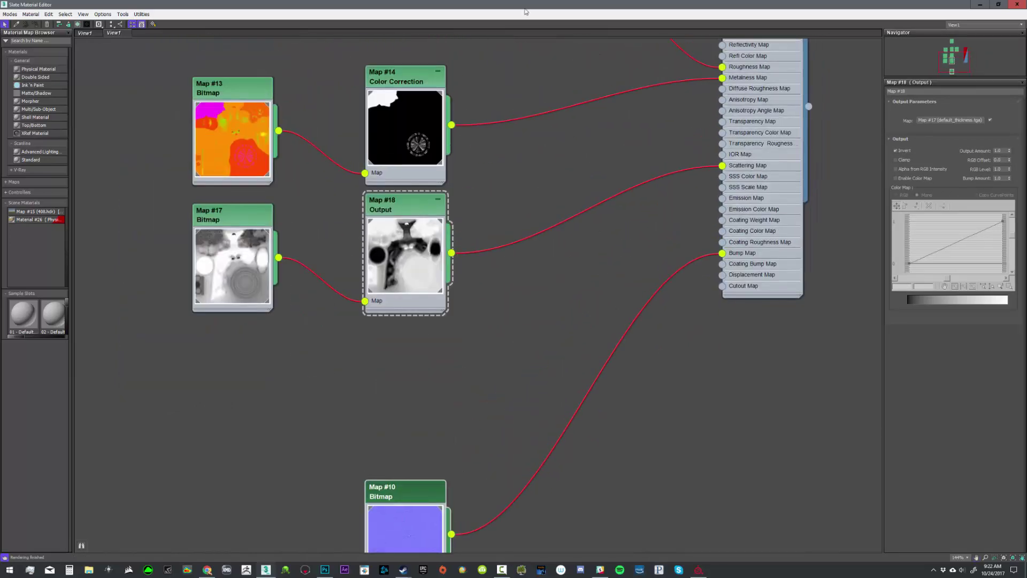
Move the material editor aside, render the head to inspect the inverted scattering, and cancel the render
left_click_drag(526, 5, 1026, 160)
key("shift+q")
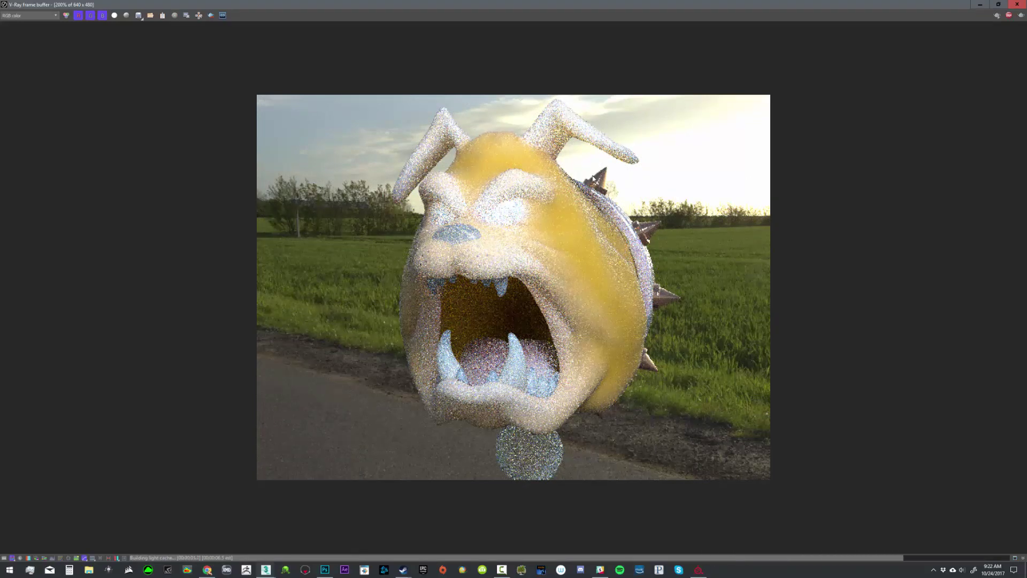
scroll(593, 179, "up", 1)
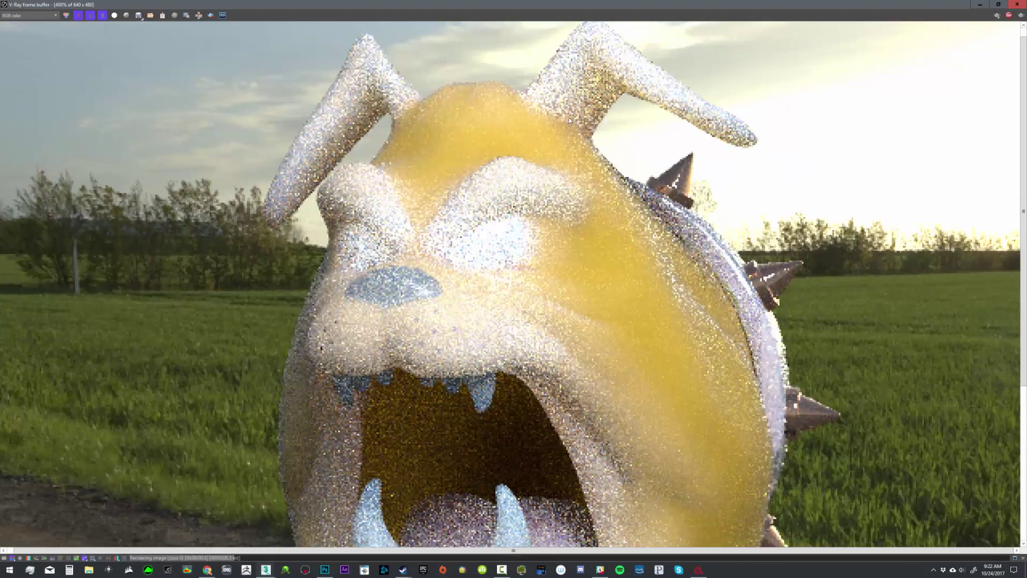
scroll(557, 144, "down", 1)
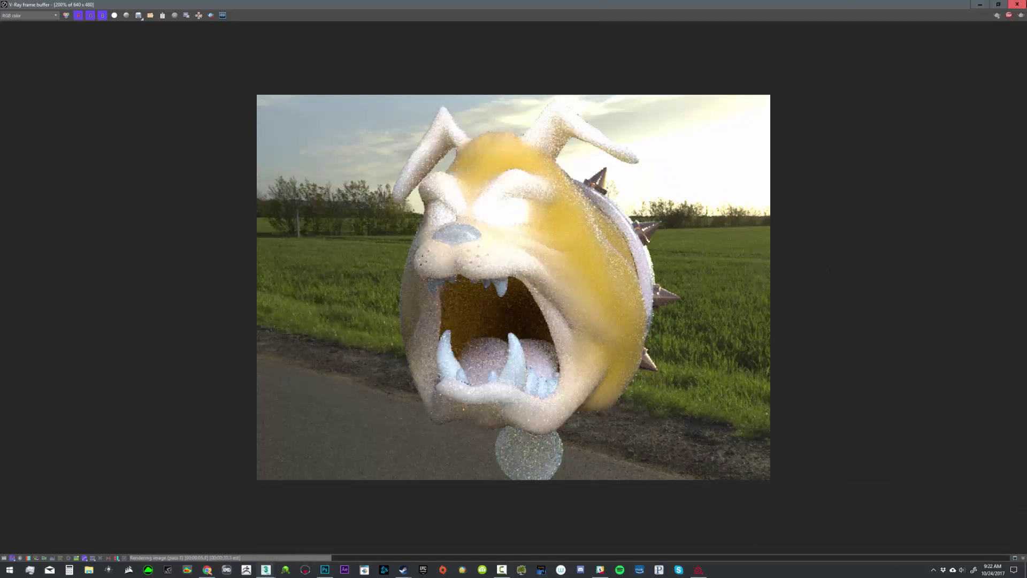
left_click(1018, 4)
left_click(893, 79)
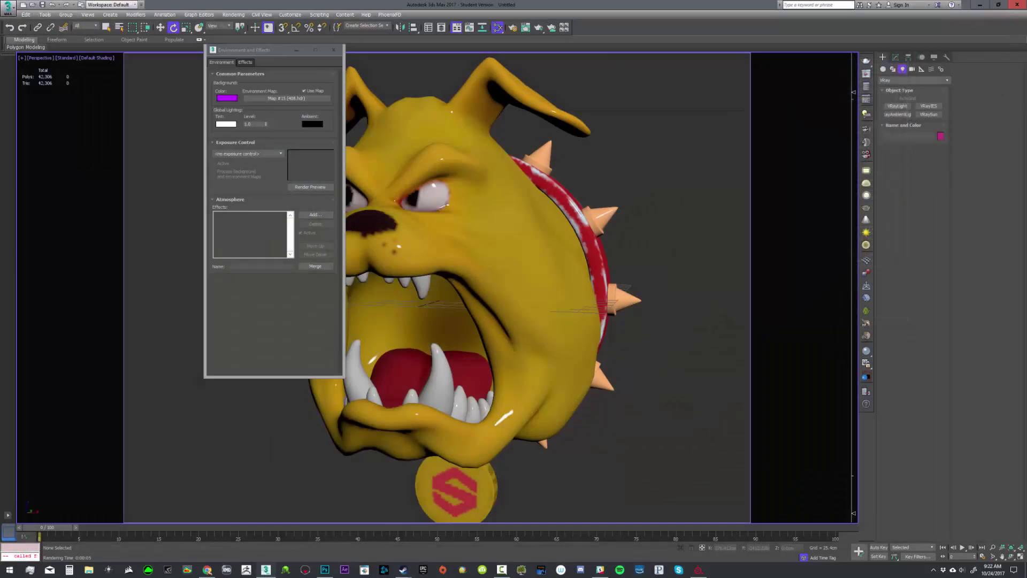
Enable the color map on the thickness Output node, add a Bezier-Smooth point mid-curve and pull it above the diagonal
key("m")
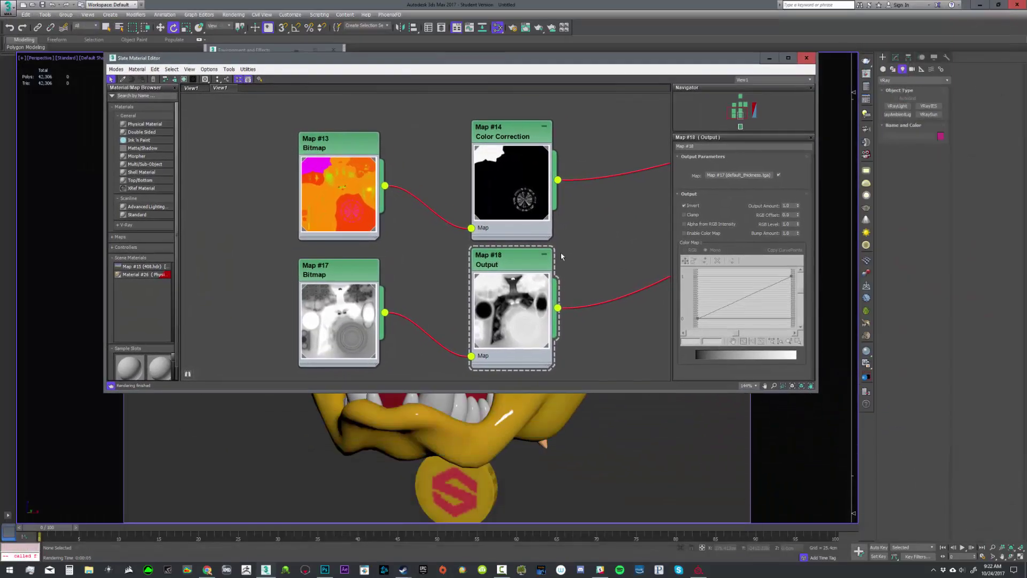
middle_click_drag(561, 256, 459, 215)
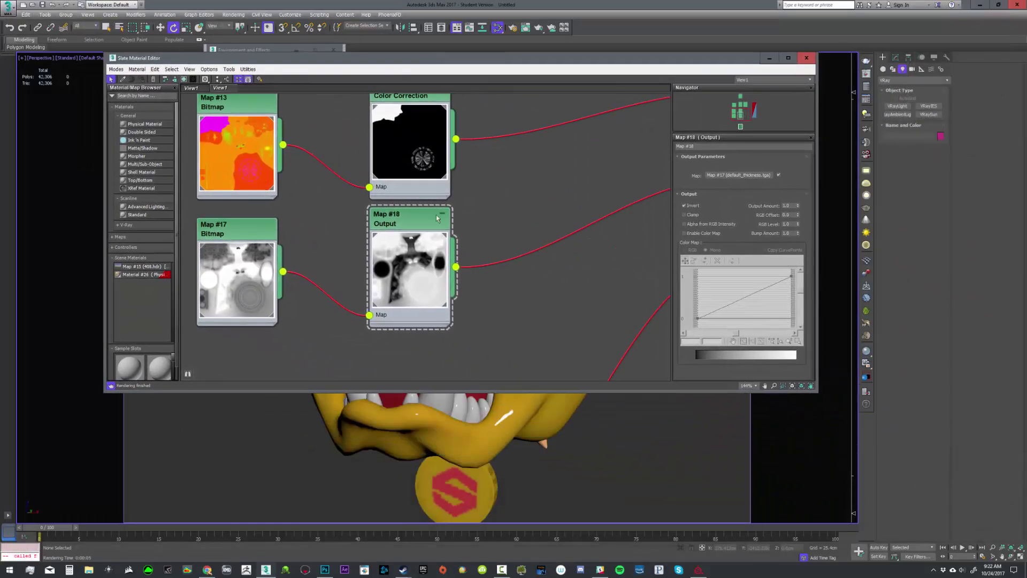
left_click(710, 234)
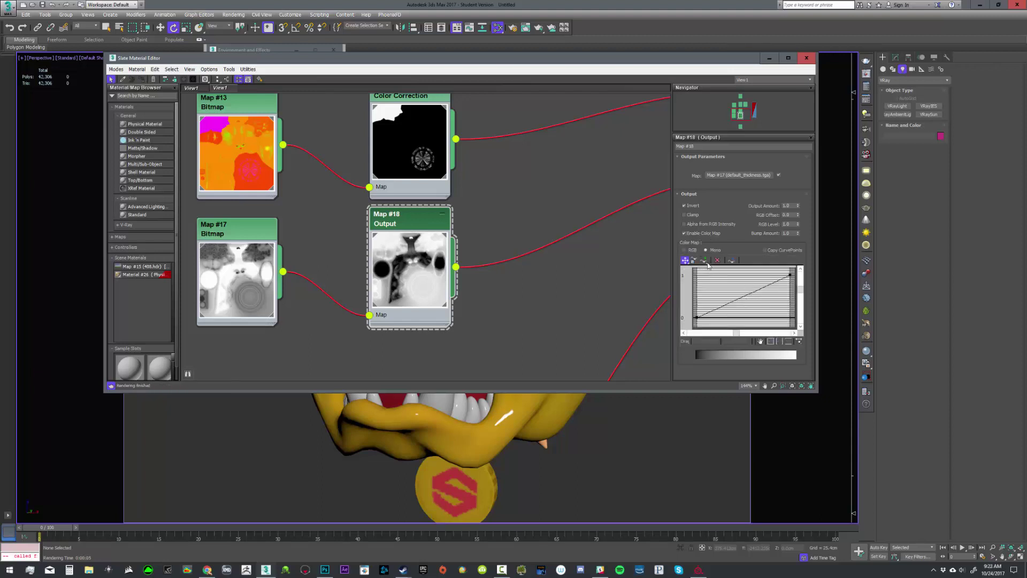
left_click(745, 294)
right_click(746, 295)
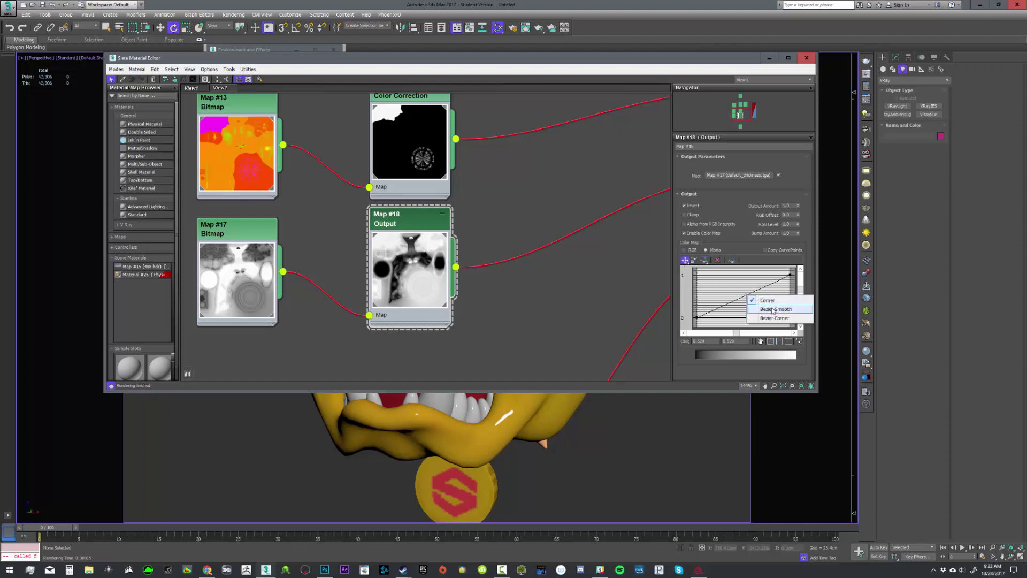
left_click(763, 303)
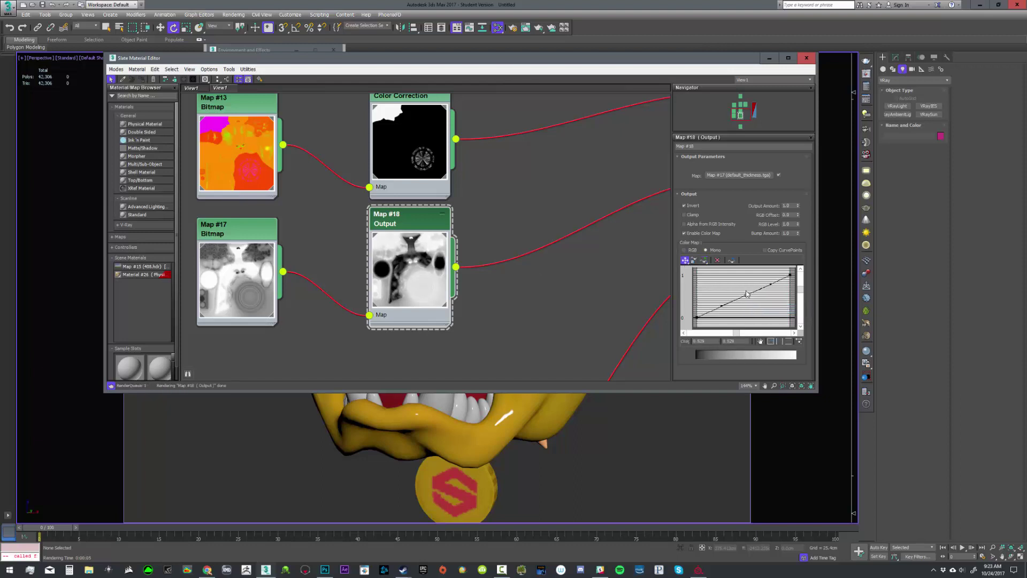
left_click_drag(746, 295, 735, 284)
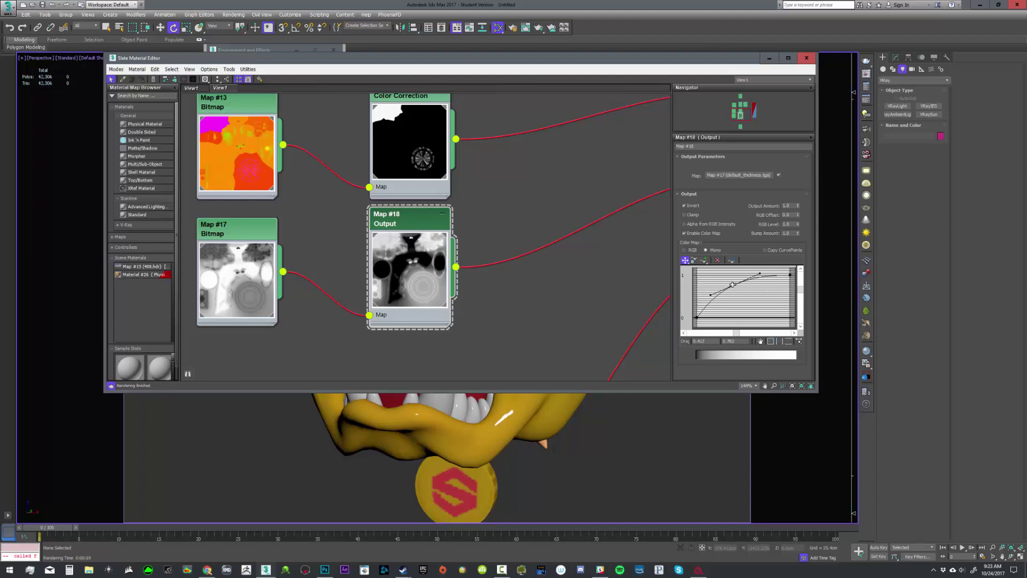
left_click_drag(732, 285, 728, 281)
Test-render the head with the adjusted curve and lower its middle point to soften the bend
left_click(608, 429)
key("shift+q")
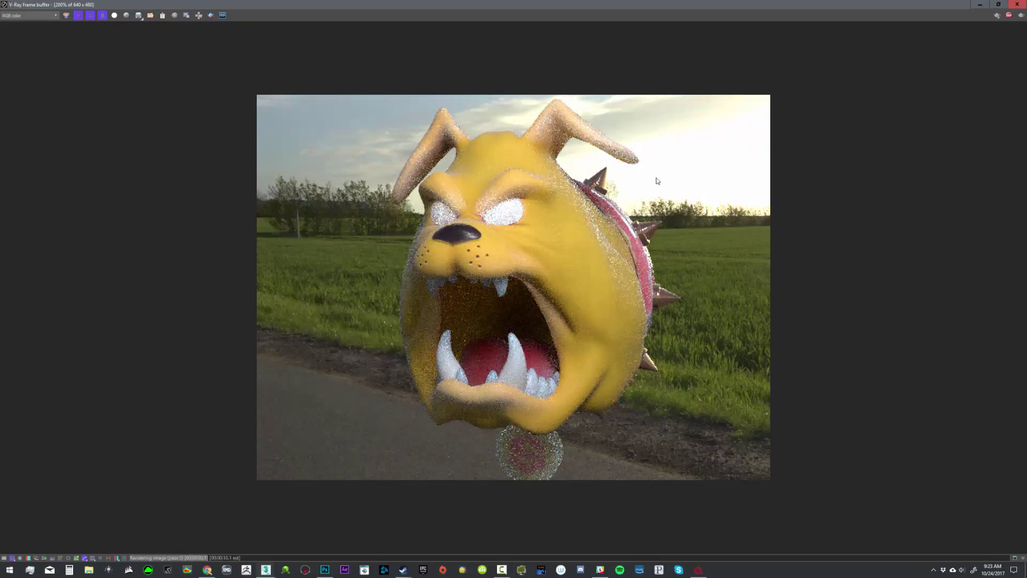
key("alt+Tab")
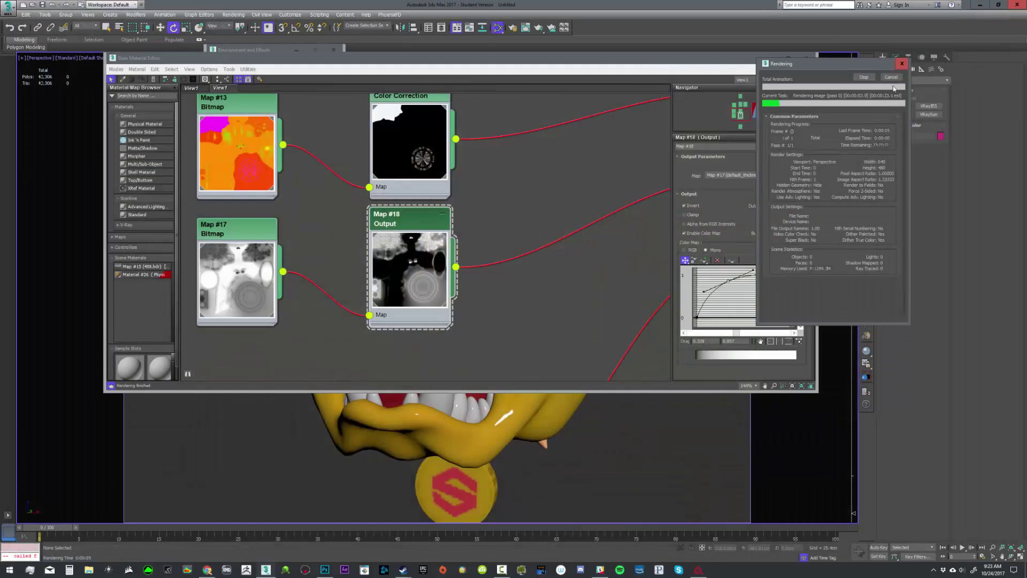
left_click(891, 77)
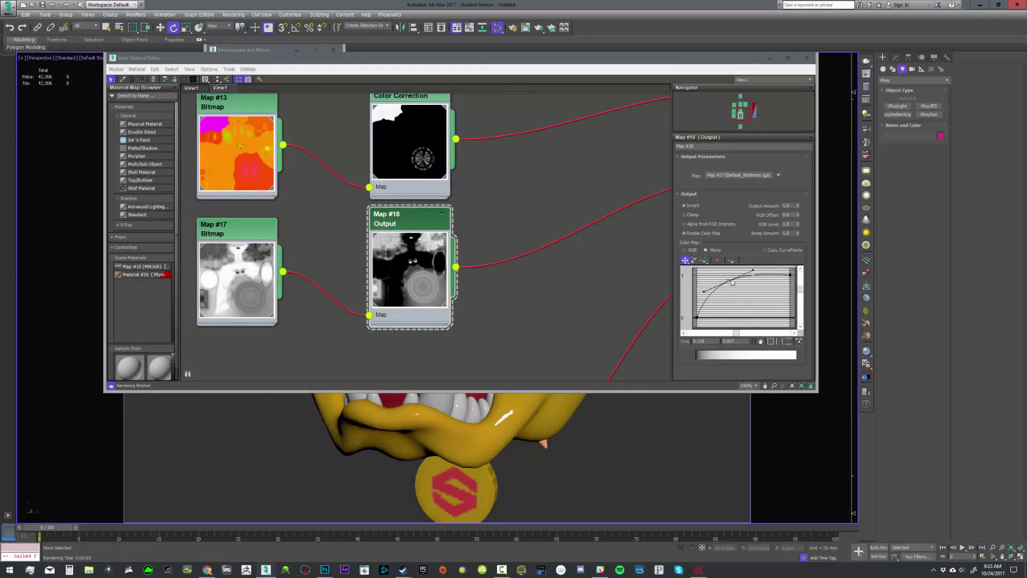
left_click_drag(729, 280, 742, 286)
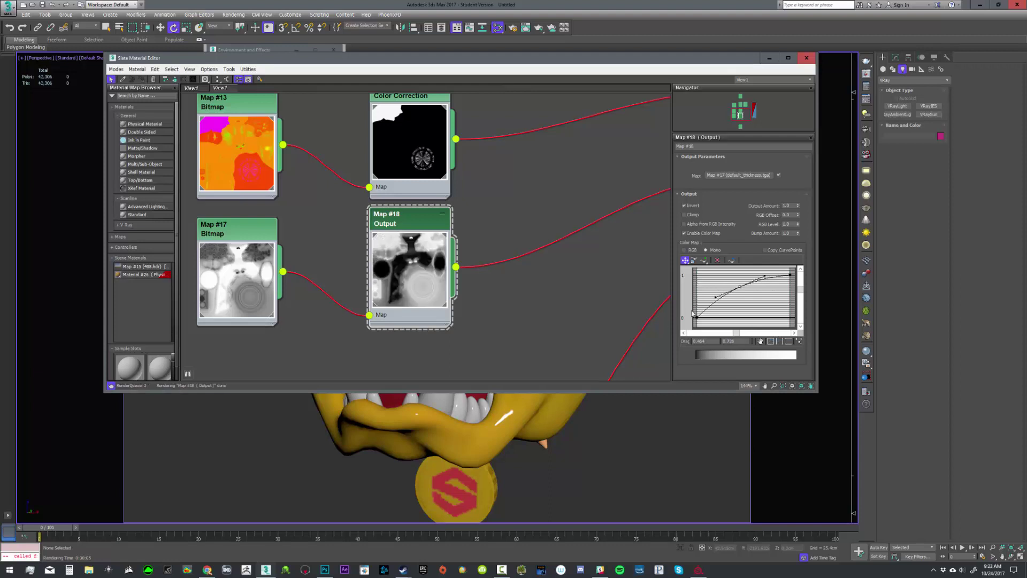
Connect a new VRayColor map to the Physical Material's SSS Color Map input
scroll(509, 243, "down", 3)
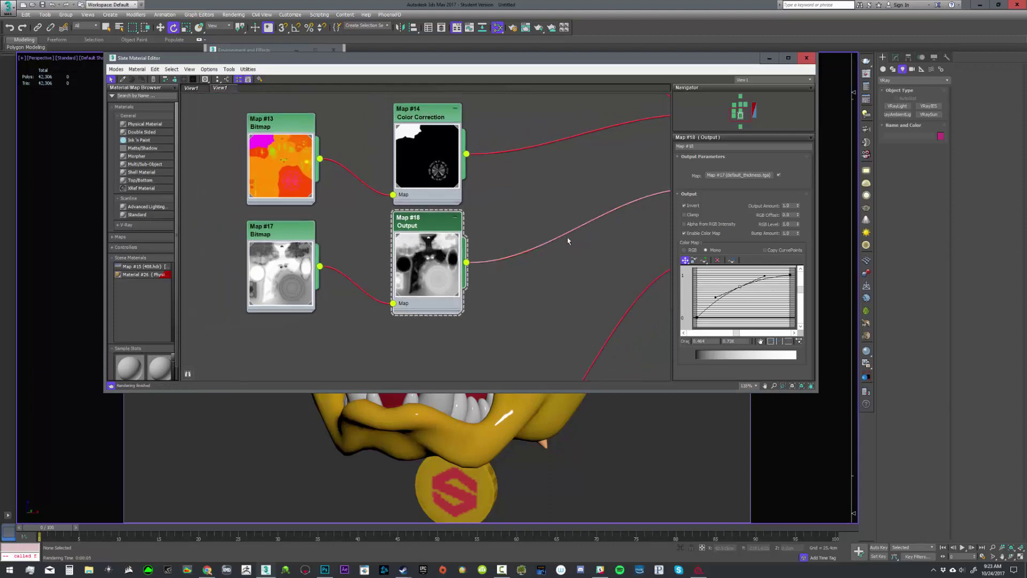
middle_click_drag(524, 236, 393, 228)
middle_click_drag(549, 198, 608, 194)
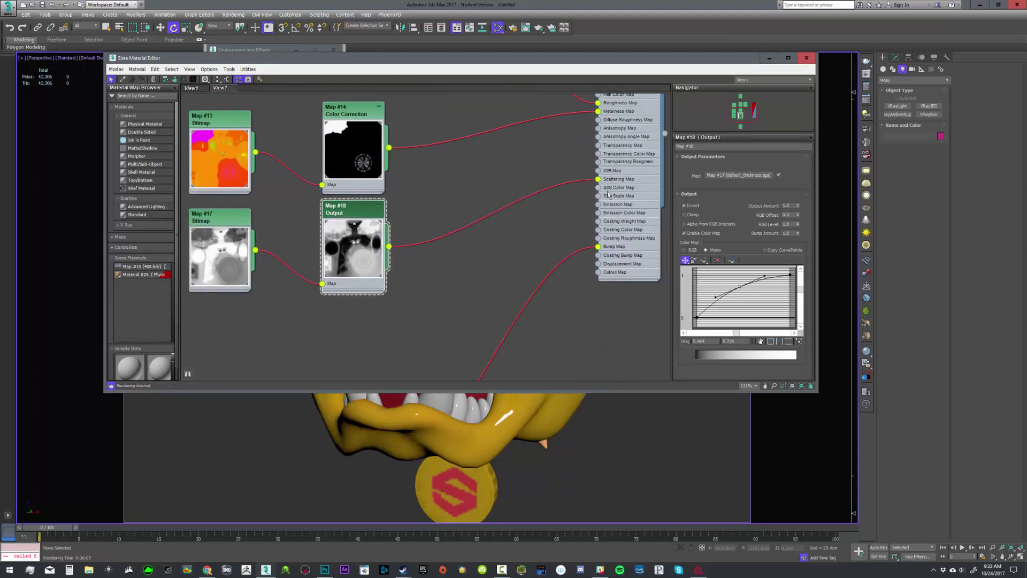
left_click_drag(354, 318, 376, 343)
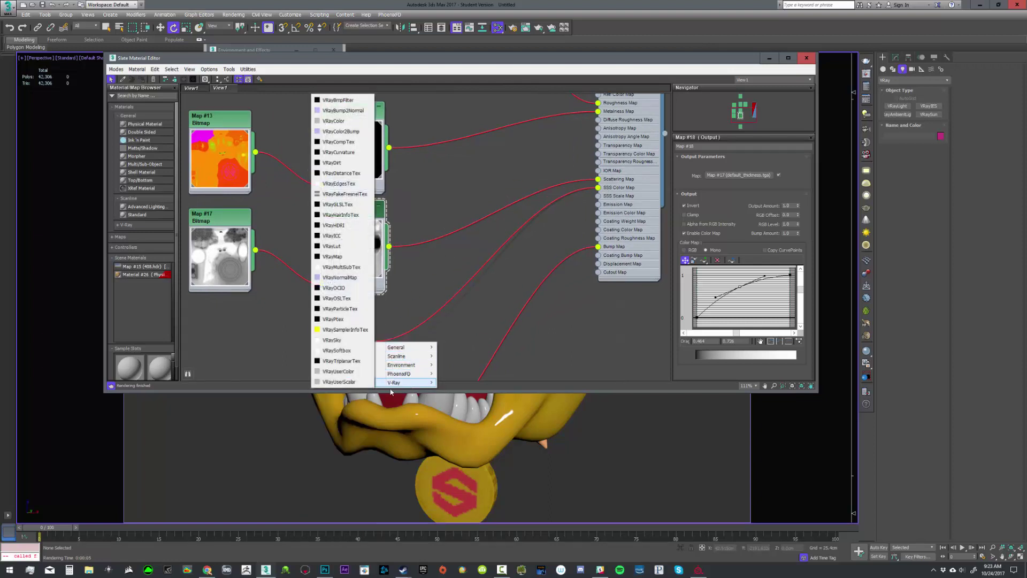
mouse_move(416, 357)
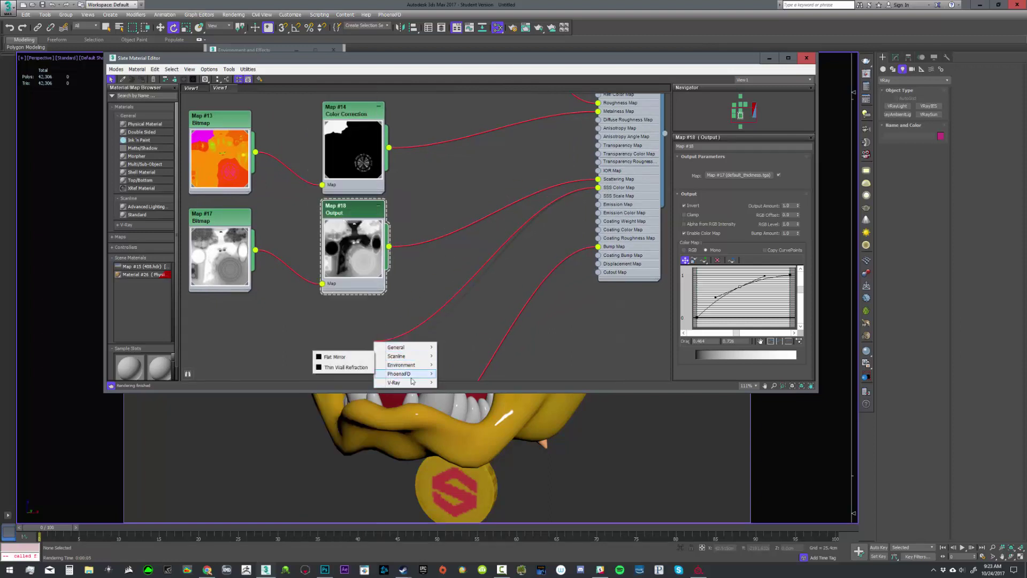
mouse_move(410, 384)
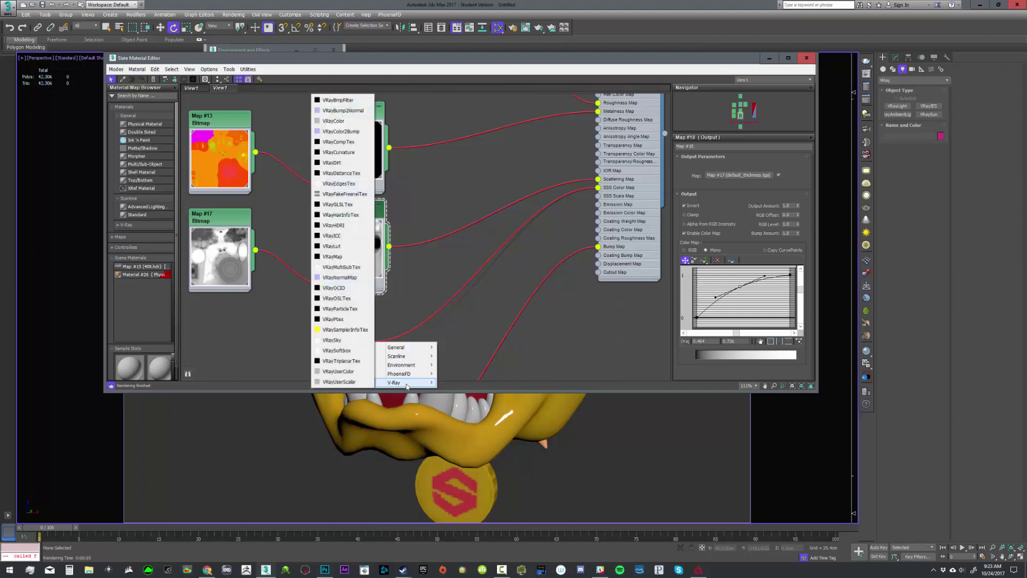
left_click(337, 120)
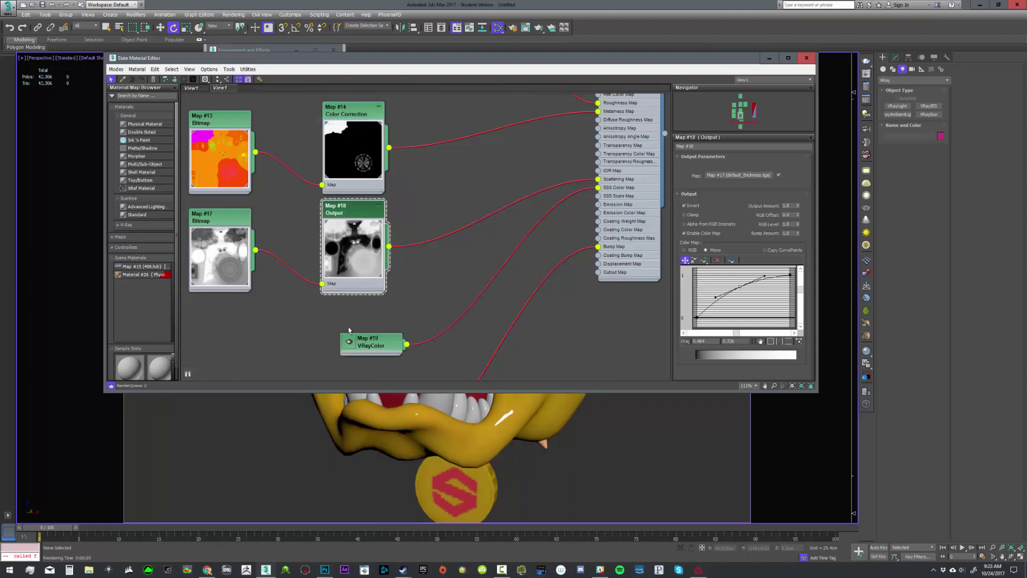
Set the VRayColor map's color to a warm orange and render the head to check the scattering tint
double_click(351, 344)
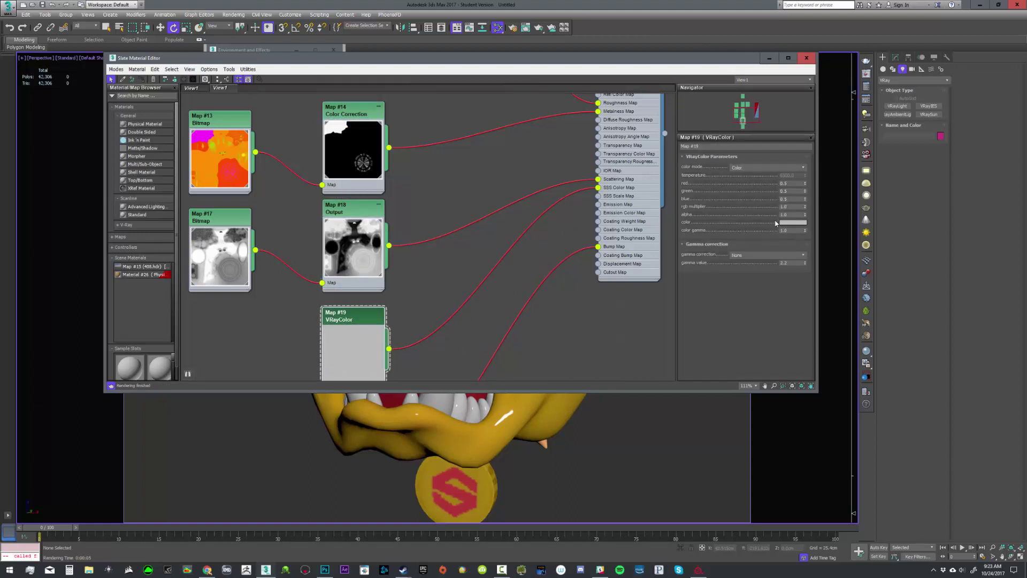
left_click(787, 222)
left_click_drag(173, 59, 168, 54)
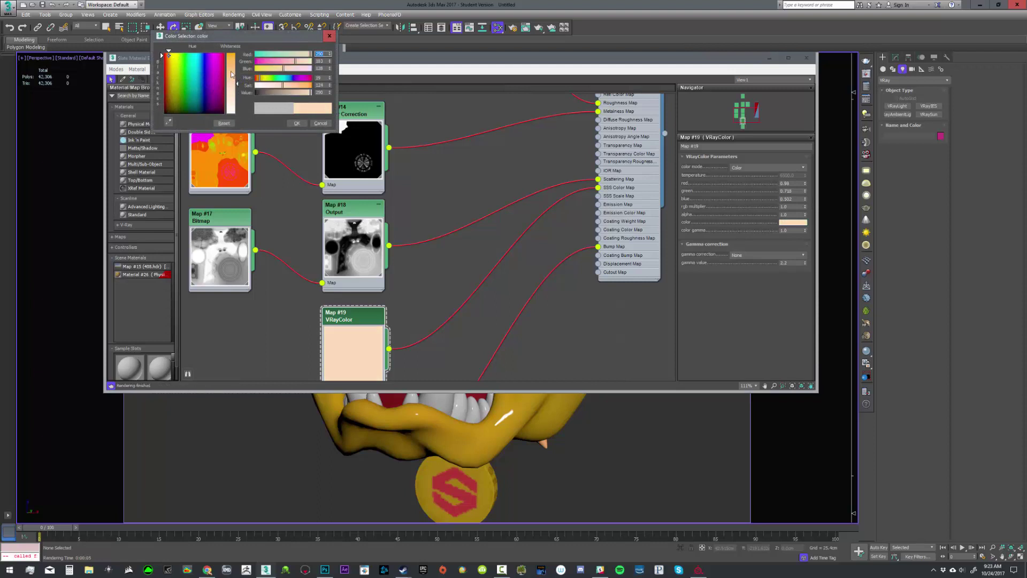
mouse_move(232, 75)
left_mouse_down()
mouse_move(232, 59)
mouse_move(257, 79)
left_mouse_up()
left_click(296, 123)
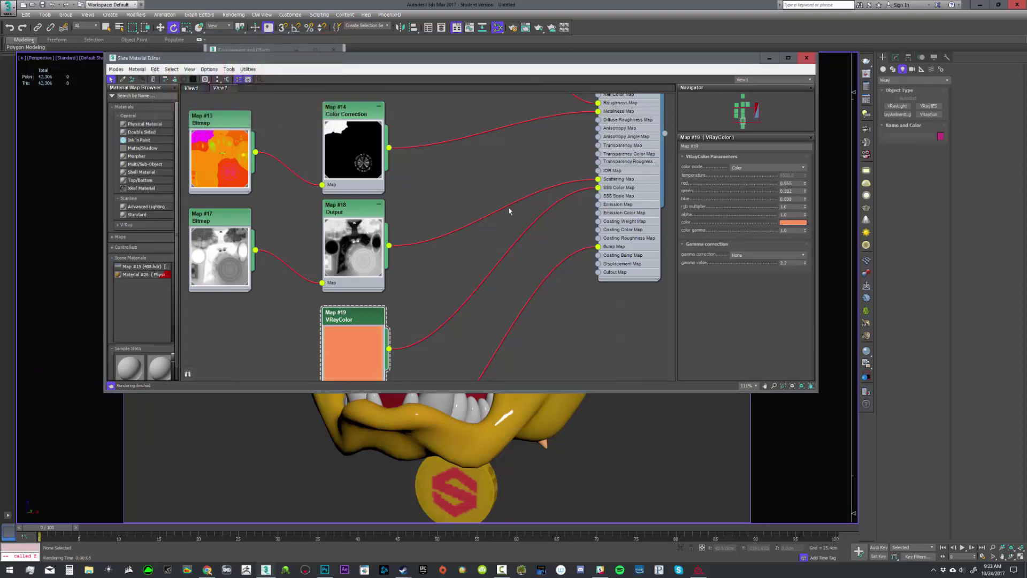
key("shift+q")
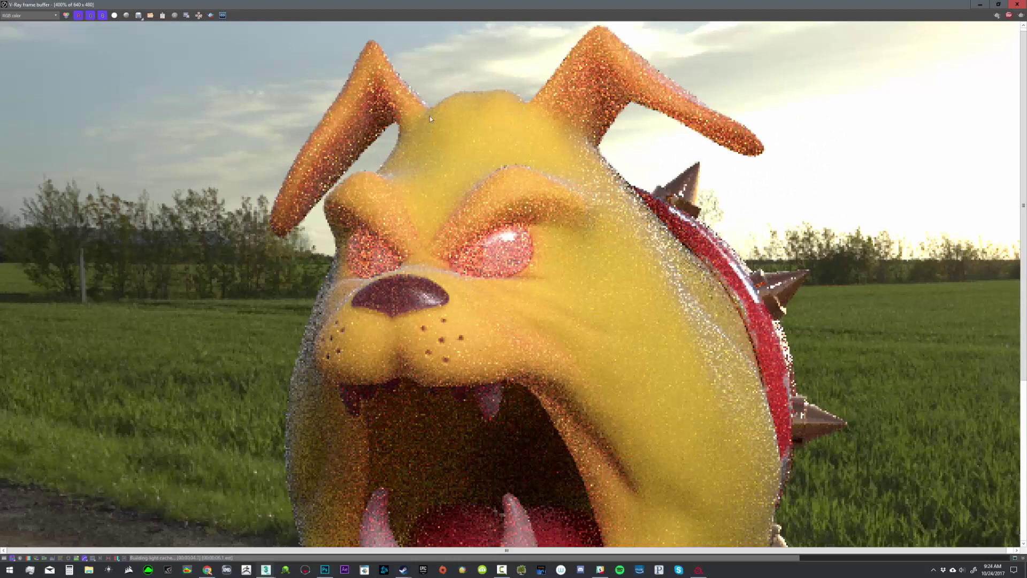
Inspect the scattering tint across the rendered head, ears and open mouth, and close the frame buffer
middle_click_drag(624, 363, 618, 305)
middle_click_drag(589, 480, 583, 298)
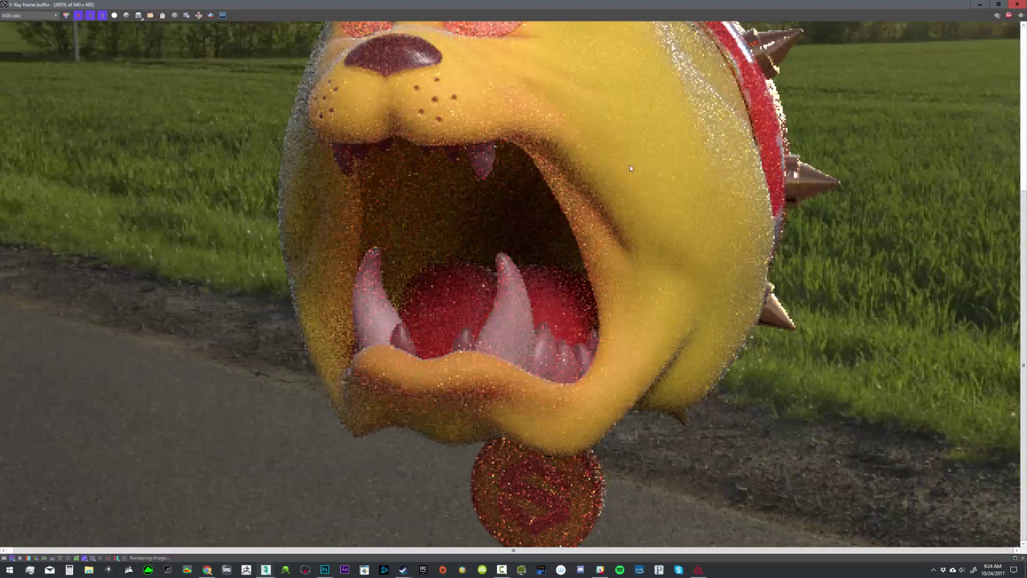
scroll(630, 166, "up", 5)
scroll(518, 148, "down", 2)
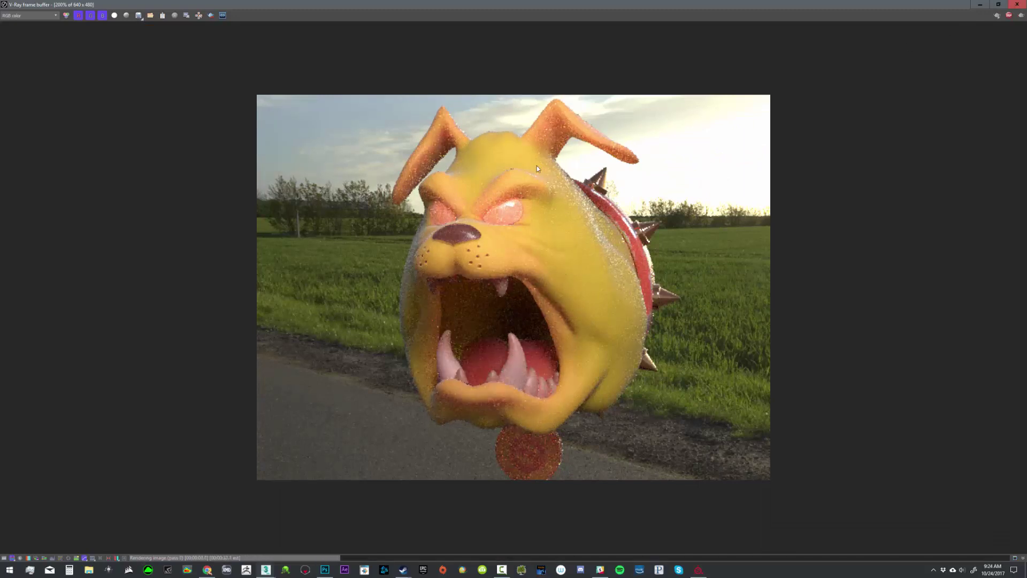
scroll(520, 170, "up", 2)
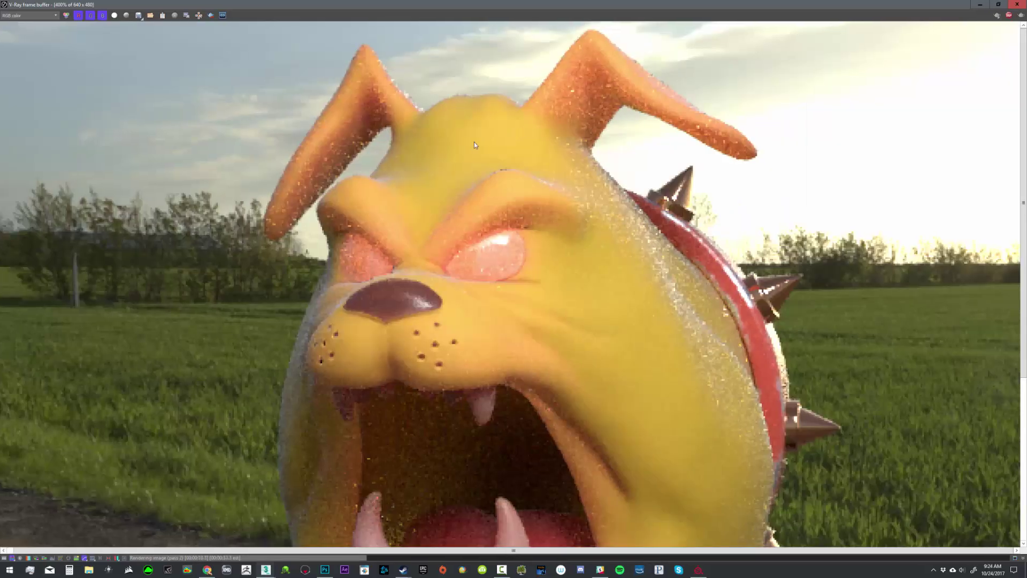
scroll(519, 181, "down", 2)
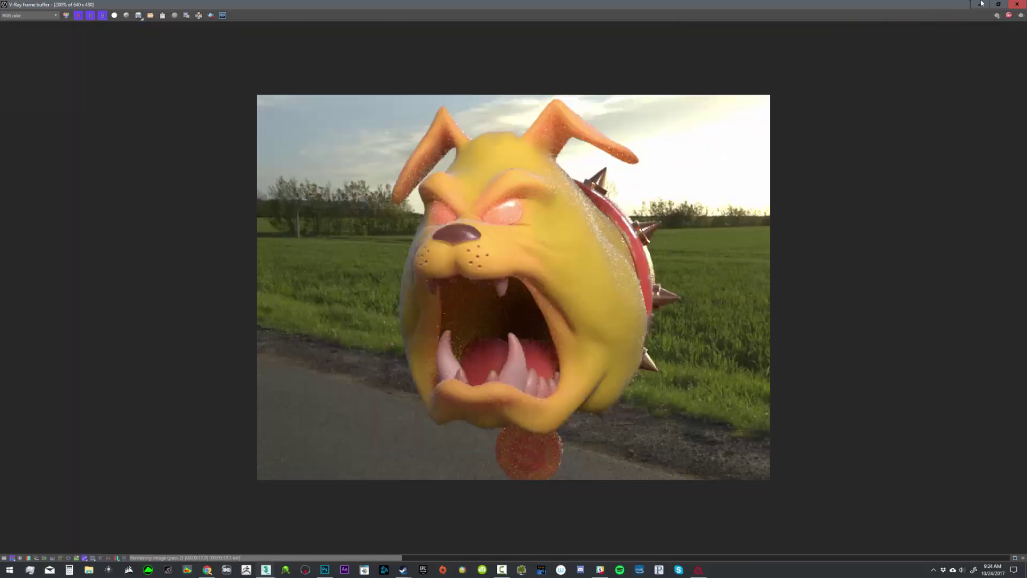
left_click(1021, 6)
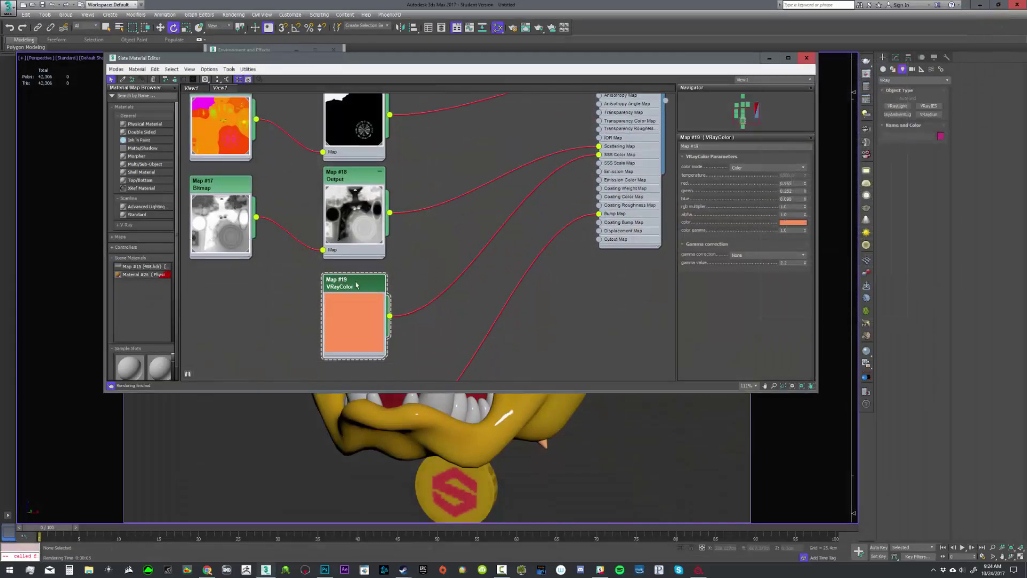
Shift the VRayColor map's hue to a yellower light orange, test-render the head and stop the render
left_click(793, 223)
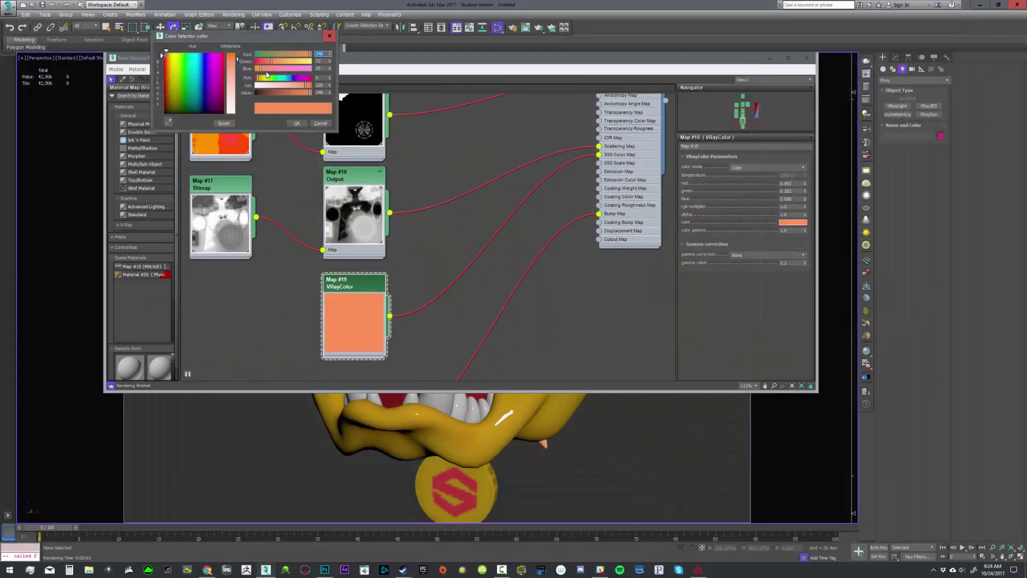
left_click_drag(258, 78, 262, 78)
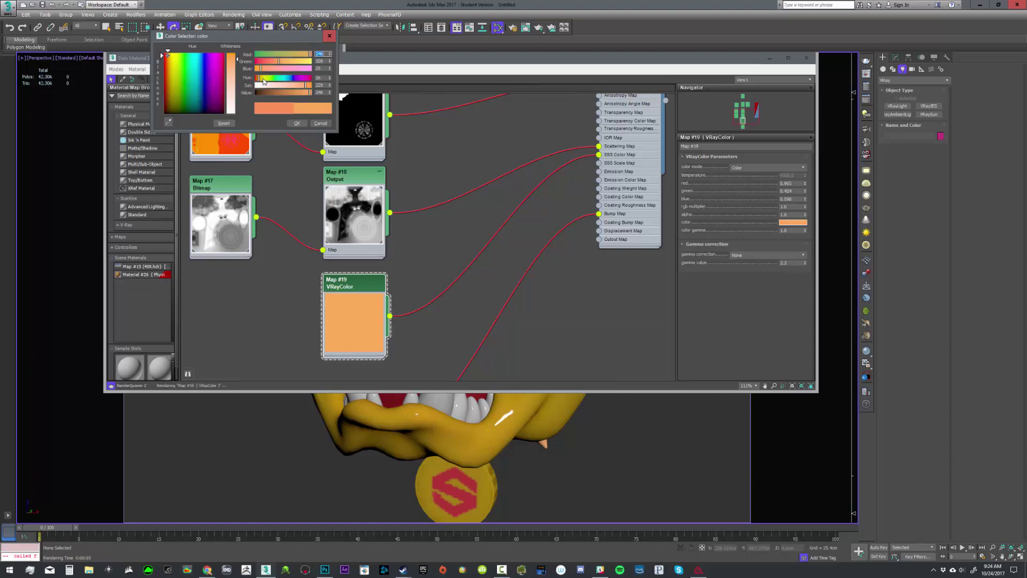
left_click(296, 123)
key("shift+q")
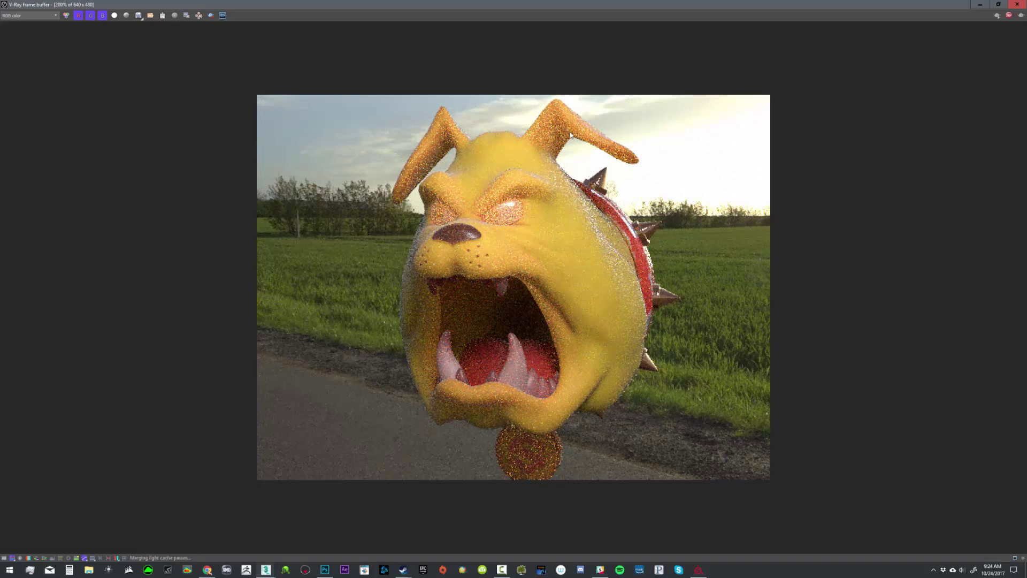
scroll(516, 133, "up", 1)
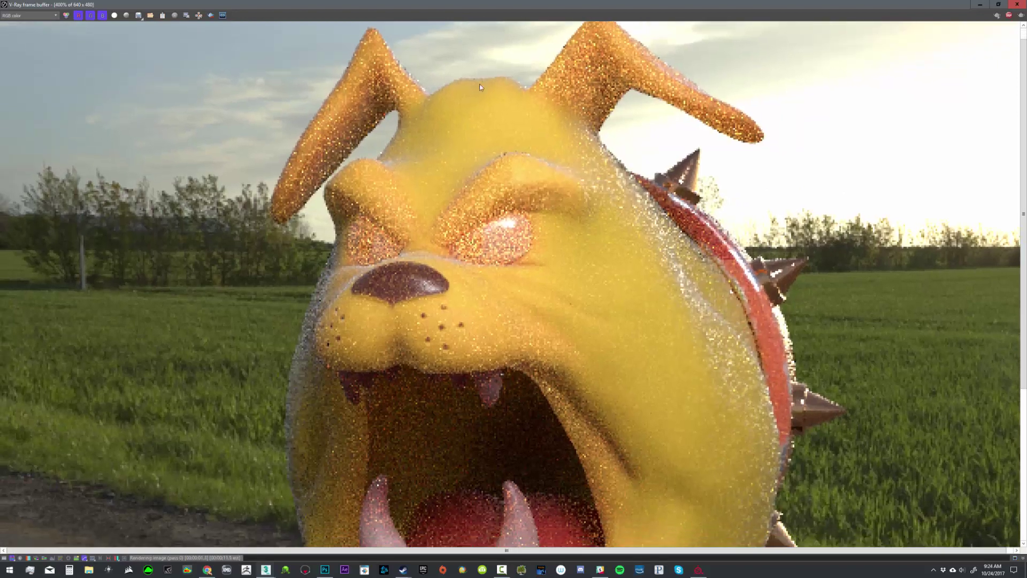
scroll(520, 123, "down", 1)
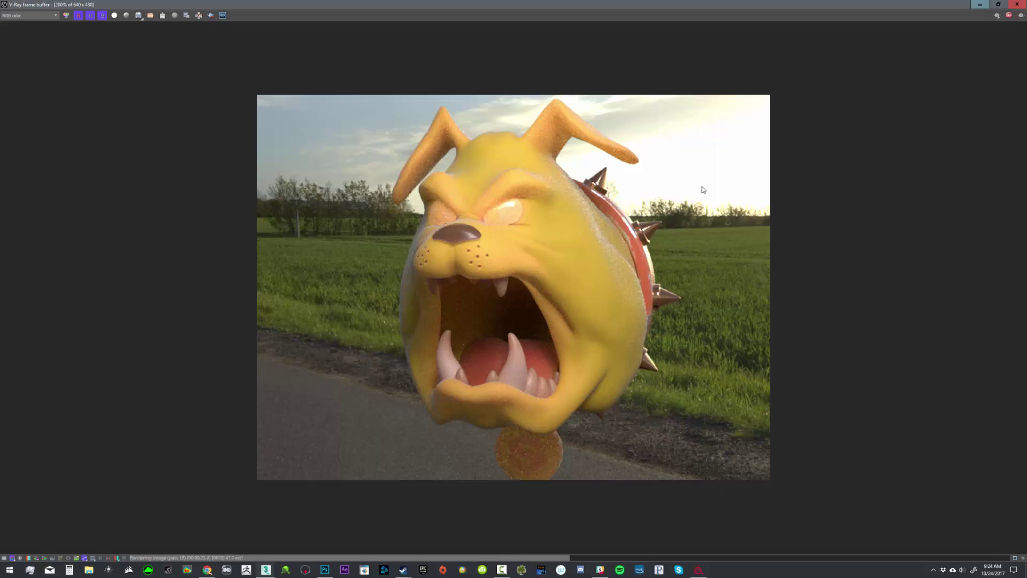
left_click(978, 5)
left_click(891, 77)
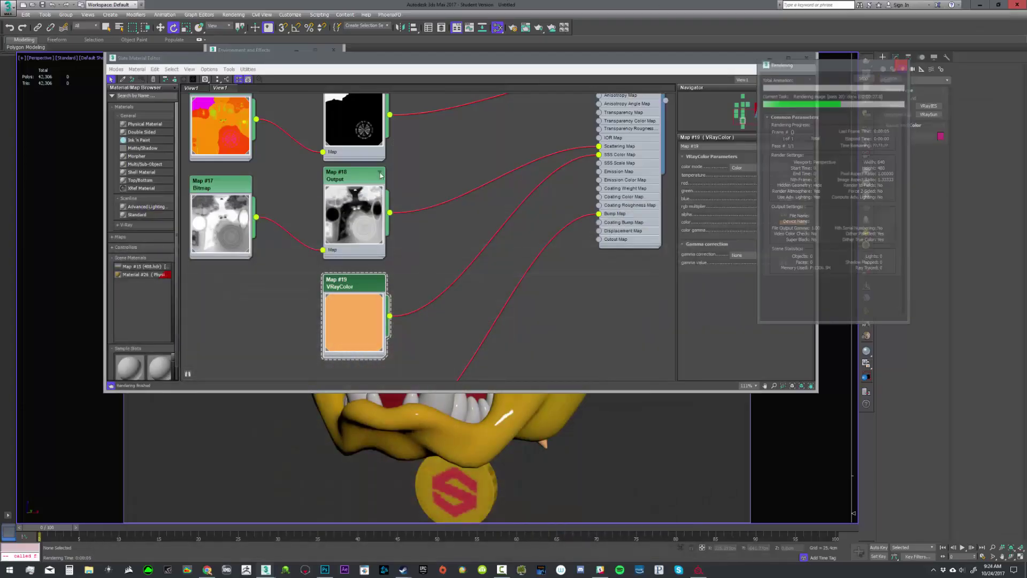
right_click(448, 229)
left_click(434, 188)
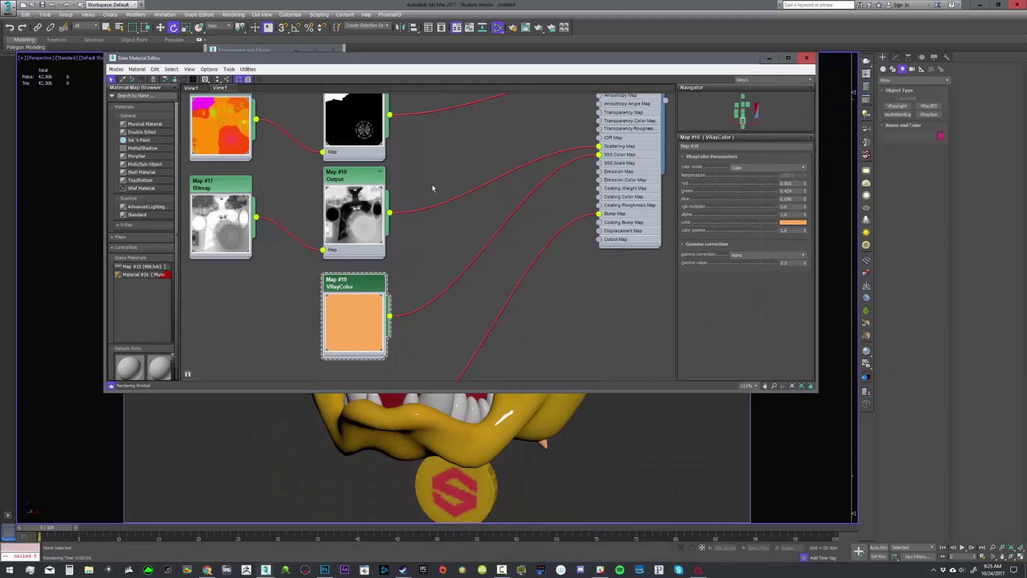
scroll(434, 188, "down", 2)
Switch to Substance Painter and add a fill layer with a white base color at the top of the layer stack
left_click(698, 570)
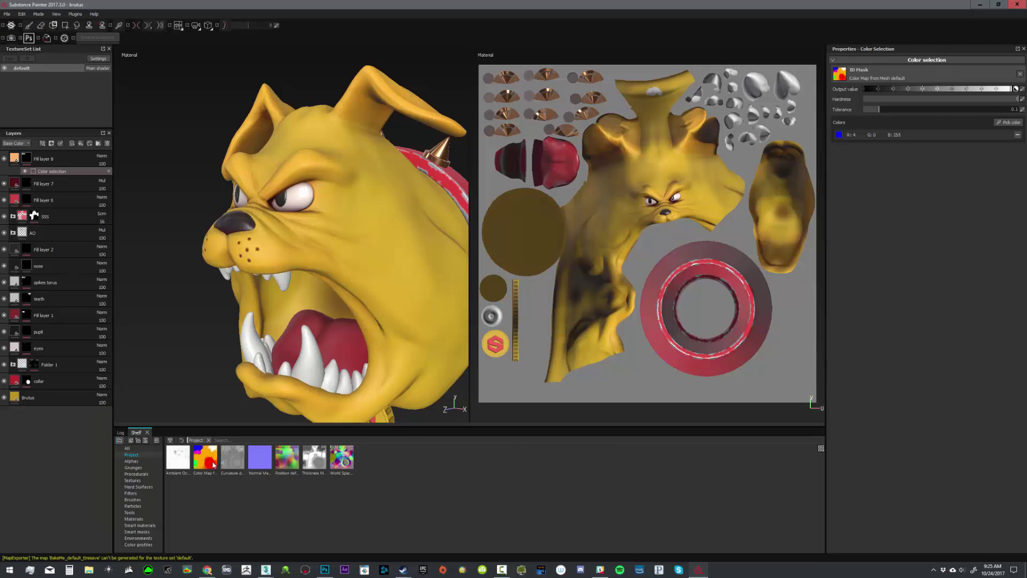
mouse_move(208, 468)
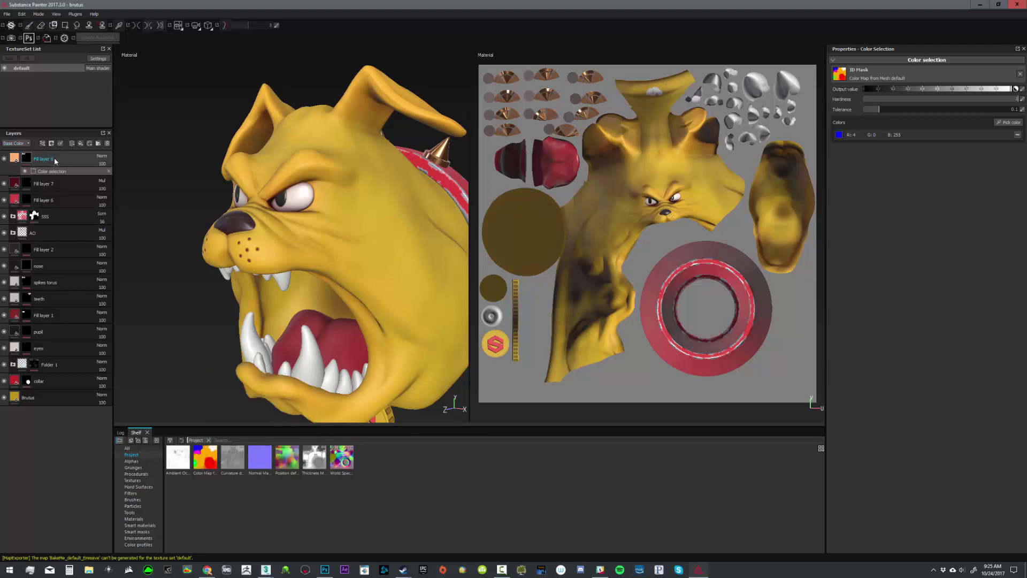
left_click(81, 143)
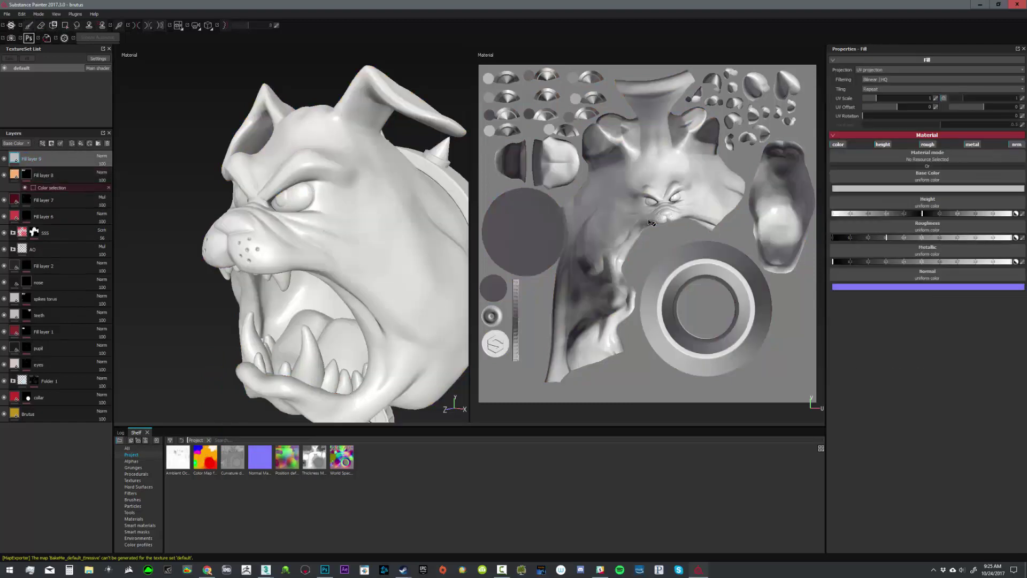
left_click(866, 188)
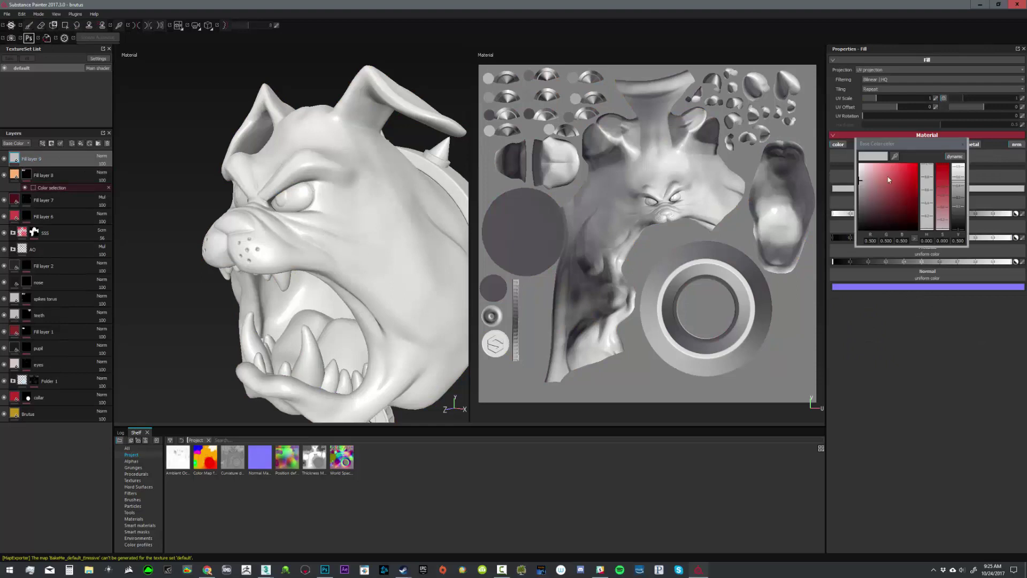
left_click(962, 144)
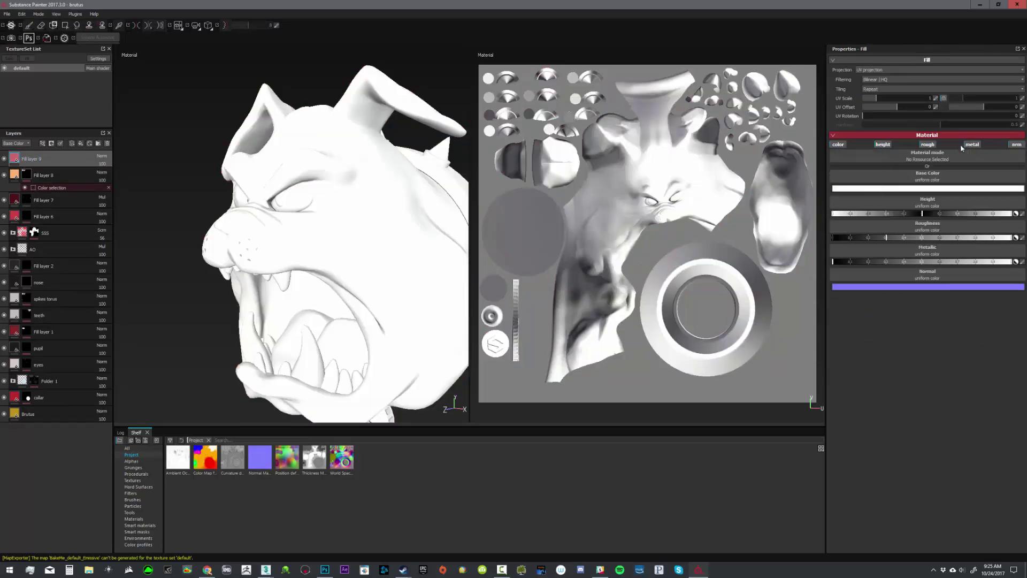
Mask the white fill layer with a color selection that picks the orange skin color from the ID map
right_click(67, 159)
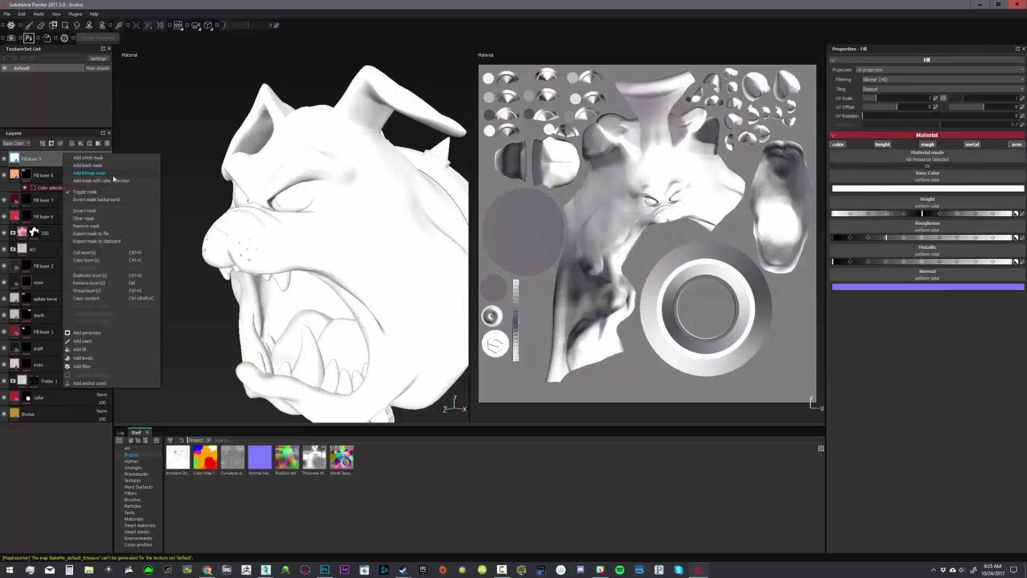
left_click(96, 180)
left_click(1008, 122)
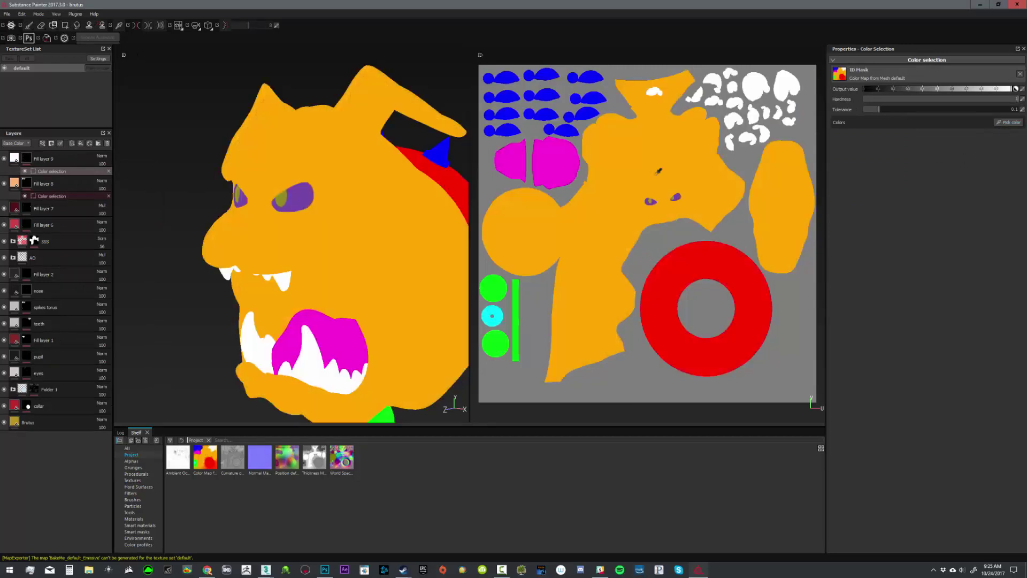
left_click(347, 220)
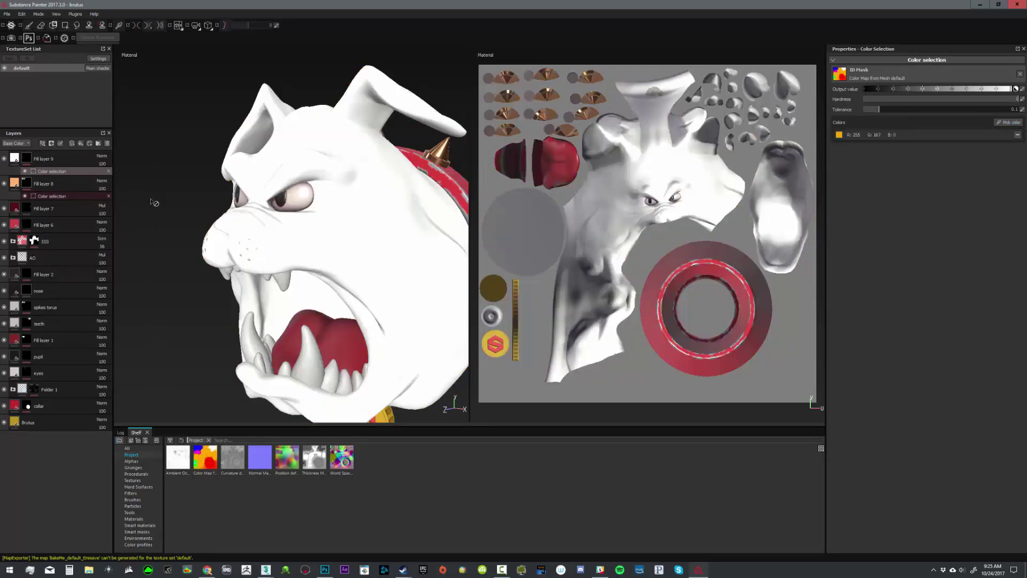
Add a fill layer with a black base color directly beneath the masked white layer
left_click(45, 180)
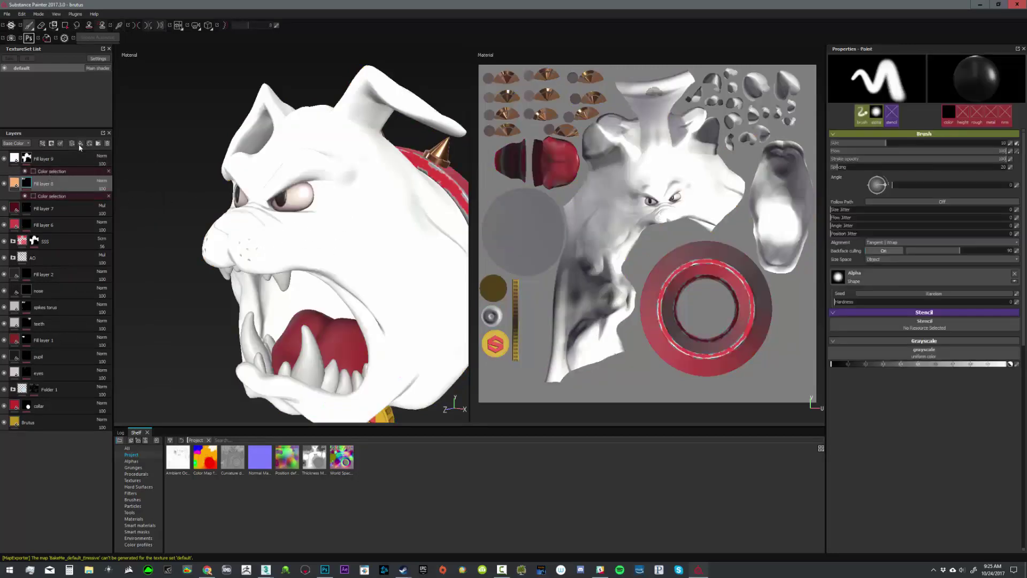
left_click(80, 144)
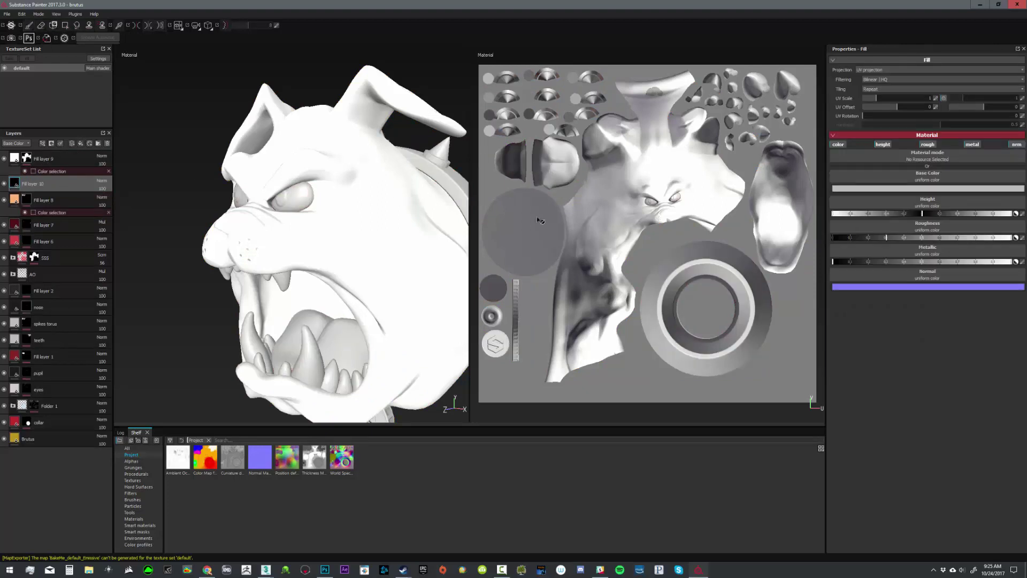
left_click(840, 189)
left_click_drag(791, 193, 773, 237)
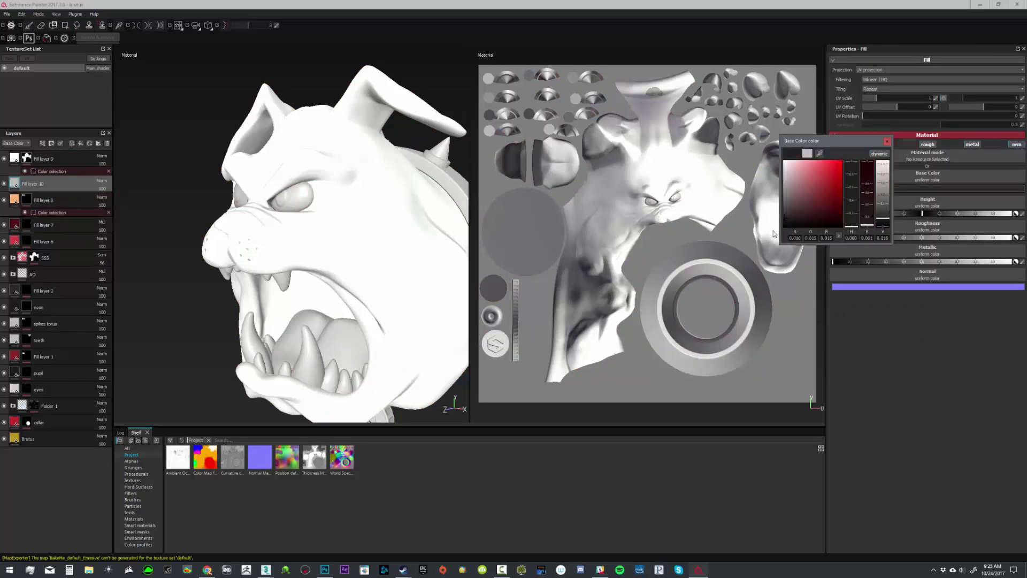
left_click(887, 142)
left_click_drag(404, 219, 339, 253, "alt")
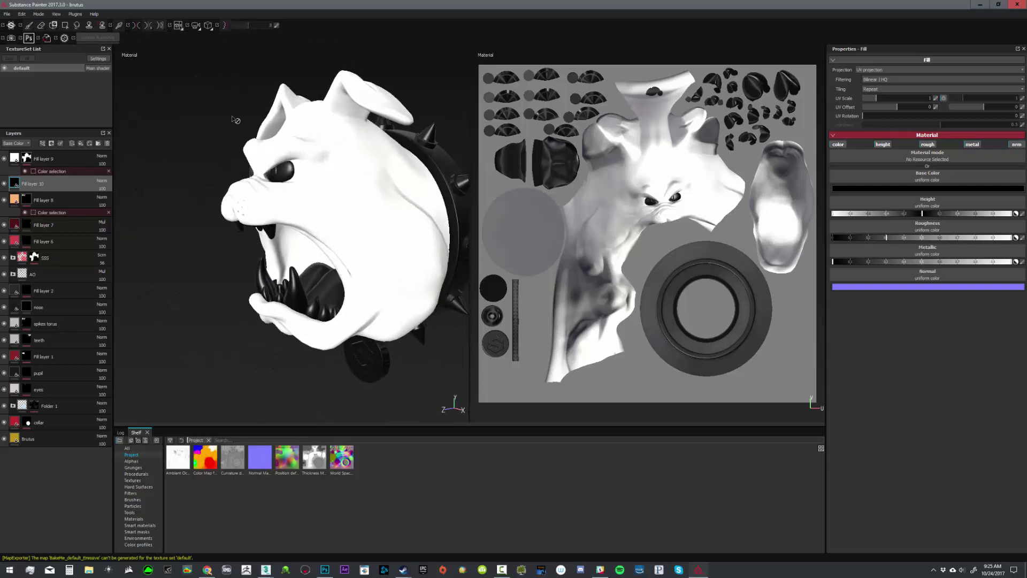
Open the texture export settings, choose the Unreal Engine 4 (Packed) configuration and expand the default texture set
left_click(7, 15)
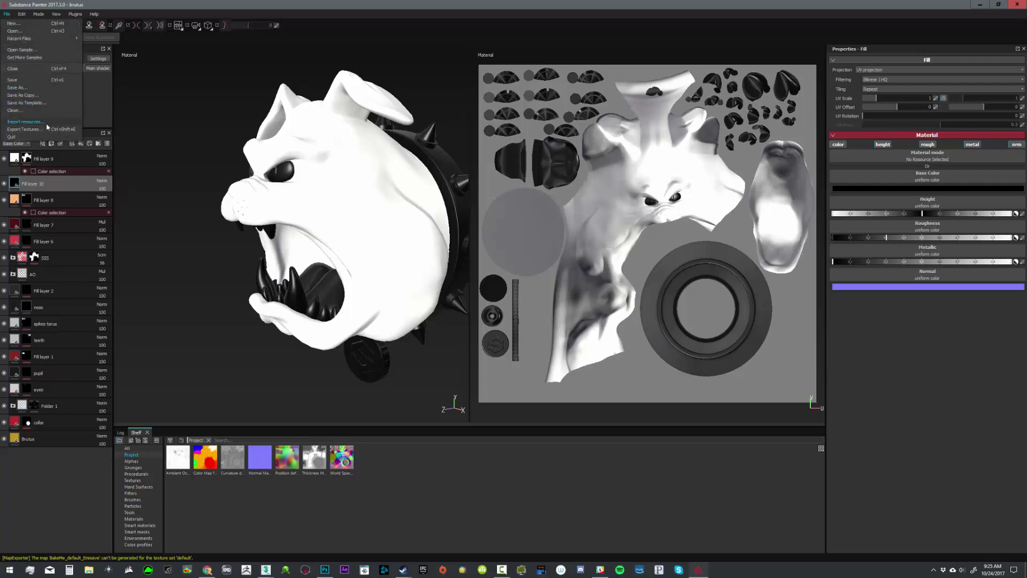
left_click(49, 88)
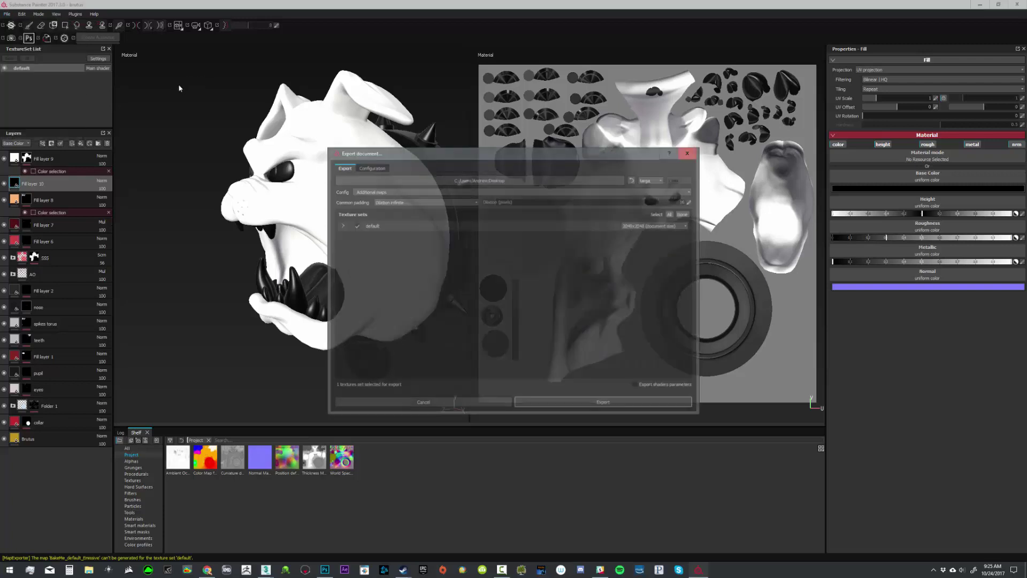
left_click(379, 192)
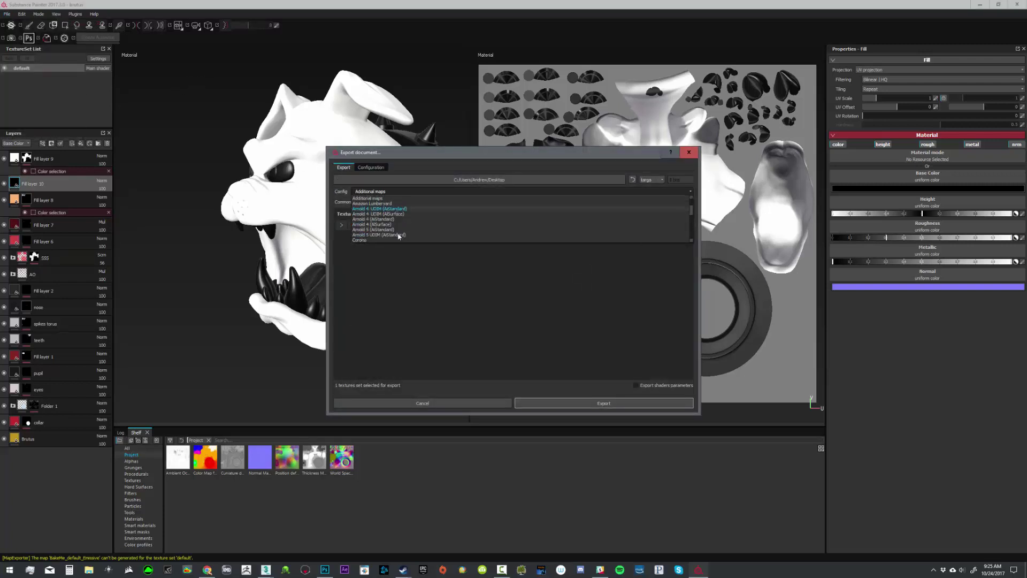
scroll(396, 225, "down", 5)
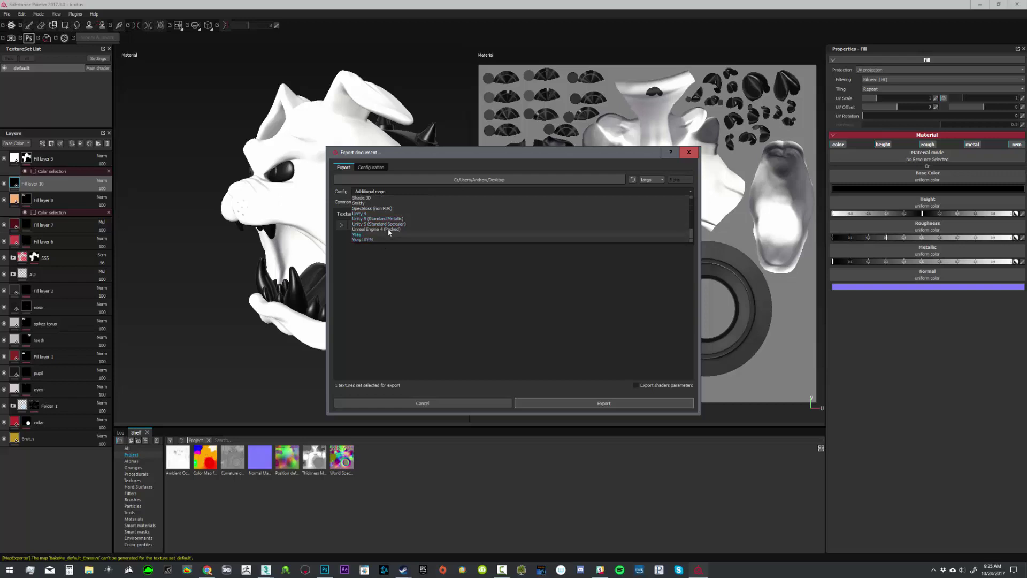
left_click(389, 229)
left_click(342, 226)
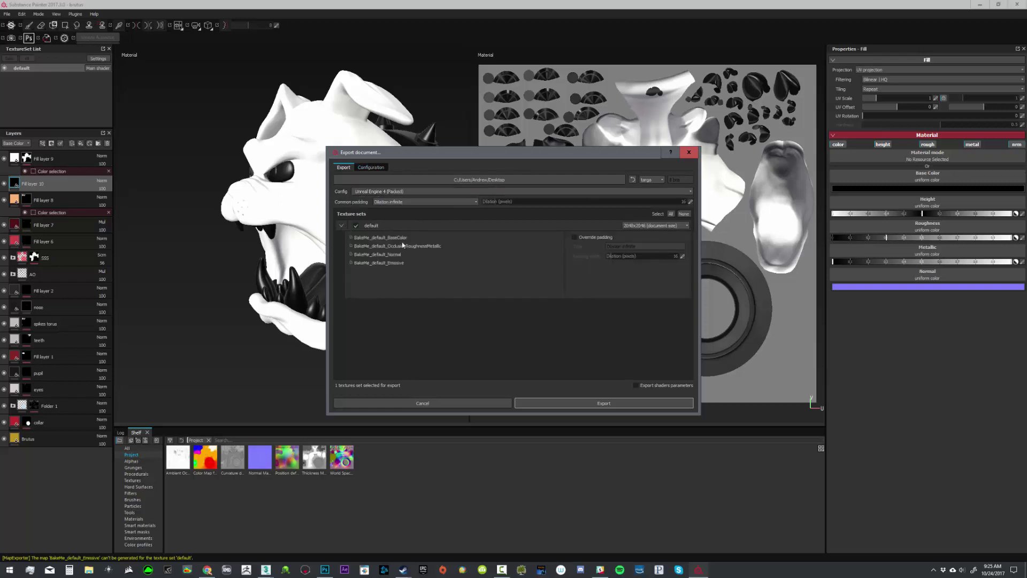
Create a desktop folder named sadfsdfsdf, set it as the export destination and export the textures
left_click(505, 181)
right_click(430, 299)
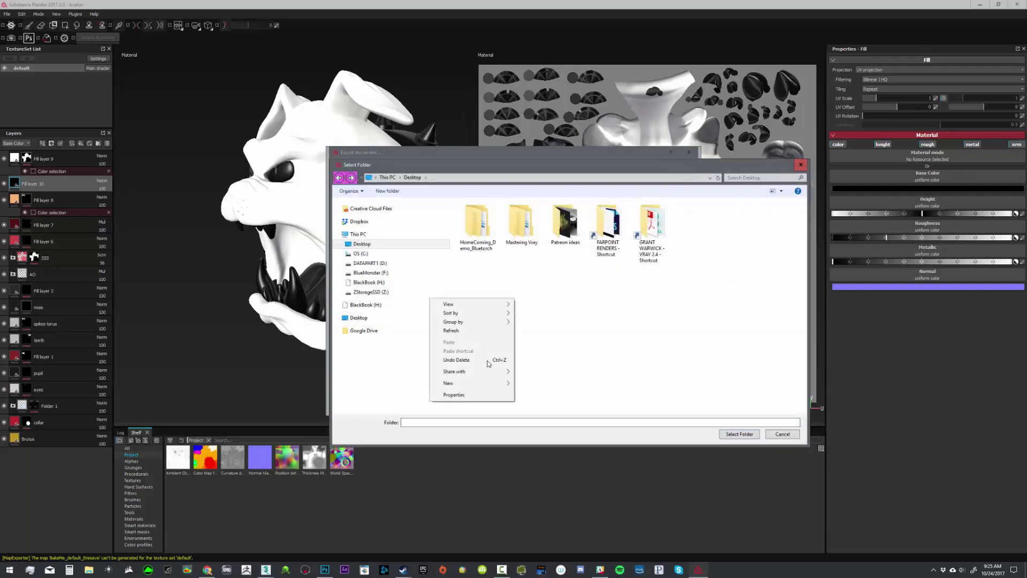
mouse_move(468, 388)
left_click(385, 381)
type("sadfsdfsdf")
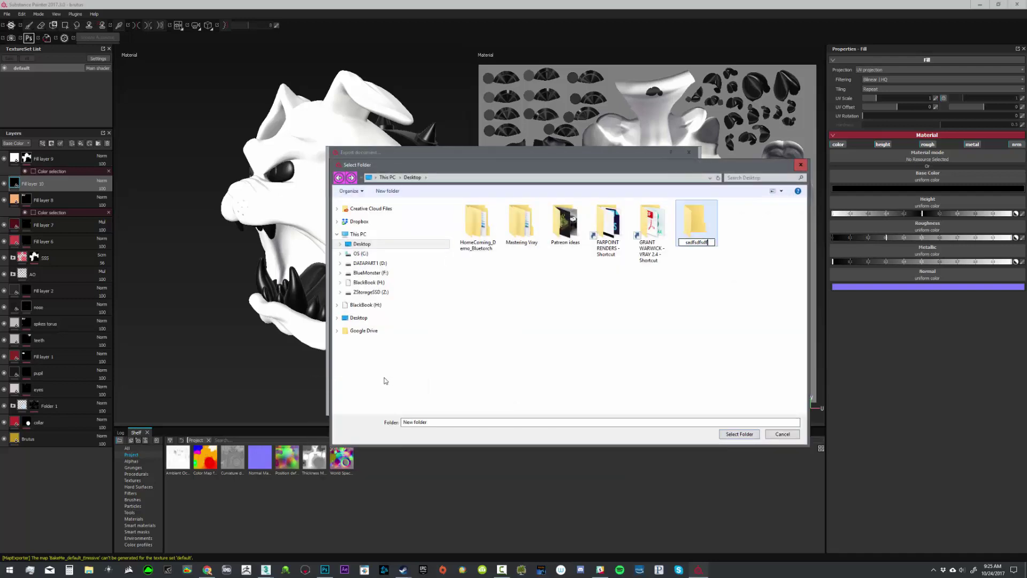
key("Return")
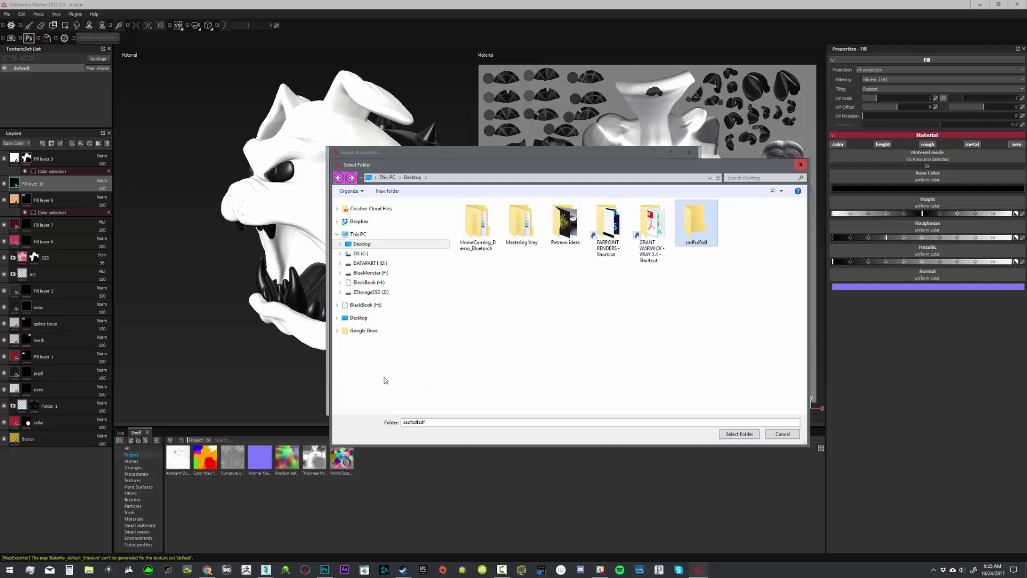
double_click(696, 239)
left_click(741, 433)
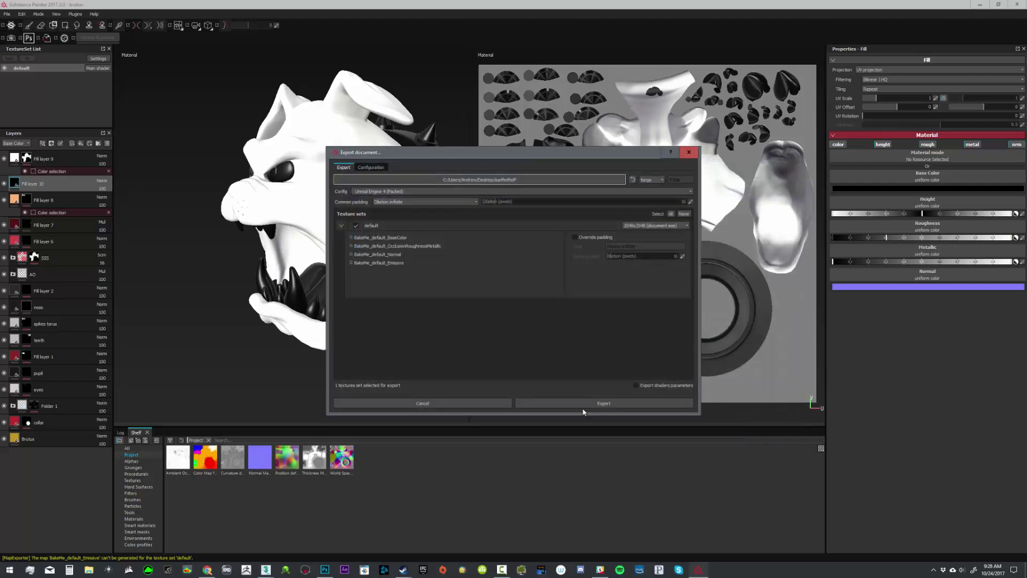
left_click(557, 403)
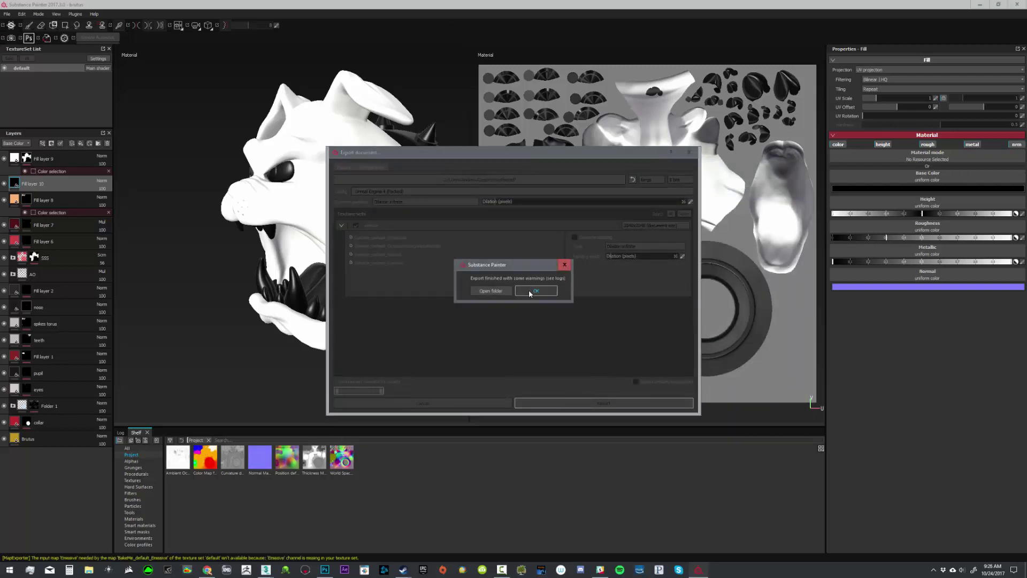
left_click(531, 291)
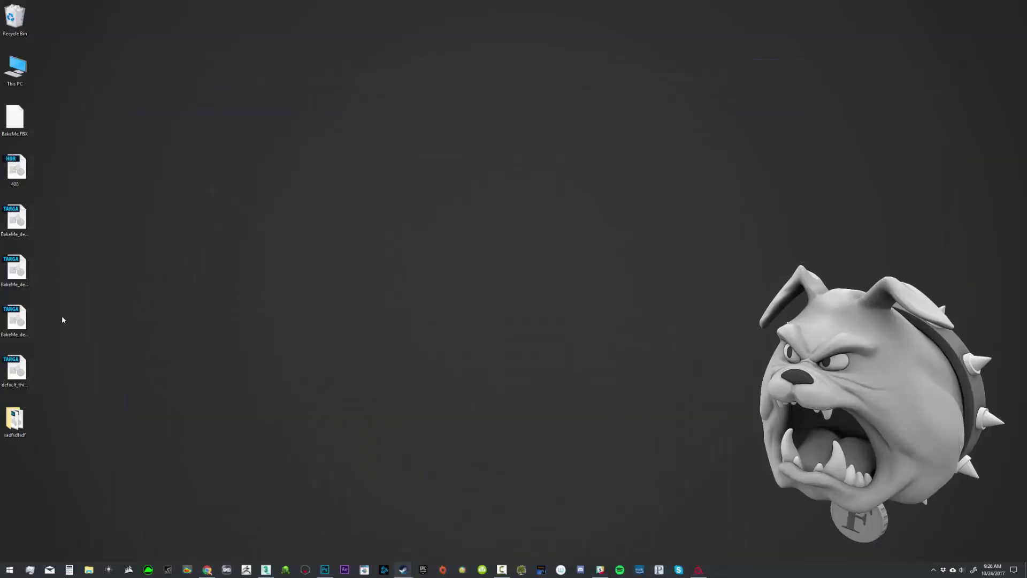
Open the exported BaseColor texture from the desktop folder in Photoshop and check its black-and-white mask, leaving the file unsaved
double_click(15, 420)
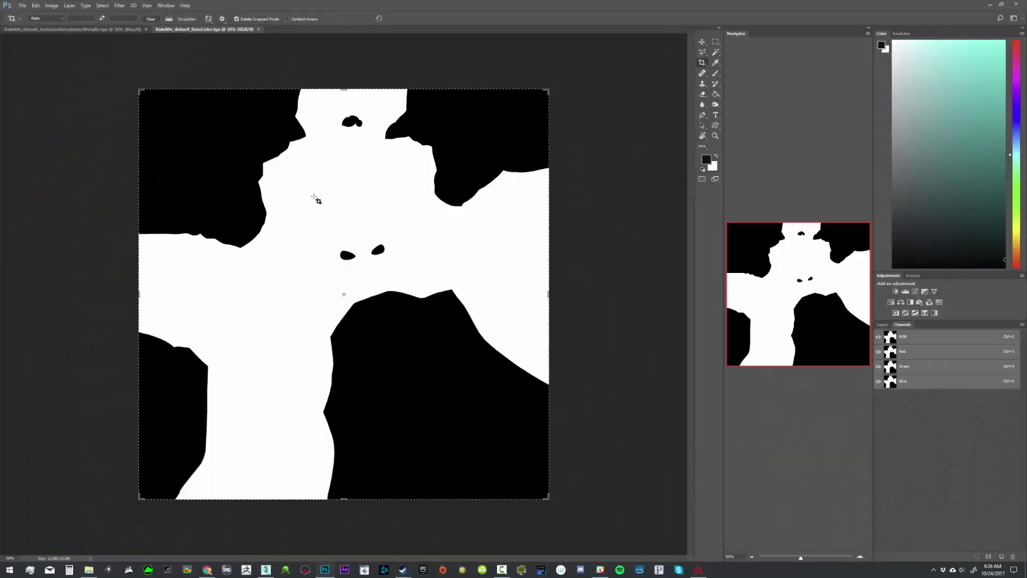
key("ctrl+shift+s")
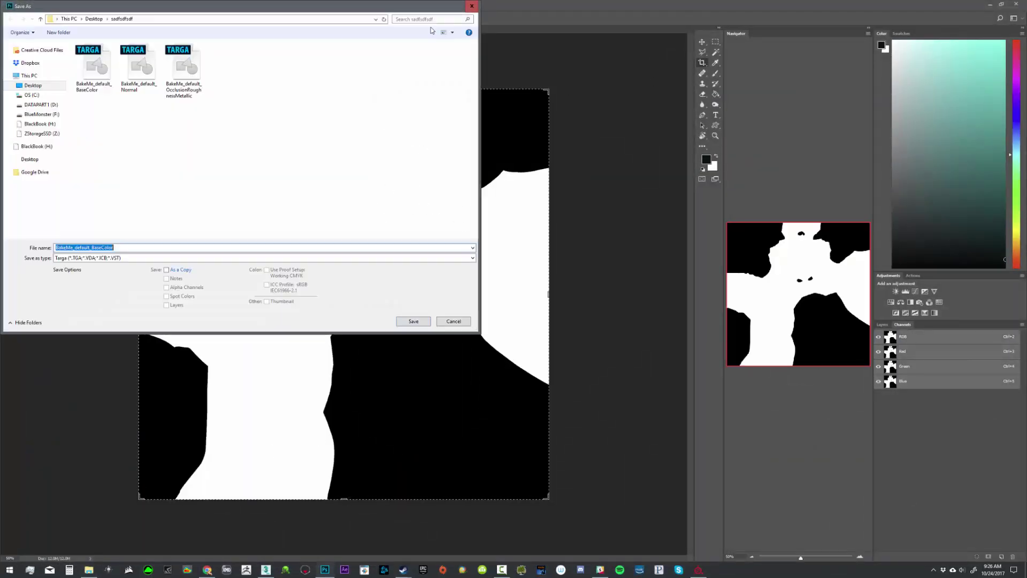
left_click(471, 5)
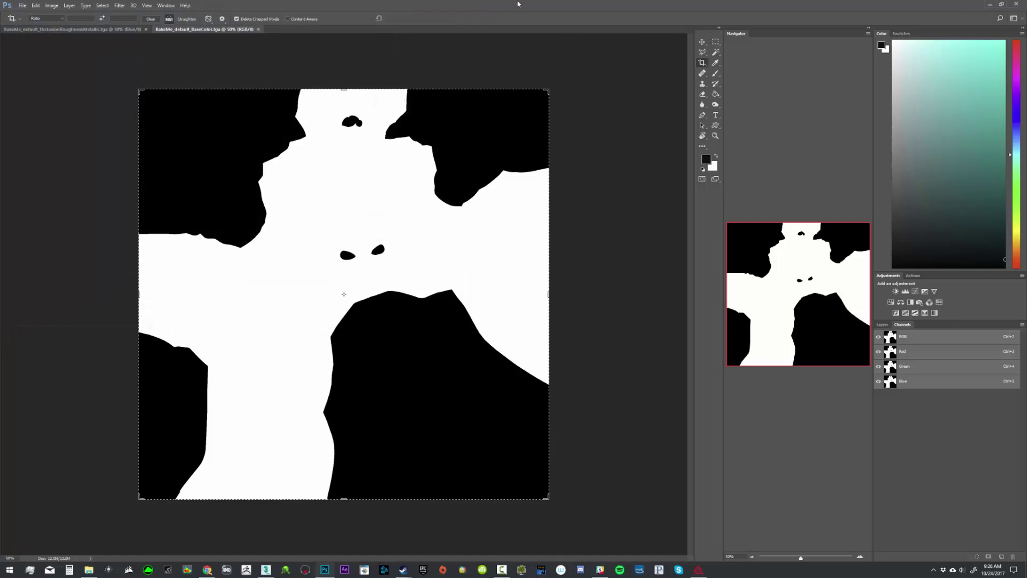
left_click(999, 5)
left_click(936, 66)
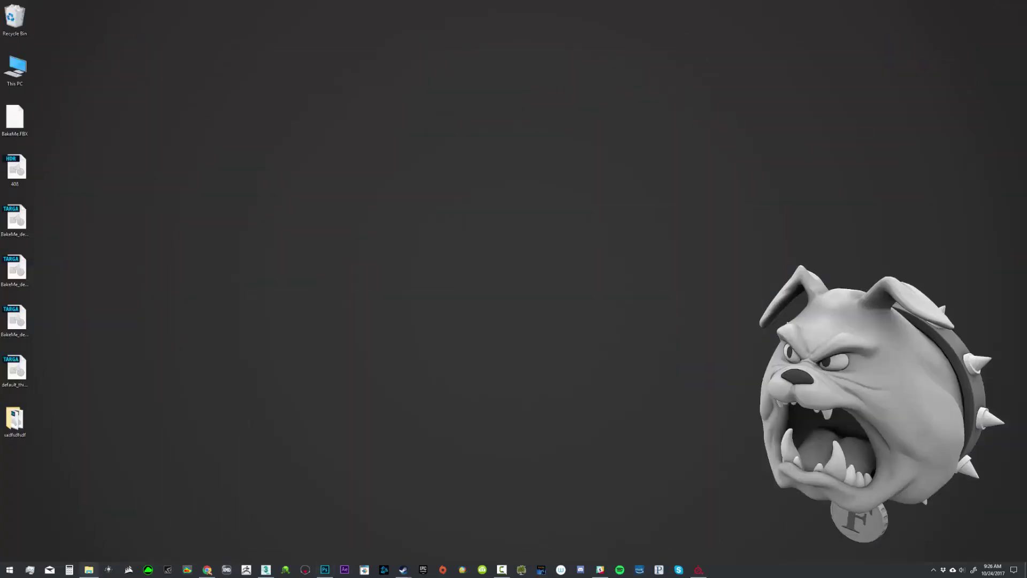
Rename the exported BaseColor texture as SSSMask and move it out of the export folder onto the desktop
left_click_drag(364, 137, 396, 117)
key("F2")
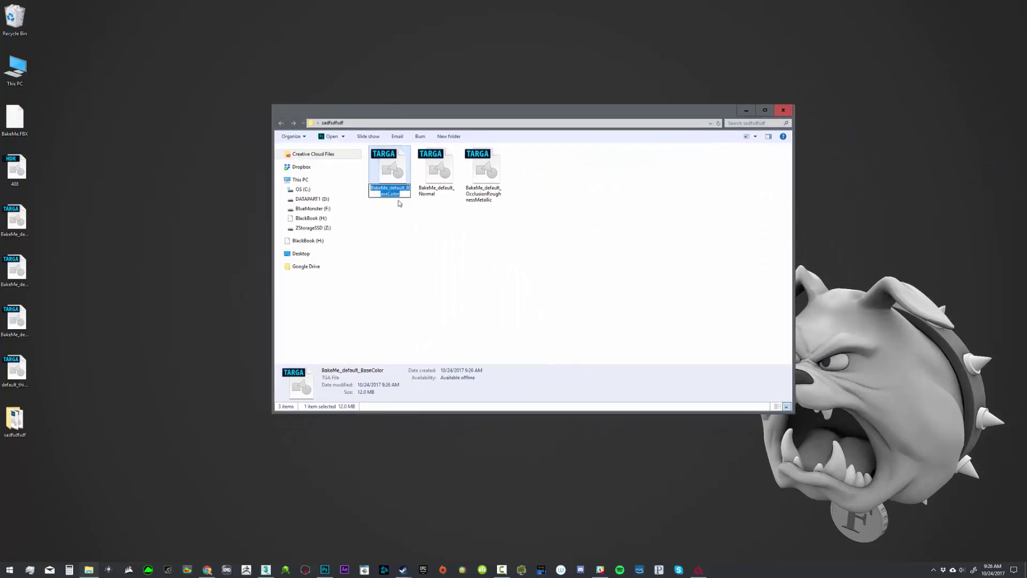
type("ssSMask")
key("Return")
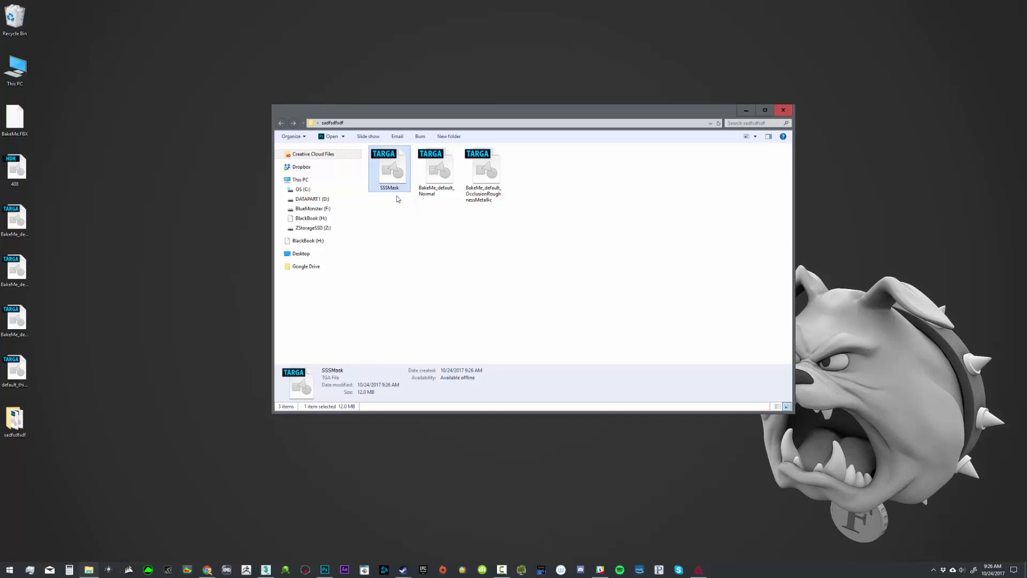
left_click_drag(389, 169, 80, 374)
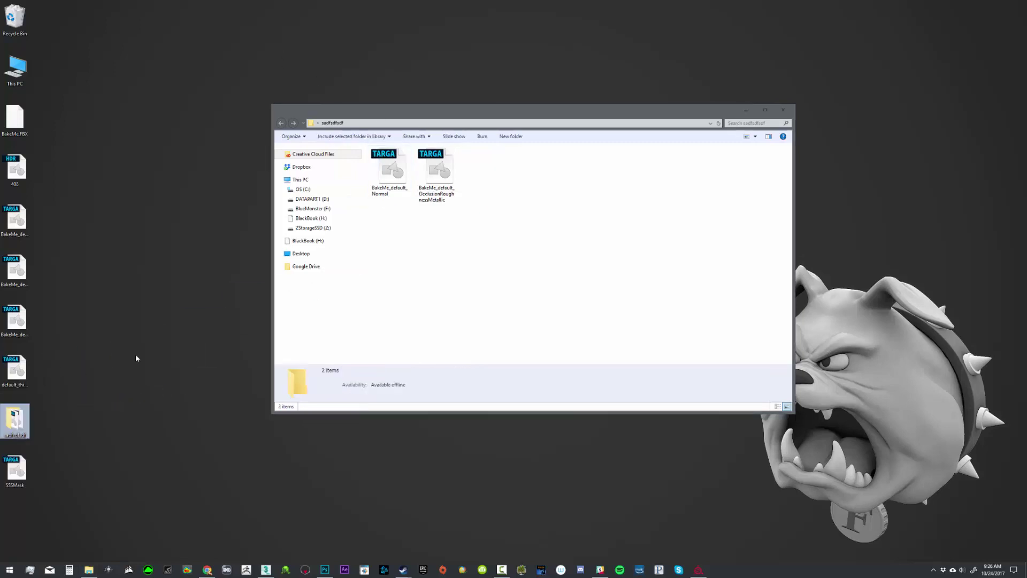
Close the export folder, send it to the Recycle Bin and keep the SSSMask file lined up with the other textures
left_click(783, 110)
left_click_drag(15, 420, 16, 21)
left_click_drag(82, 373, 24, 414)
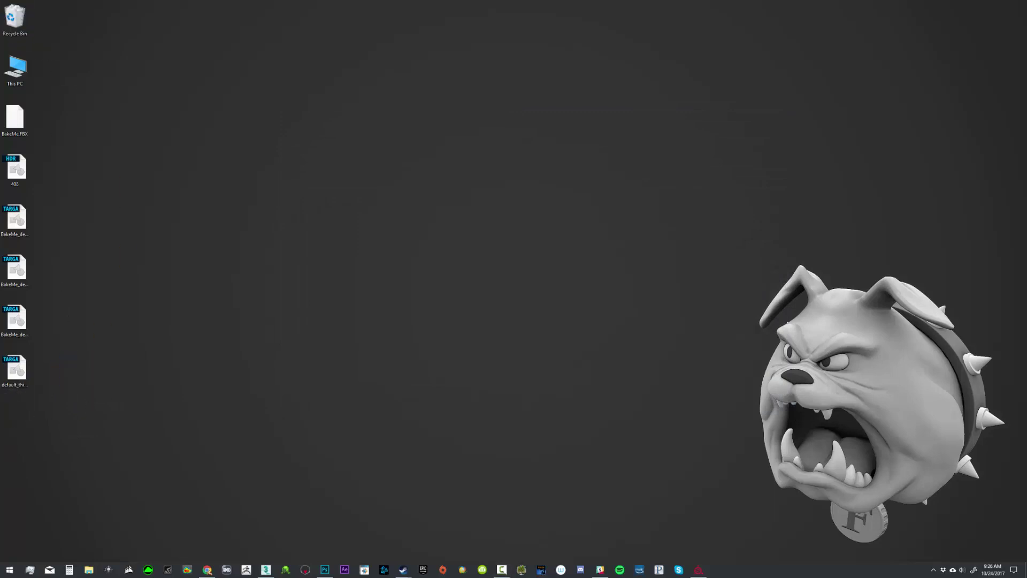
left_click_drag(19, 316, 33, 406)
left_click(142, 407)
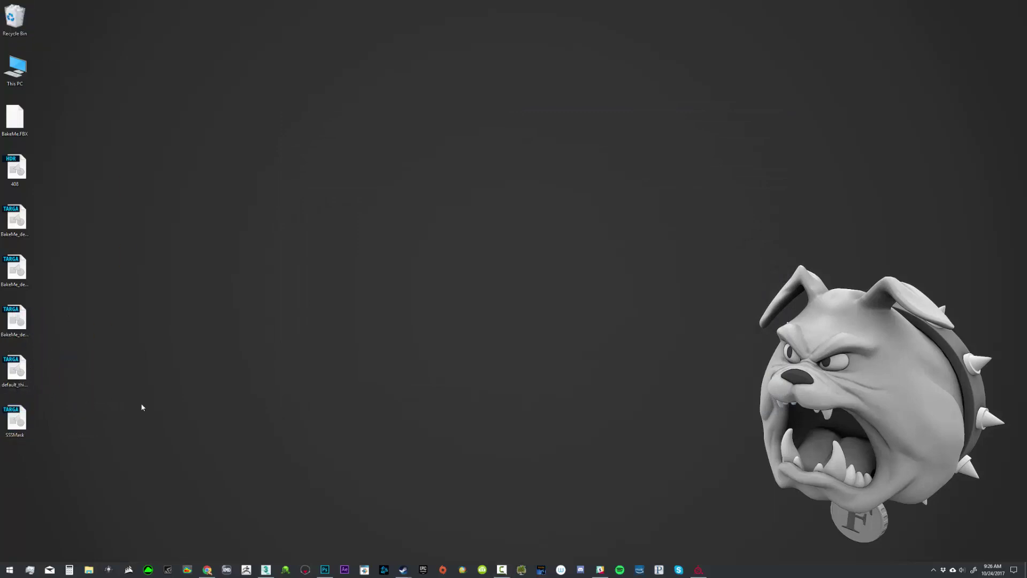
Switch to 3ds Max, close the V-Ray frame buffer and duplicate the whole Physical Material node network below the original
left_click(285, 570)
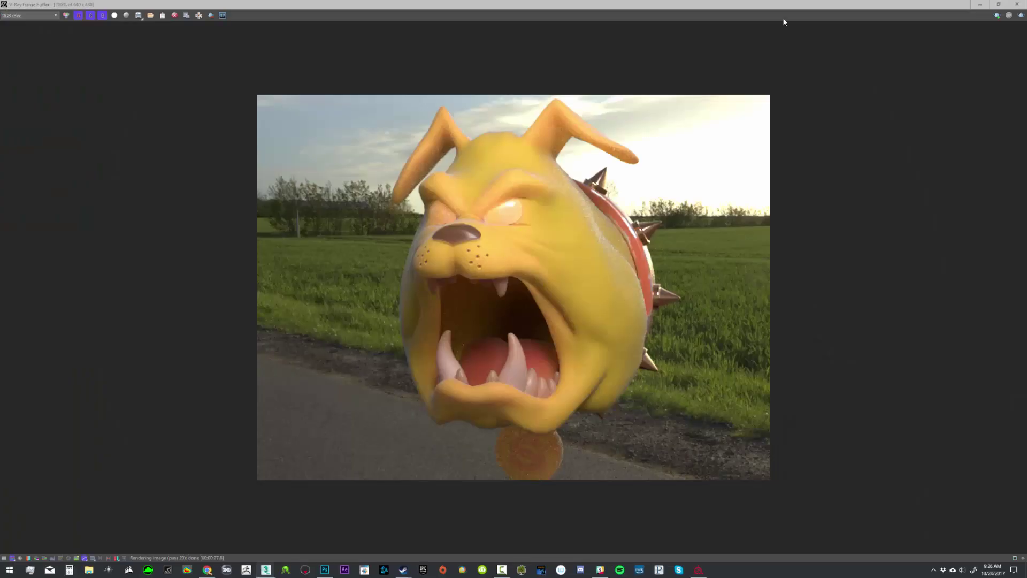
left_click(1017, 4)
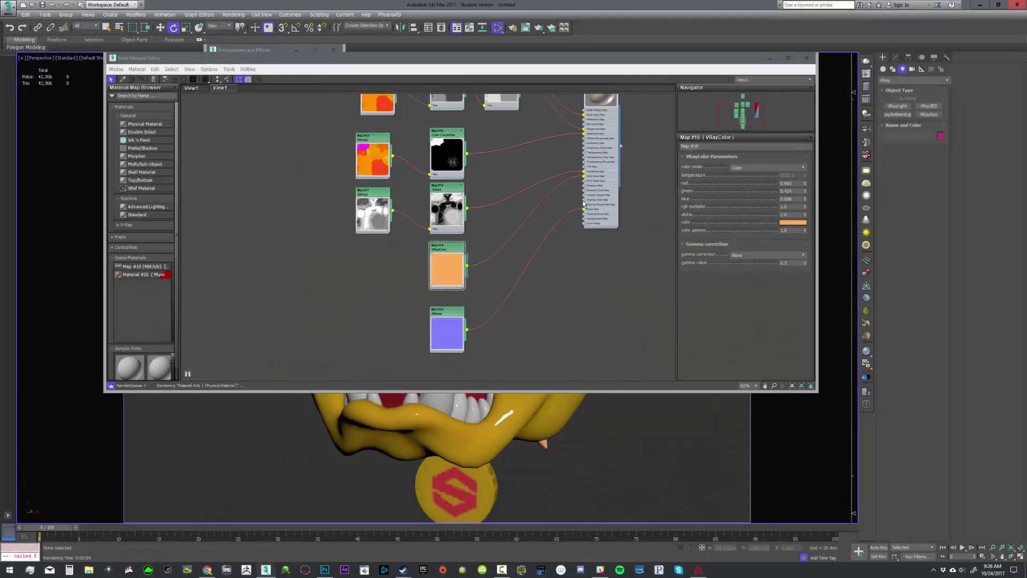
scroll(583, 204, "down", 3)
middle_click_drag(544, 156, 465, 261)
left_click_drag(330, 142, 598, 437)
middle_click_drag(493, 199, 460, 175)
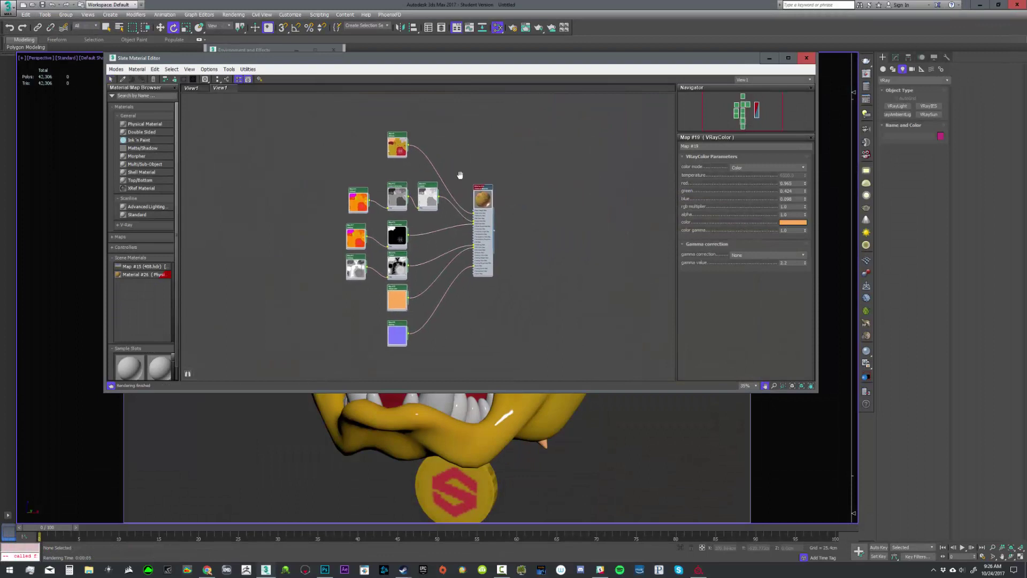
left_click_drag(463, 170, 444, 405, "shift")
middle_click_drag(486, 313, 465, 209)
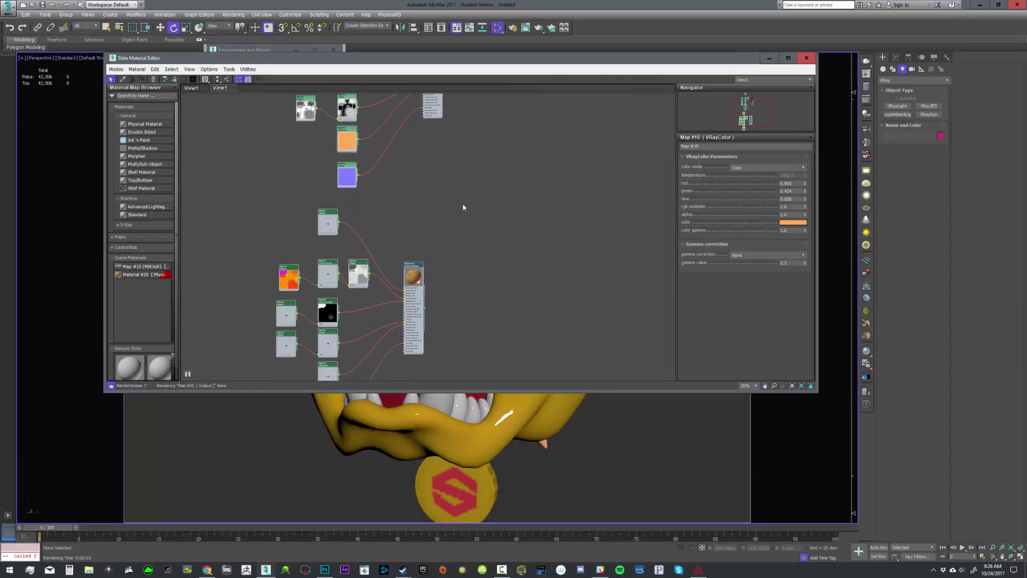
middle_click_drag(428, 305, 450, 257)
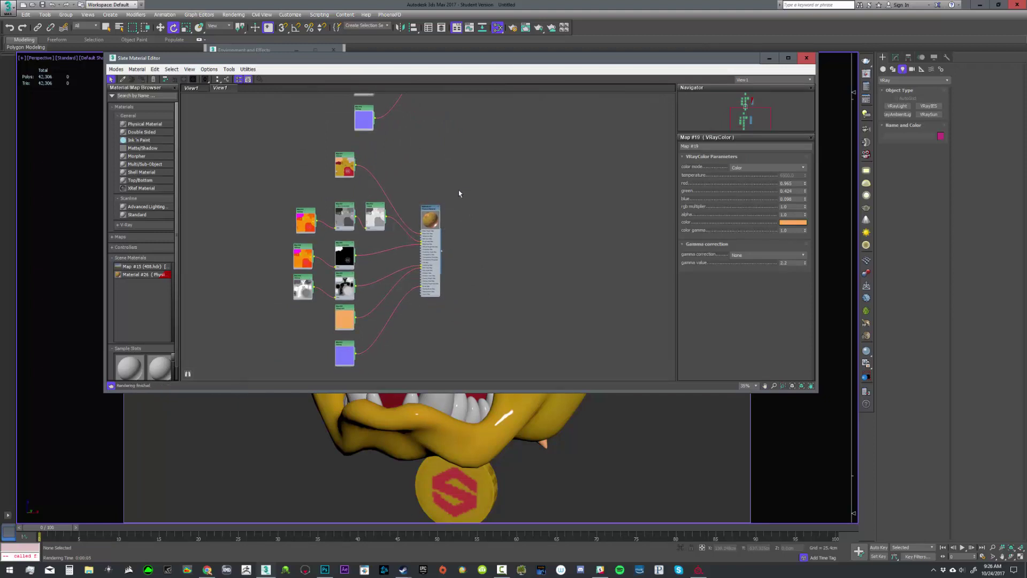
Delete the thickness bitmap, its Output map and the orange VRayColor node from the original Physical Material network
scroll(383, 327, "up", 3)
left_click_drag(373, 324, 260, 259)
middle_click_drag(389, 194, 408, 378)
middle_click_drag(380, 161, 395, 284)
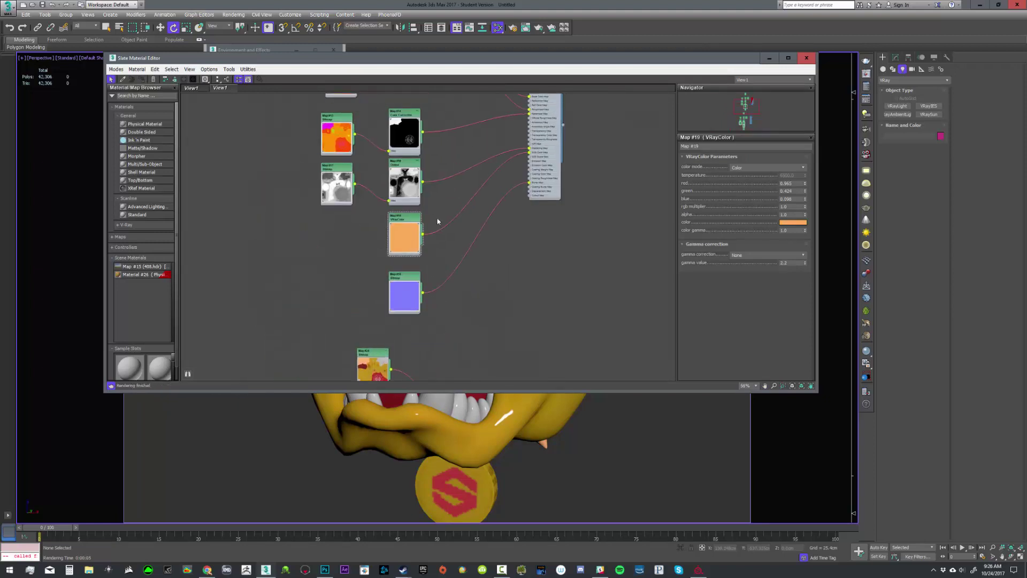
left_click_drag(441, 254, 318, 187)
middle_click_drag(417, 184, 404, 211)
scroll(403, 211, "up", 1)
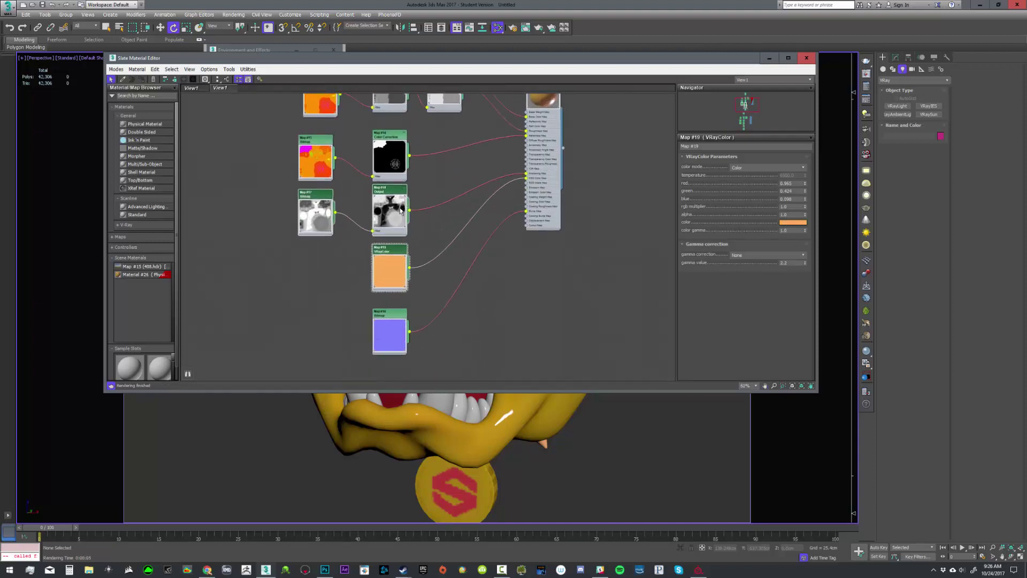
key("Delete")
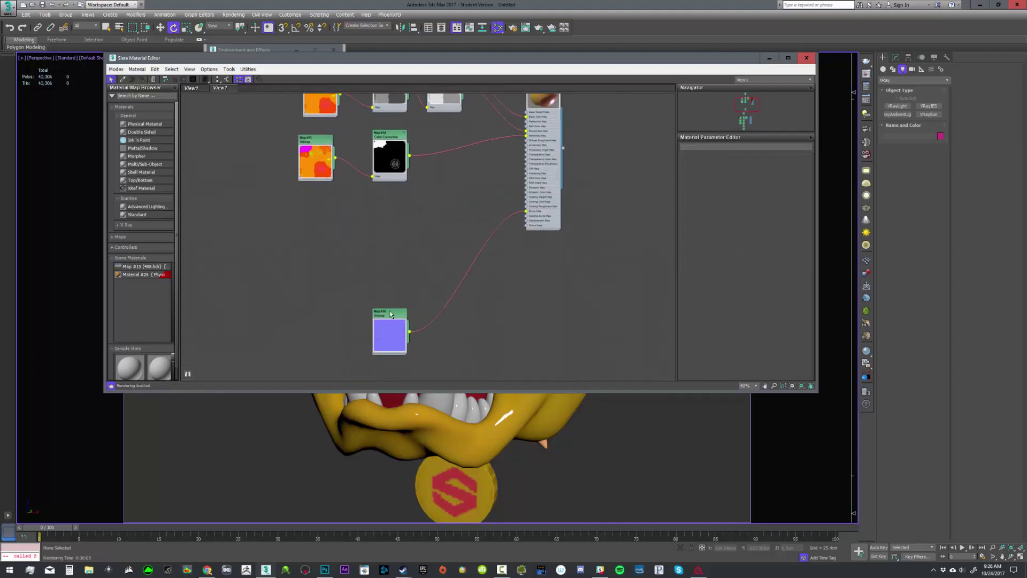
Move the normal bitmap up beneath the remaining maps and align the original network closer above the duplicated one
left_click_drag(390, 314, 395, 205)
middle_click_drag(496, 99, 458, 208)
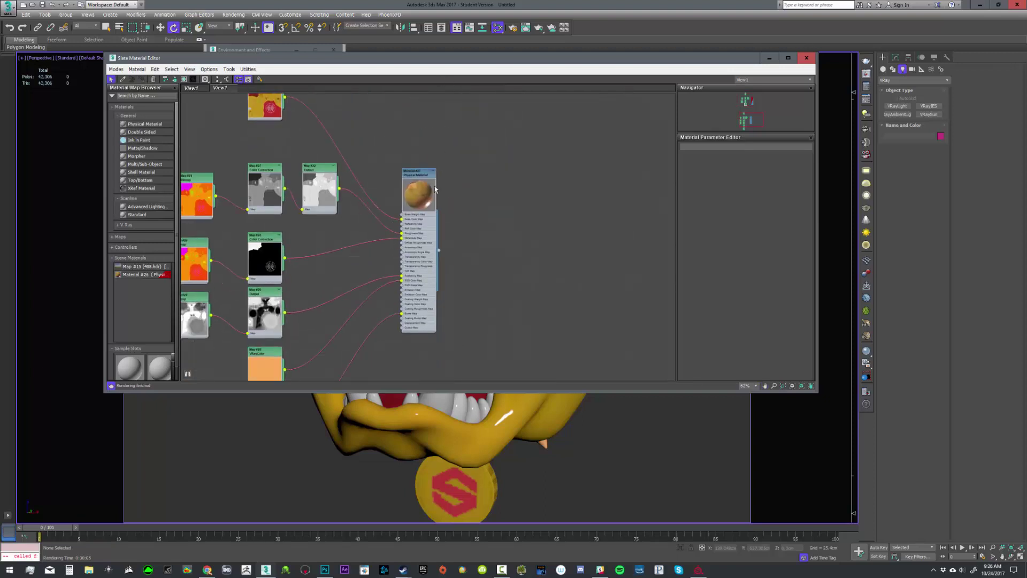
scroll(435, 185, "down", 8)
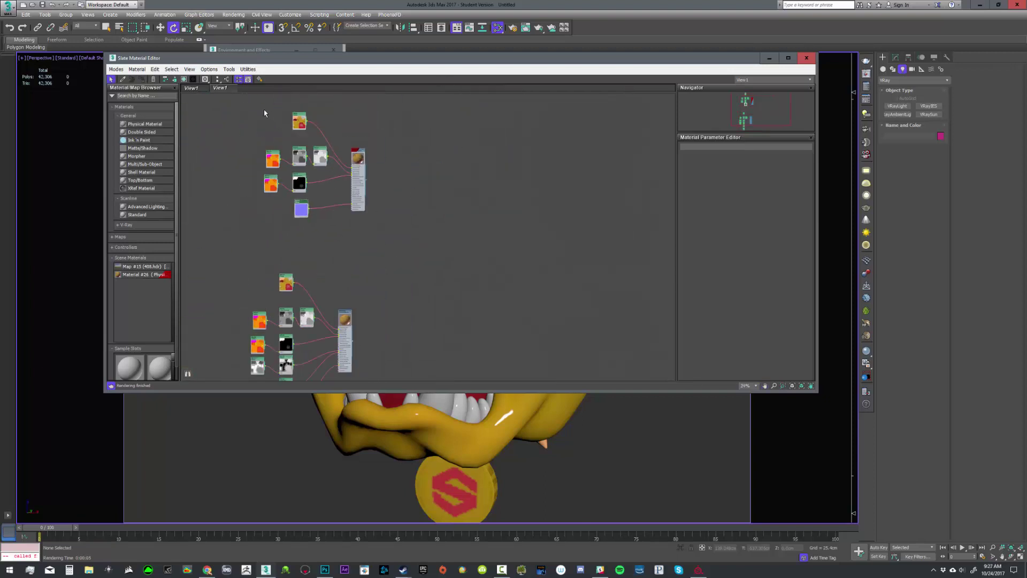
left_click_drag(264, 109, 398, 220)
left_click_drag(359, 149, 403, 197)
scroll(376, 243, "up", 4)
scroll(342, 216, "up", 4)
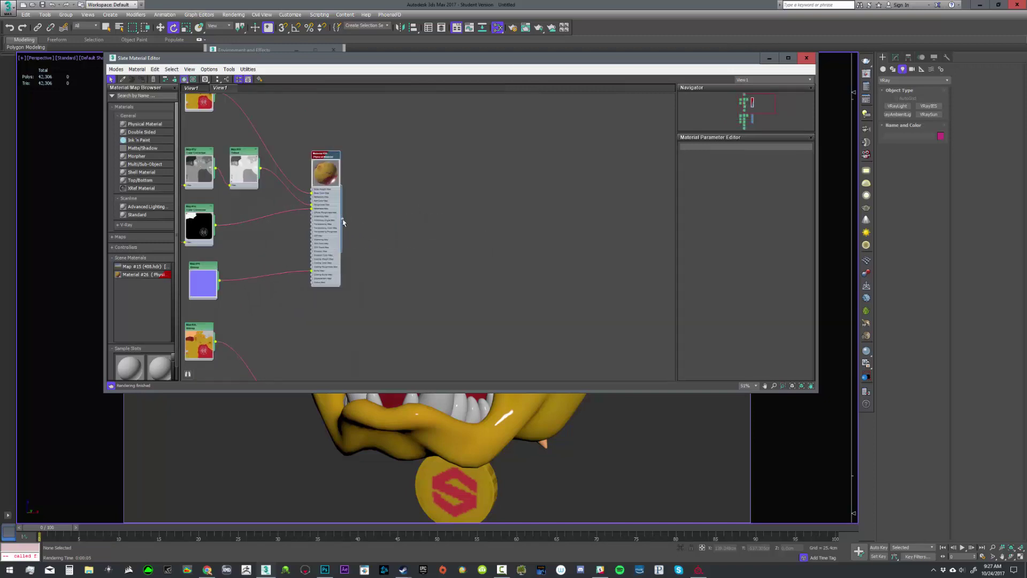
Add a VRayBlendMtl node beside the two Physical Material networks, expand its preview and open its parameters
left_click_drag(342, 219, 453, 280)
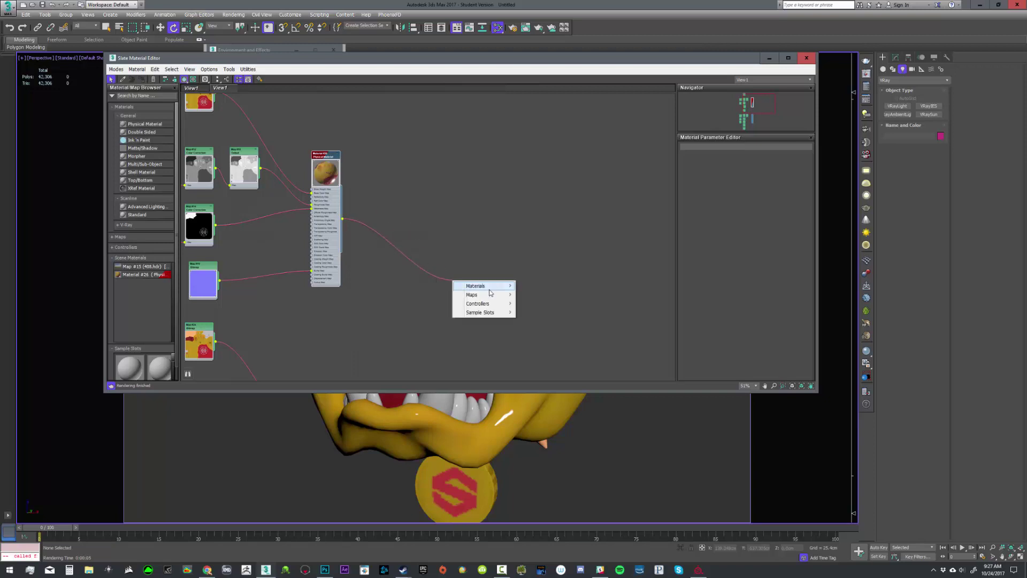
mouse_move(494, 291)
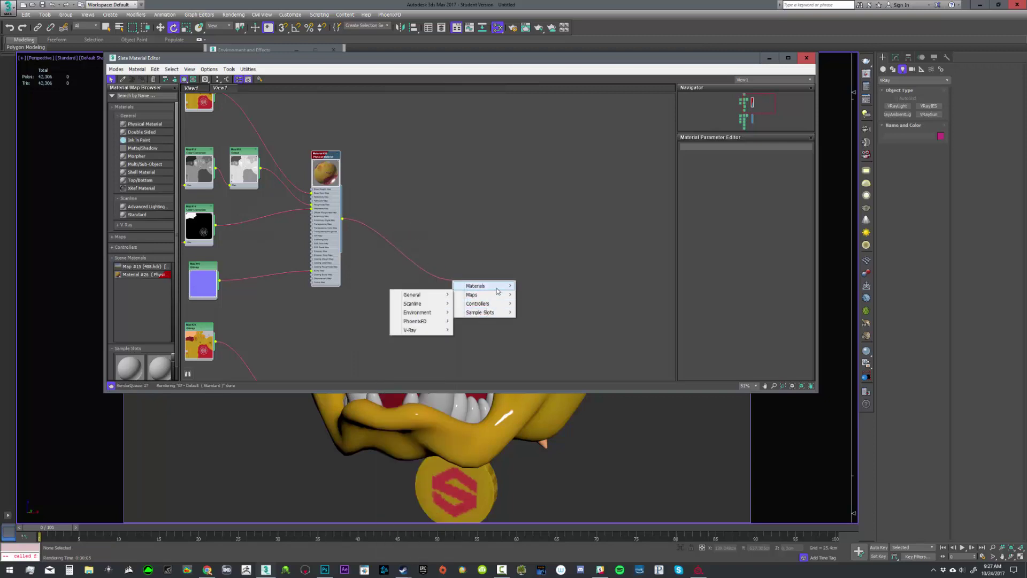
mouse_move(420, 304)
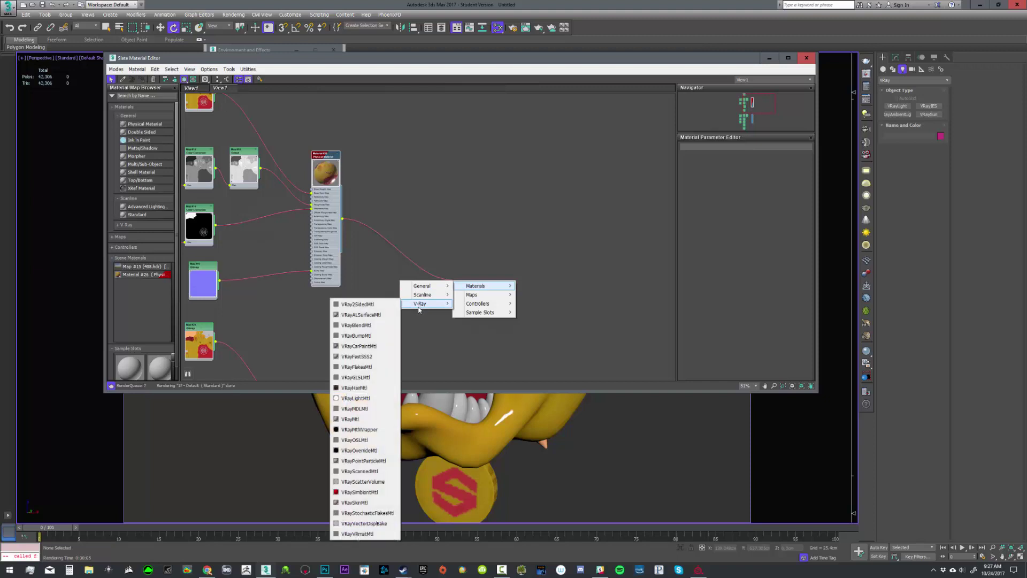
left_click(376, 330)
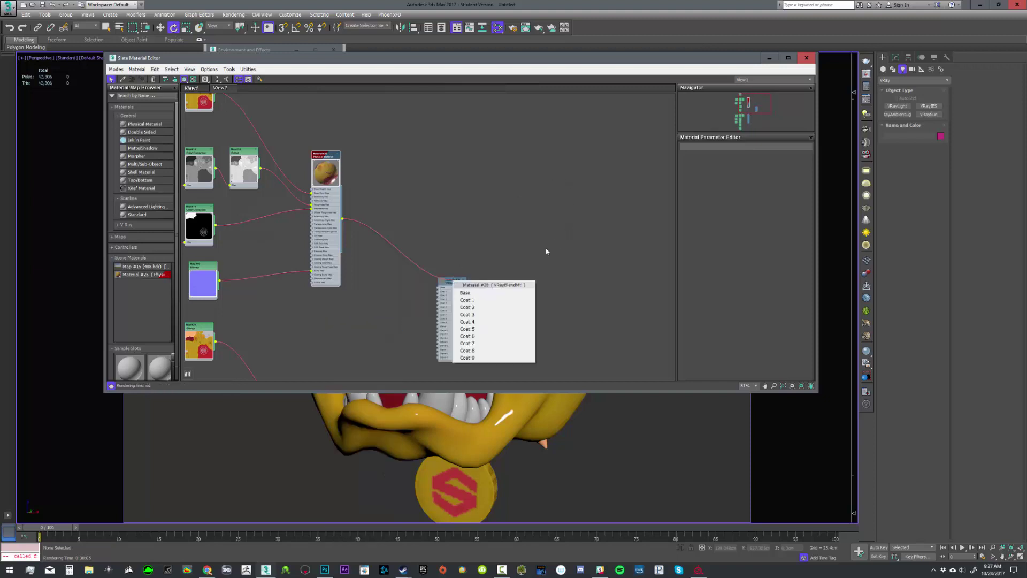
left_click(499, 278)
middle_click_drag(472, 311, 479, 168)
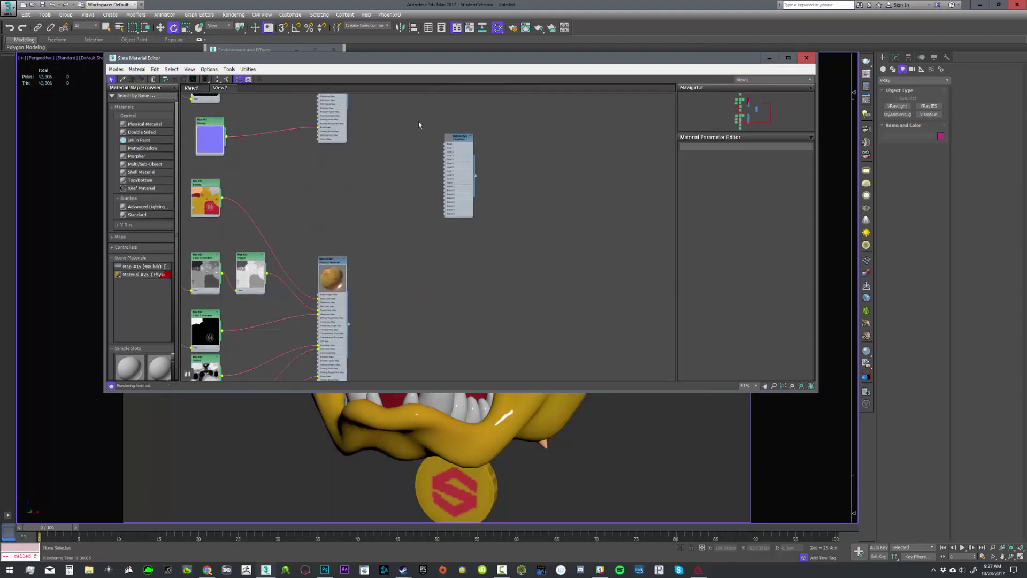
middle_click_drag(419, 125, 428, 193)
left_click(457, 208)
double_click(467, 206)
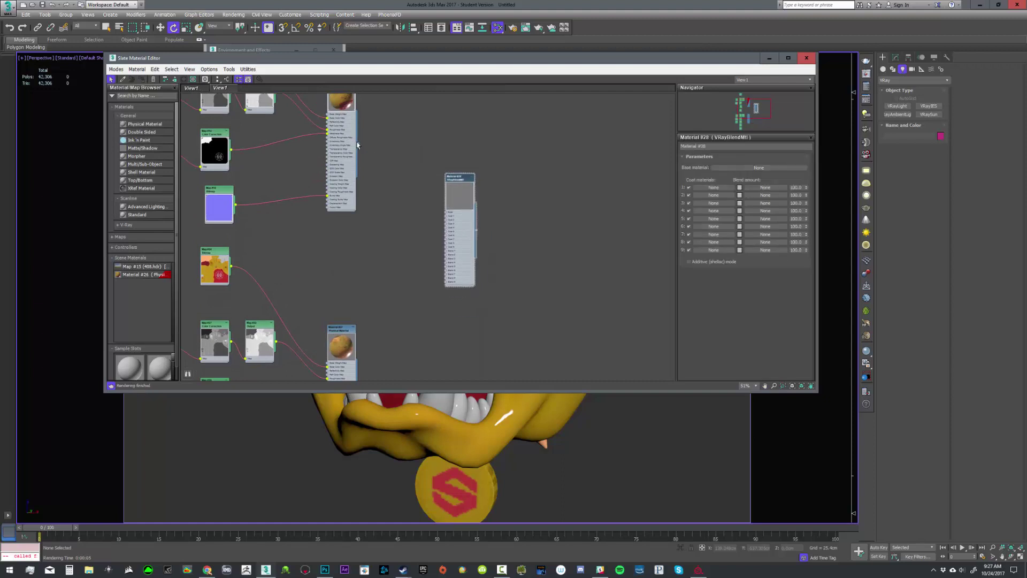
Connect the original Physical Material to the blend material's Base input and the duplicate with SSS maps to Coat 1
left_click_drag(434, 217, 445, 214)
scroll(370, 347, "down", 3)
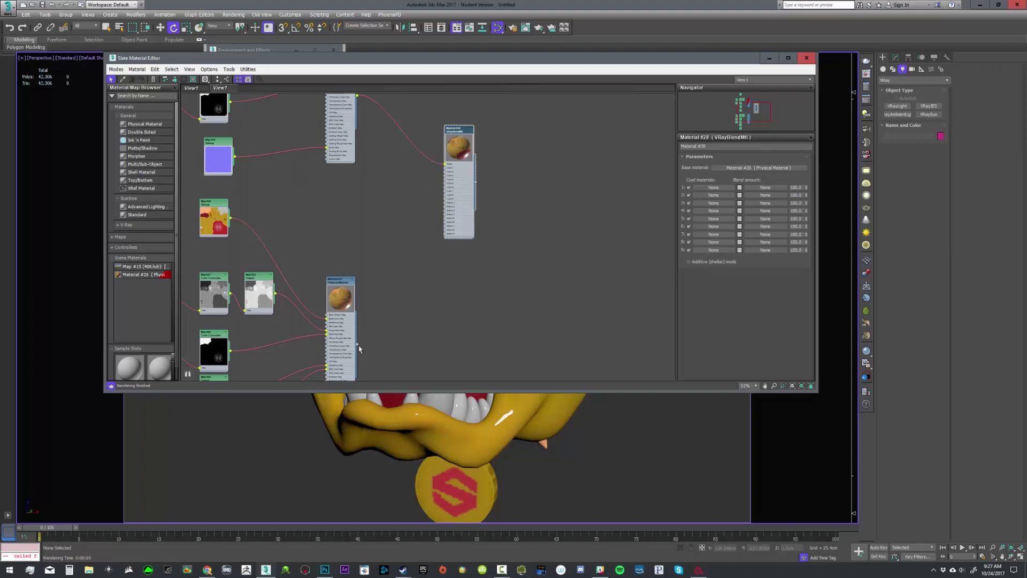
left_click_drag(357, 344, 445, 172)
scroll(465, 150, "up", 5)
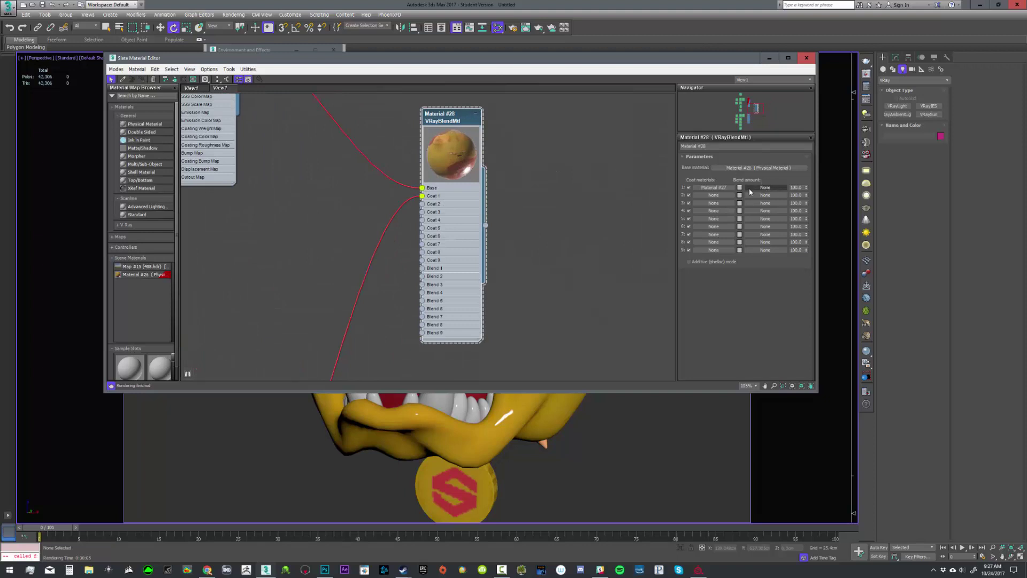
scroll(436, 272, "up", 1)
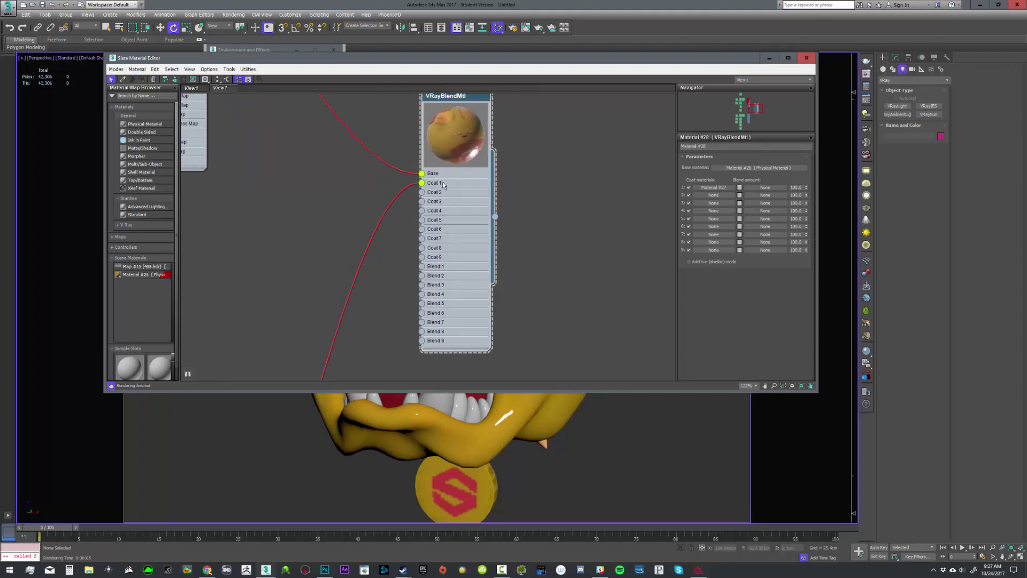
Plug a Bitmap map using the SSSMask file into the blend material's Blend 1 input and tidy its node placement
left_click_drag(422, 267, 373, 262)
mouse_move(342, 227)
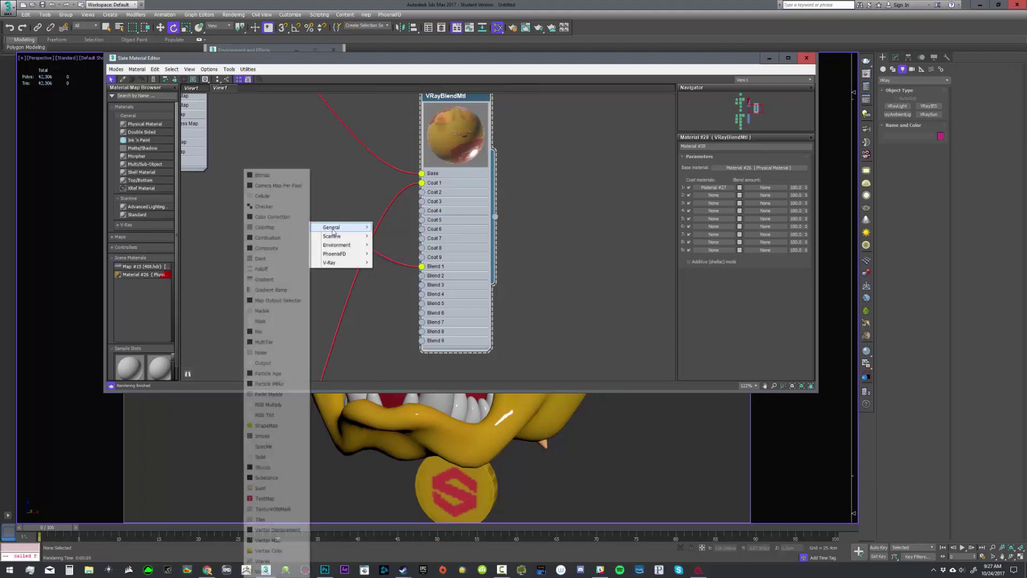
left_click(266, 175)
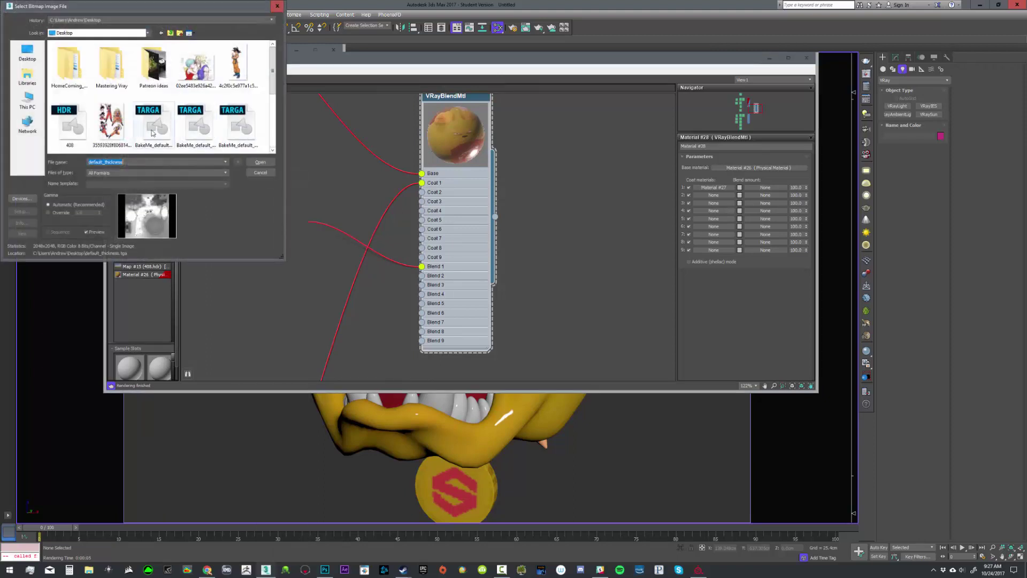
left_click(112, 127)
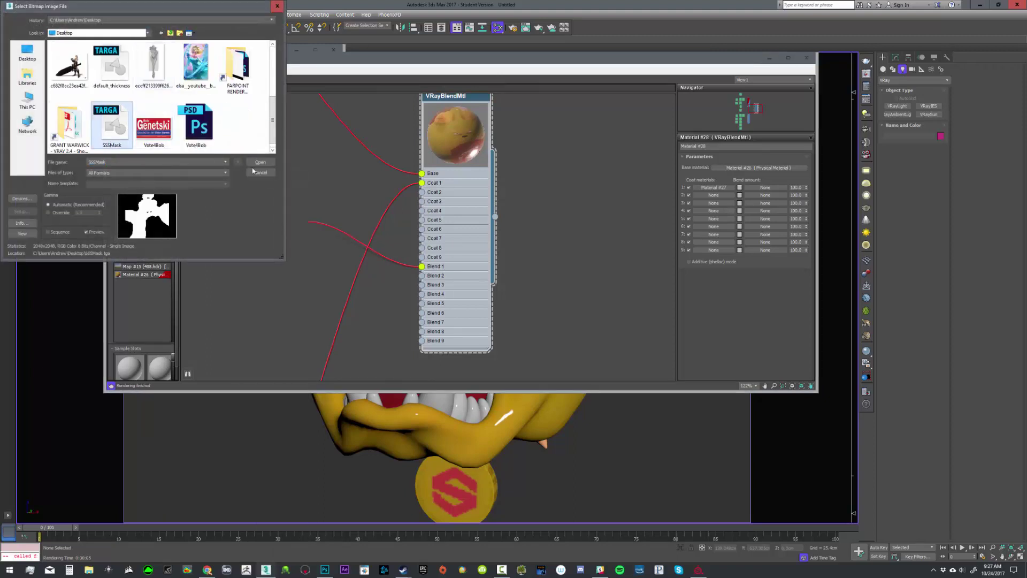
left_click(260, 162)
left_click(284, 217)
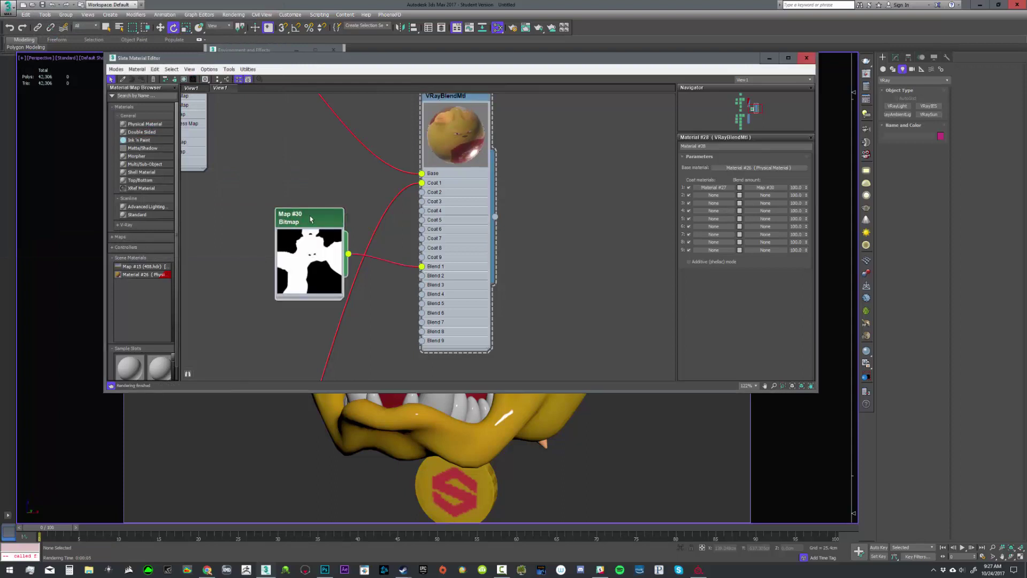
left_click_drag(328, 222, 288, 223)
scroll(342, 231, "down", 8)
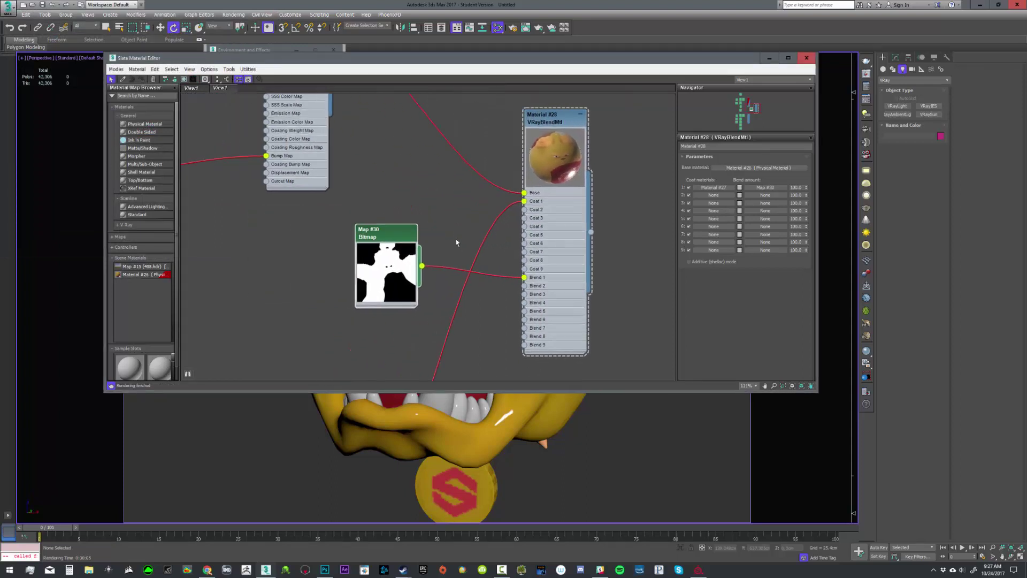
scroll(436, 248, "down", 1)
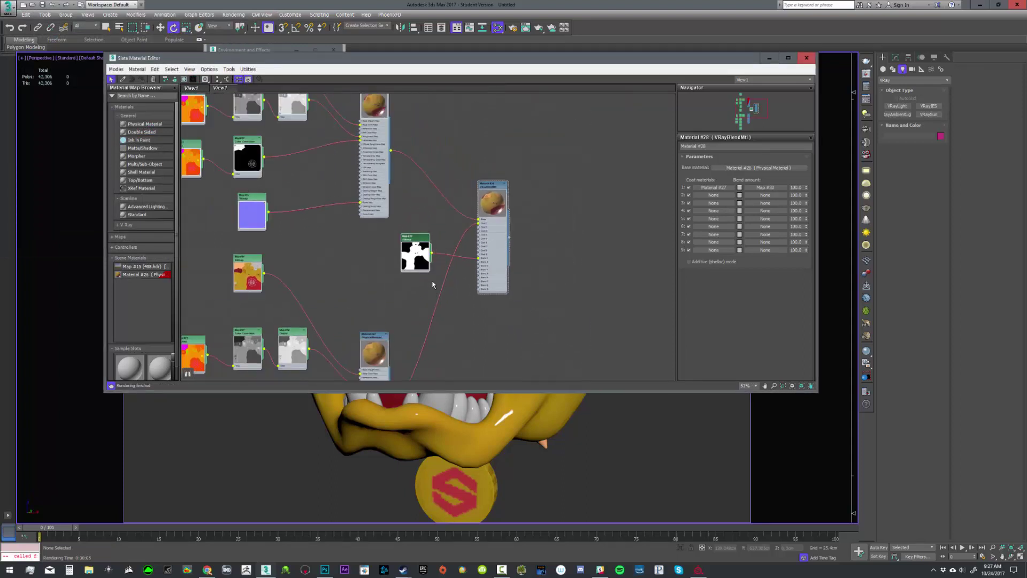
Render the perspective view with the blend material, examine the bulldog's face and ears up close, and close the frame buffer
middle_click_drag(433, 285, 448, 280)
middle_click_drag(394, 327, 389, 401)
middle_click_drag(464, 240, 425, 157)
scroll(380, 253, "up", 7)
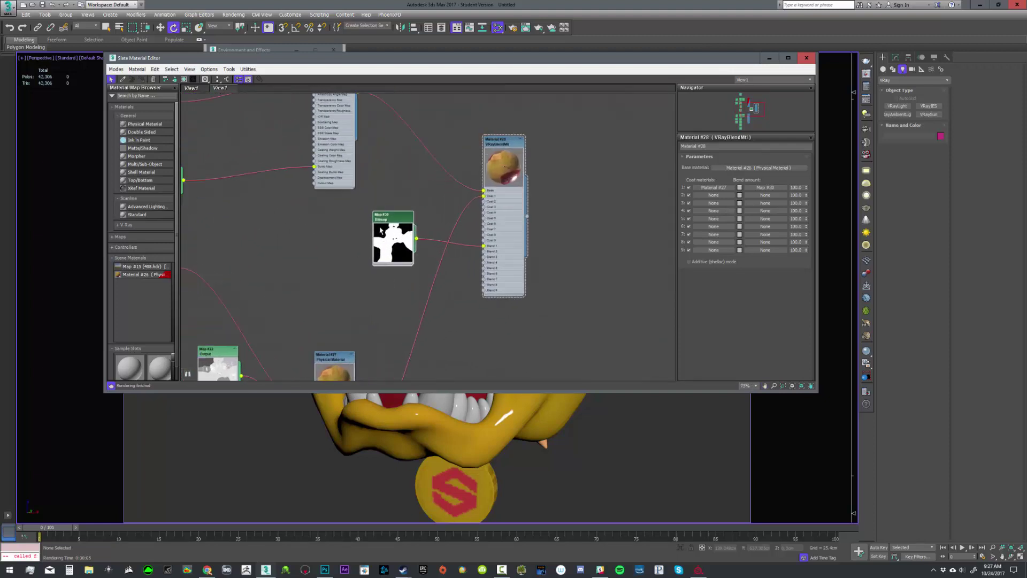
scroll(444, 226, "up", 1)
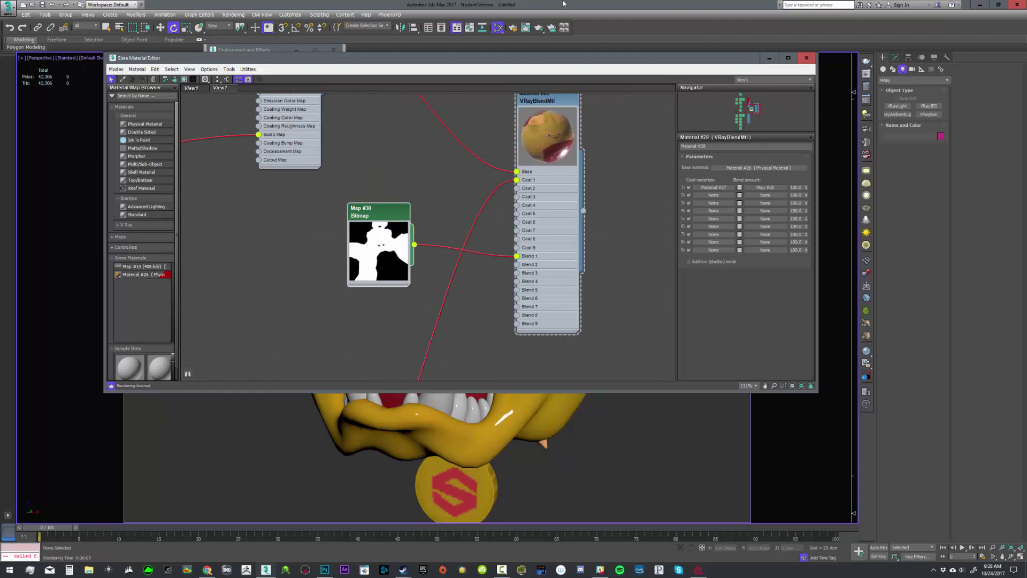
key("shift+q")
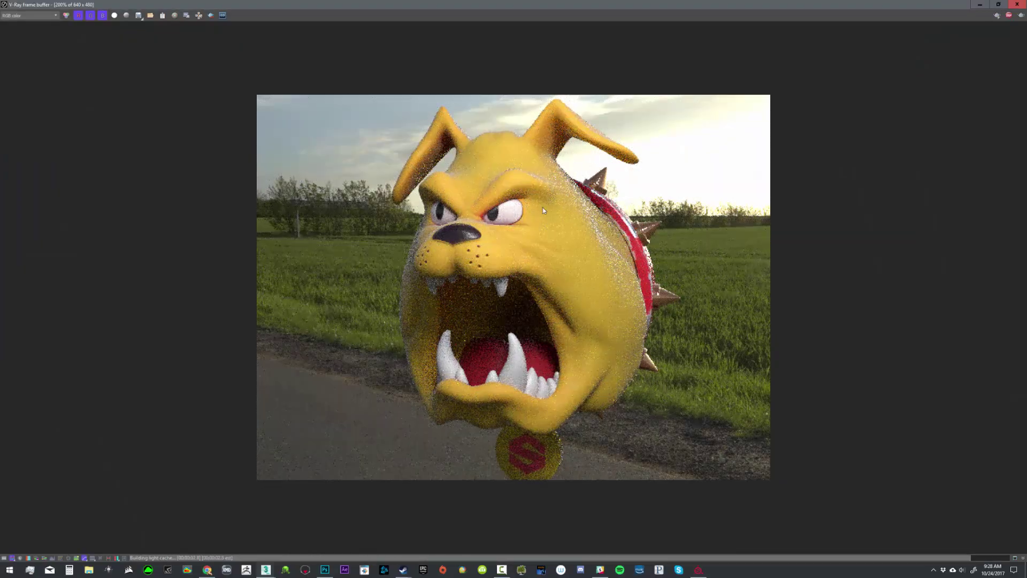
scroll(500, 192, "up", 1)
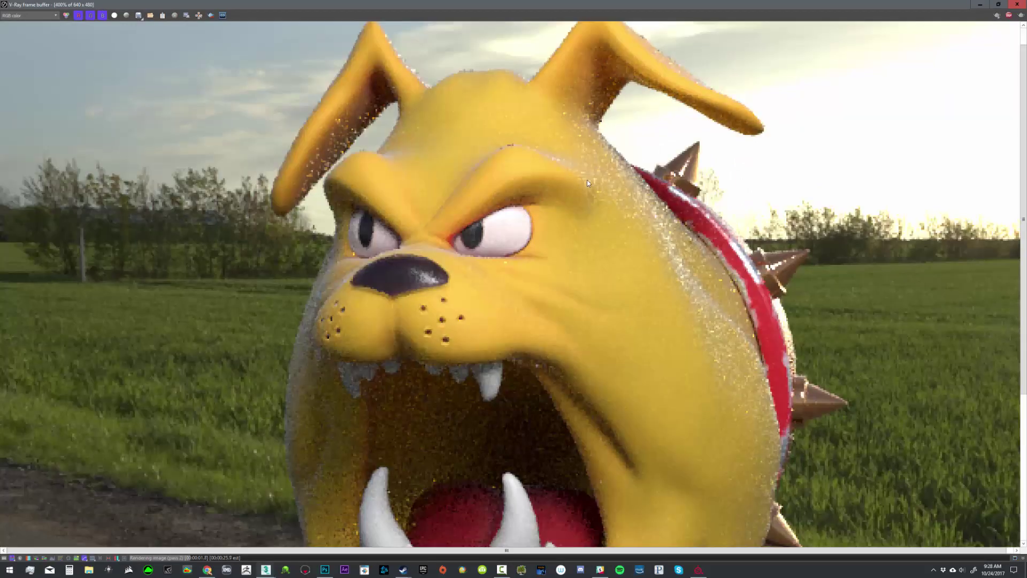
middle_click_drag(588, 181, 581, 205)
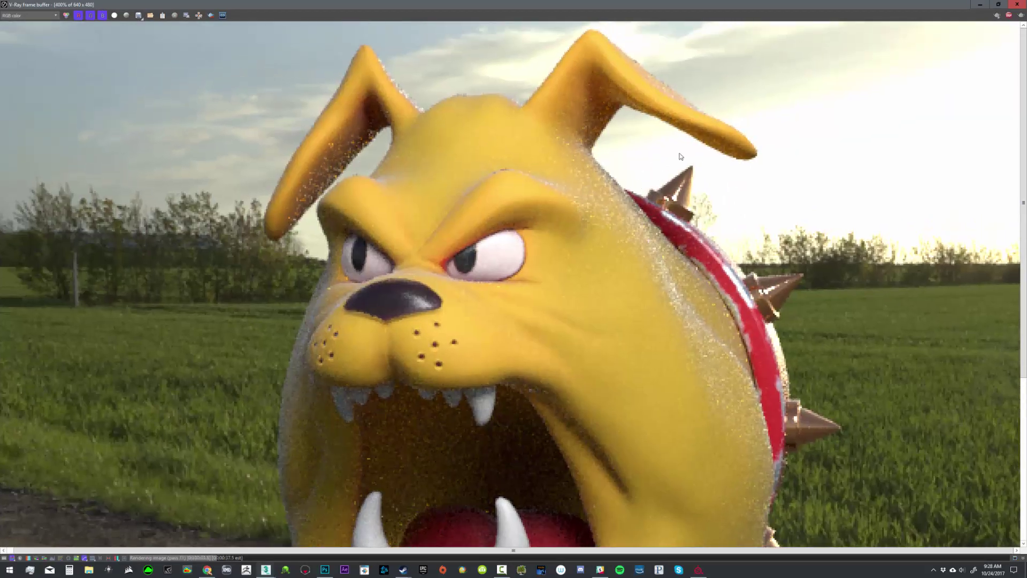
scroll(632, 199, "down", 1)
left_click(1017, 6)
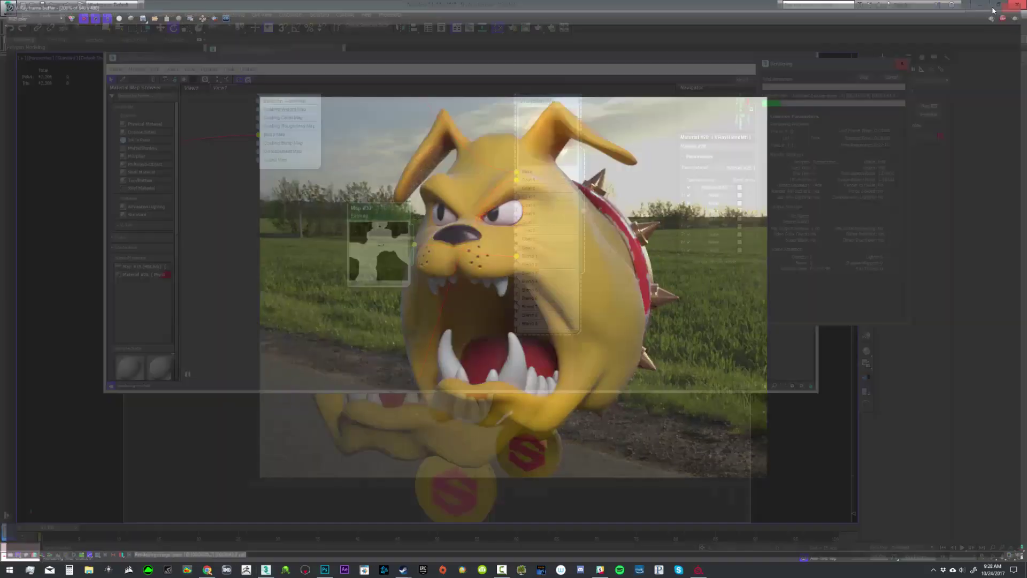
Change the duplicated Physical Material's SSS scatter color to a more saturated, redder orange
scroll(533, 163, "down", 4)
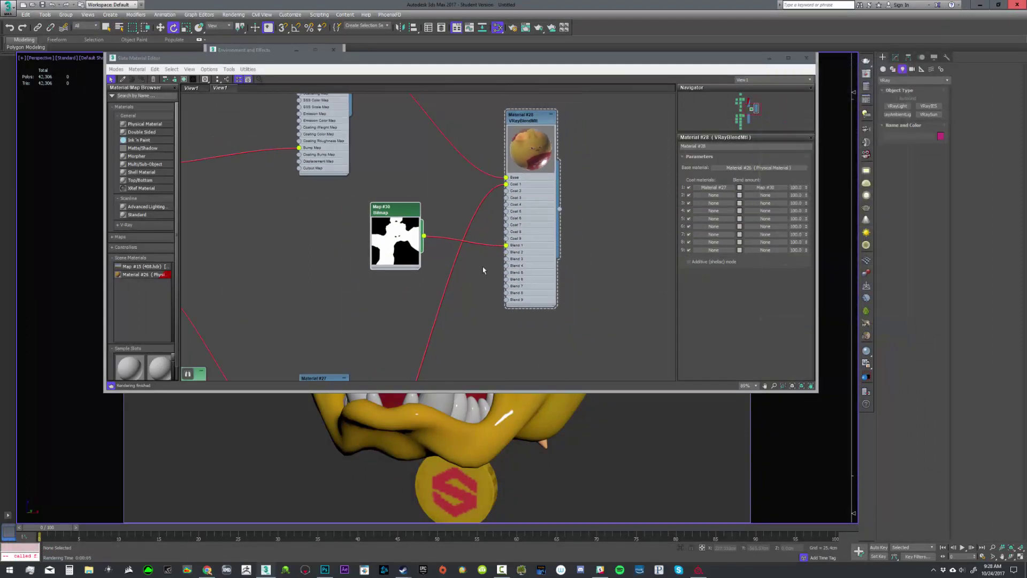
middle_click_drag(443, 213, 468, 87)
left_click(377, 228)
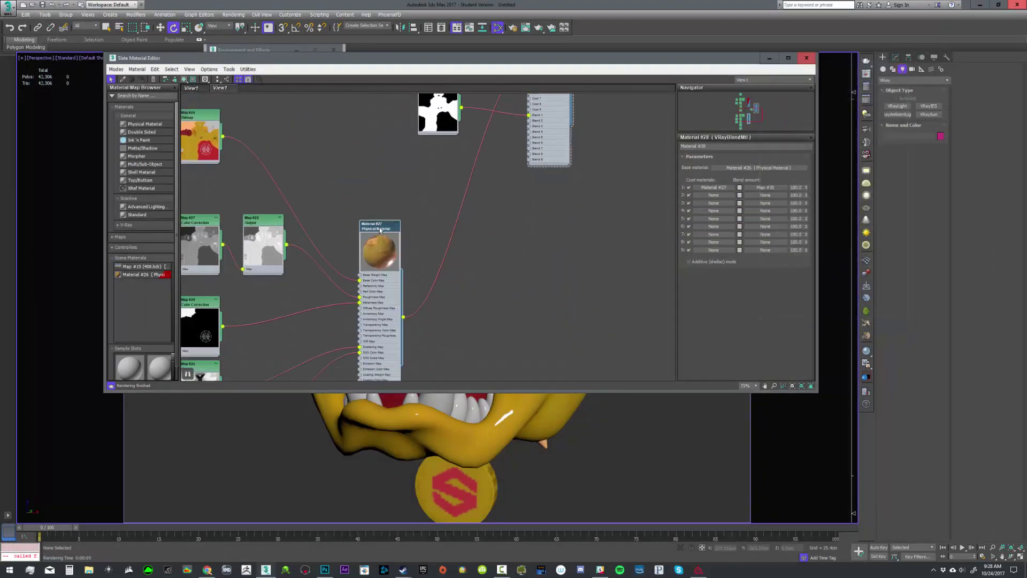
double_click(375, 228)
middle_click_drag(323, 355, 438, 123)
left_click(310, 223)
left_click(779, 297)
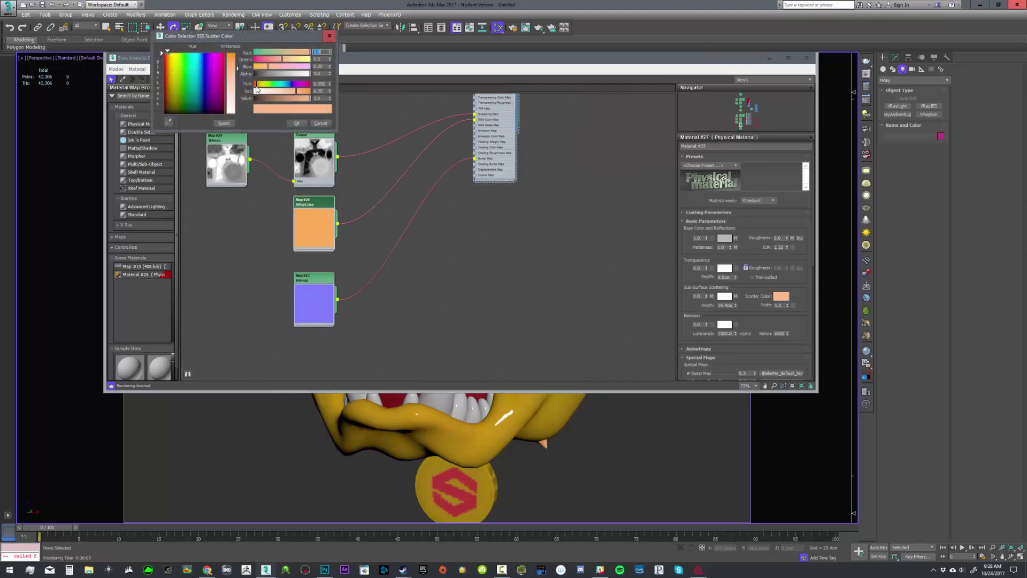
left_click_drag(256, 84, 301, 91)
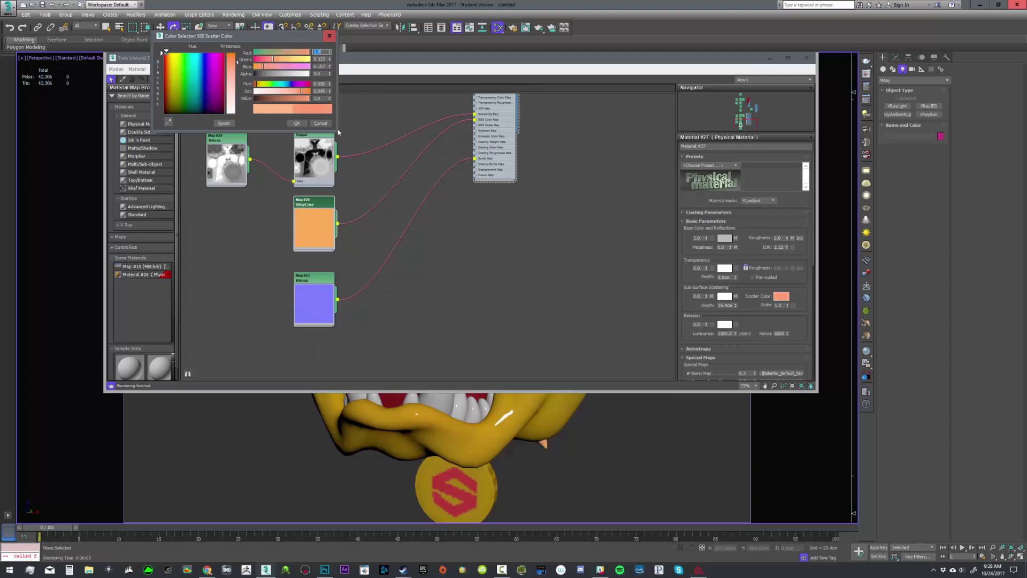
left_click(302, 123)
left_click(297, 123)
Render the bulldog with the adjusted scatter color, inspect it, restore the frame buffer to a smaller window and cancel the rendering
key("shift+q")
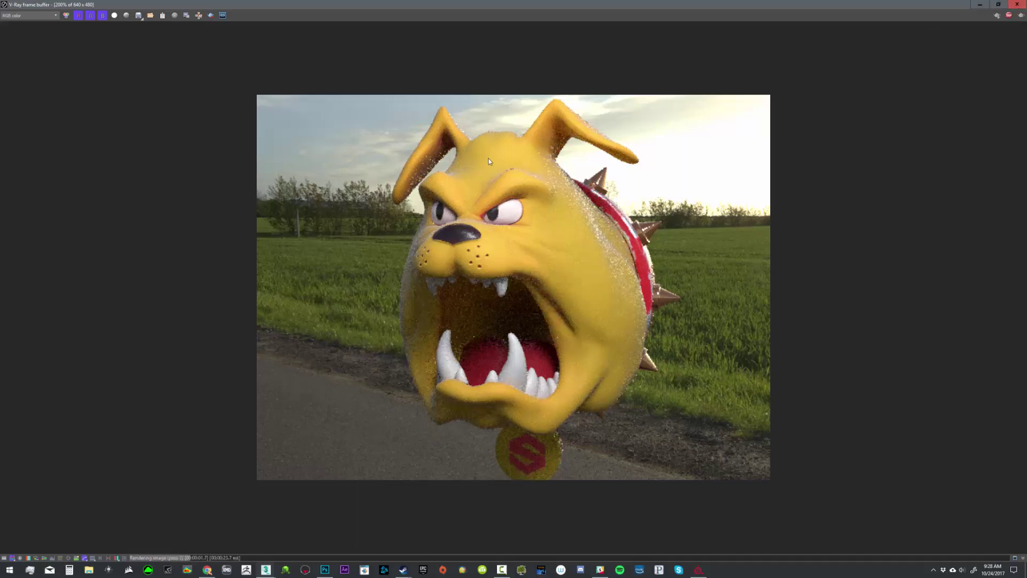
scroll(429, 141, "up", 2)
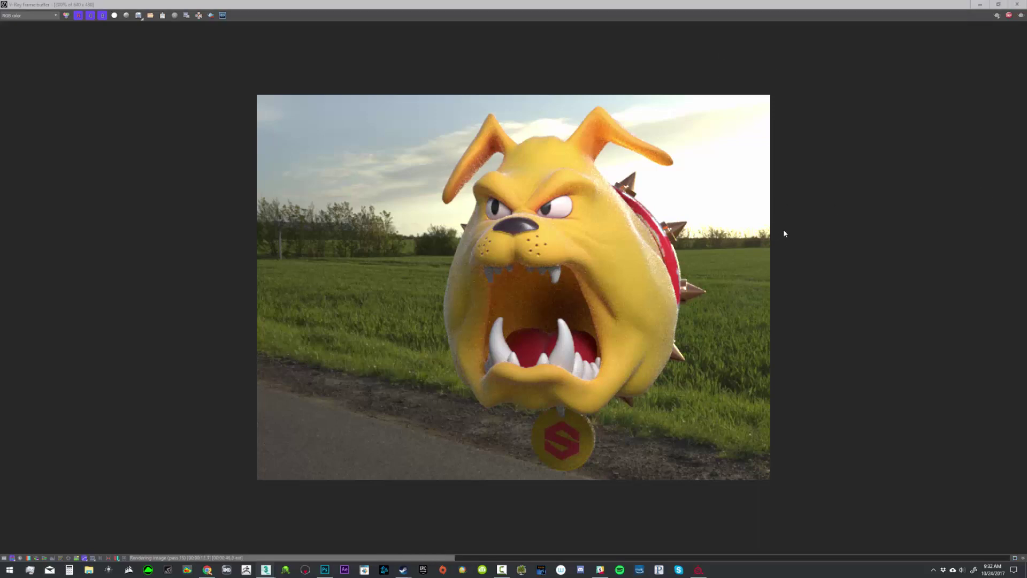
left_click_drag(657, 5, 347, 94)
left_click(893, 78)
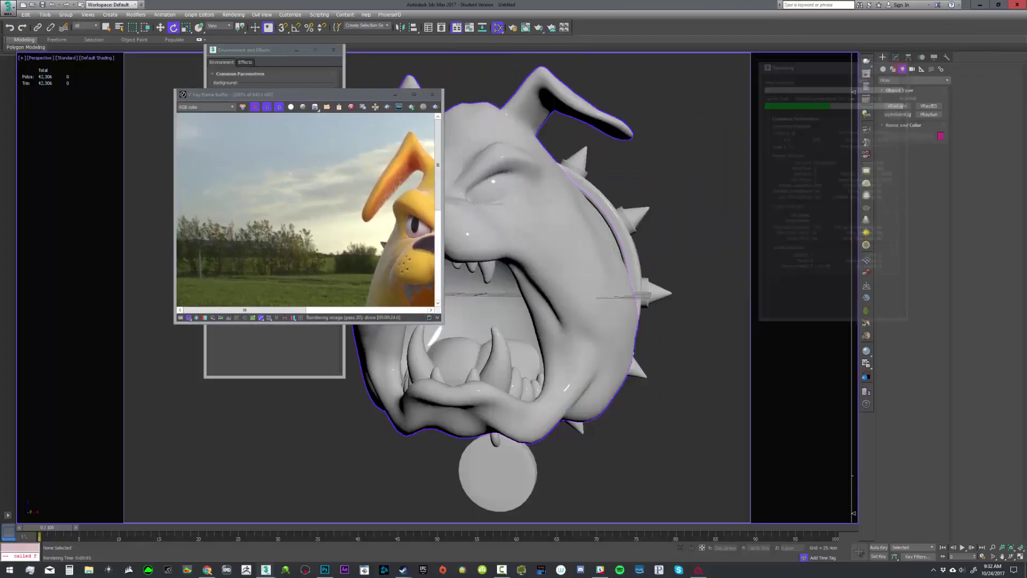
Reopen the Slate Material Editor, nudge the original Physical Material and blend nodes into a tidier layout, and close the editor
left_click(498, 28)
scroll(535, 219, "down", 2)
scroll(535, 219, "down", 3)
middle_click_drag(535, 219, 507, 320)
middle_click_drag(498, 248, 486, 261)
left_click(504, 193)
left_click_drag(505, 197, 506, 190)
left_click_drag(559, 223, 566, 225)
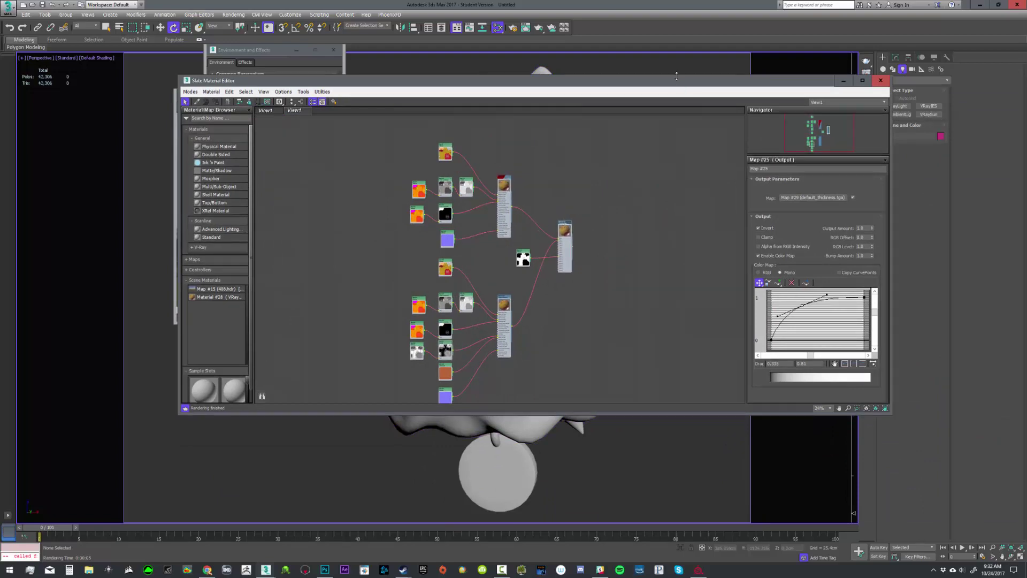
left_click(881, 80)
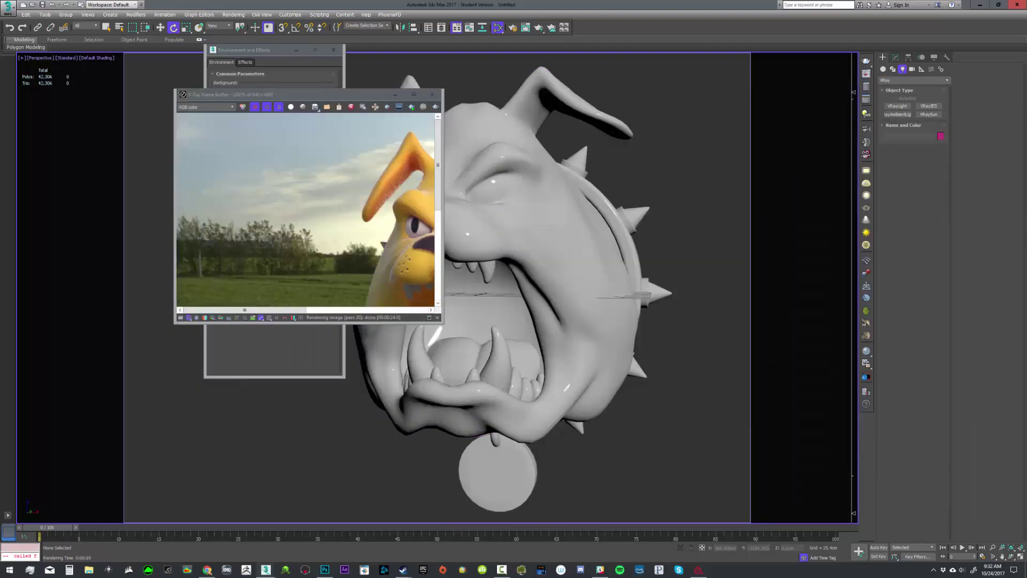
Orbit the bulldog to a side view with its snout facing the opposite direction and render it in a maximized frame buffer
left_click(432, 95)
middle_click_drag(488, 188, 530, 197, "alt")
key("shift+q")
key("shift+q")
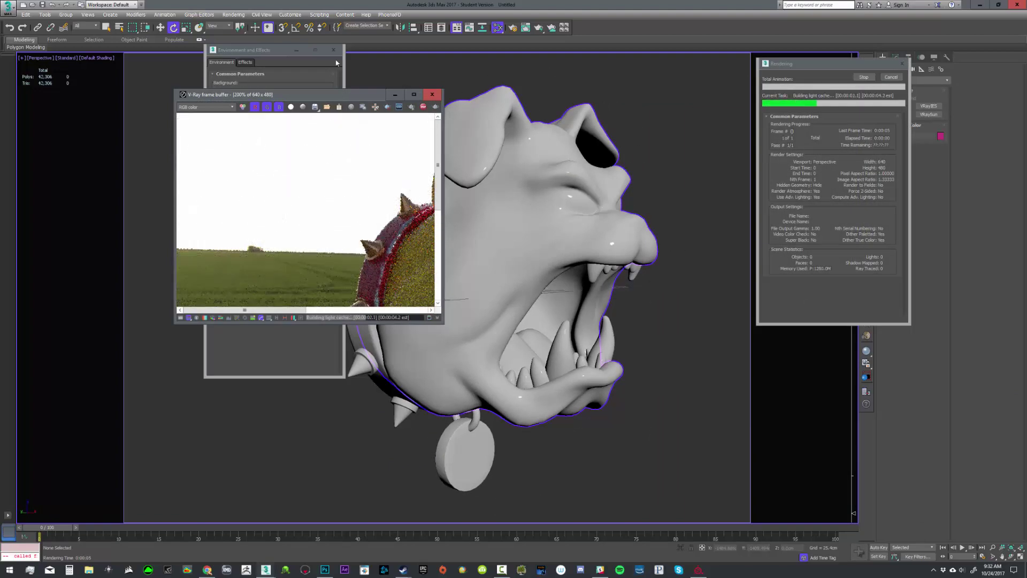
double_click(332, 96)
Examine the side-view render for light scattering through the ears, head and skin beside the collar
scroll(616, 239, "up", 1)
middle_click_drag(589, 151, 582, 95)
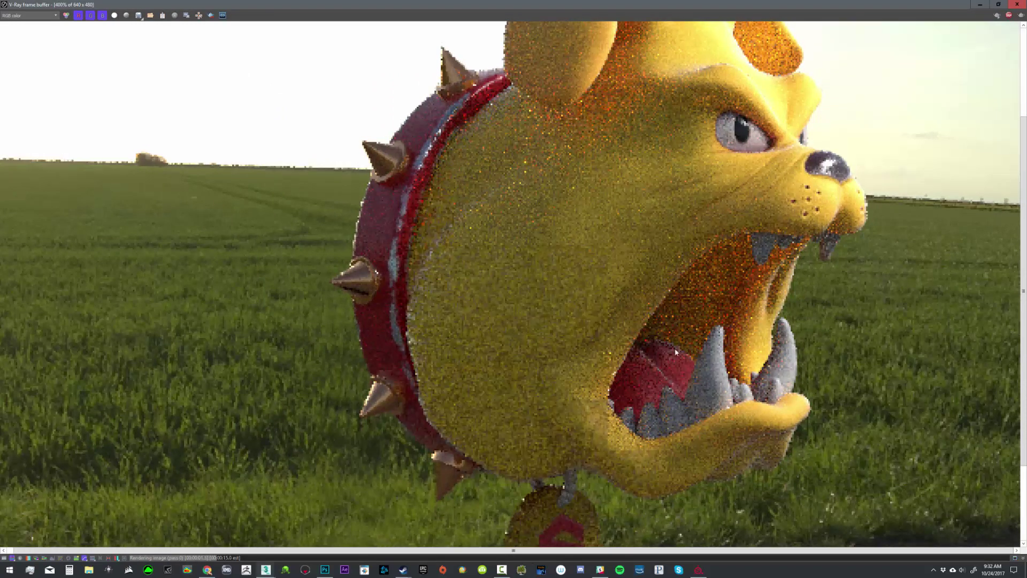
middle_click_drag(721, 77, 720, 209)
scroll(790, 255, "down", 2)
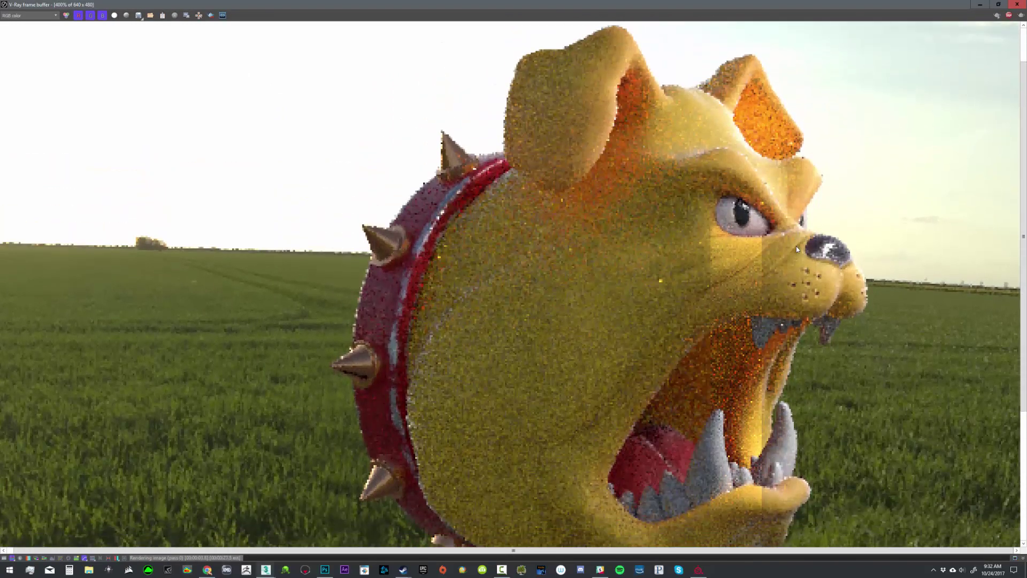
scroll(746, 233, "down", 3)
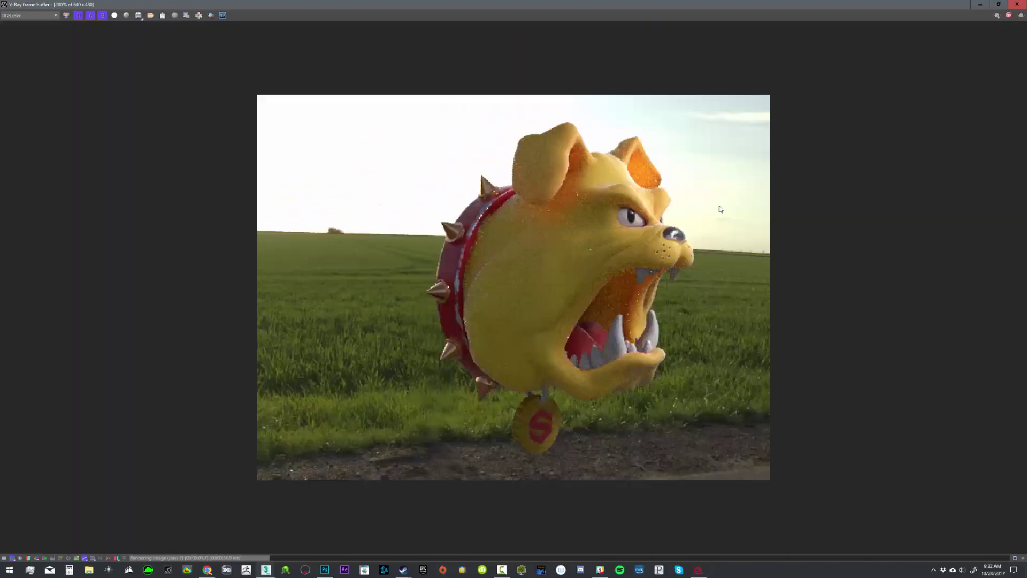
scroll(576, 179, "up", 3)
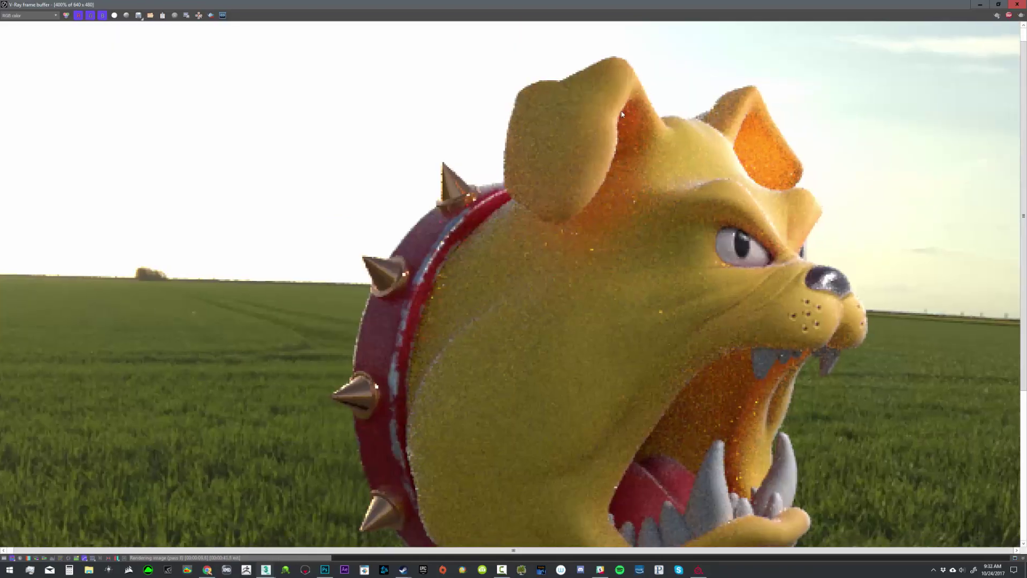
scroll(568, 231, "down", 4)
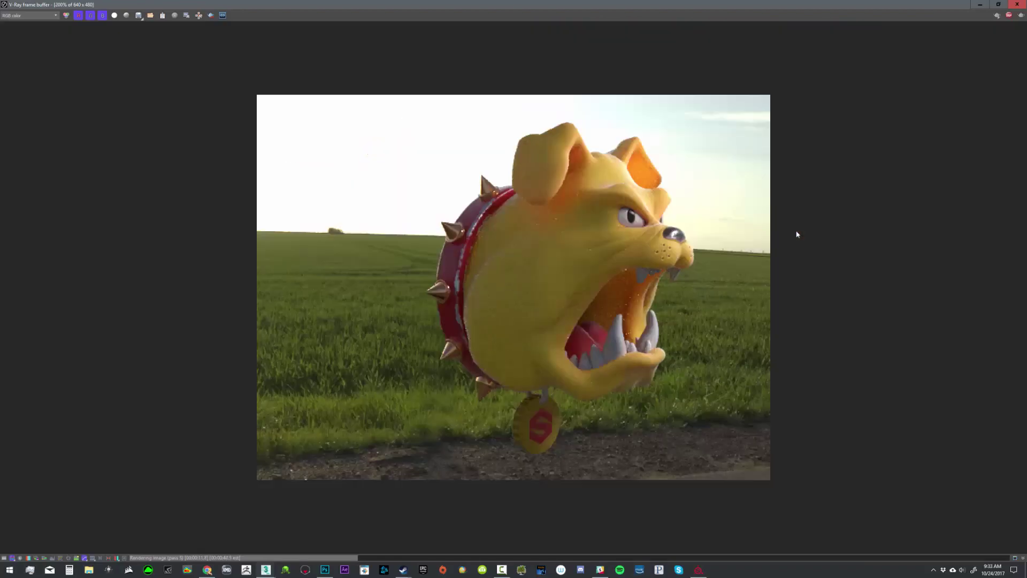
Inspect the render up close around the open mouth, inner cheek, teeth and tongue, and return to the full image
scroll(668, 257, "up", 3)
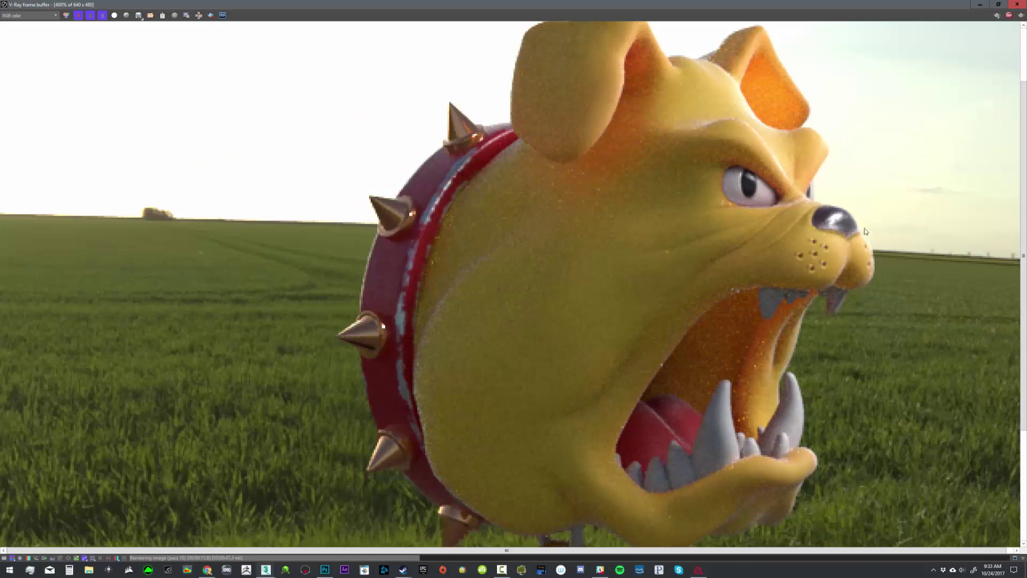
scroll(695, 267, "down", 3)
scroll(695, 298, "up", 5)
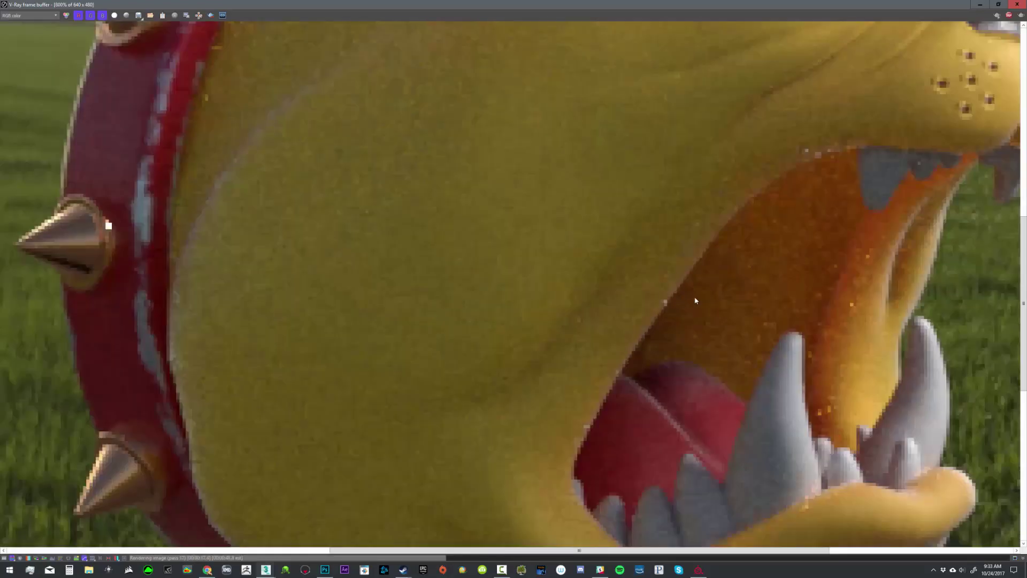
scroll(557, 228, "down", 2)
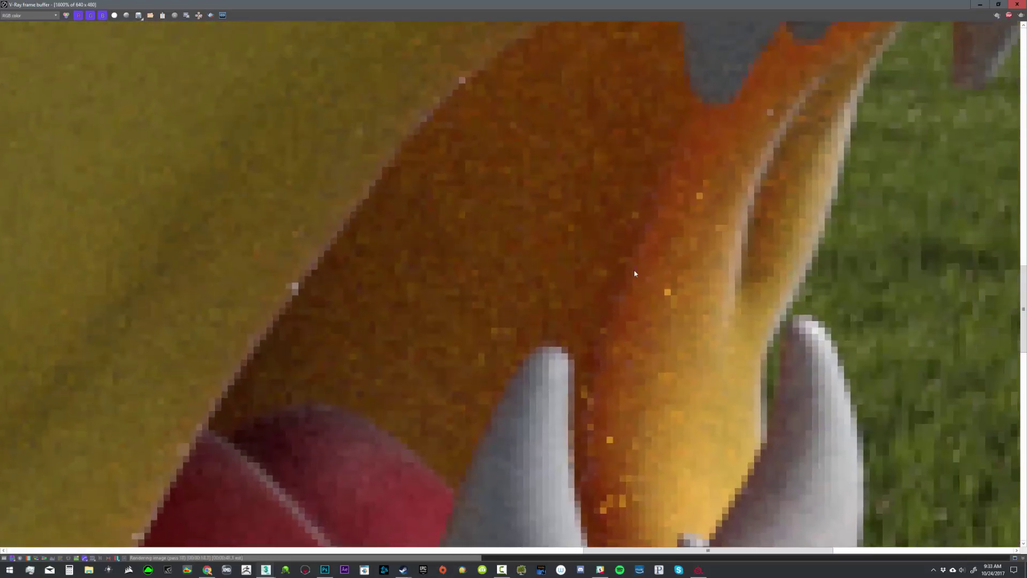
scroll(662, 216, "down", 2)
scroll(650, 289, "up", 3)
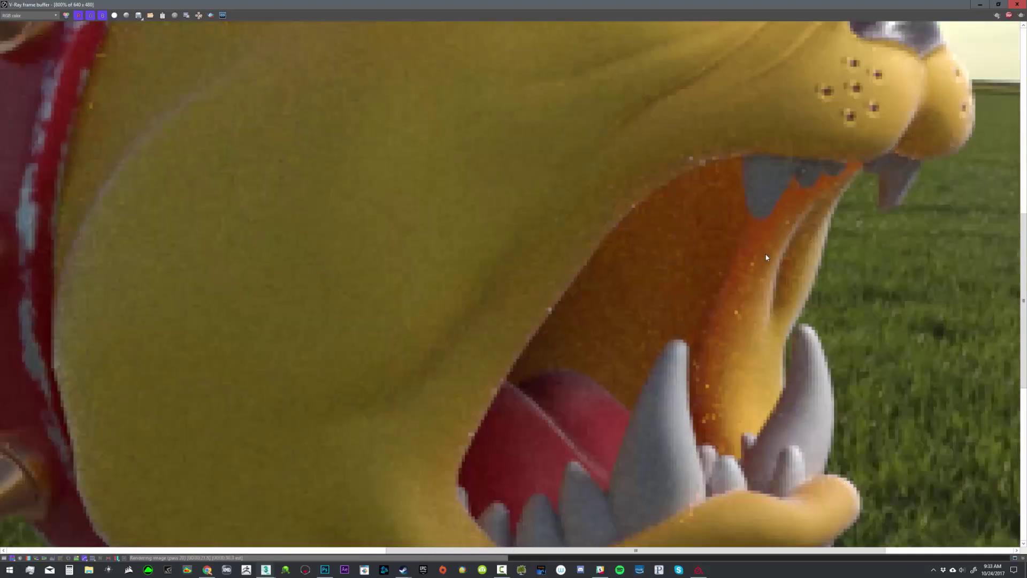
middle_click_drag(617, 283, 543, 397)
middle_click_drag(615, 192, 570, 305)
middle_click_drag(604, 367, 616, 440)
scroll(586, 217, "down", 3)
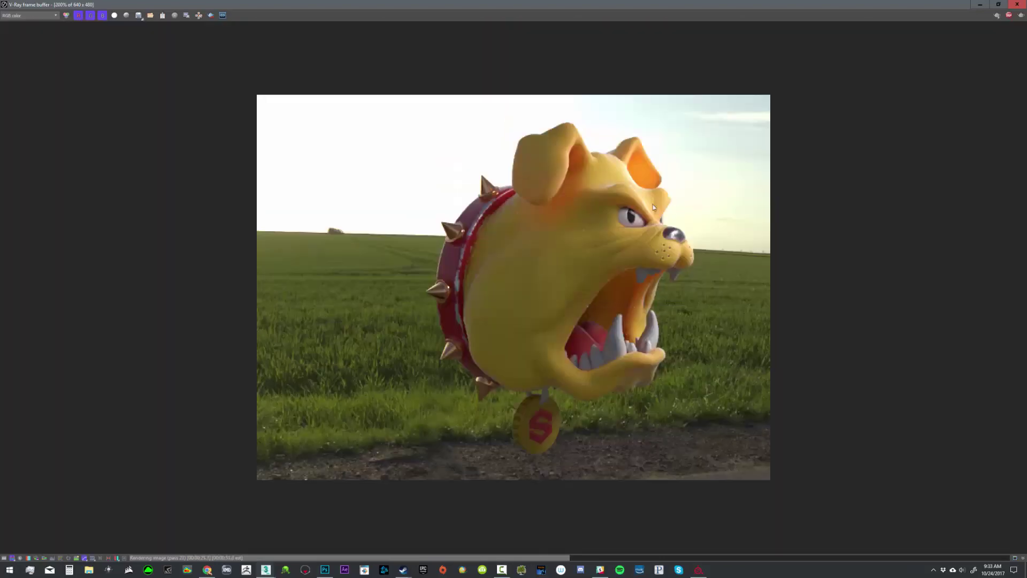